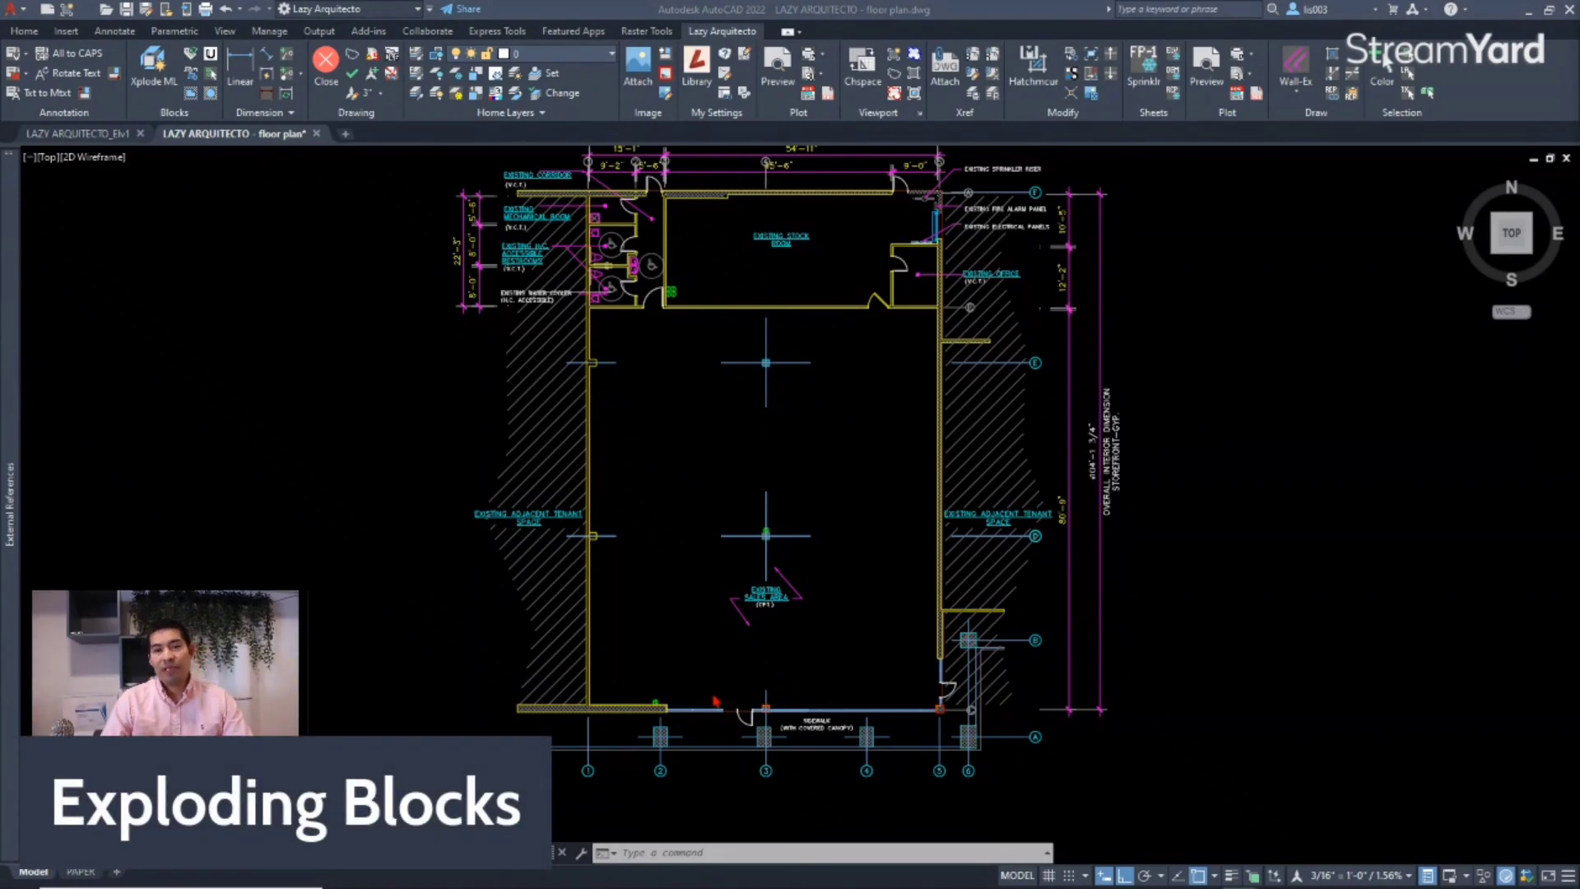
Examine the single-door block in the storefront opening below the existing sales area, near grid line 3.
click(922, 798)
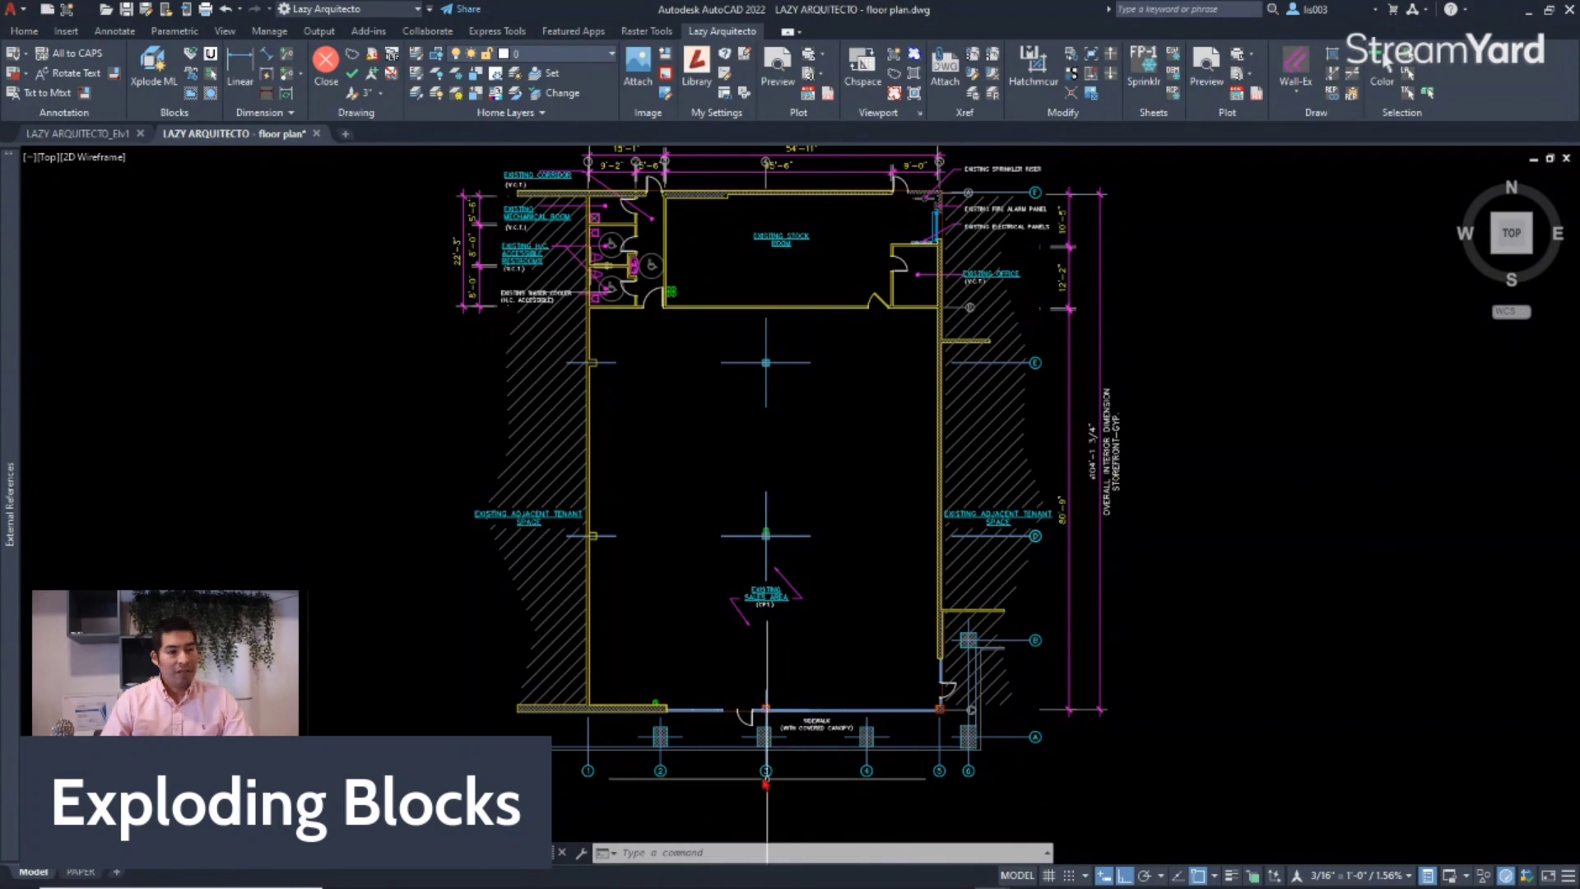
scroll(728, 714, up, 3)
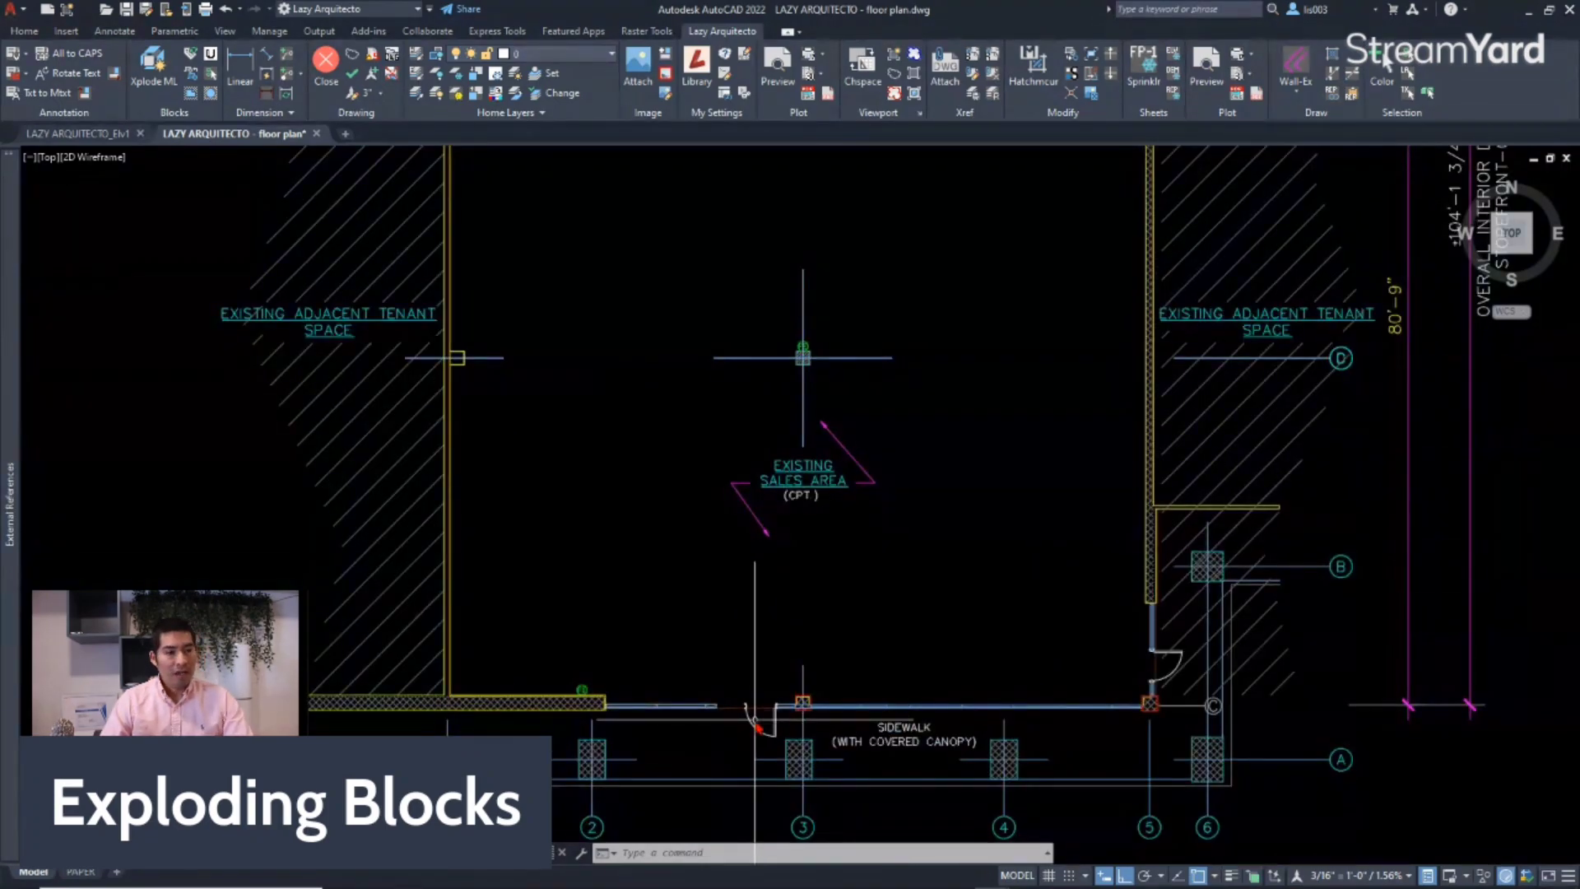
scroll(758, 728, up, 6)
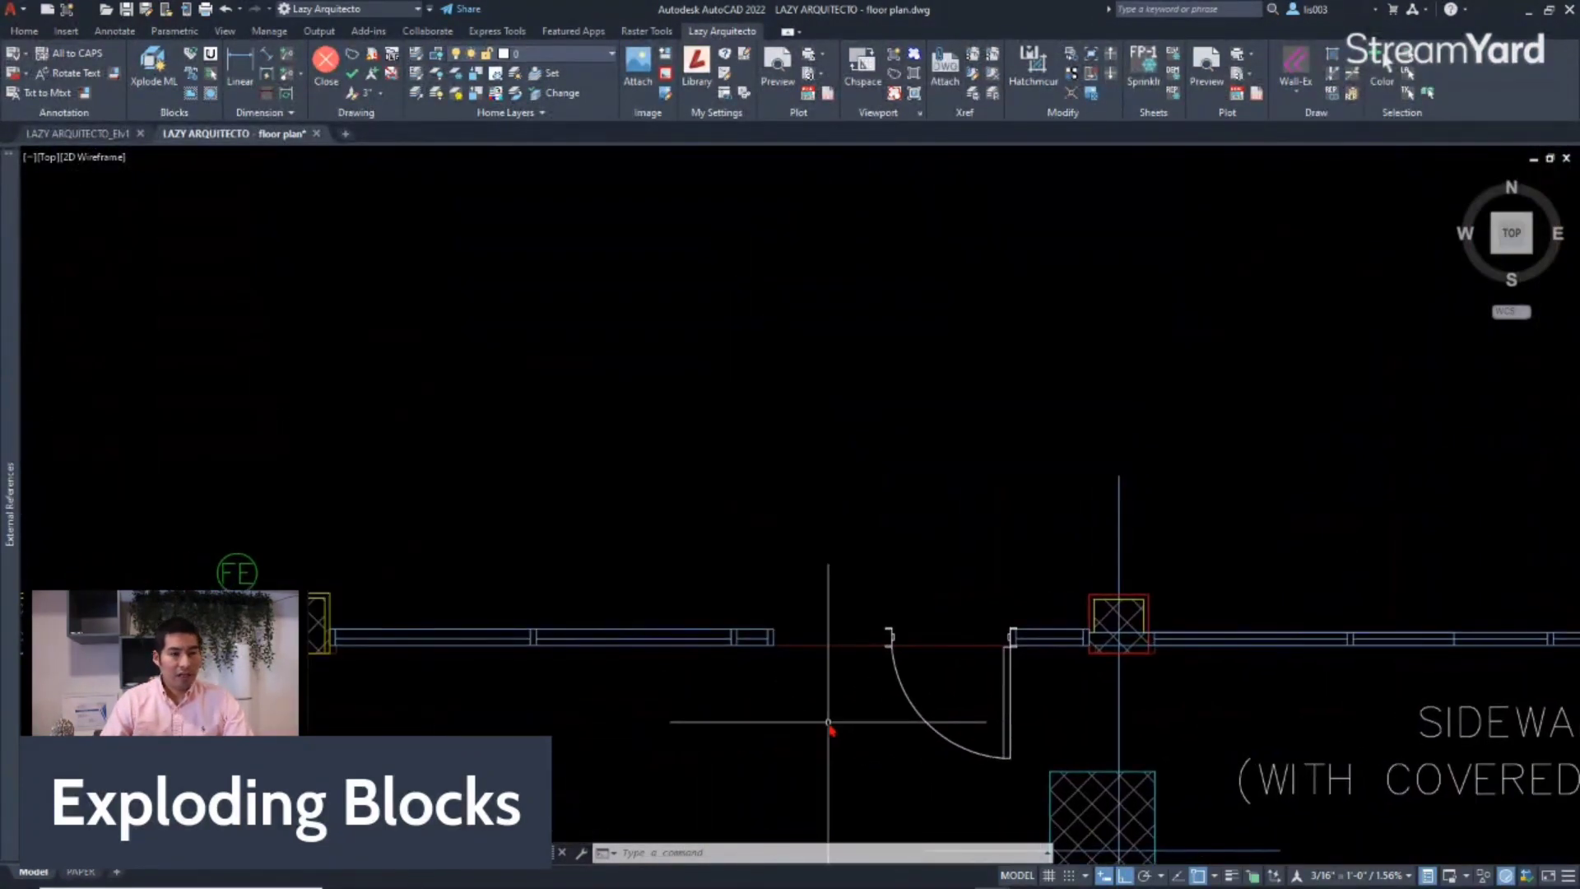
scroll(930, 712, up, 2)
scroll(803, 737, down, 5)
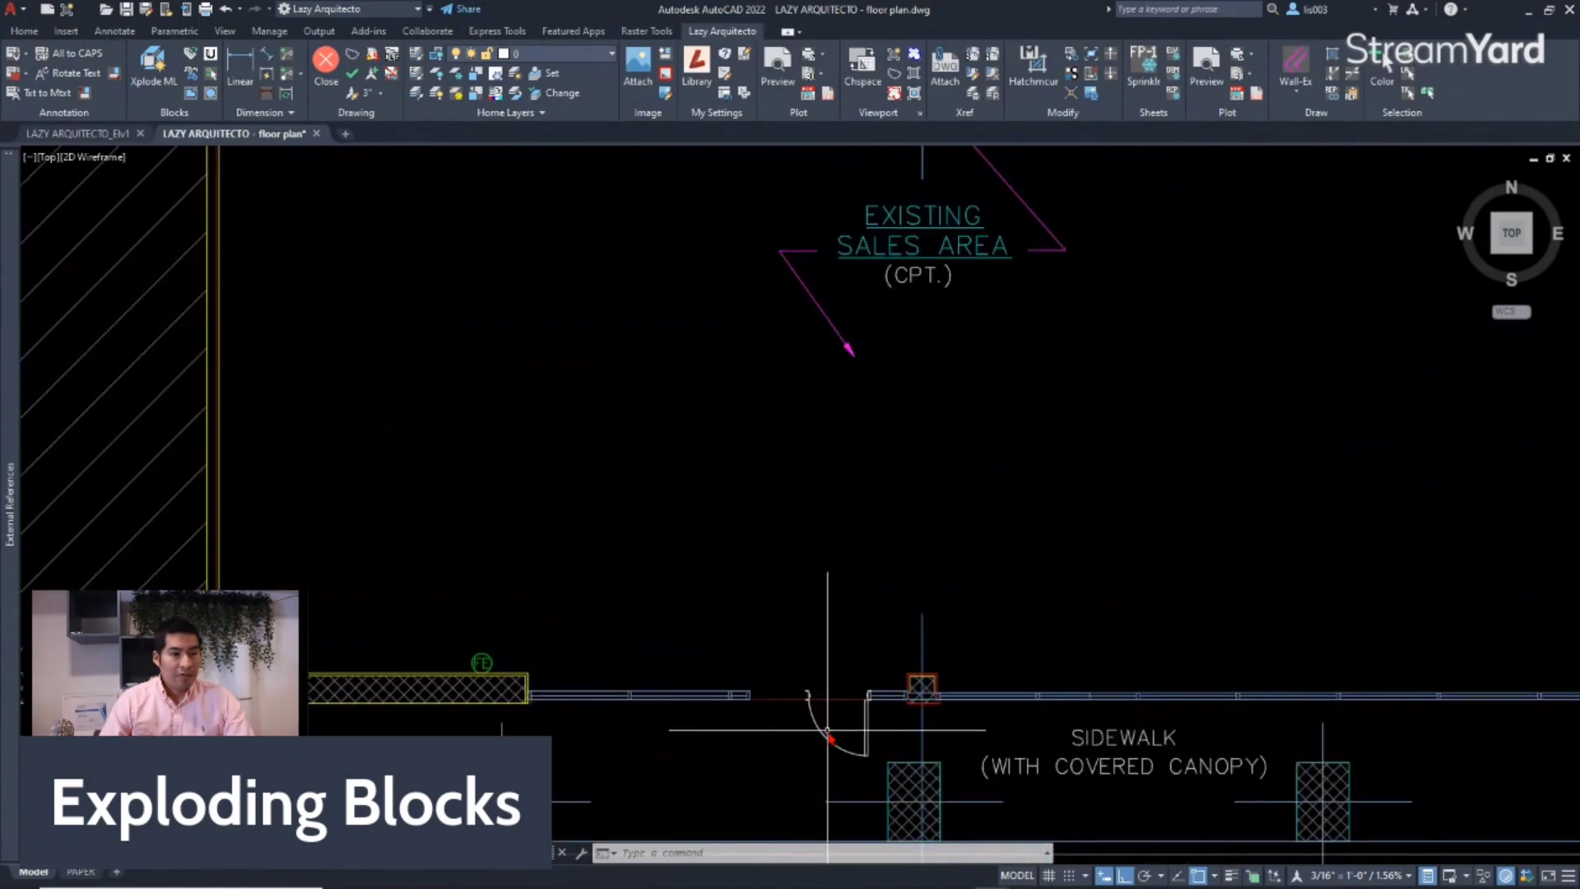
click(827, 740)
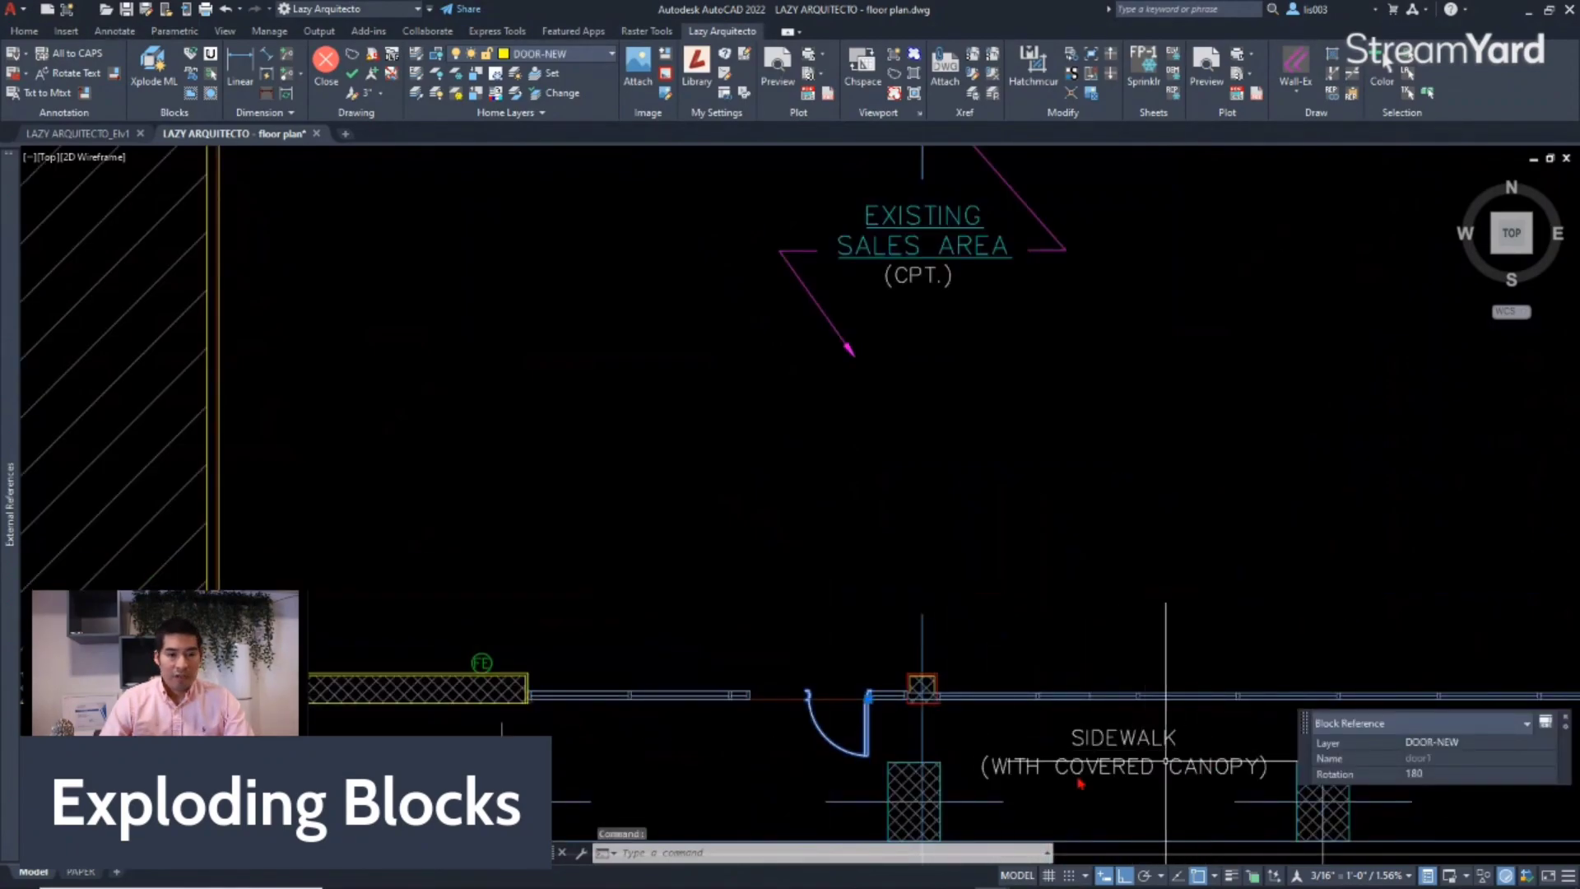
scroll(690, 761, down, 3)
scroll(855, 718, up, 6)
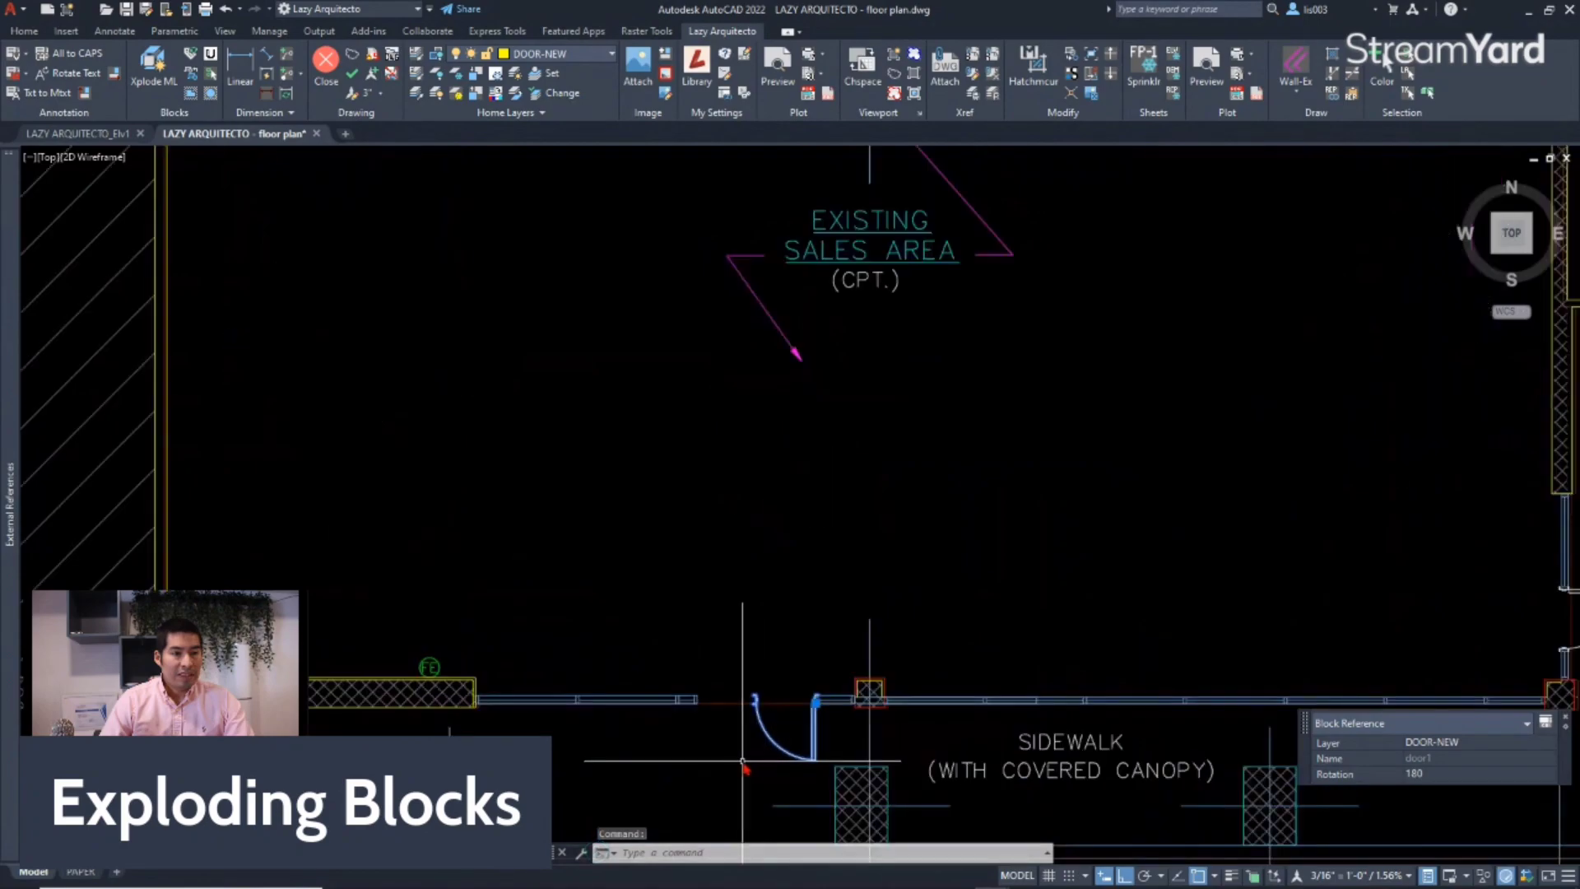
scroll(642, 731, down, 5)
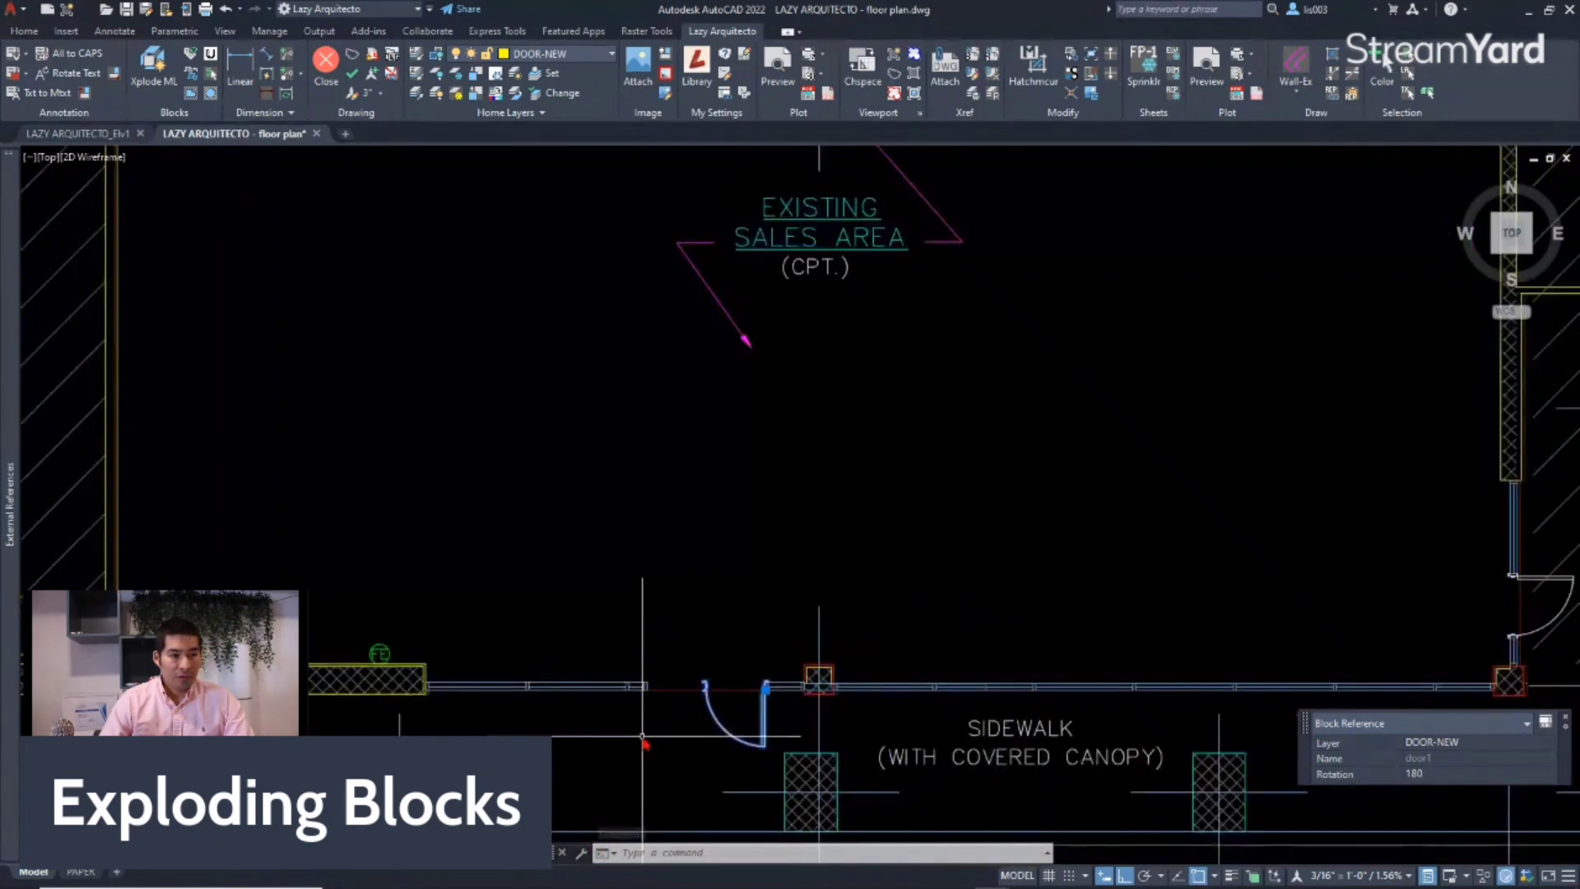
scroll(757, 755, up, 3)
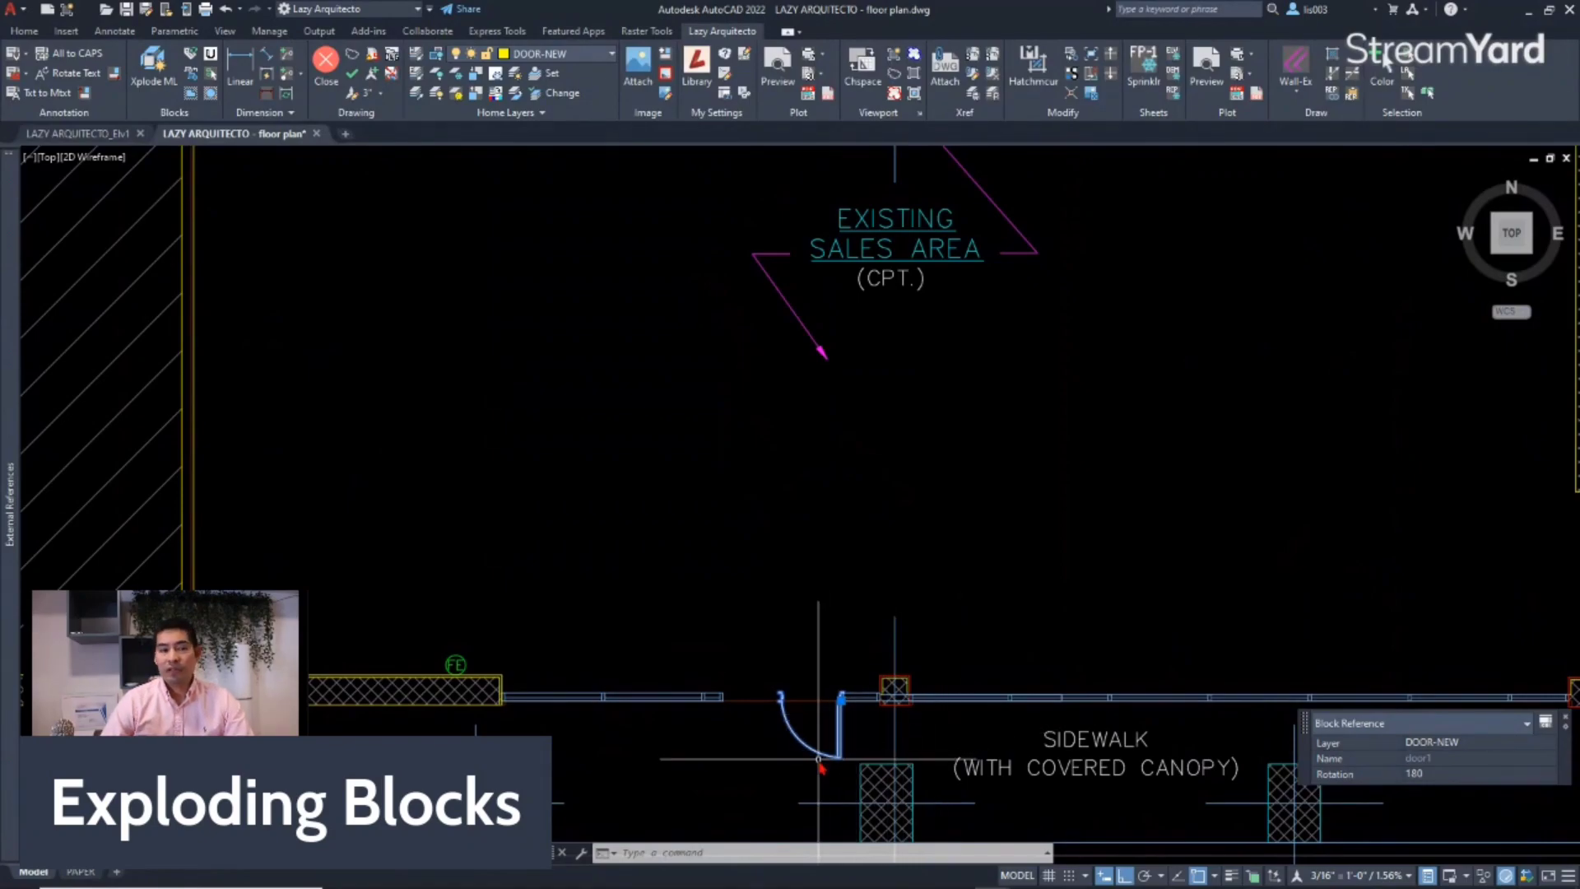
scroll(819, 756, up, 3)
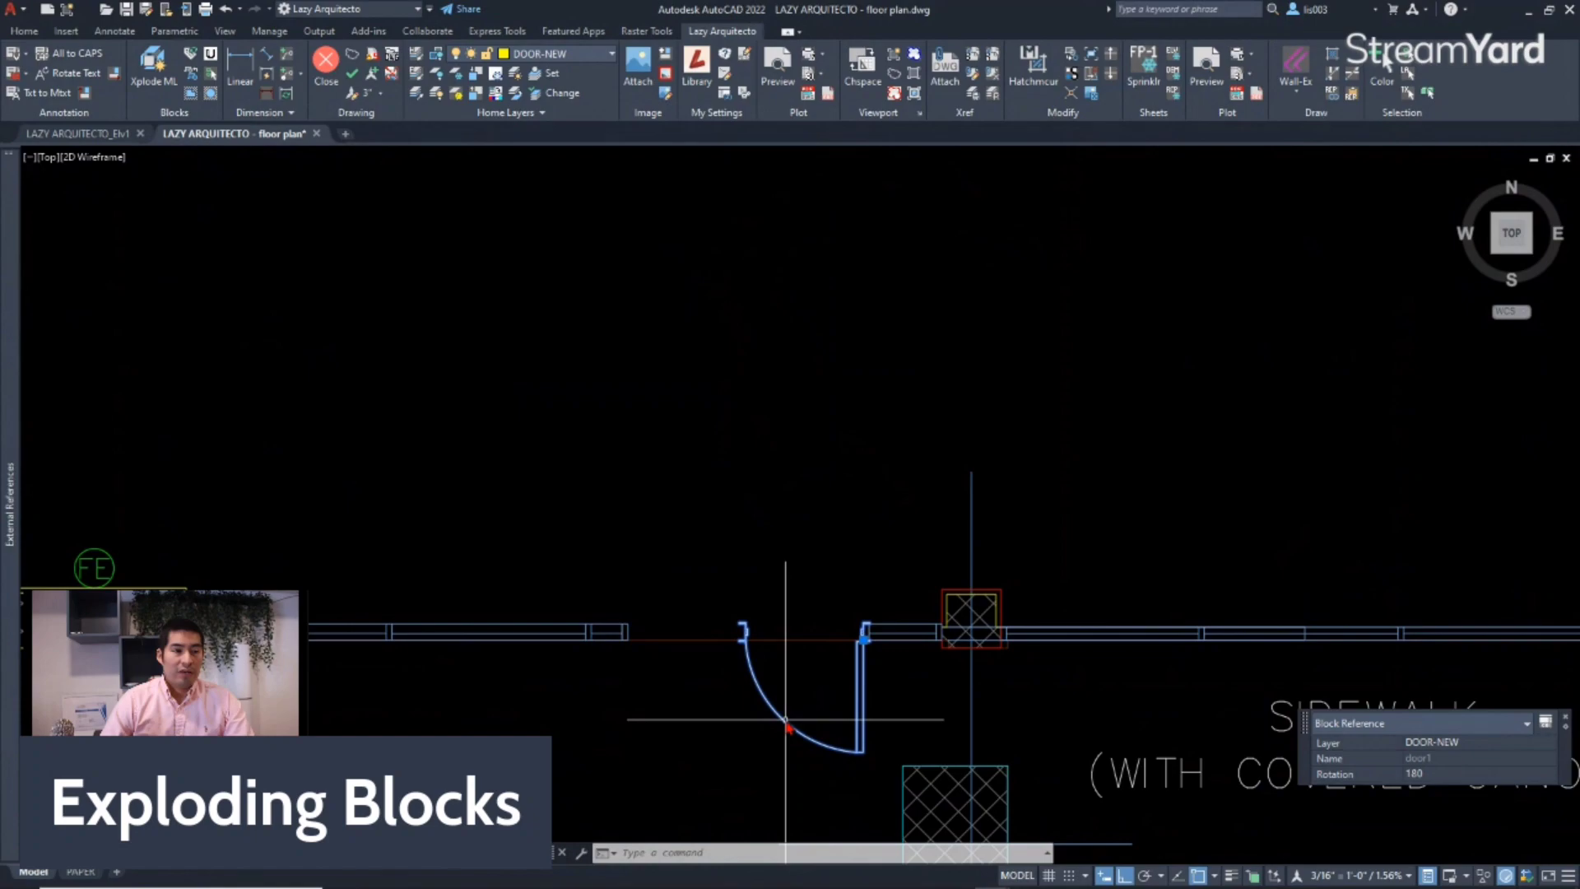
Mirror the storefront door block about a vertical line through its free-end jamb, keeping the source object.
key(Escape)
click(761, 685)
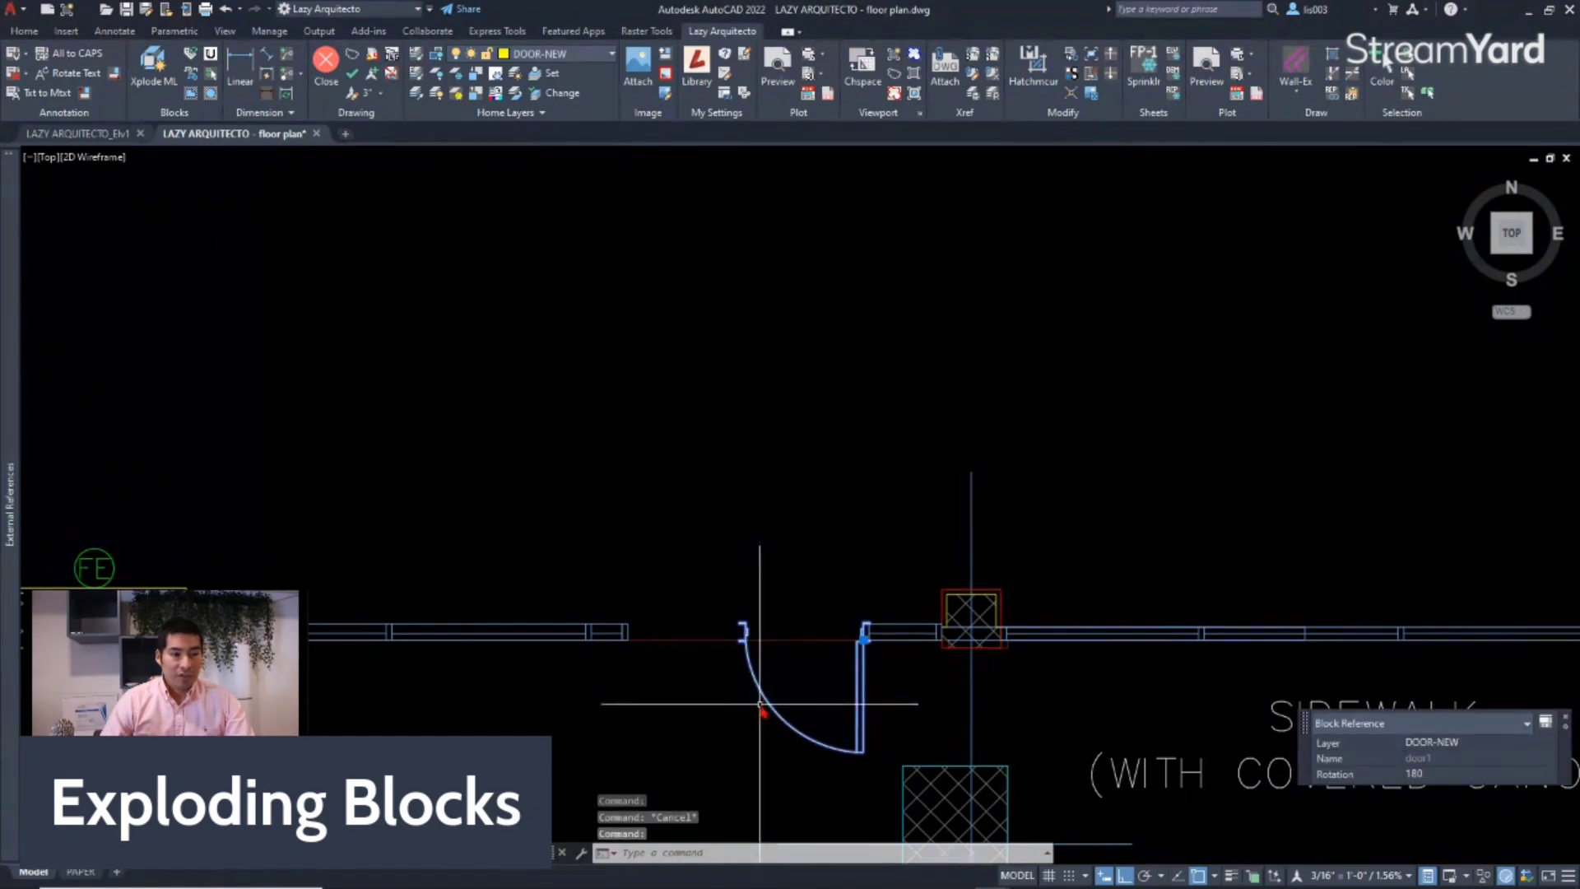
text(mi)
key(Return)
scroll(744, 637, up, 5)
click(768, 627)
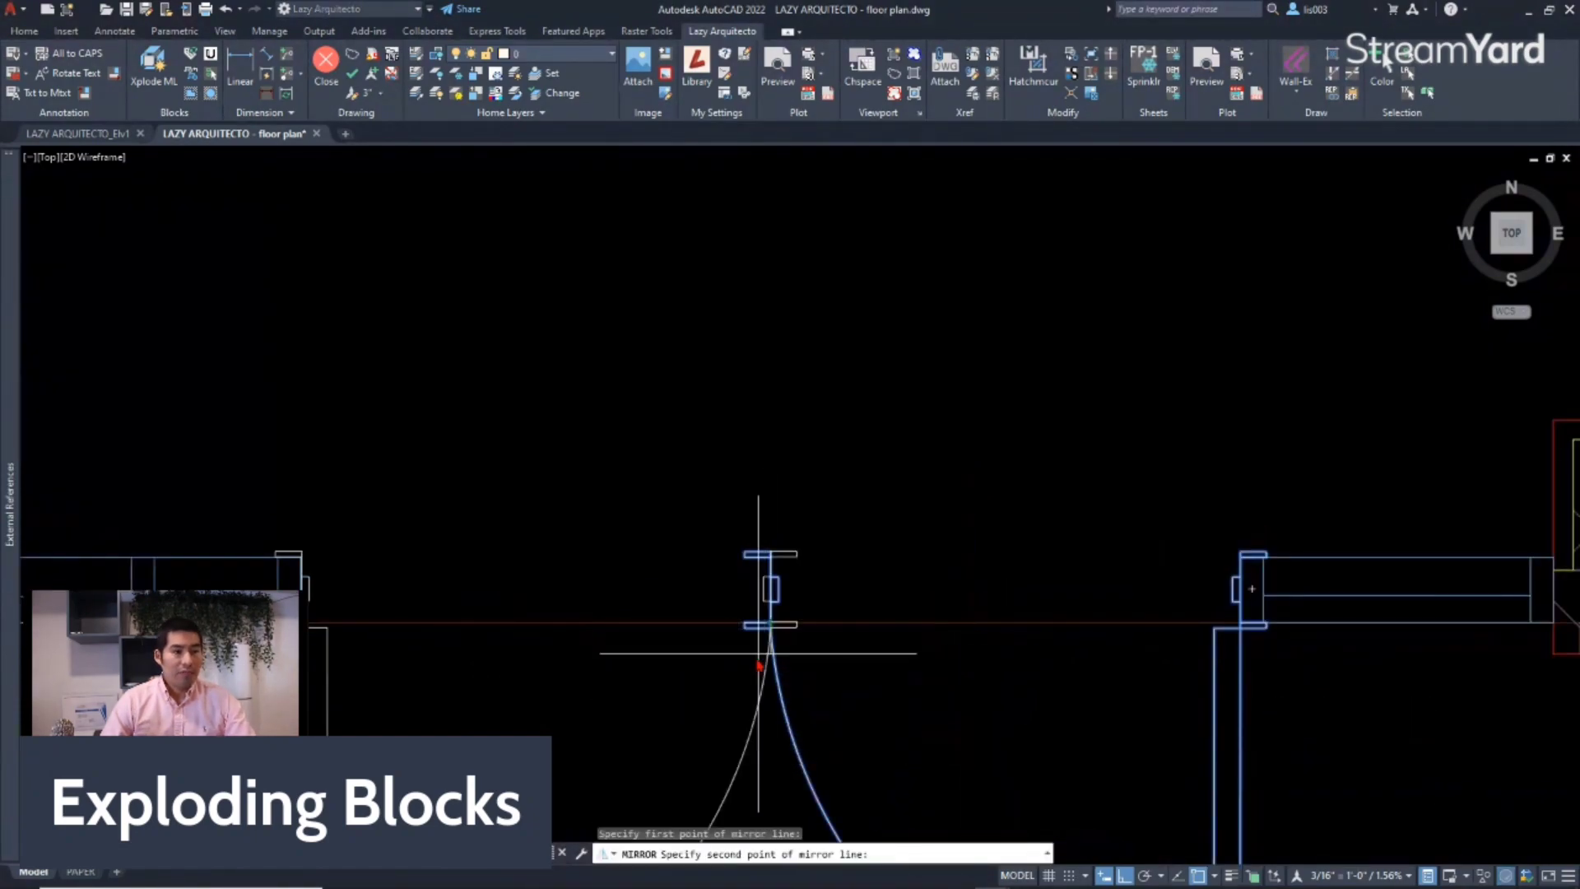
click(728, 726)
key(Return)
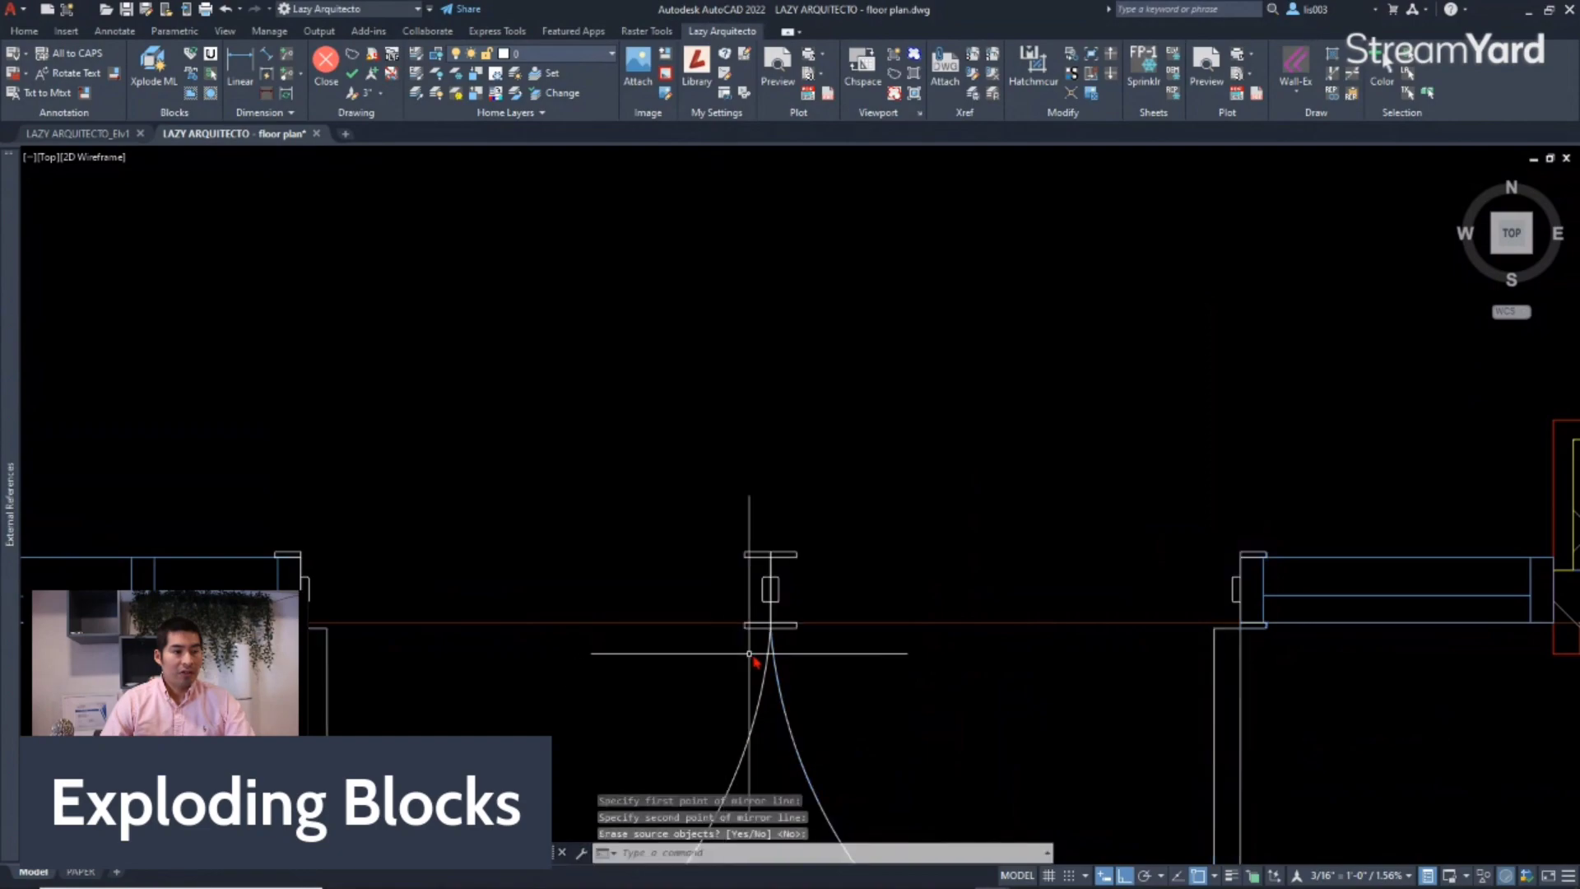
Check the overlapping jambs where the two door leaves meet, and undo the mirror of the door block.
scroll(758, 625, down, 3)
click(753, 615)
click(747, 603)
key(Escape)
key(Escape)
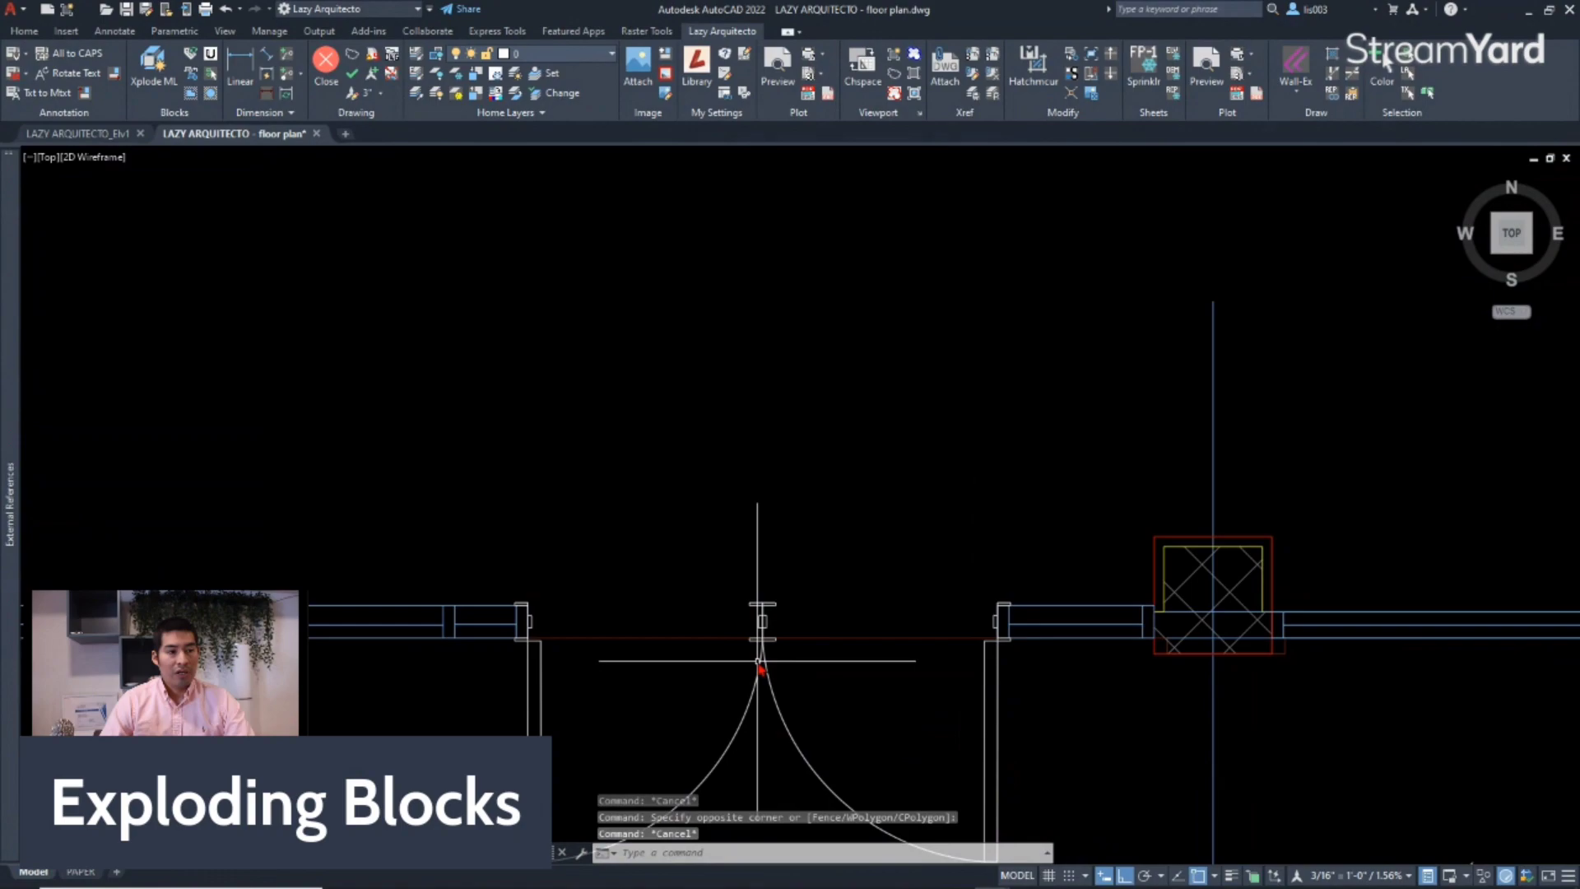
key(ctrl+z)
key(ctrl+z)
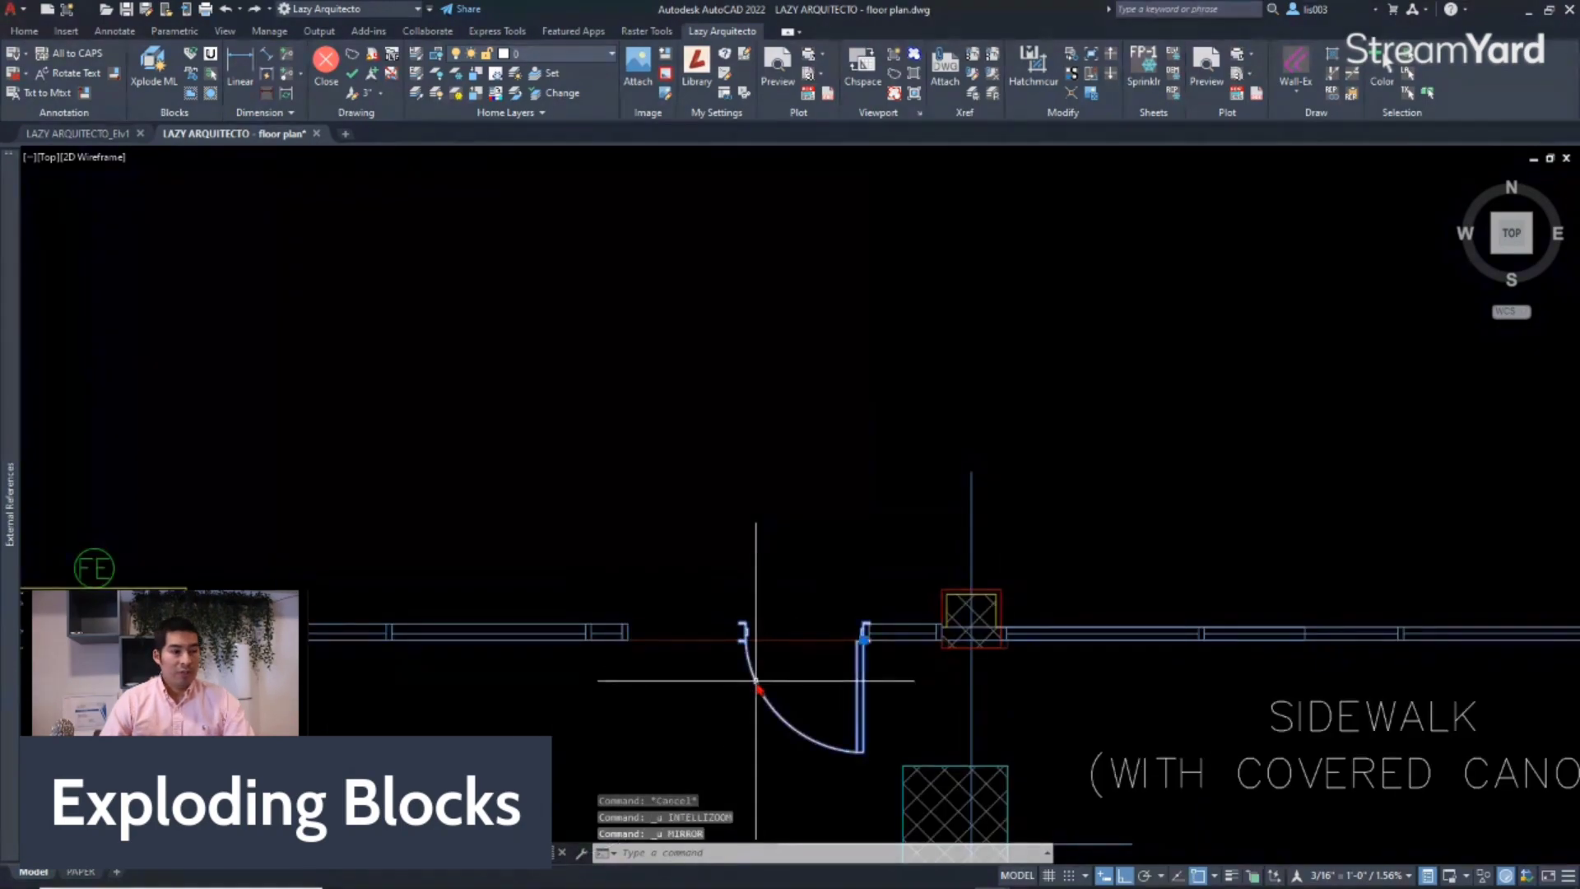
Explode the storefront door block into individual objects.
click(738, 715)
text(x)
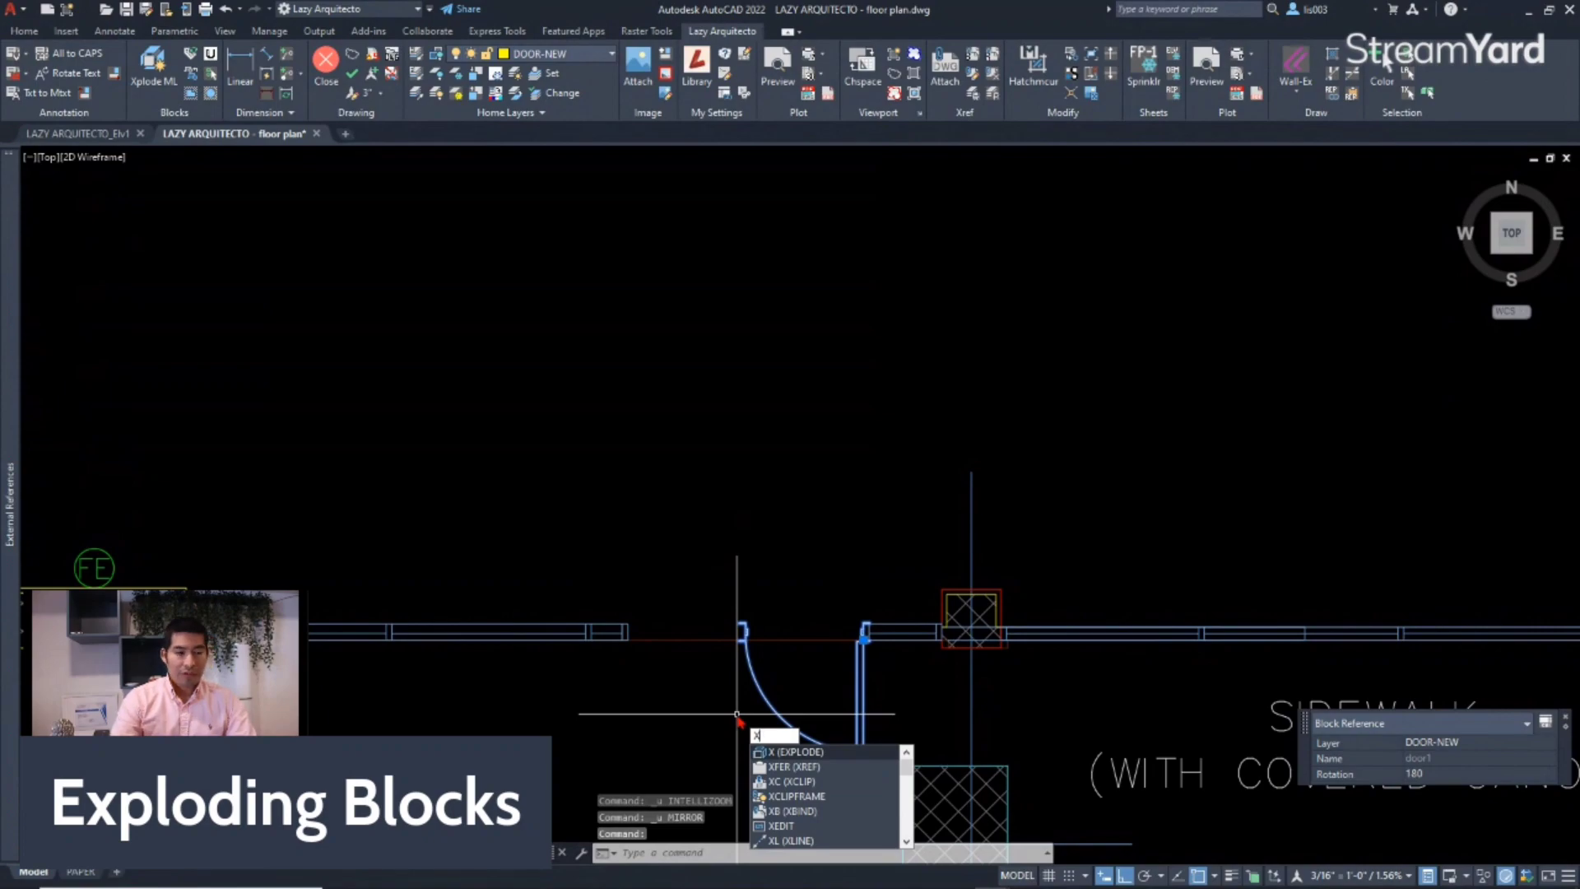
key(Return)
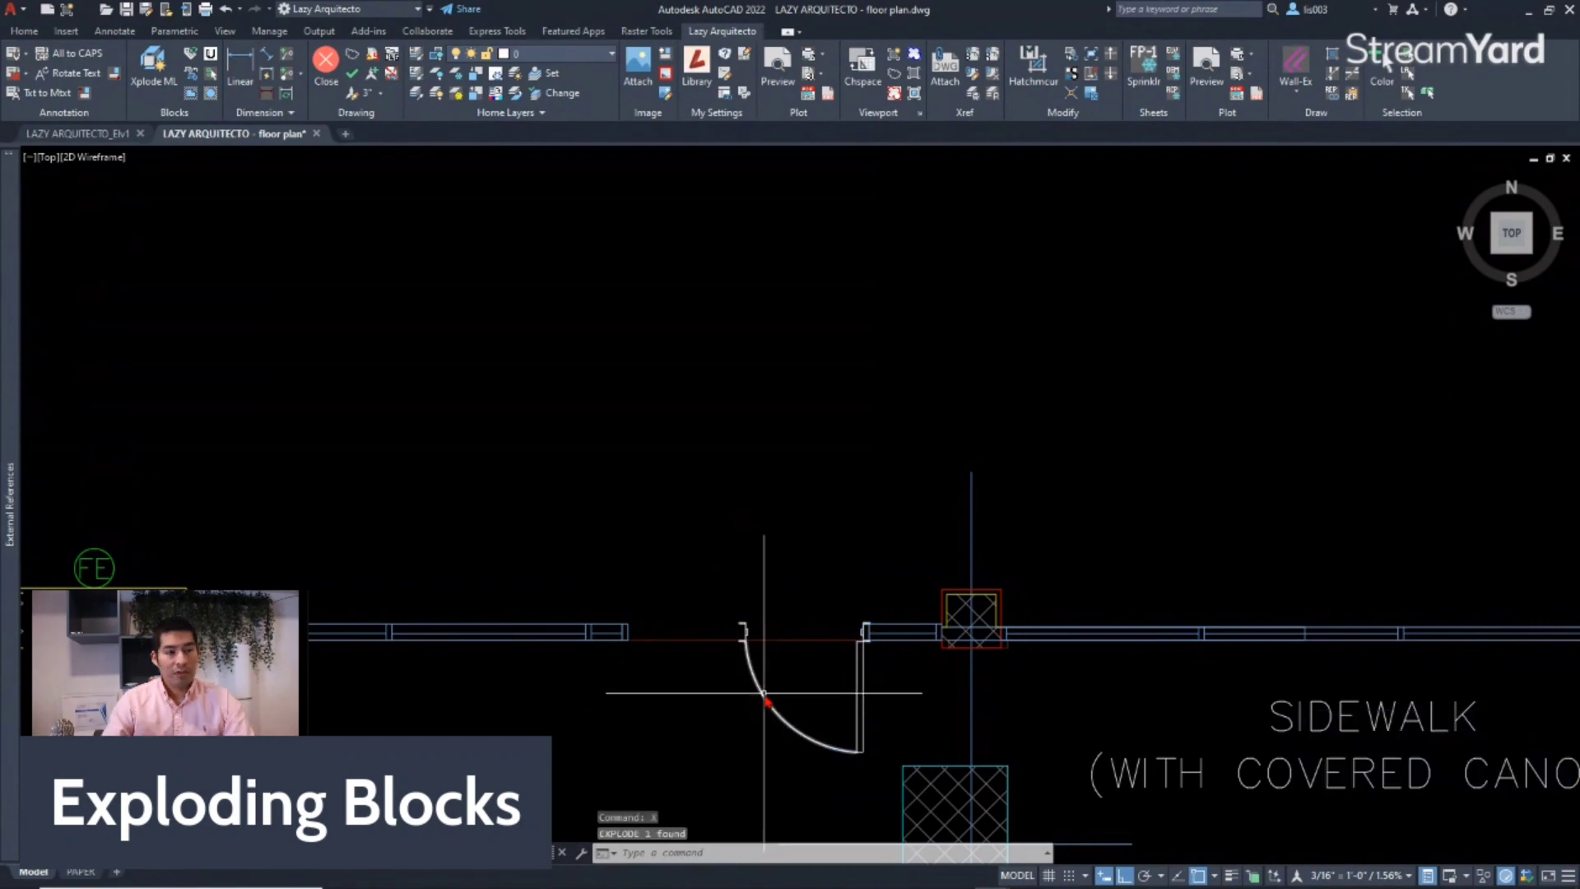
click(759, 698)
key(Escape)
Delete the jamb pieces at the free end of the exploded storefront door's swing.
click(722, 613)
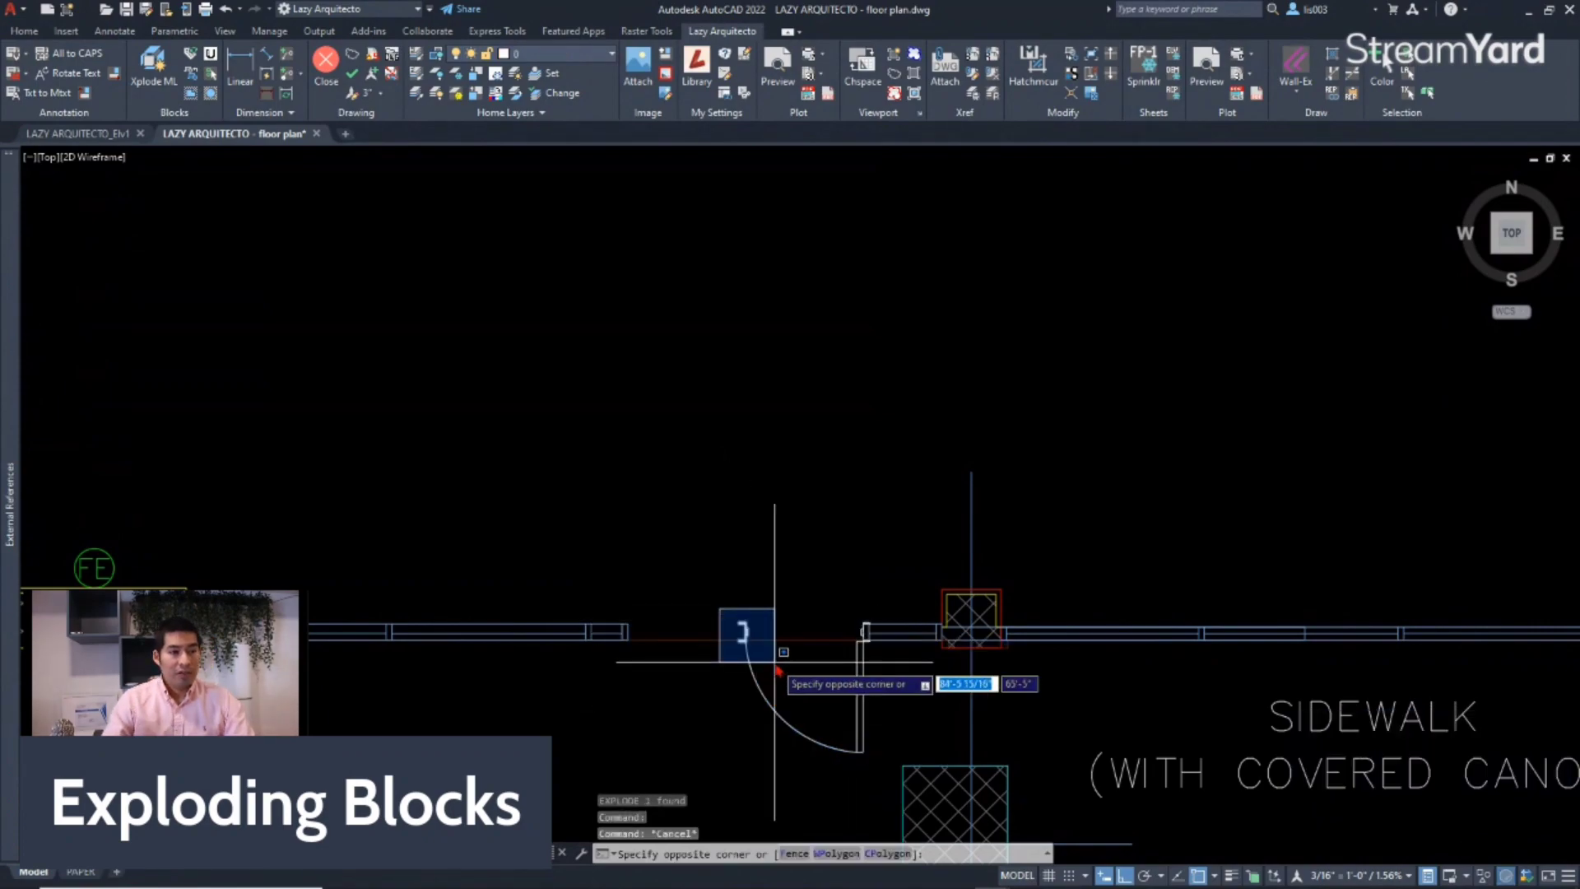
click(774, 664)
key(Delete)
Try to mirror the exploded door's leaf and swing arc from the arc's free end.
click(864, 751)
click(834, 736)
text(mi)
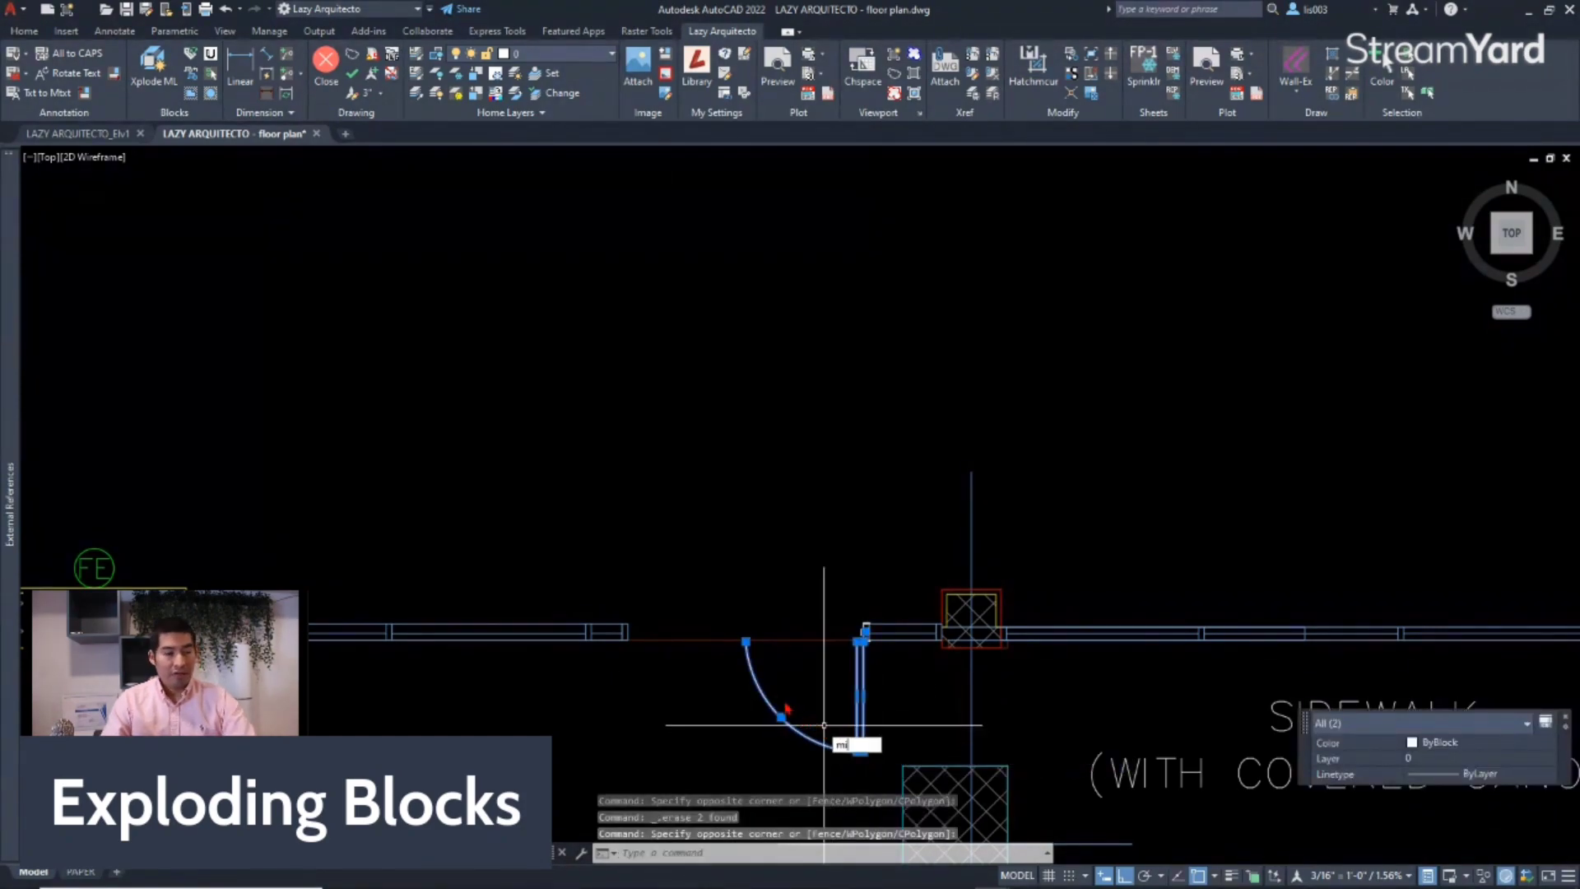
key(Return)
click(745, 641)
key(Escape)
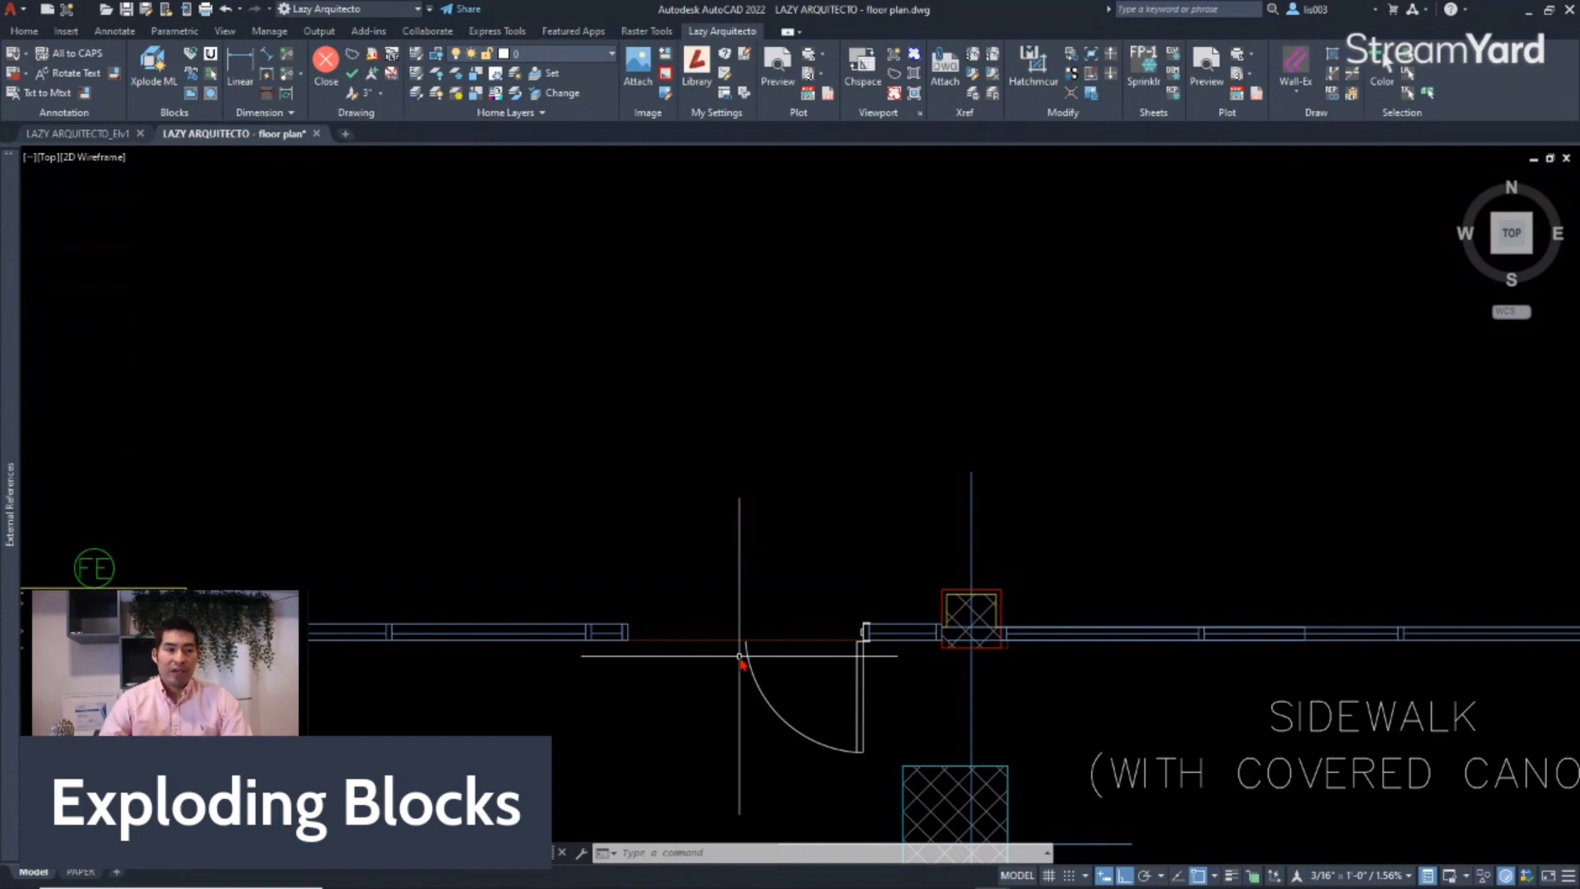
Compare the exploded storefront door with the door in the side wall near grid line B.
scroll(740, 658, down, 3)
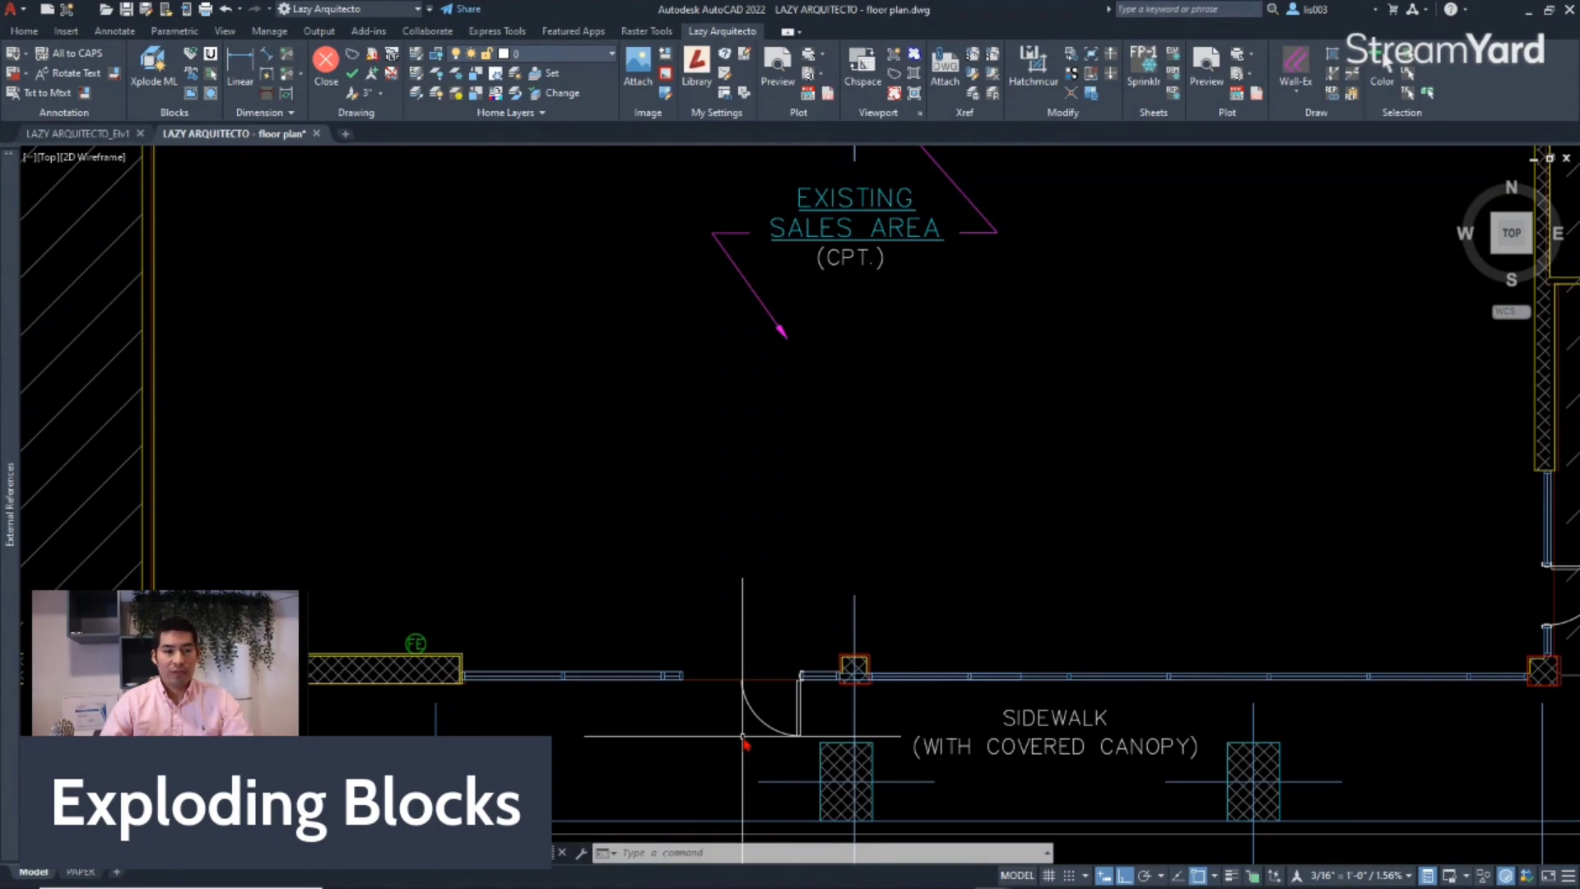
scroll(744, 743, down, 3)
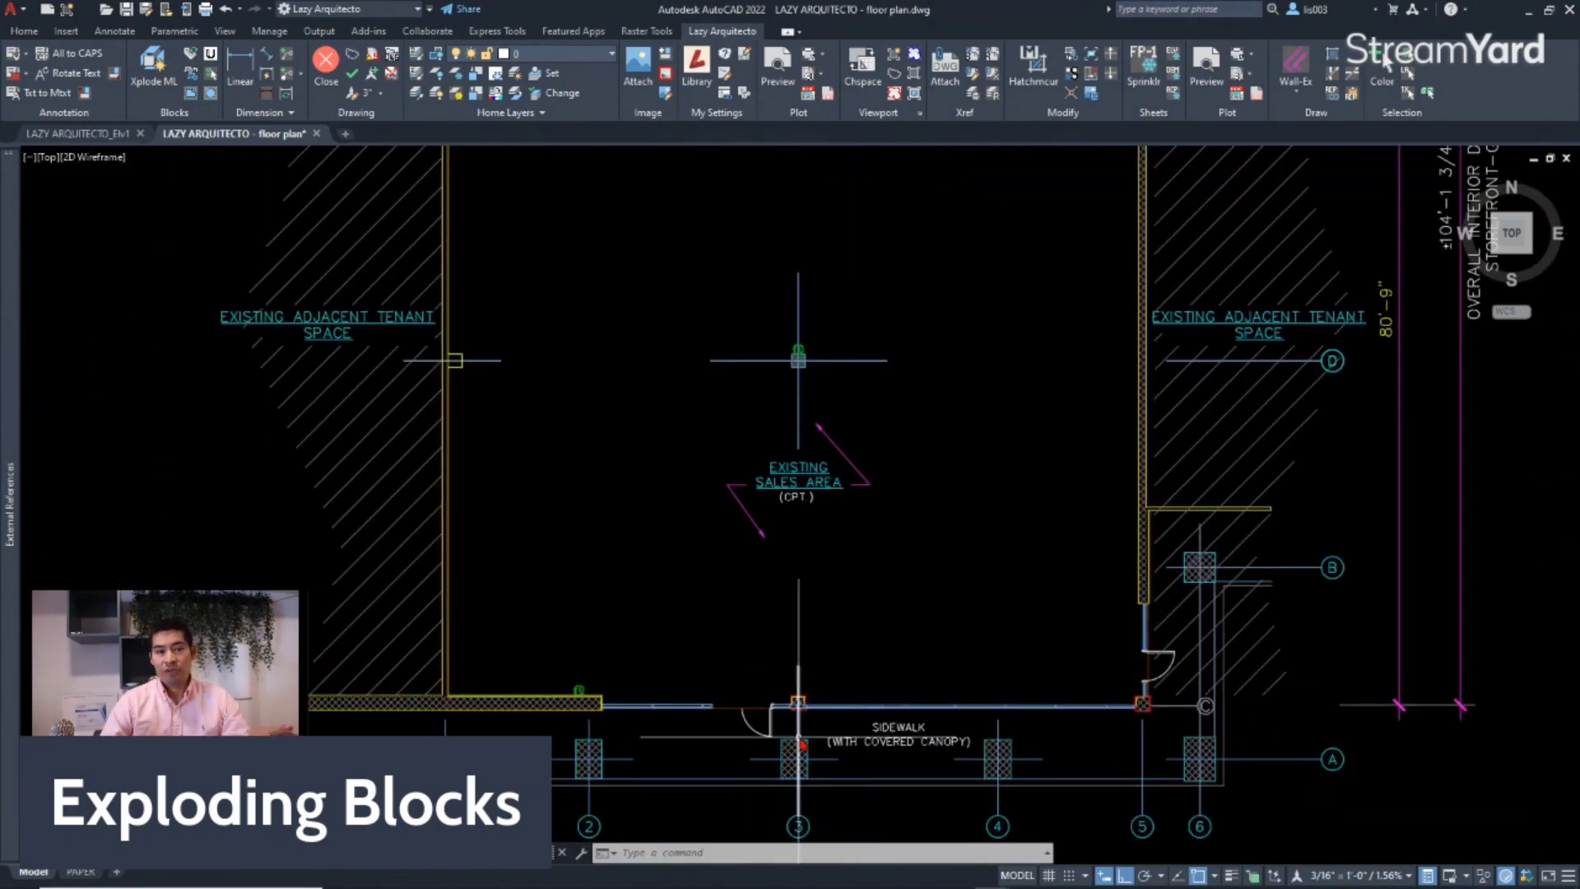
scroll(1172, 657, up, 5)
click(1148, 636)
key(Escape)
scroll(1168, 656, down, 5)
key(Escape)
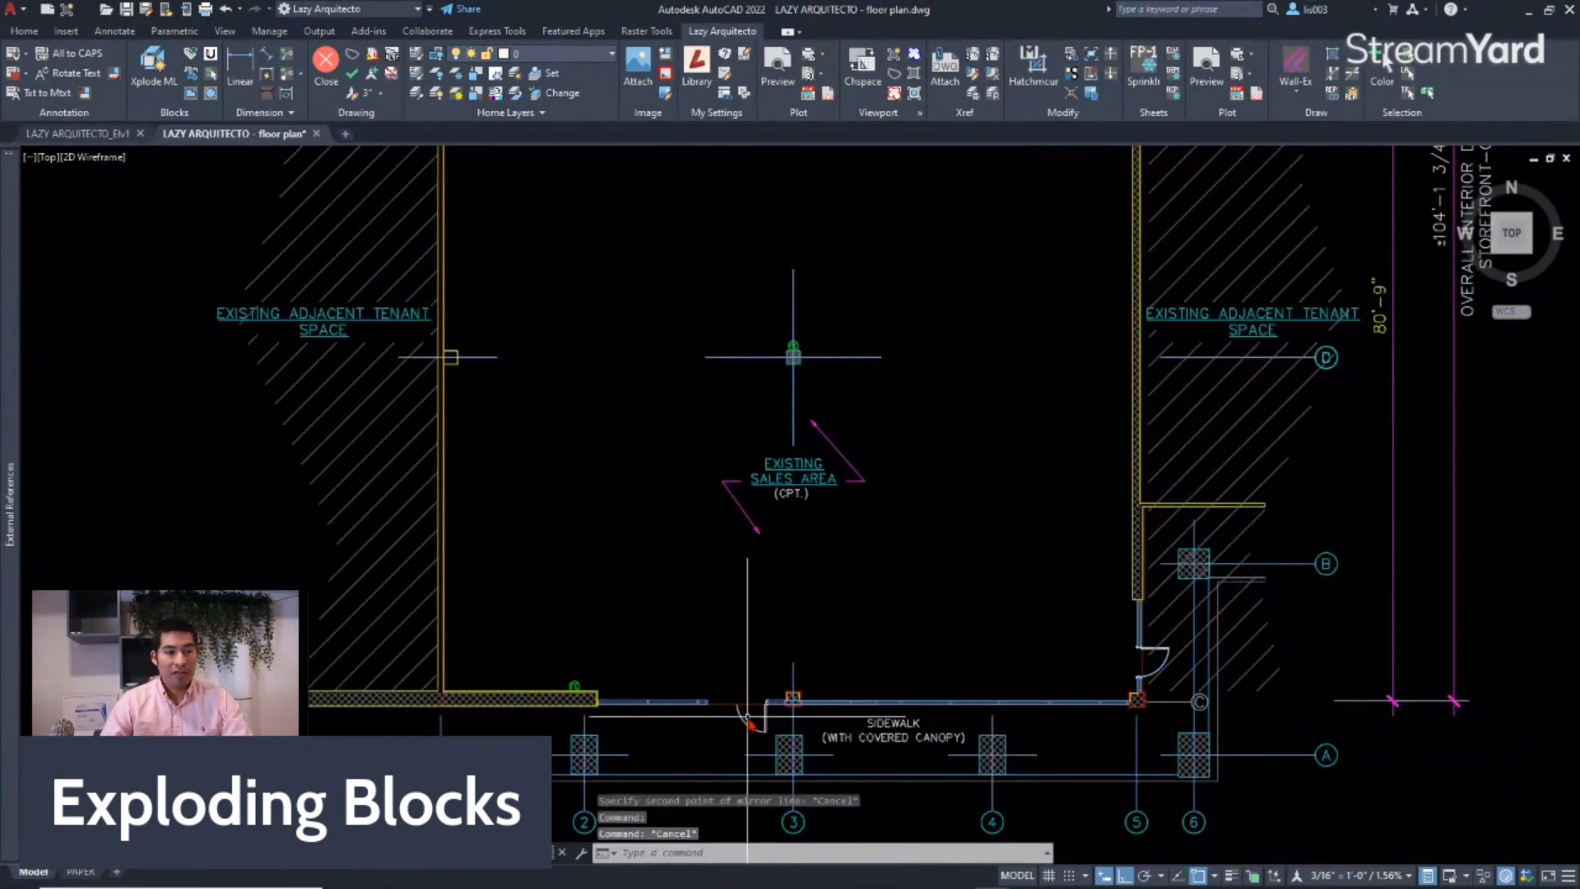
click(750, 709)
key(Escape)
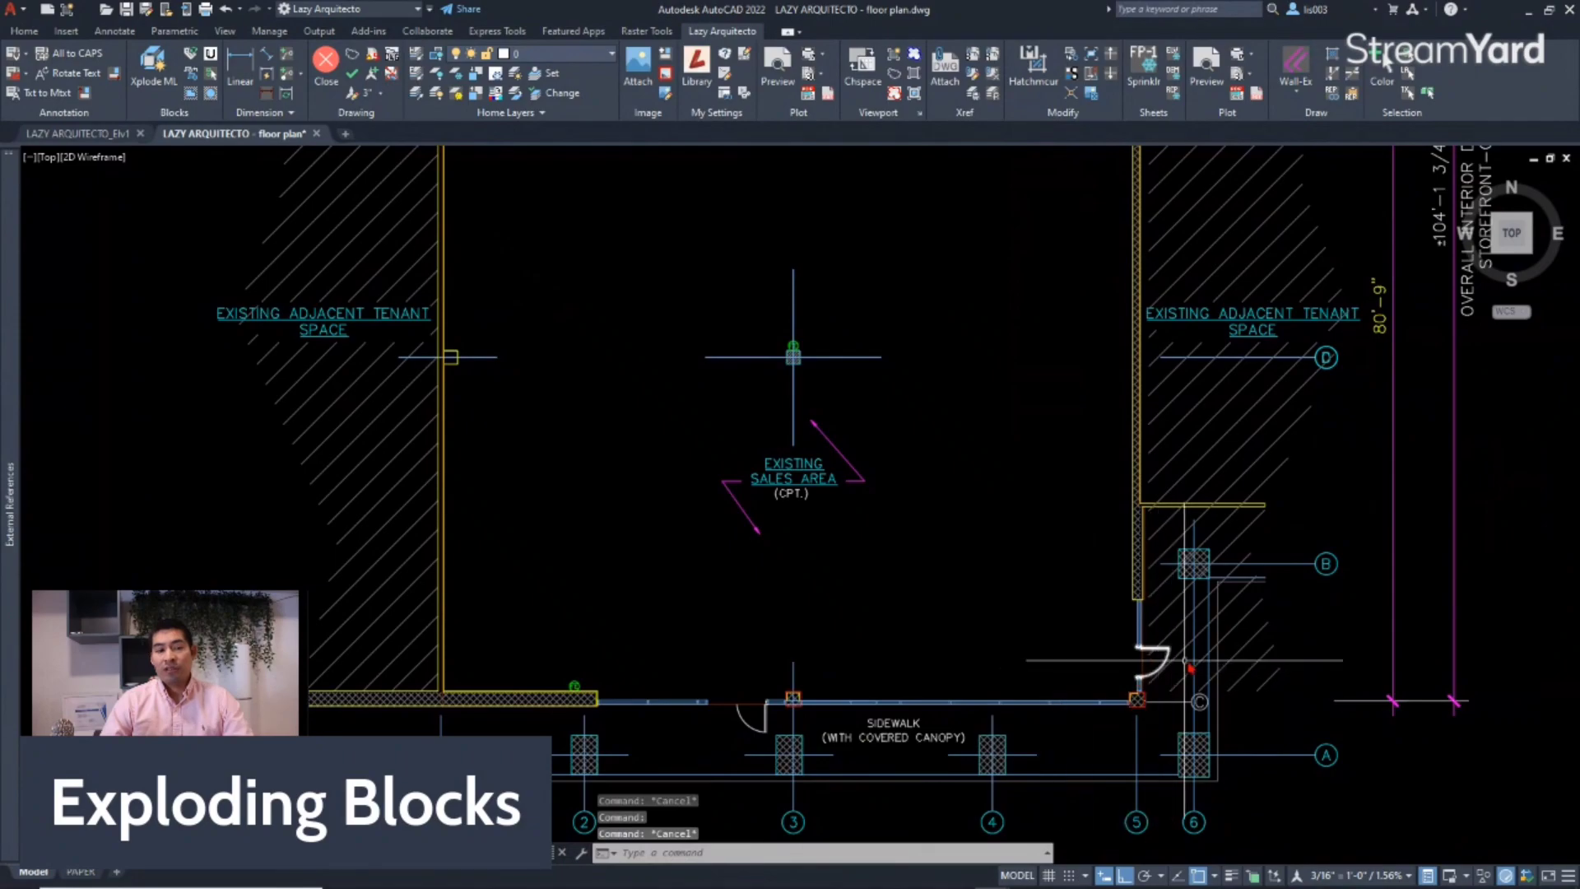
Examine the side wall's door block and the editing options offered for it.
scroll(1189, 669, up, 5)
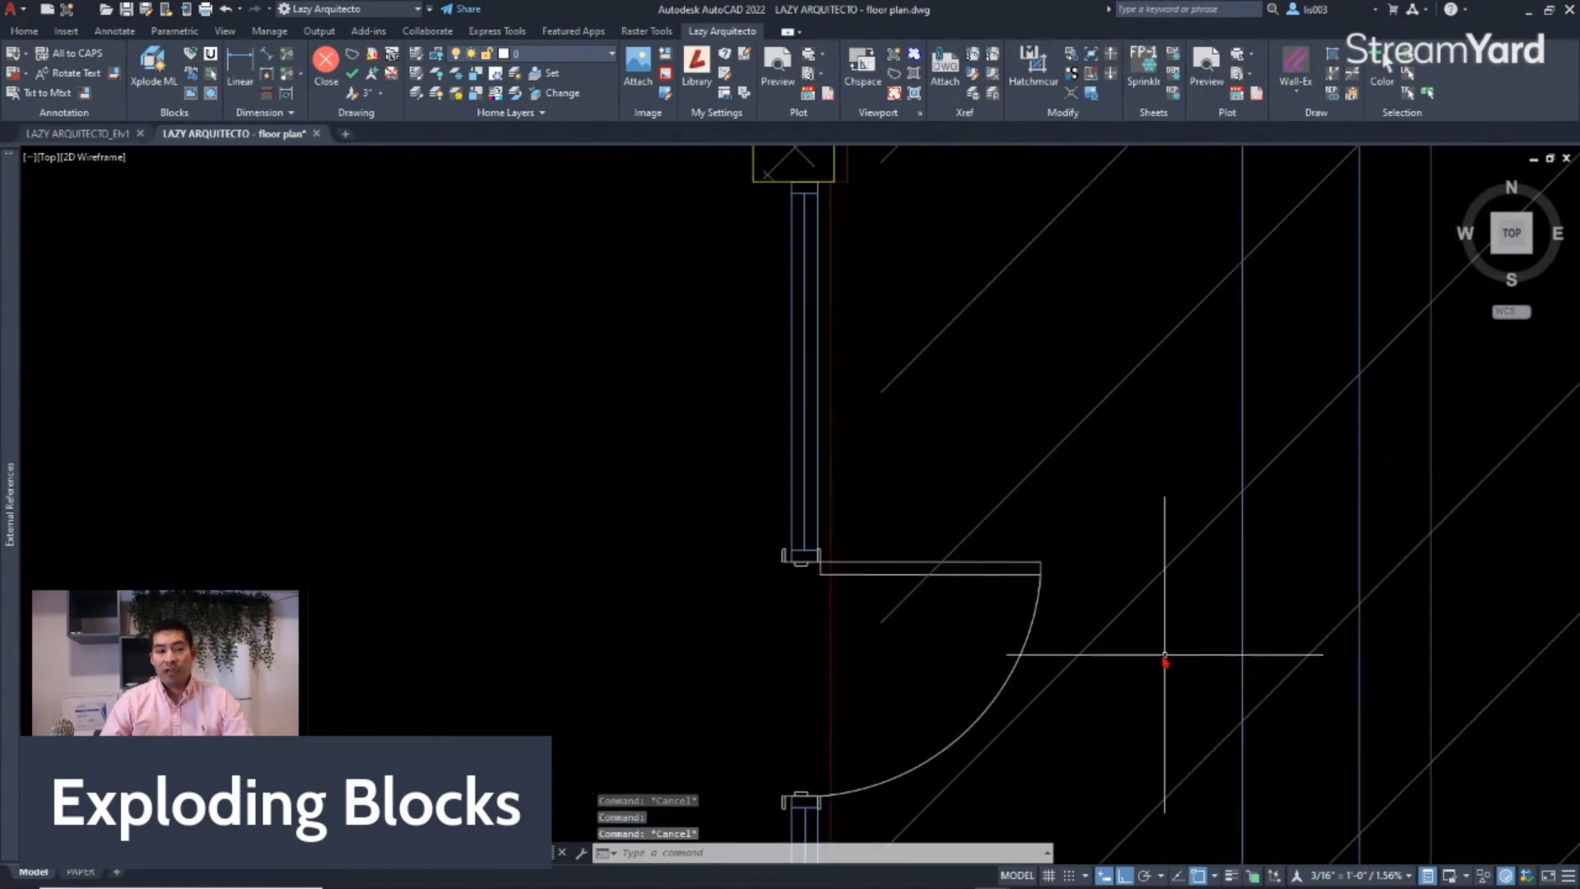
click(1040, 581)
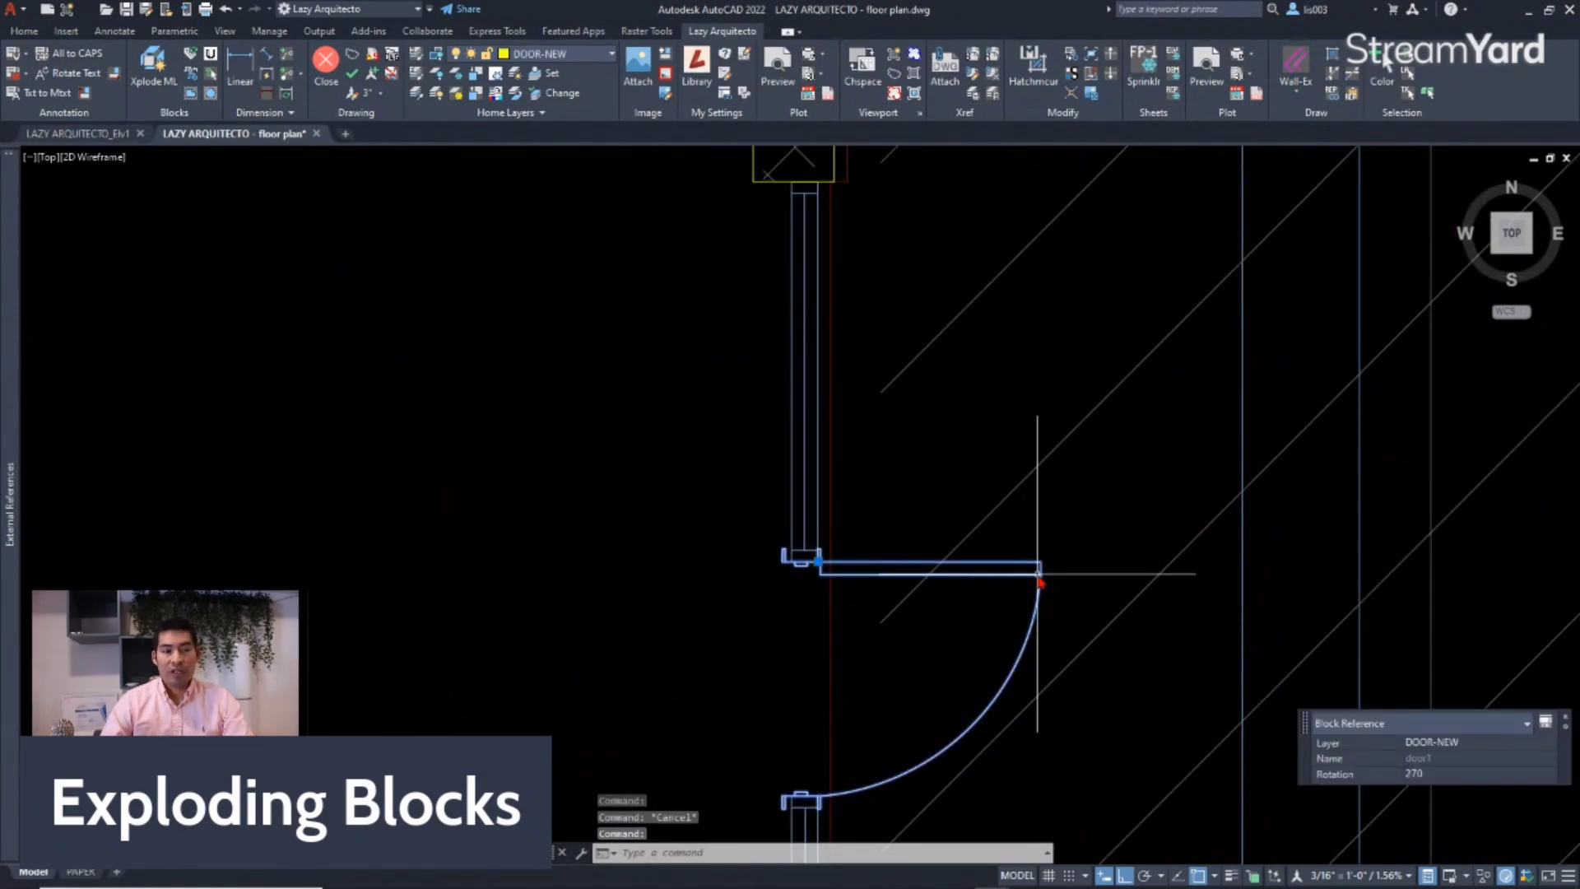
right_click(1039, 581)
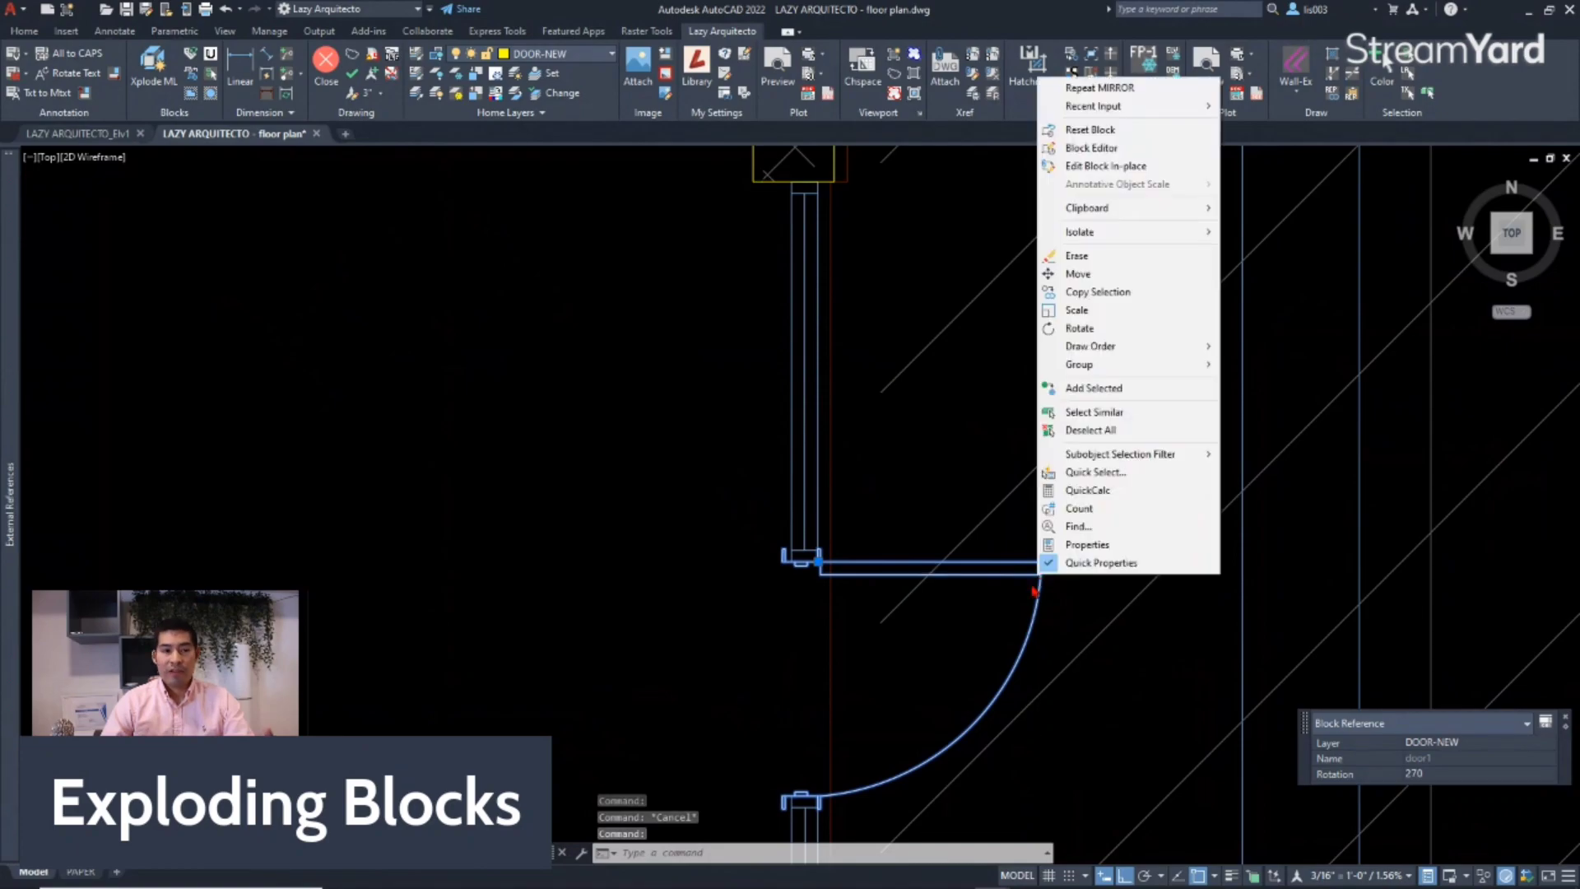
key(Escape)
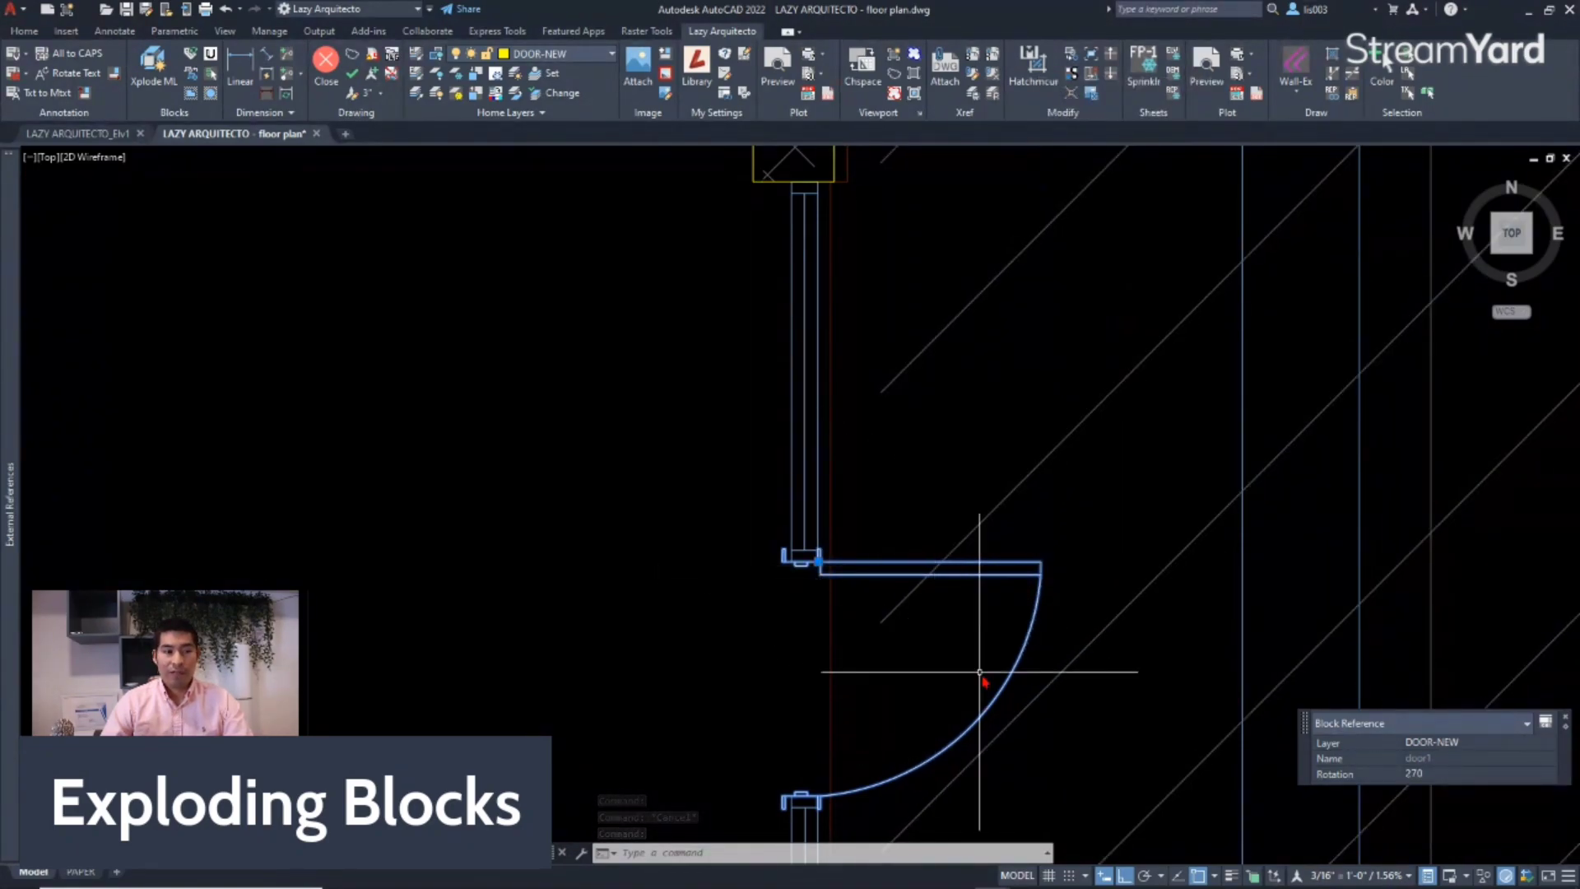
scroll(1069, 618, down, 5)
scroll(1062, 616, down, 3)
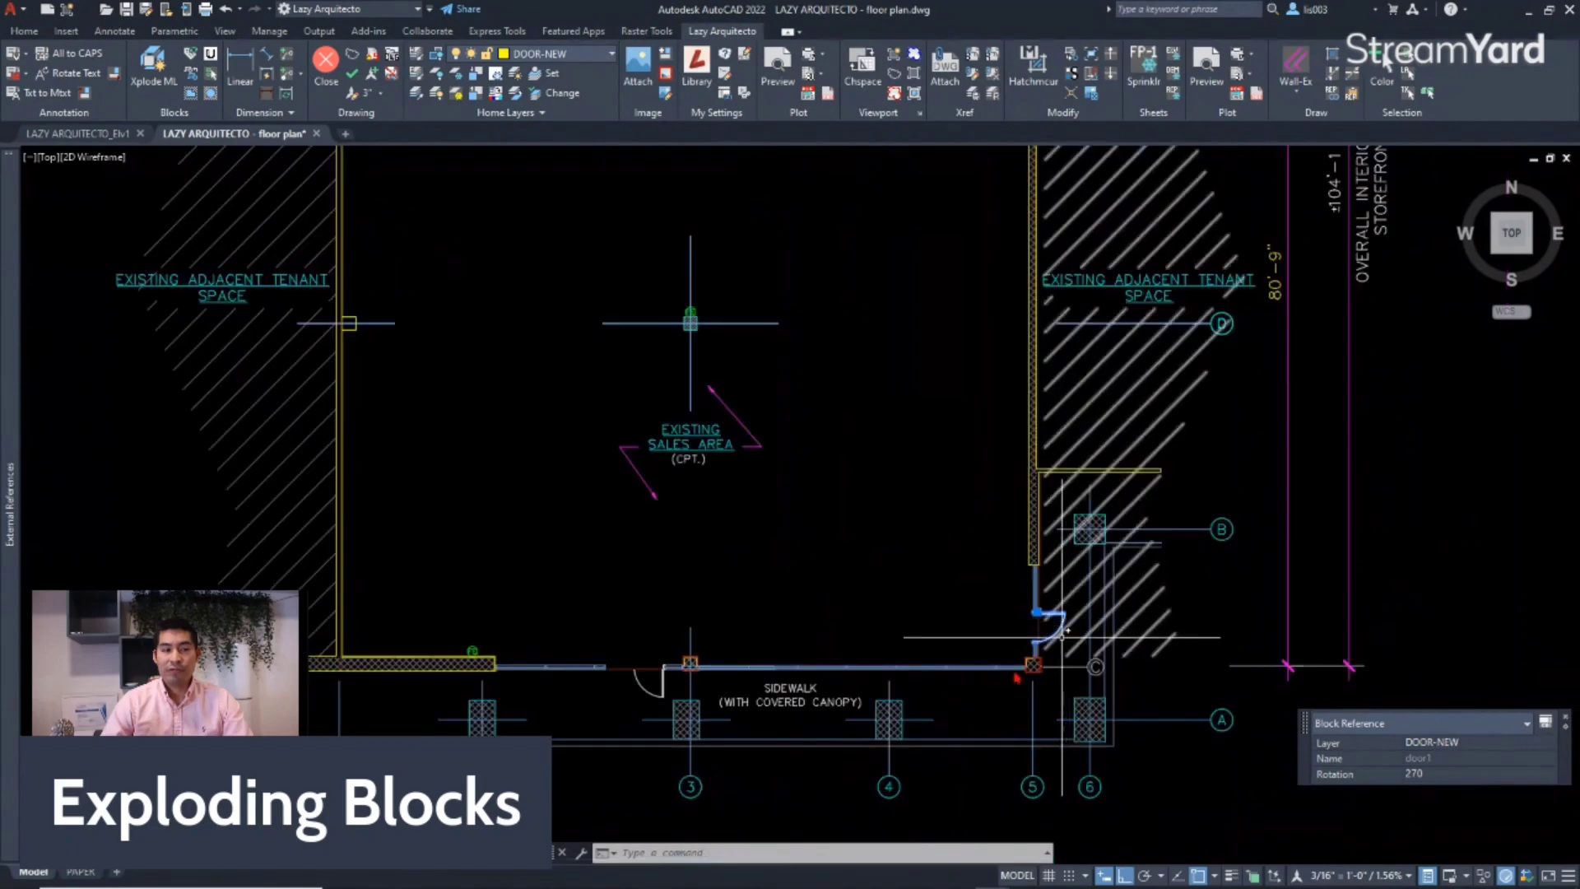
Examine the separate leaf, arc and jamb pieces of the exploded storefront door.
scroll(725, 677, up, 8)
click(756, 668)
click(575, 645)
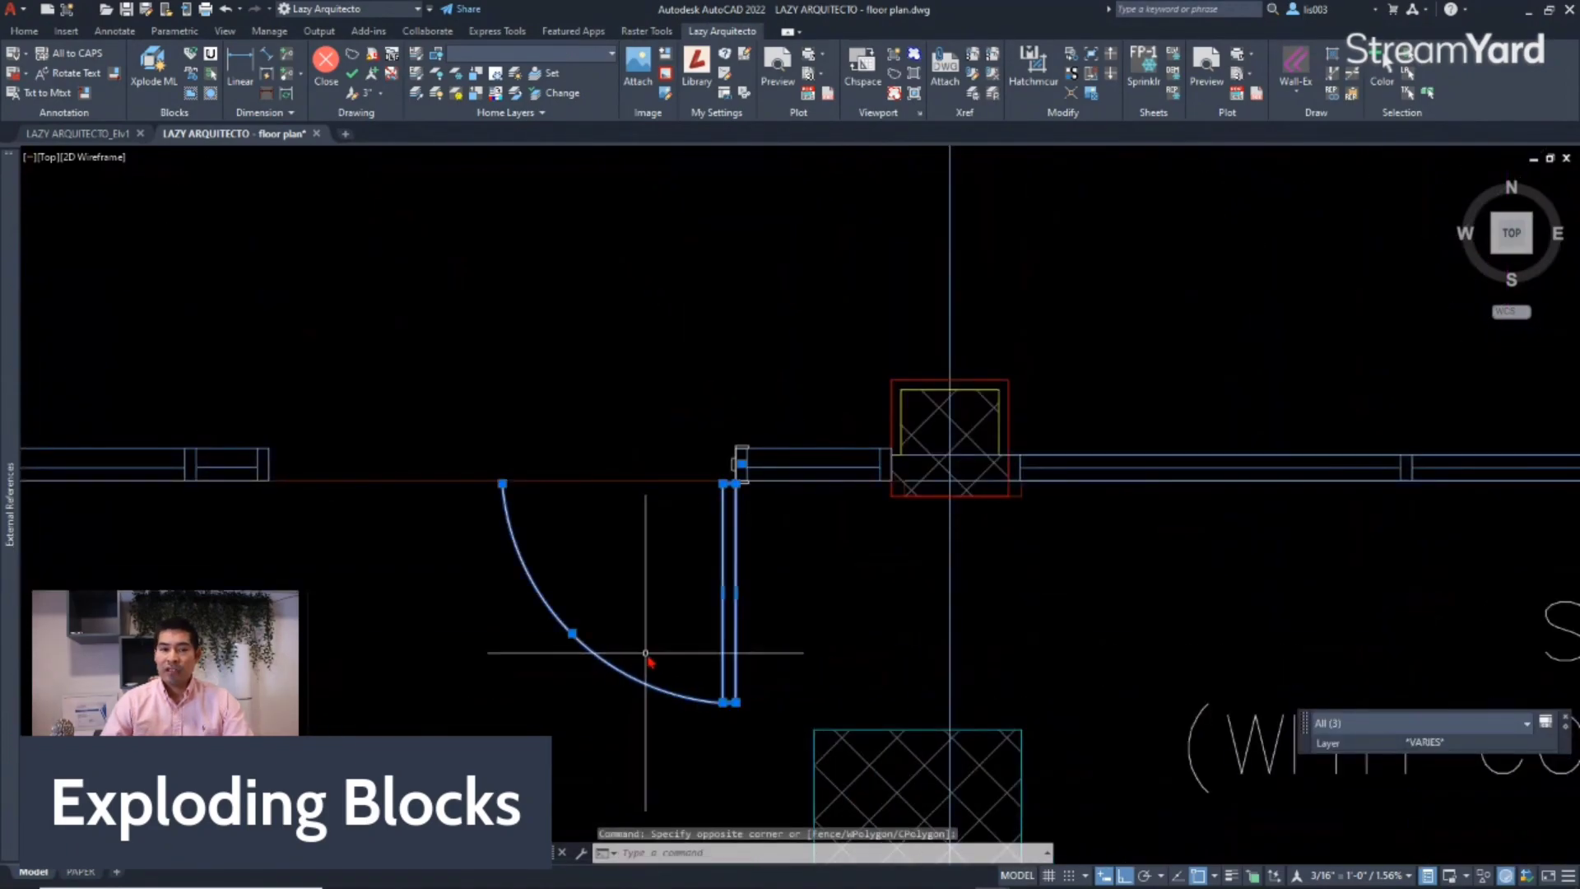
key(Escape)
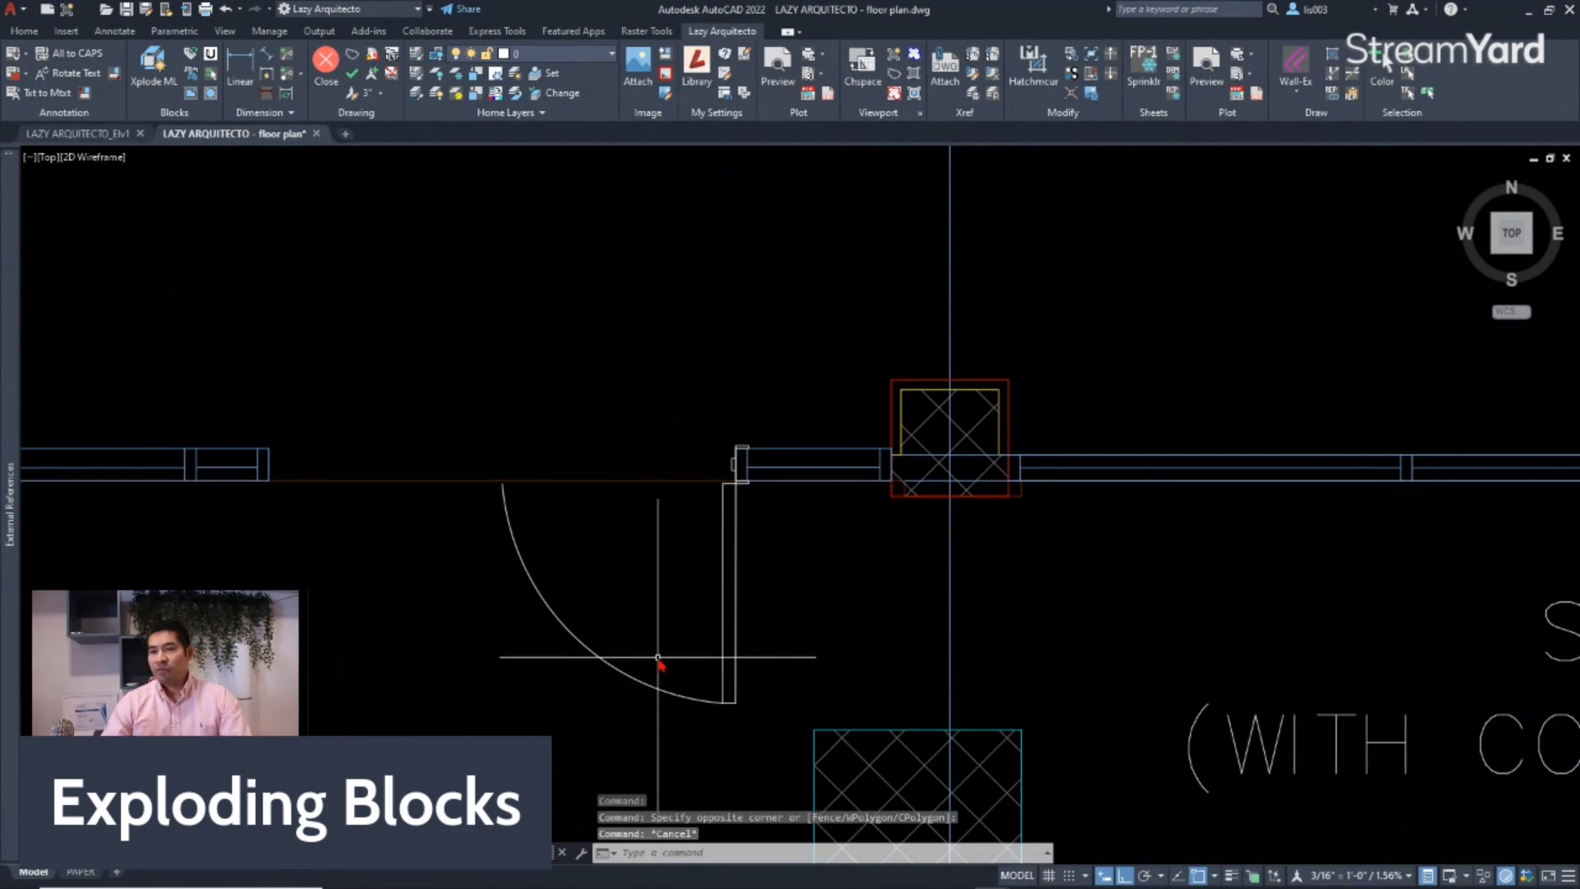
middle_drag(664, 660, 851, 660)
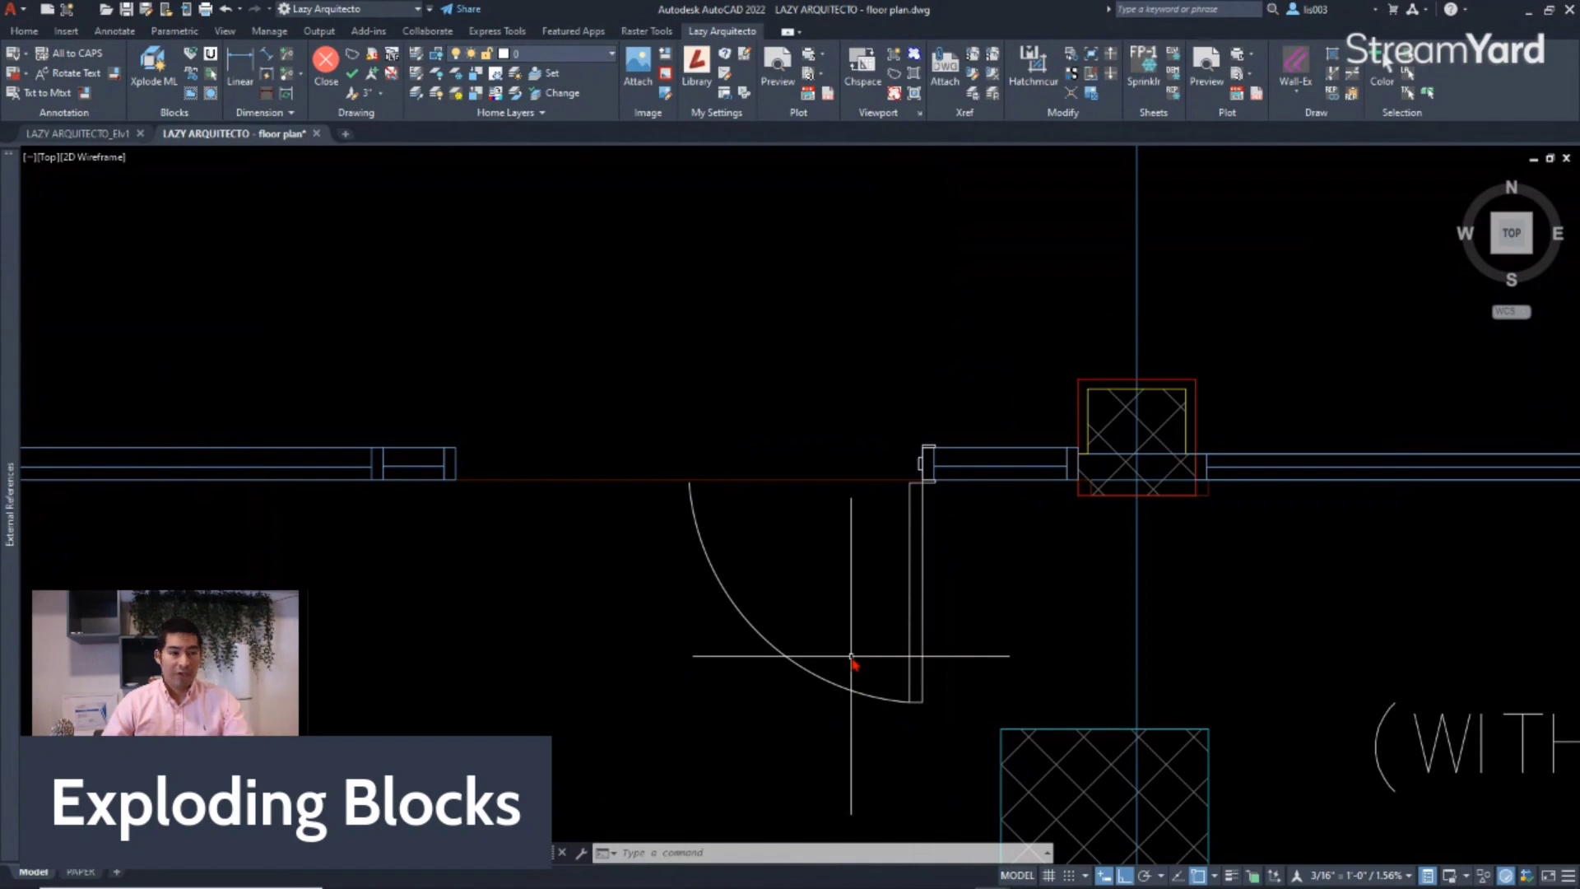
Undo the mirror attempt, the jamb deletion and the explode on the storefront door.
scroll(860, 654, down, 4)
key(ctrl+z)
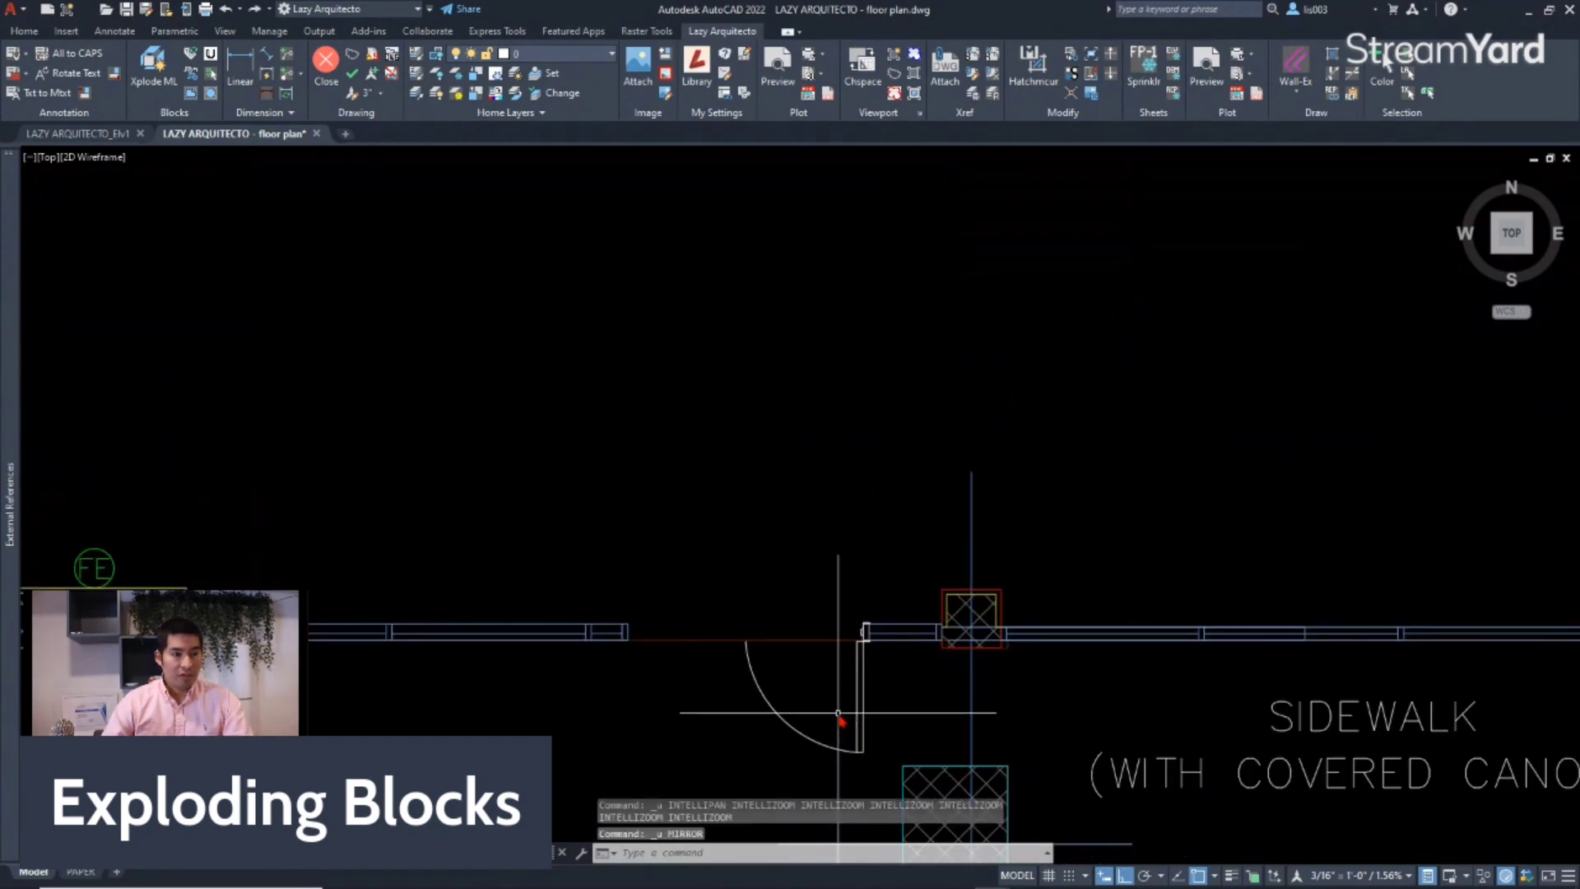
key(ctrl+z)
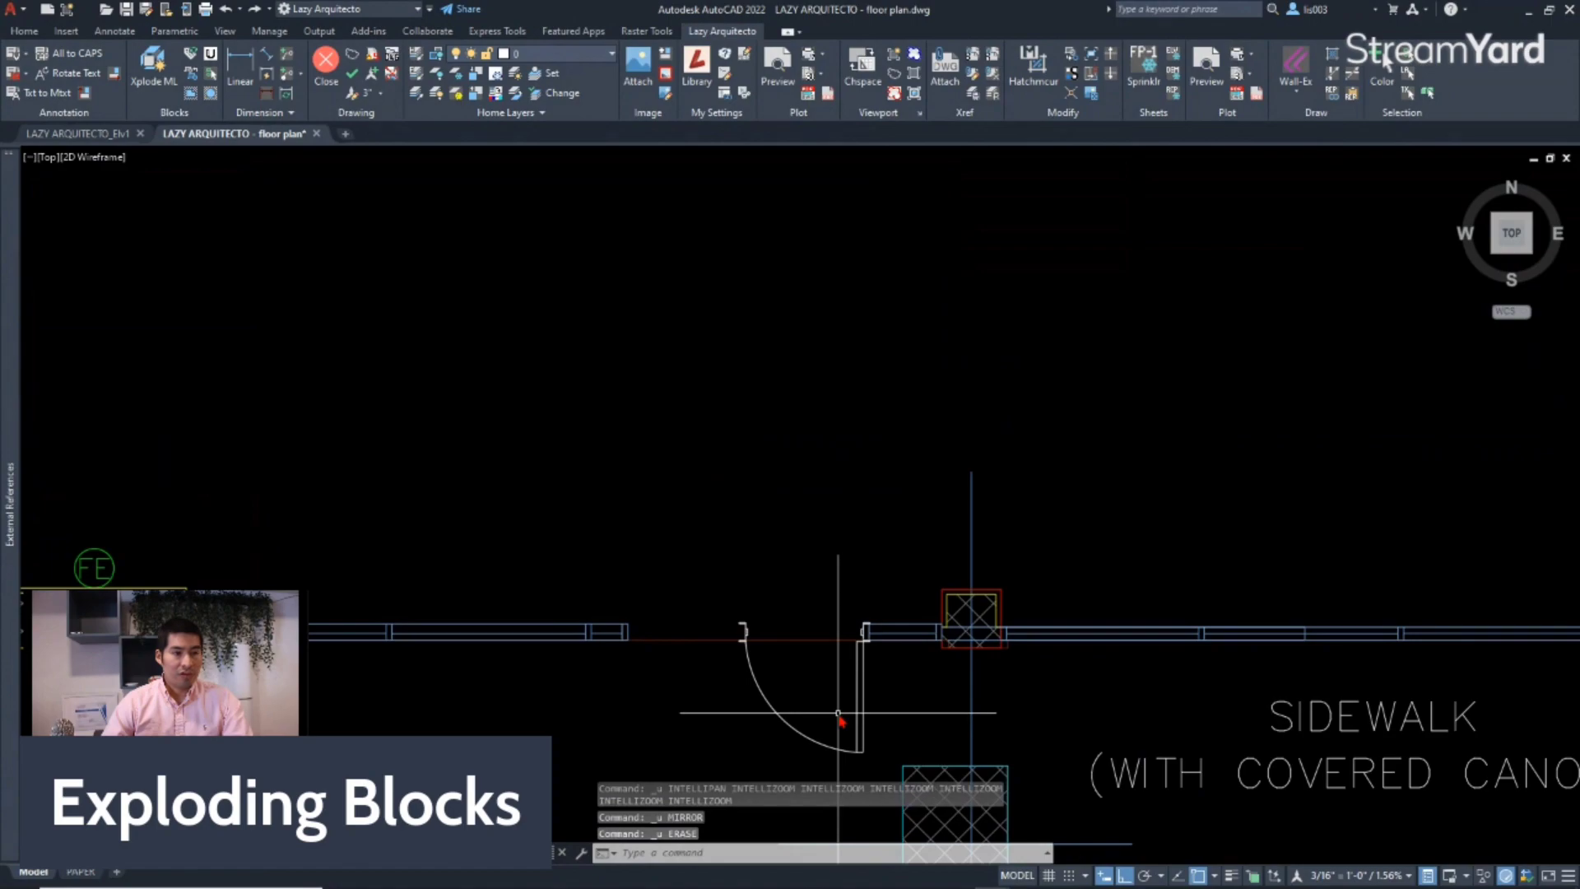
key(ctrl+z)
Clip the storefront door block with a new polygonal XCLIP boundary around the leaf, swing arc and hinge jamb, leaving out the opposite jamb.
click(803, 738)
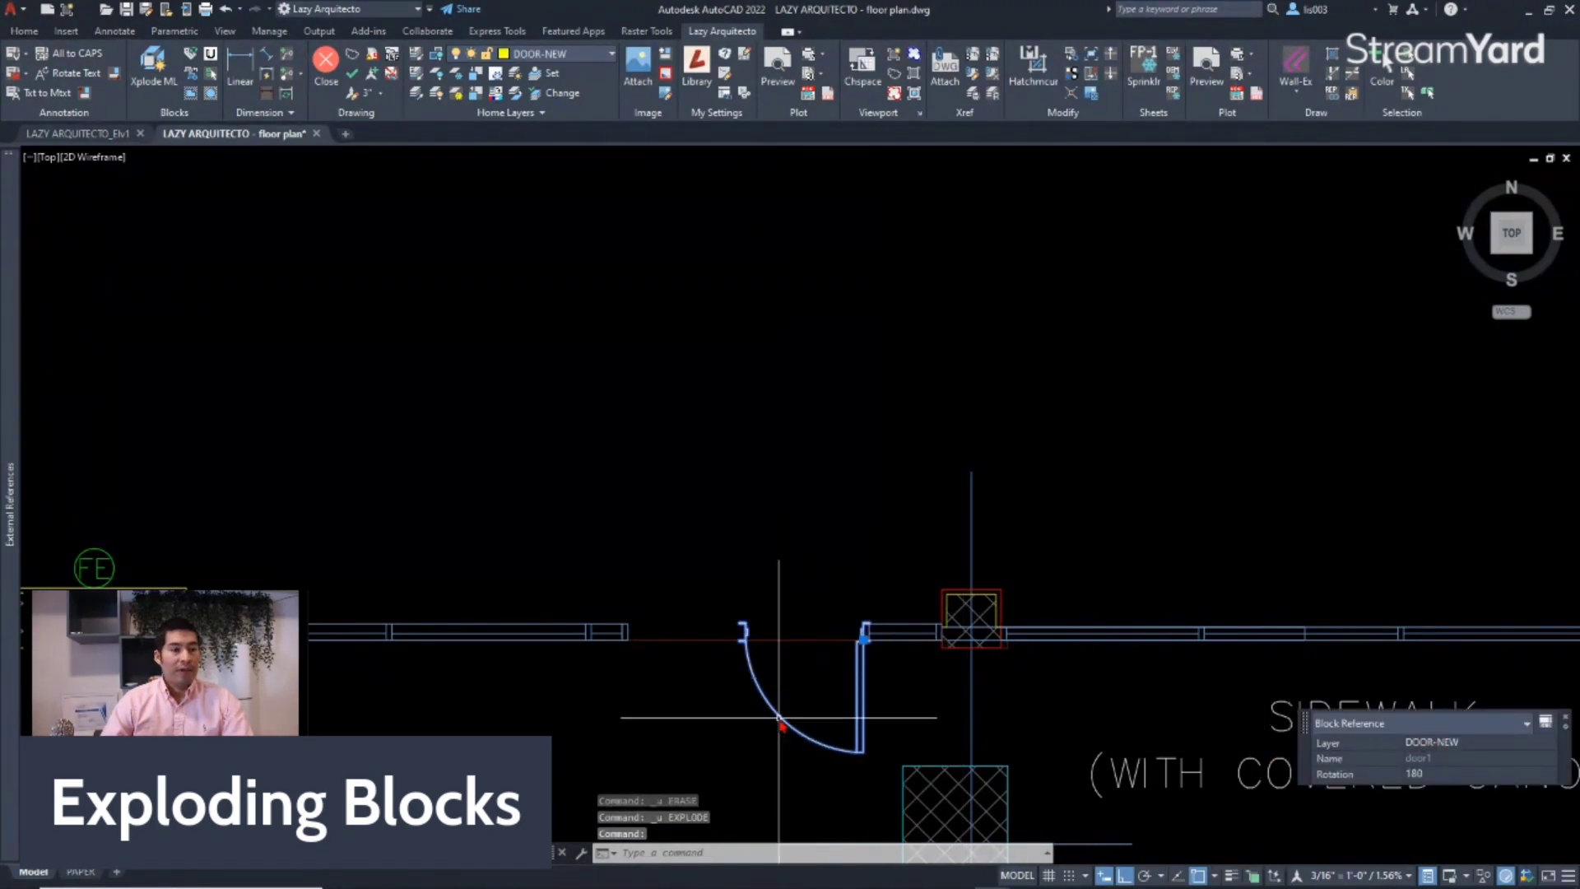
scroll(778, 714, up, 3)
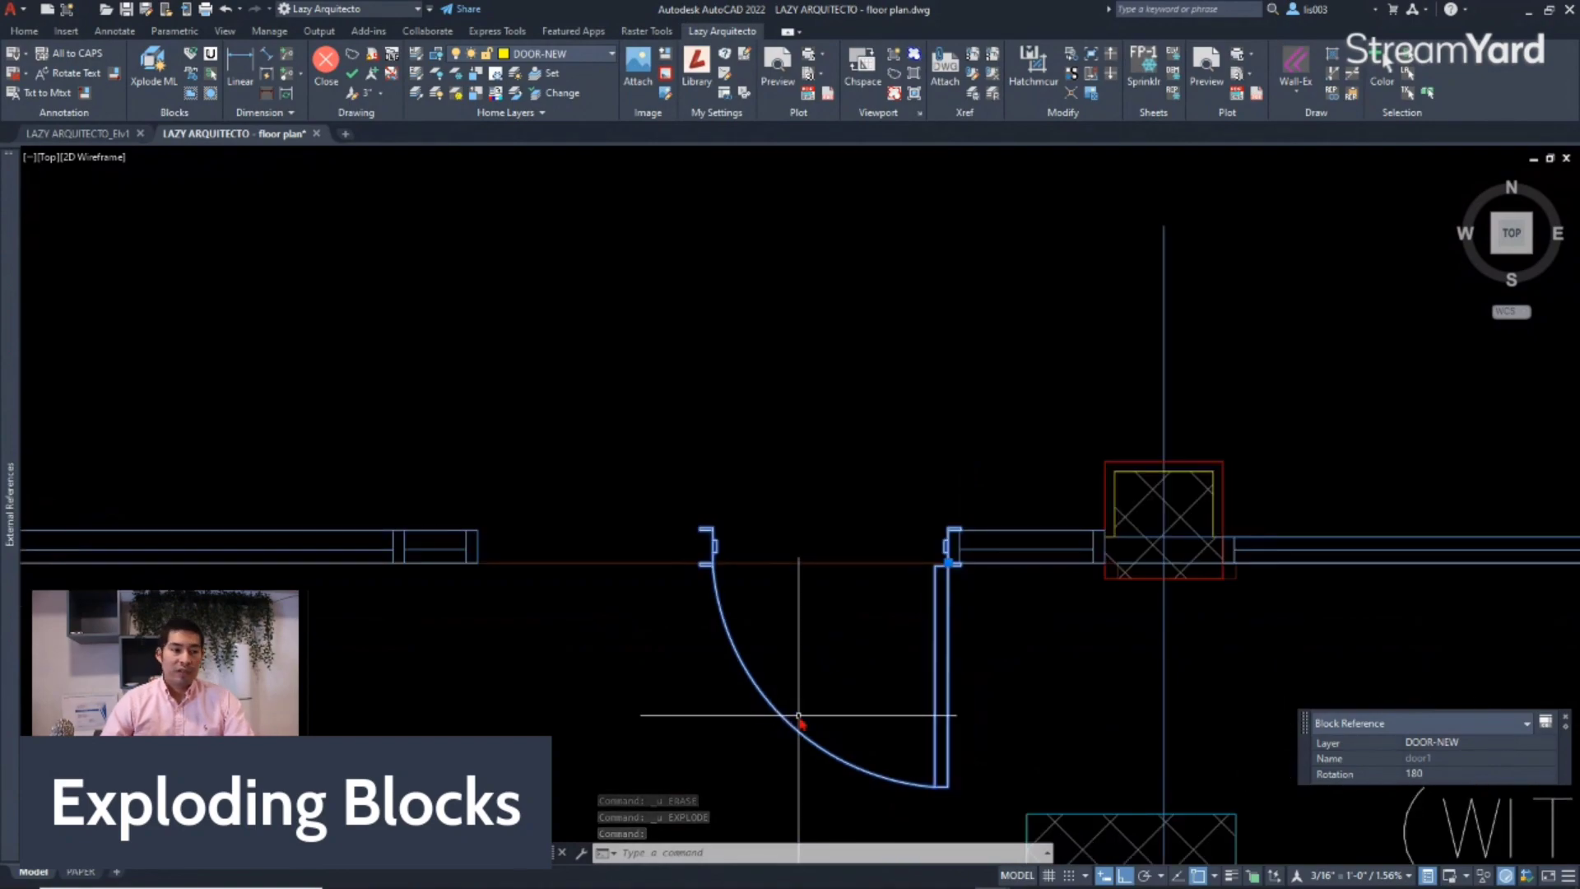
text(xc)
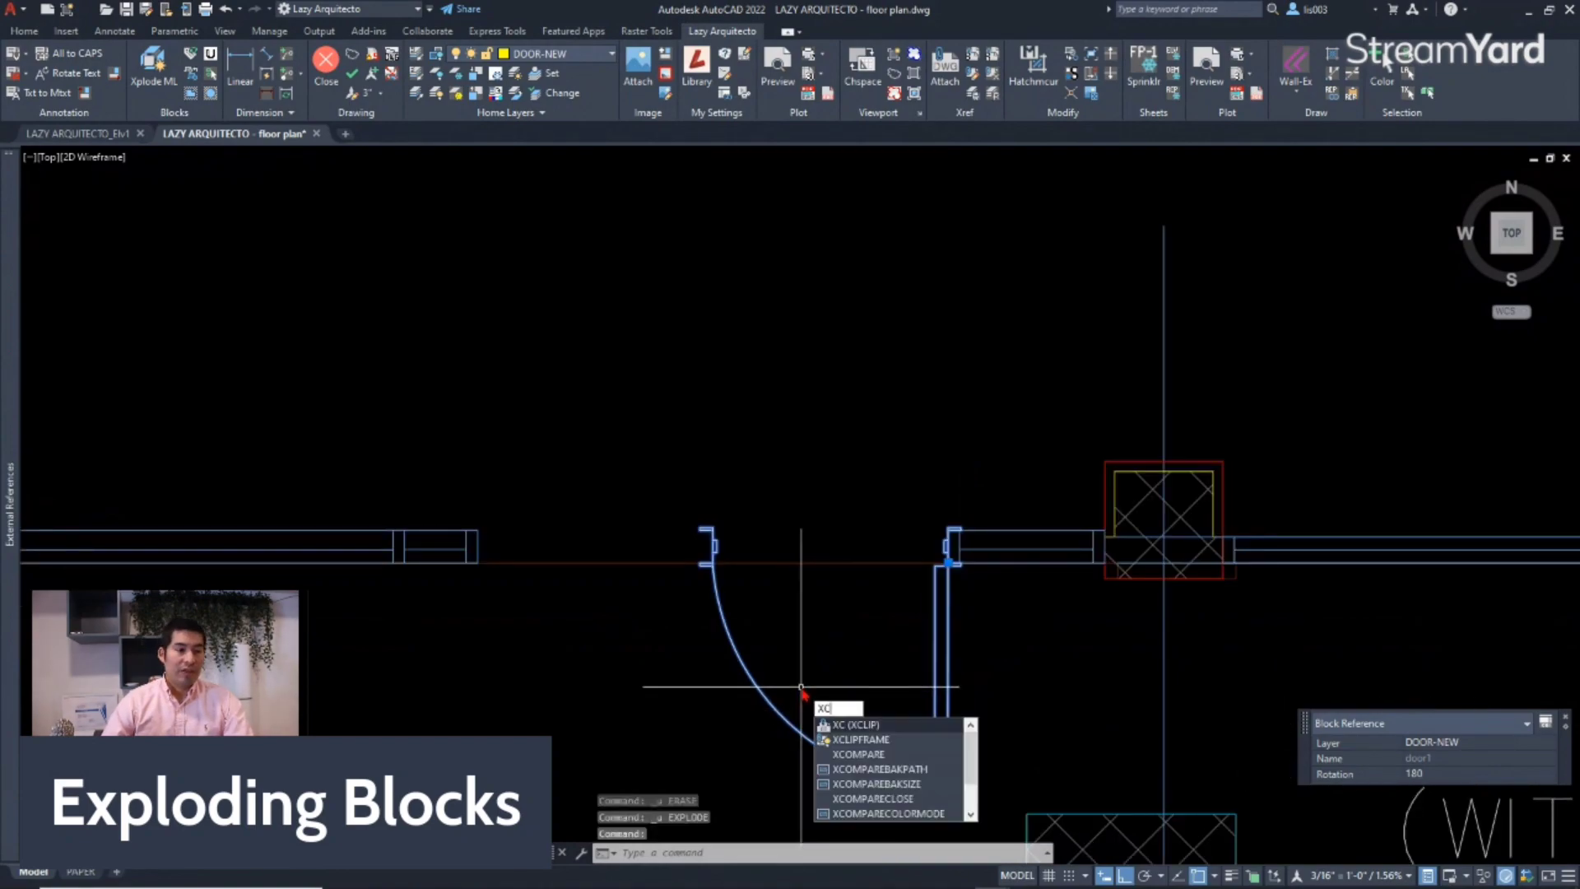
text(li)
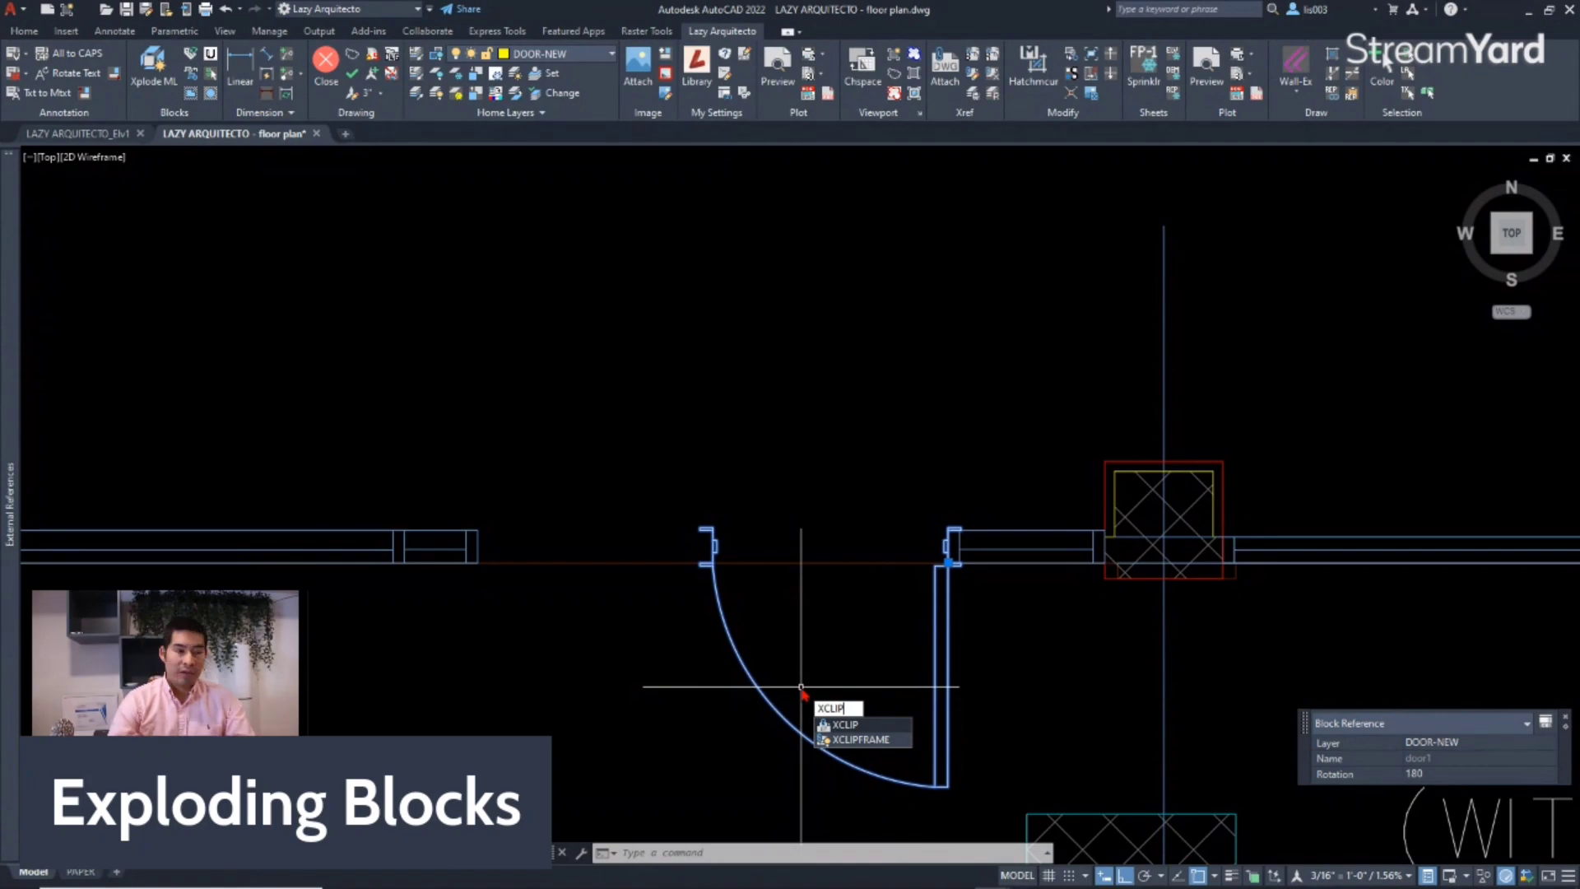
key(Return)
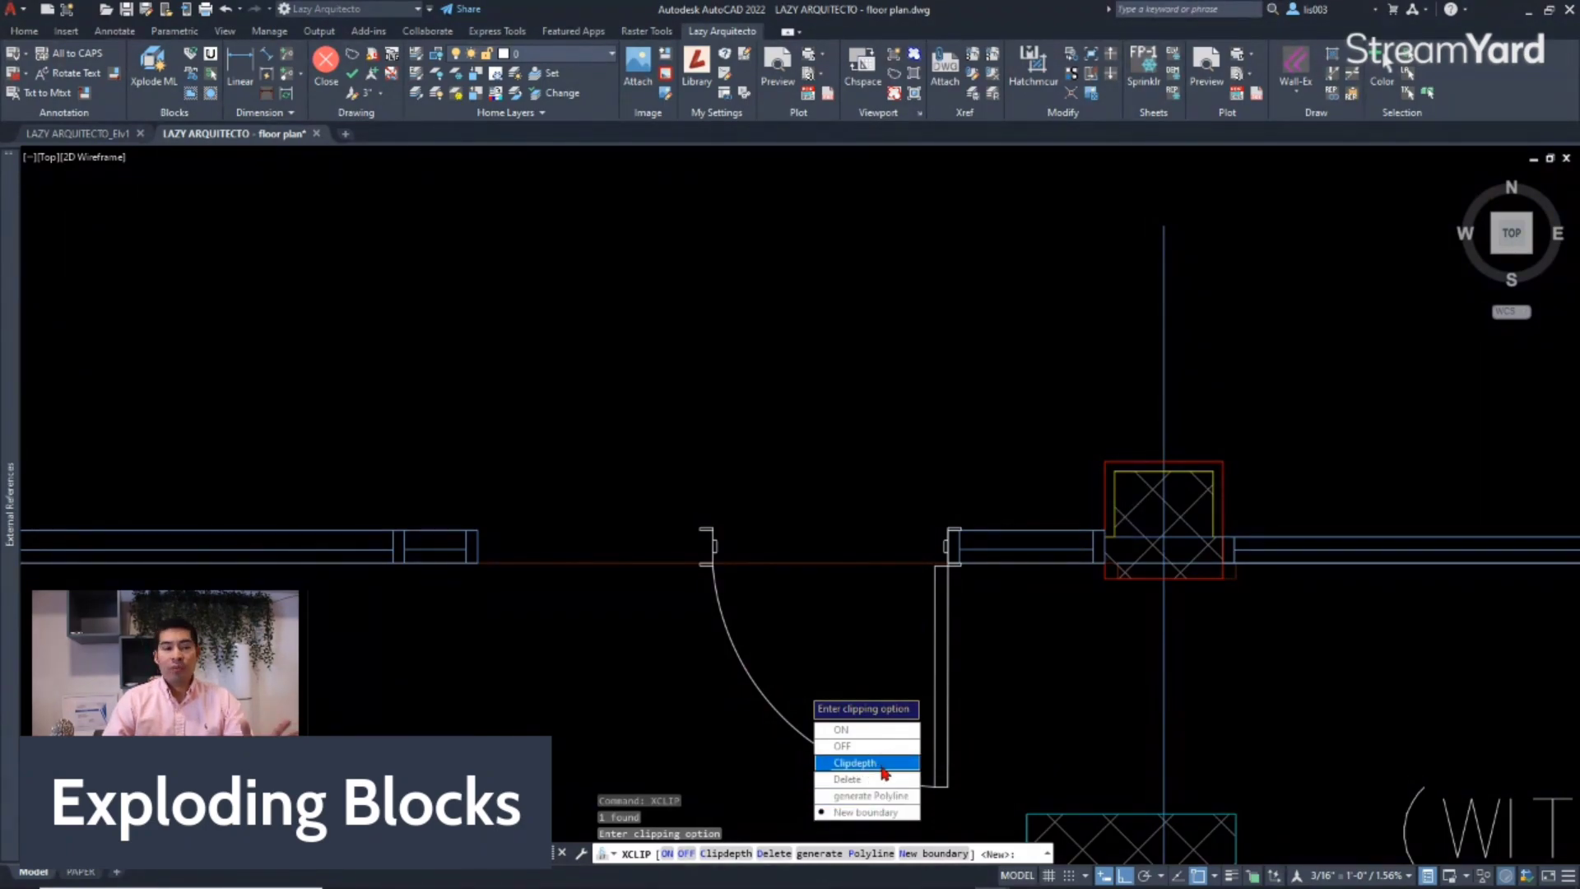
click(851, 813)
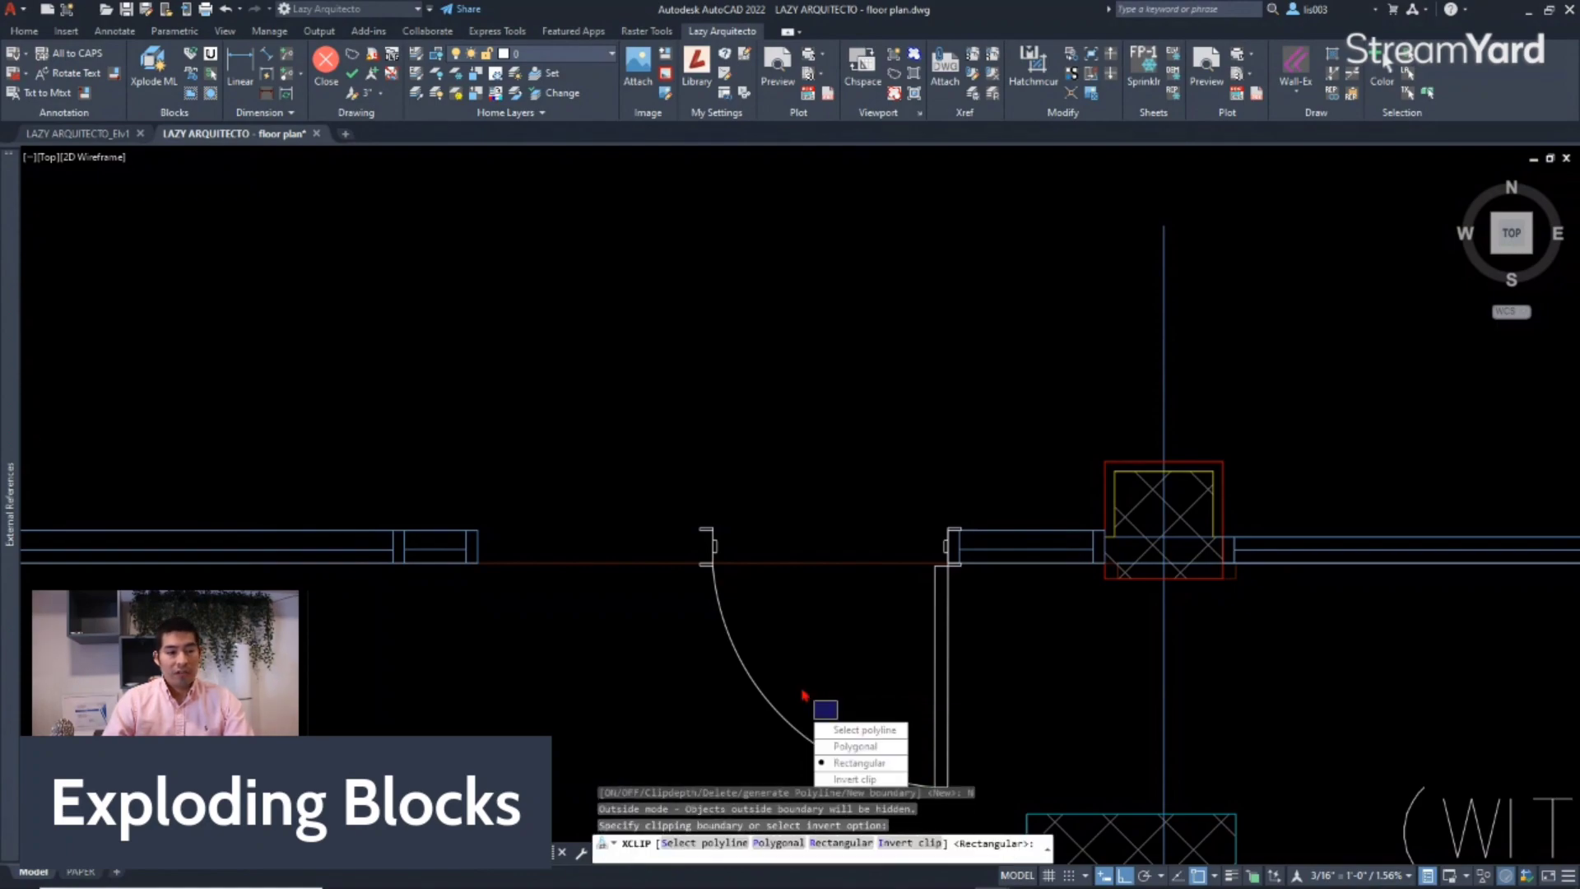
click(896, 746)
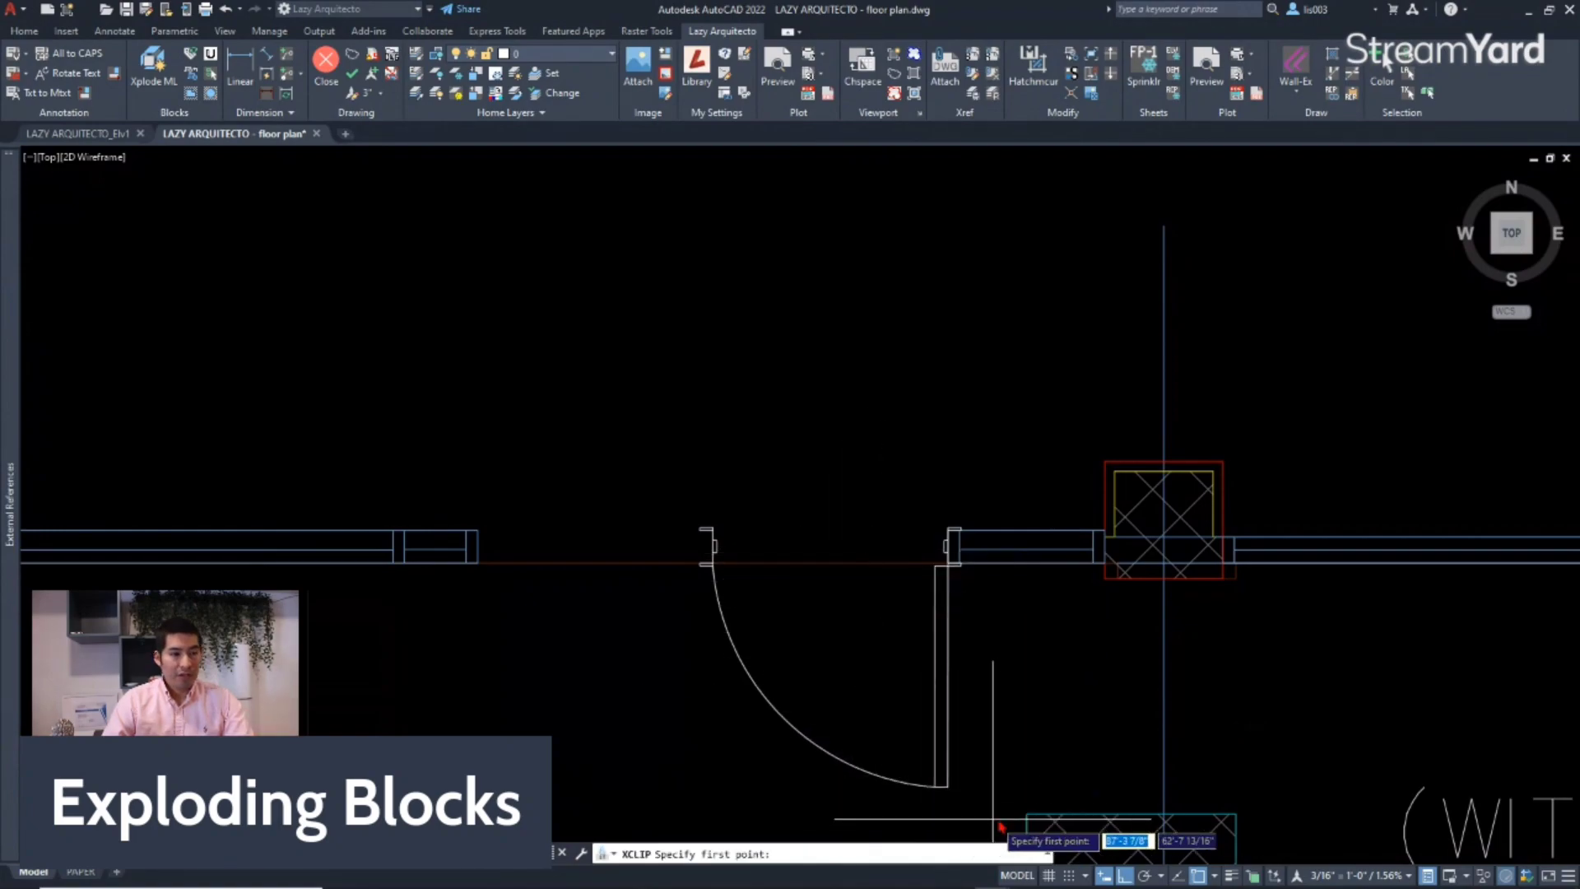
click(989, 491)
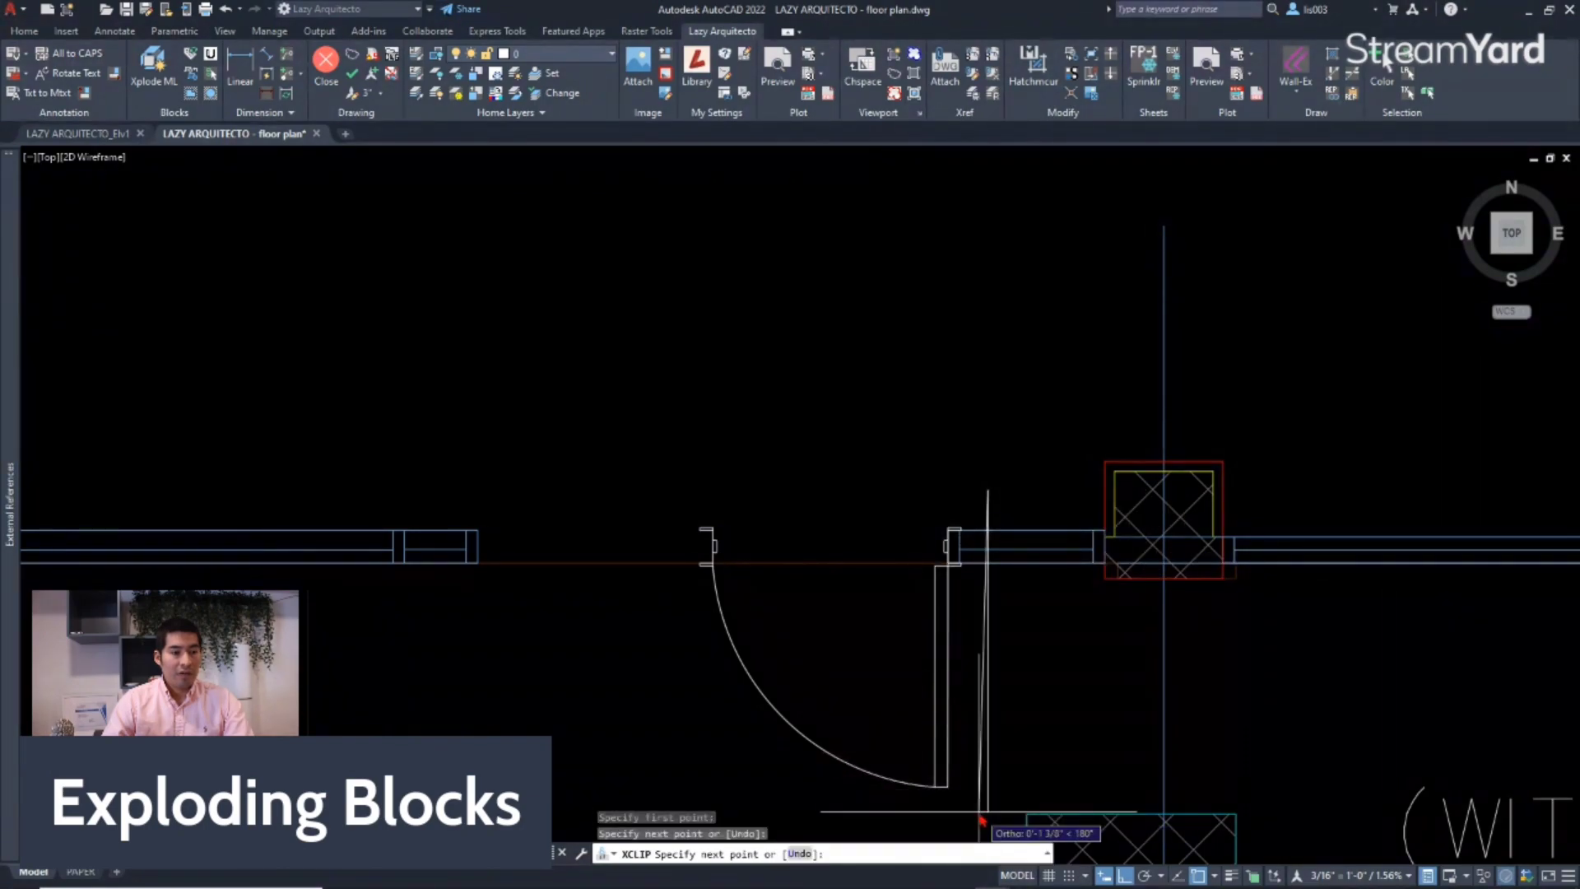
click(622, 745)
key(F8)
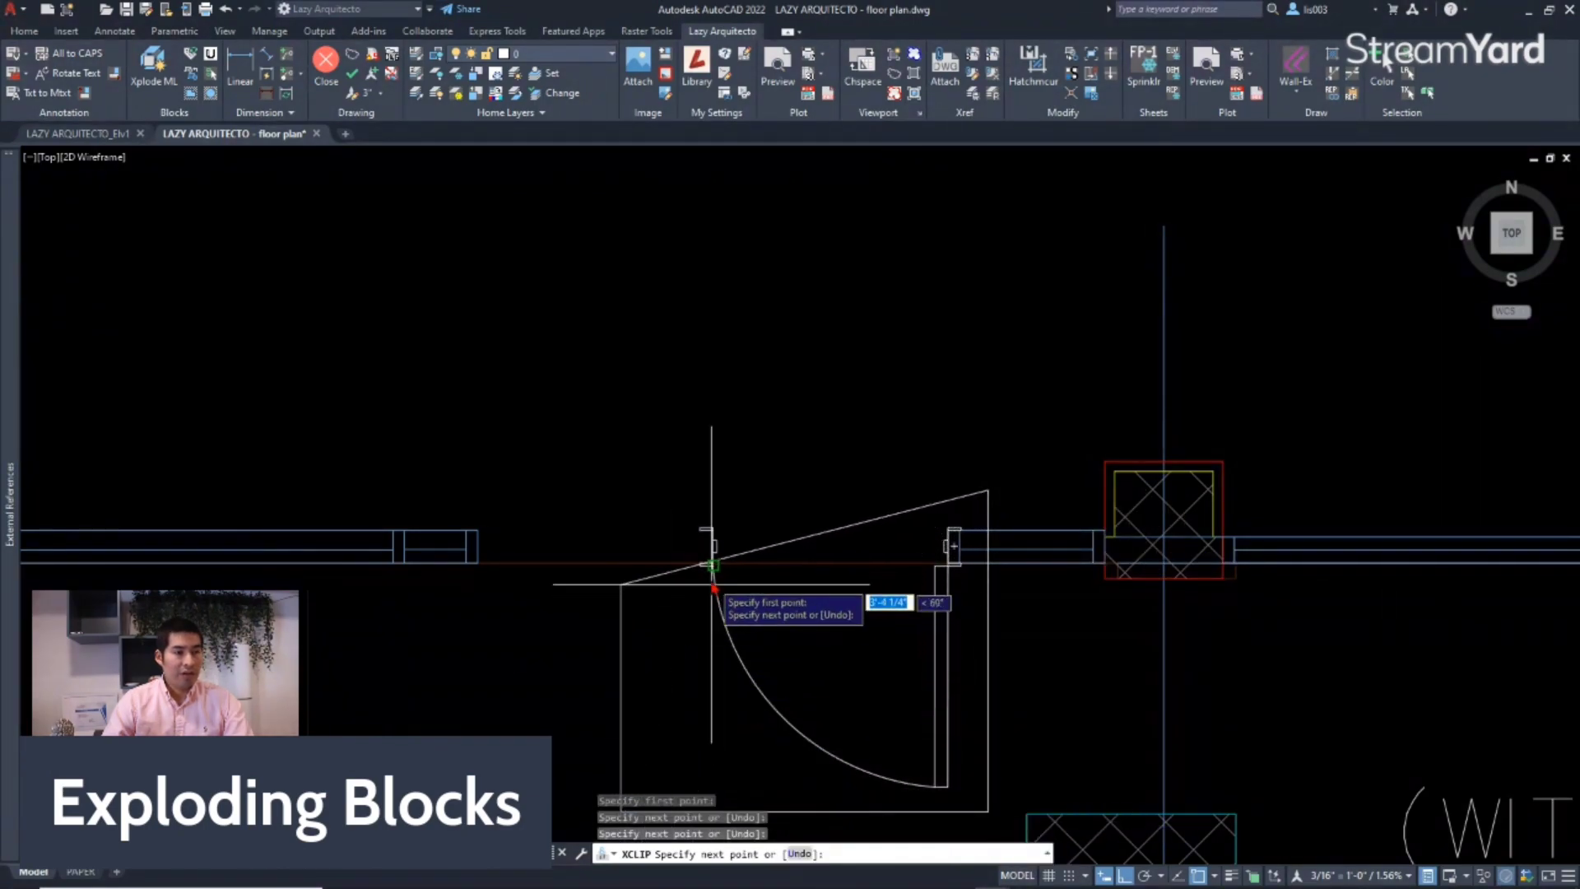
scroll(691, 568, up, 8)
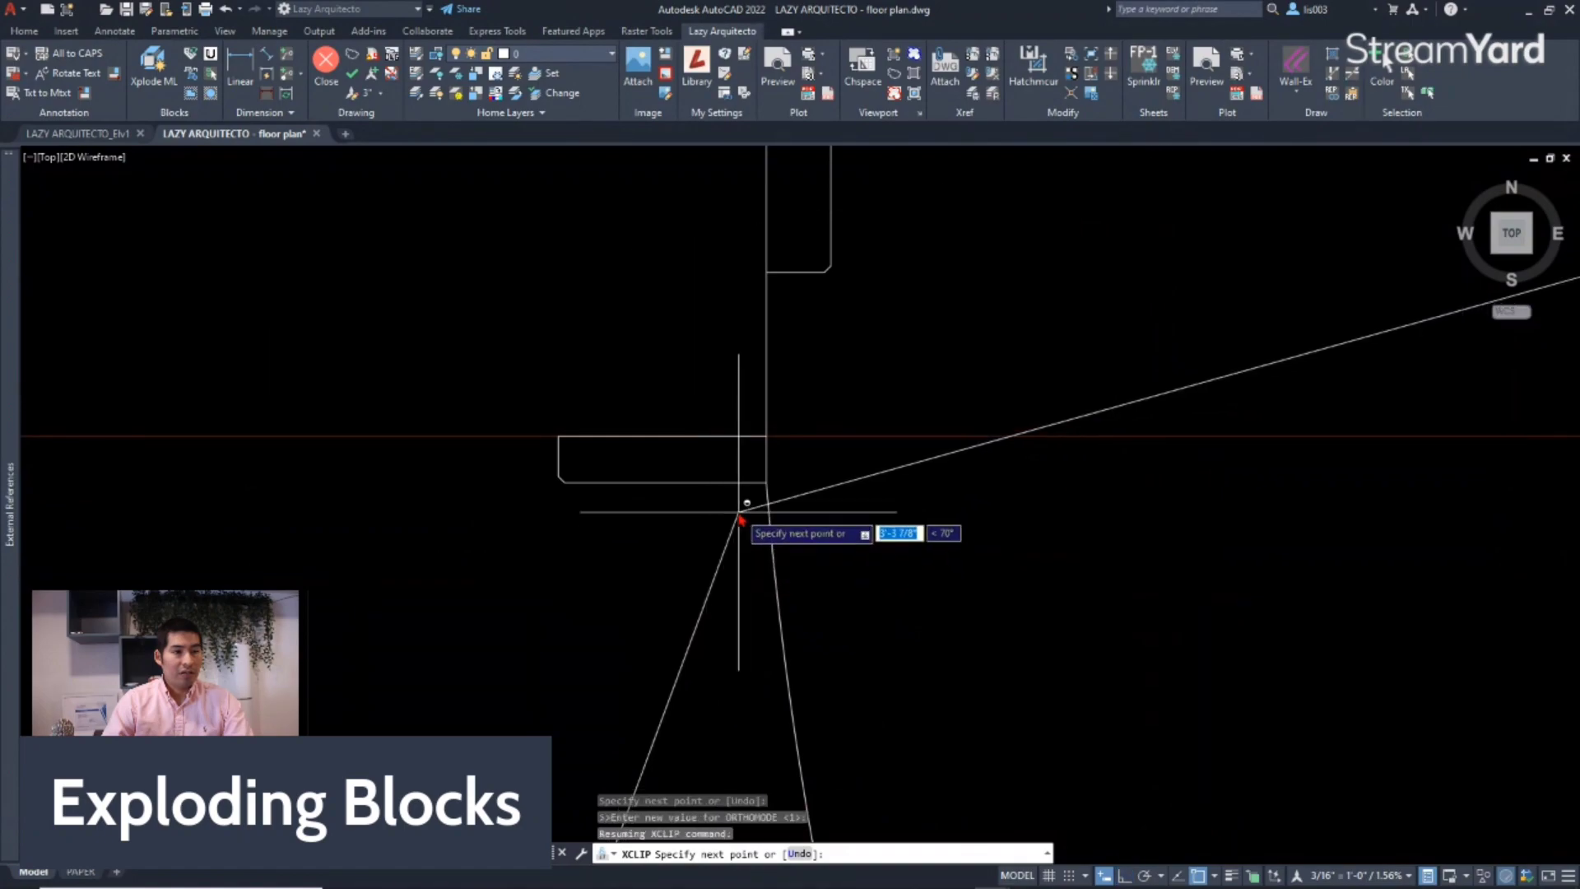
click(737, 510)
scroll(767, 491, down, 3)
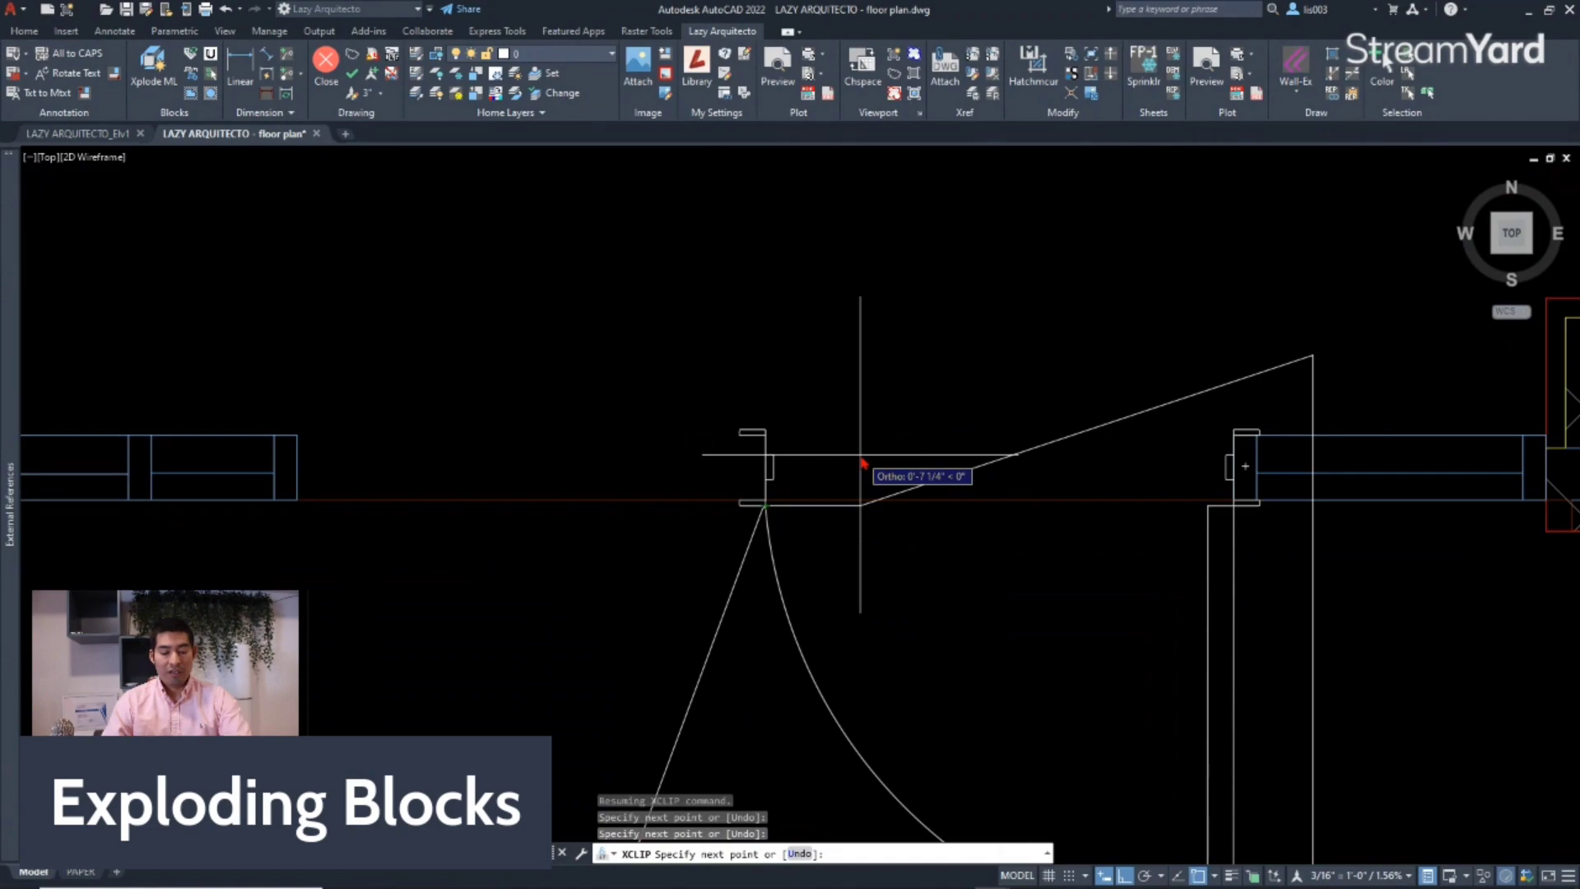
key(Return)
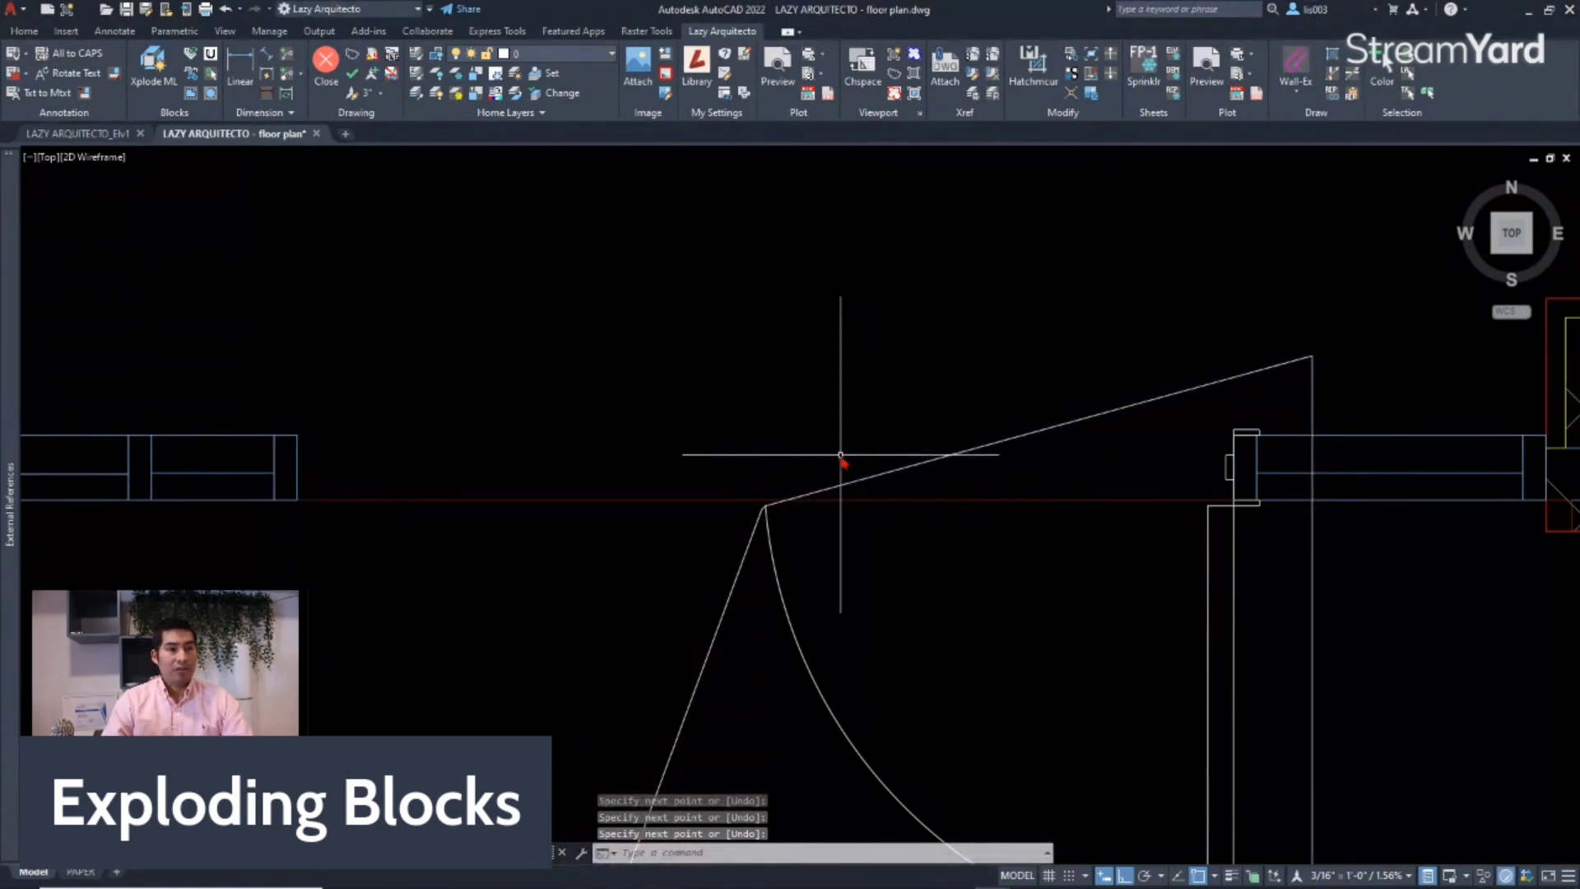
Examine the clipped storefront door as a block and compare it with the door block in the side wall.
scroll(840, 455, down, 2)
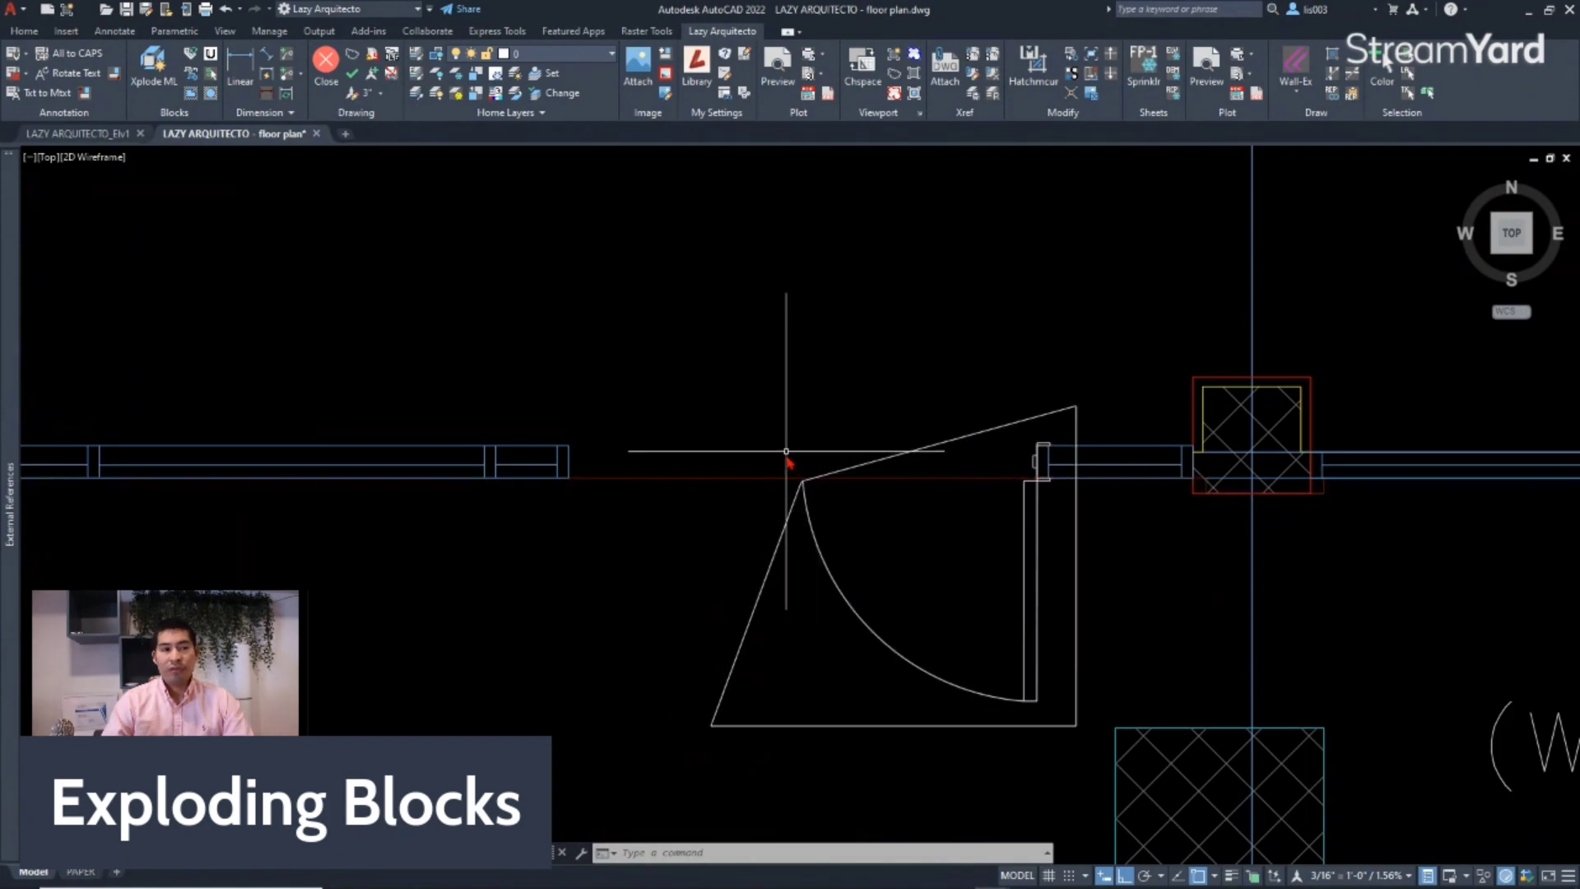
click(806, 517)
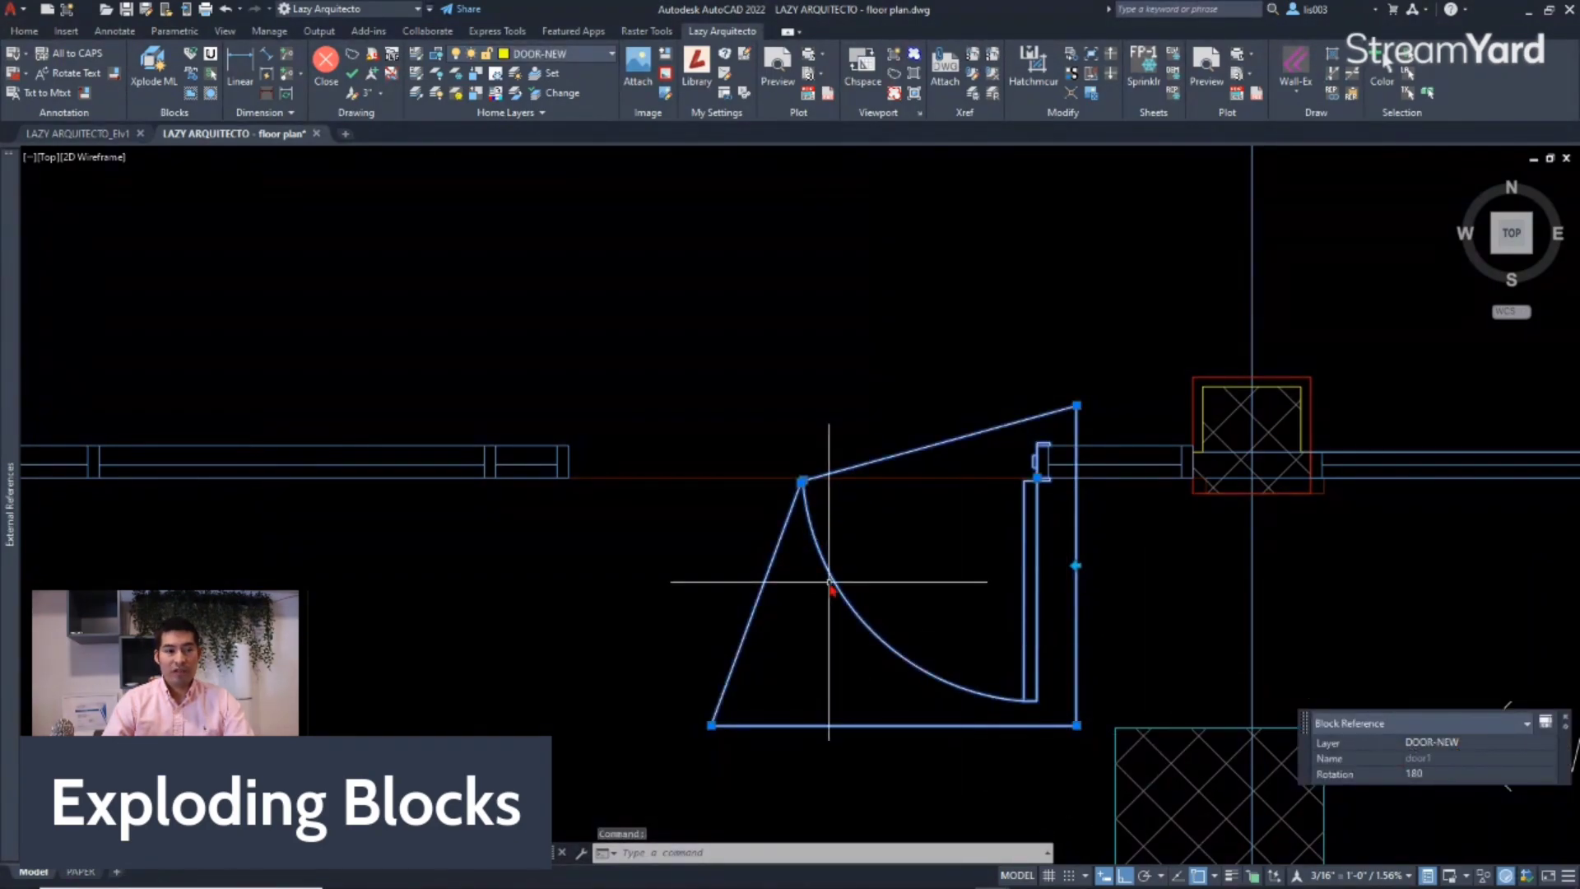
scroll(825, 615, down, 8)
scroll(1138, 559, up, 6)
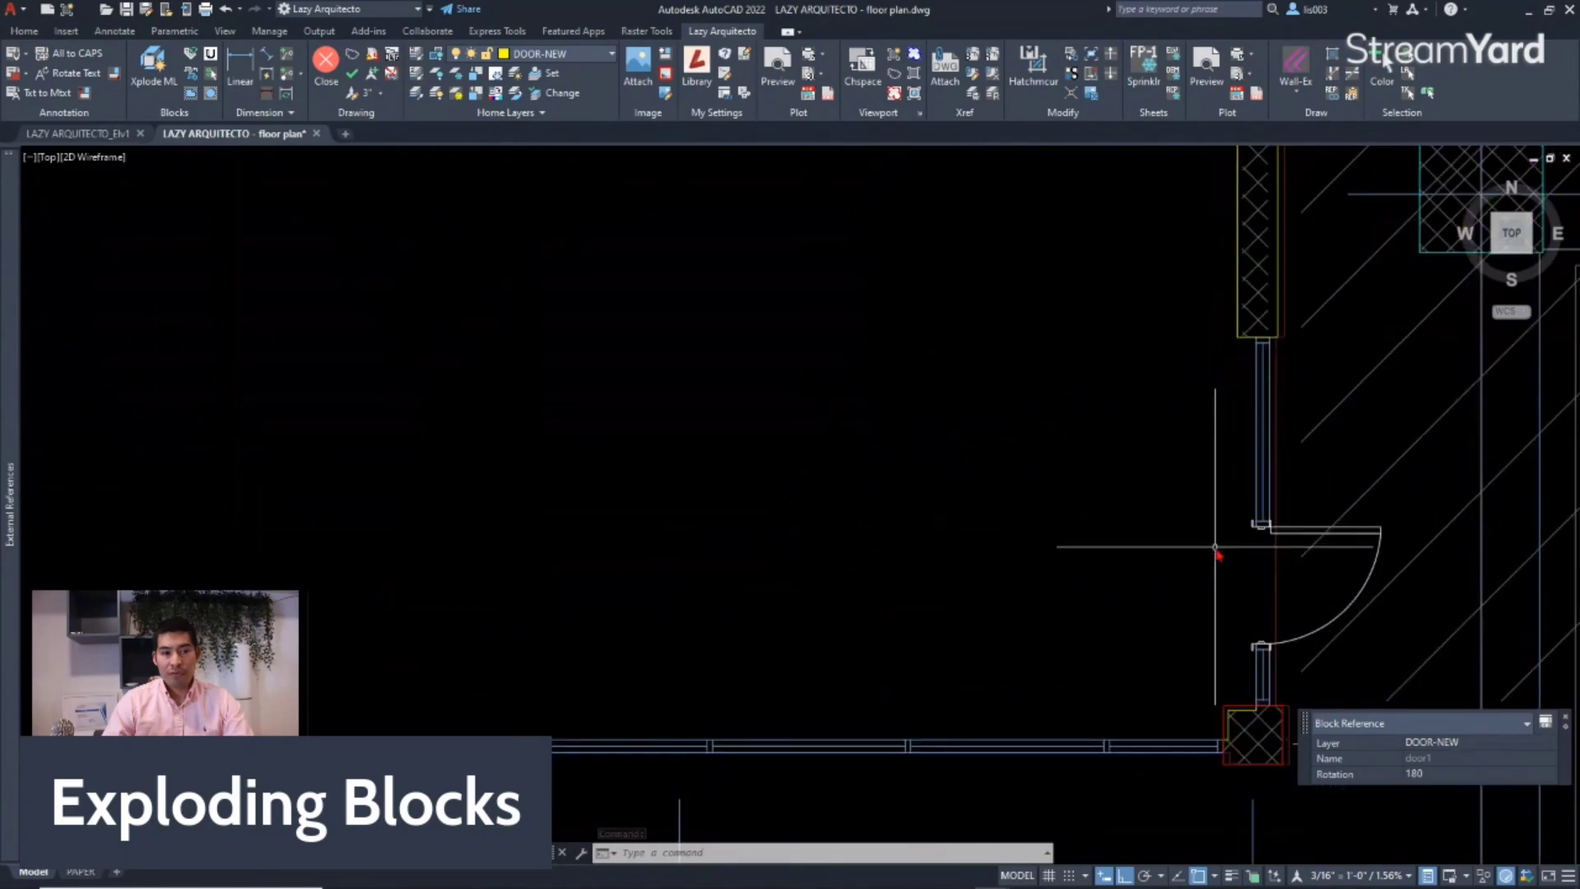
key(Escape)
scroll(1348, 532, down, 6)
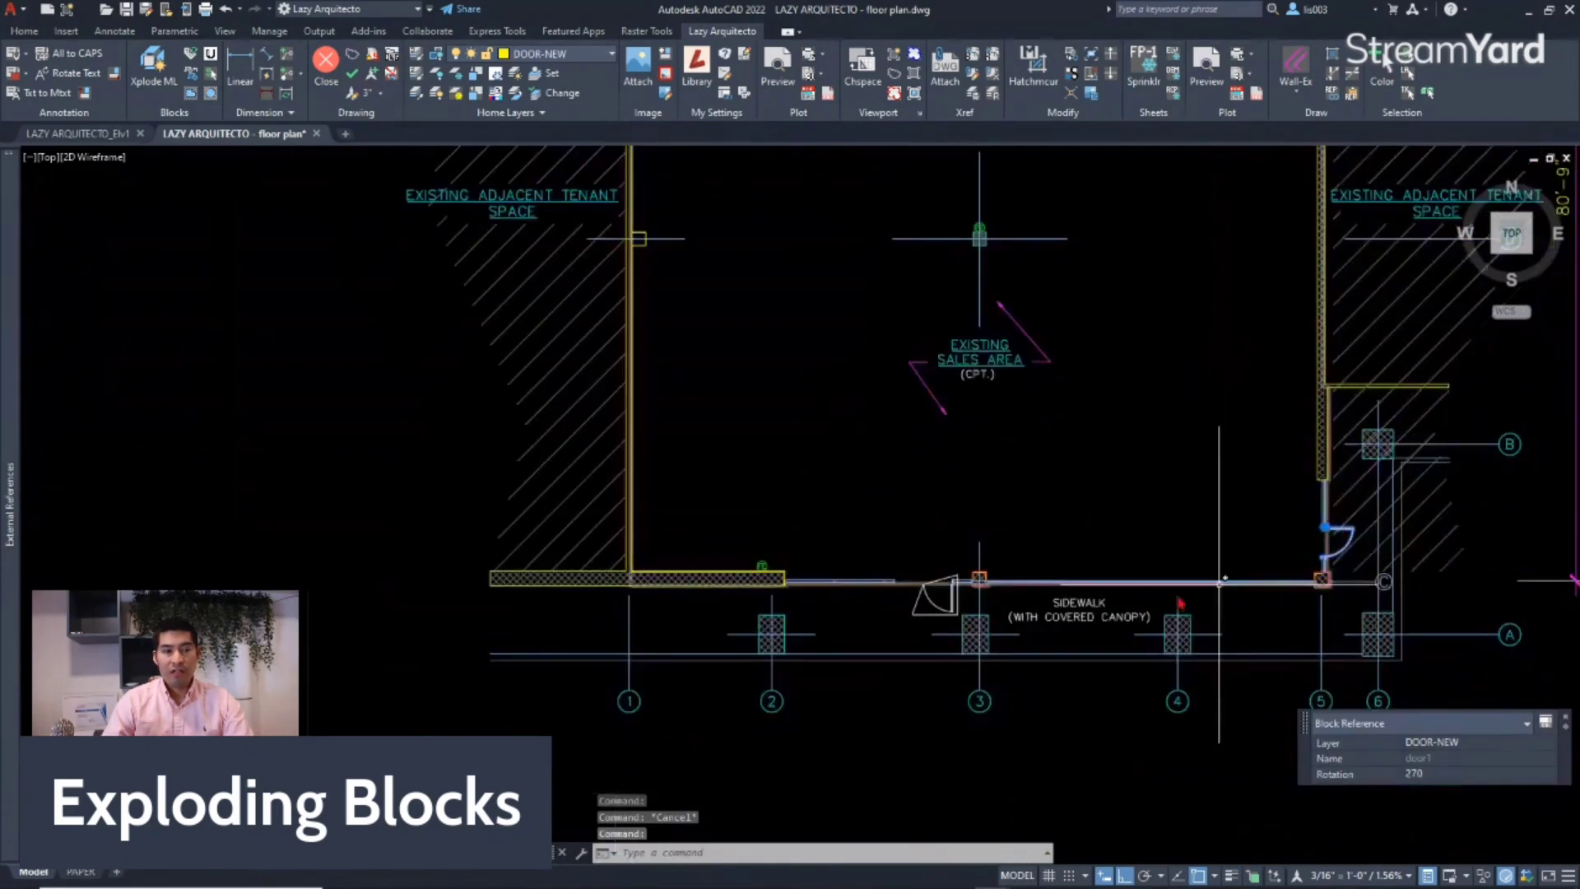
scroll(970, 618, up, 6)
key(Escape)
Mirror the clipped door about a vertical line through the free end of its swing arc, keeping the source door.
click(853, 611)
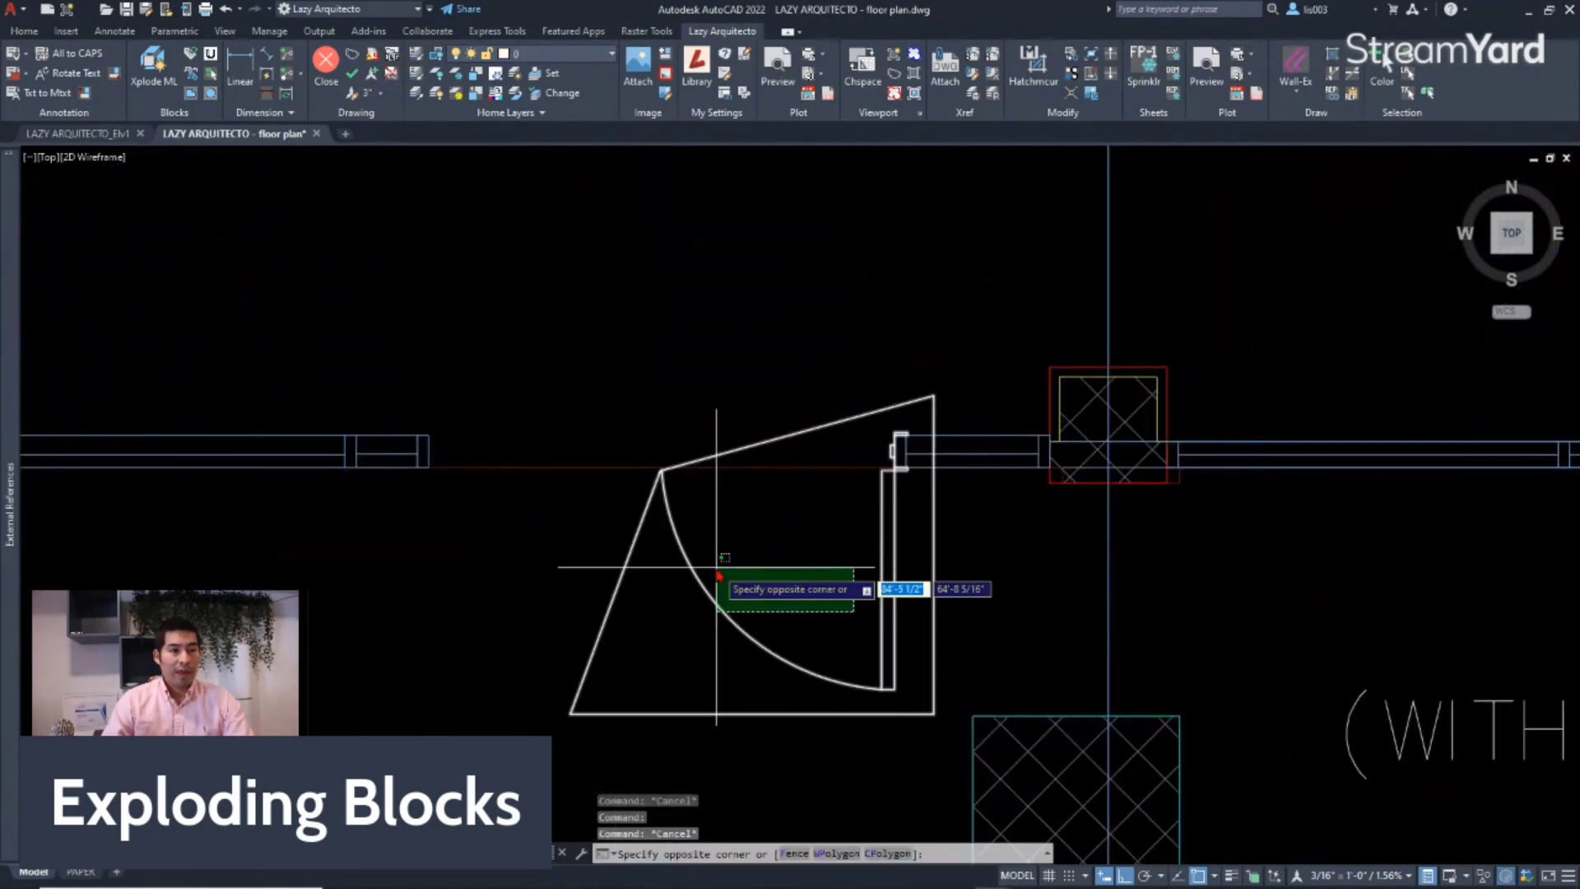
click(715, 566)
text(MI)
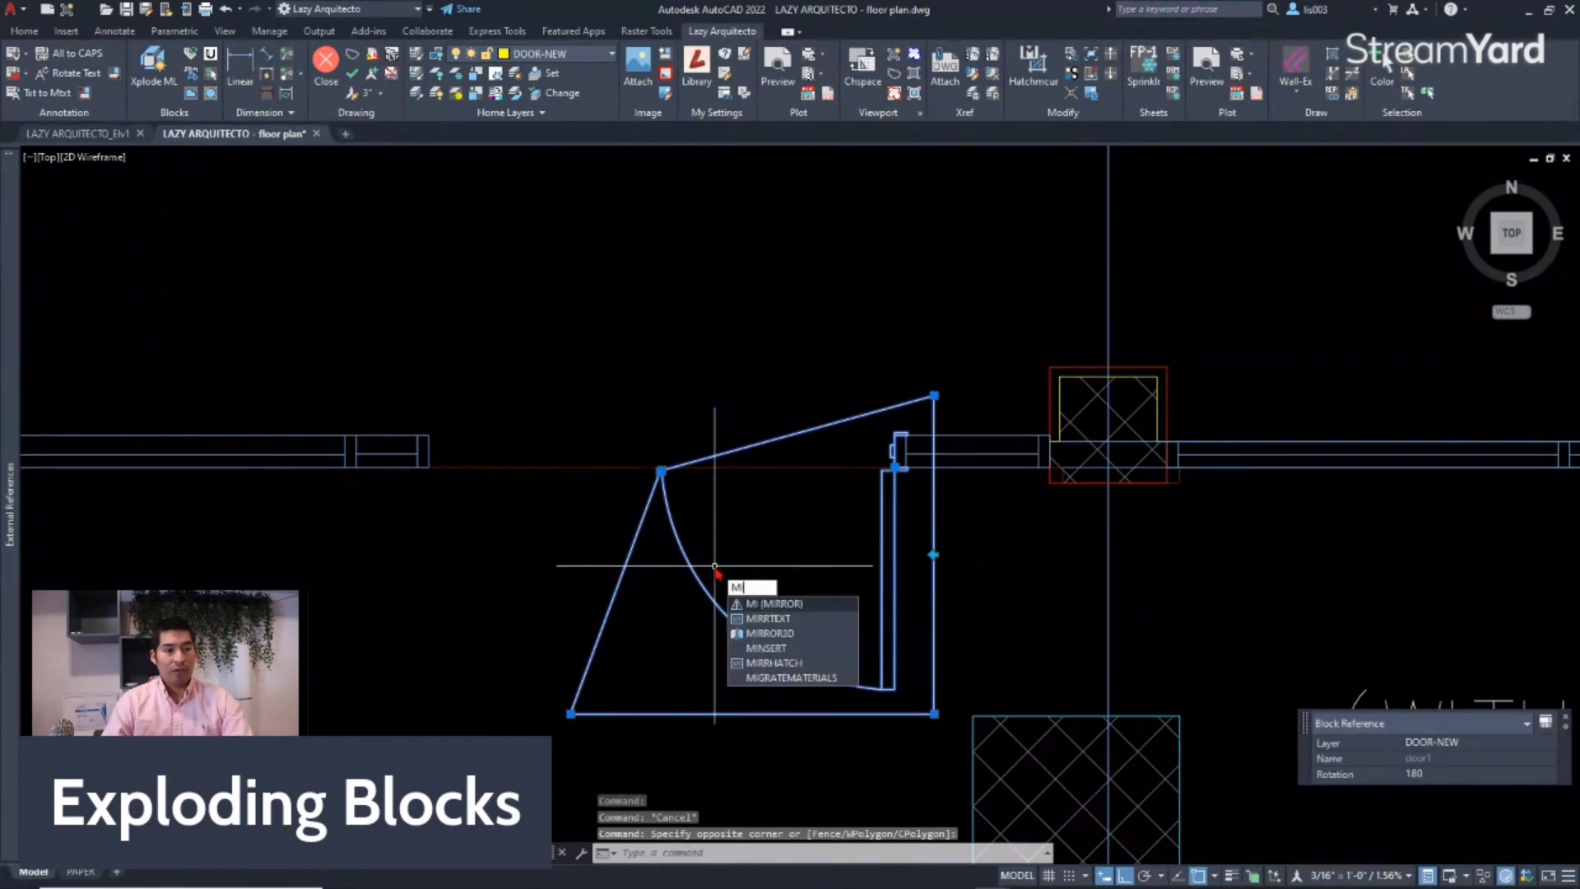
key(Return)
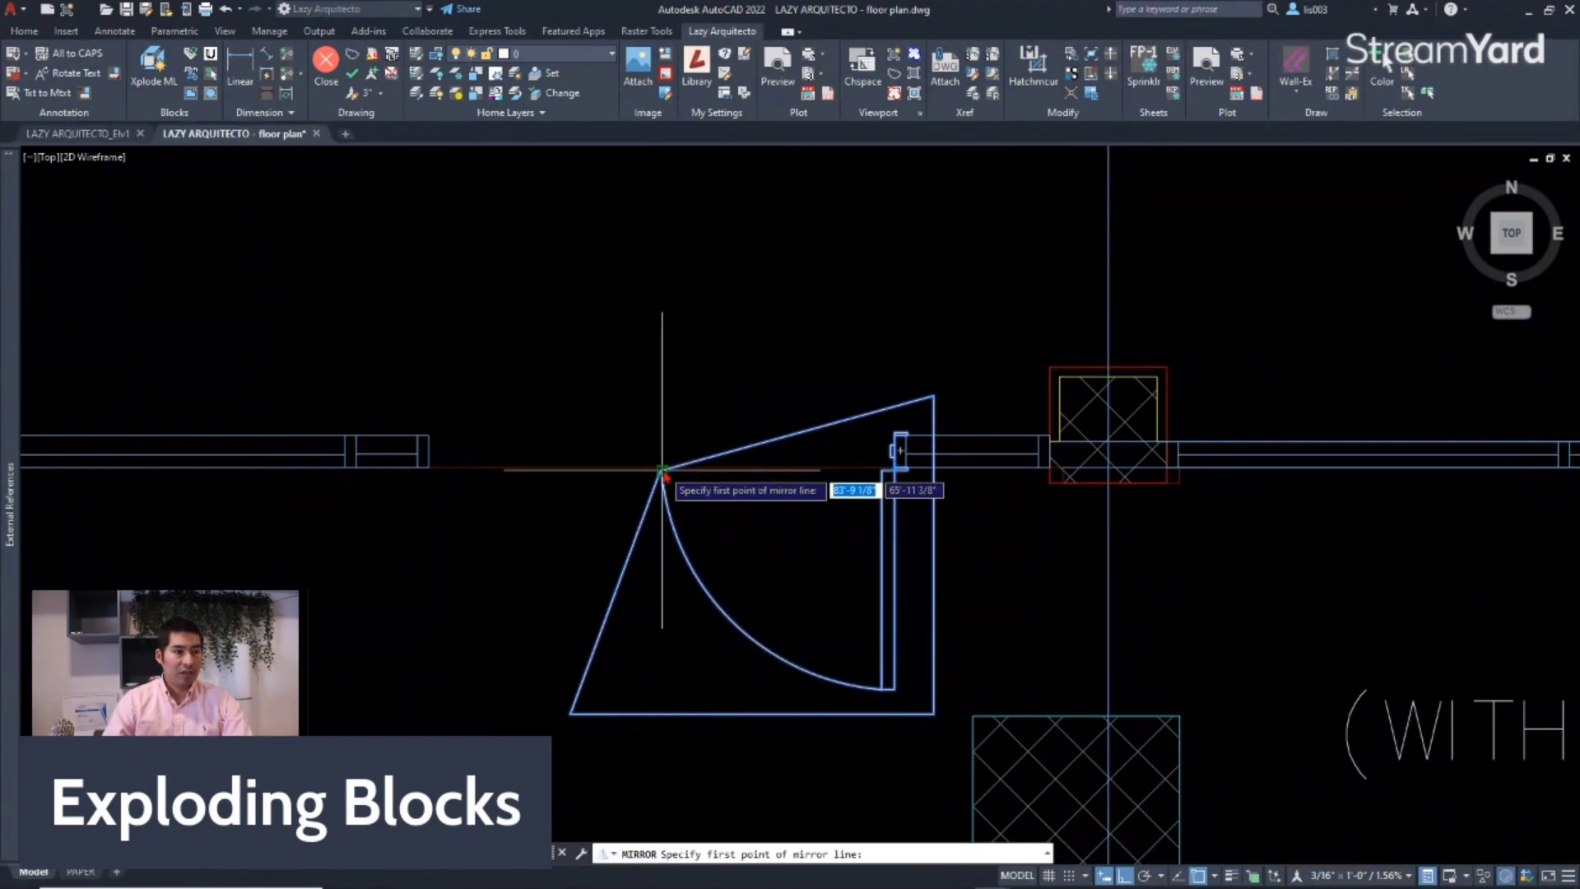
click(662, 472)
click(655, 745)
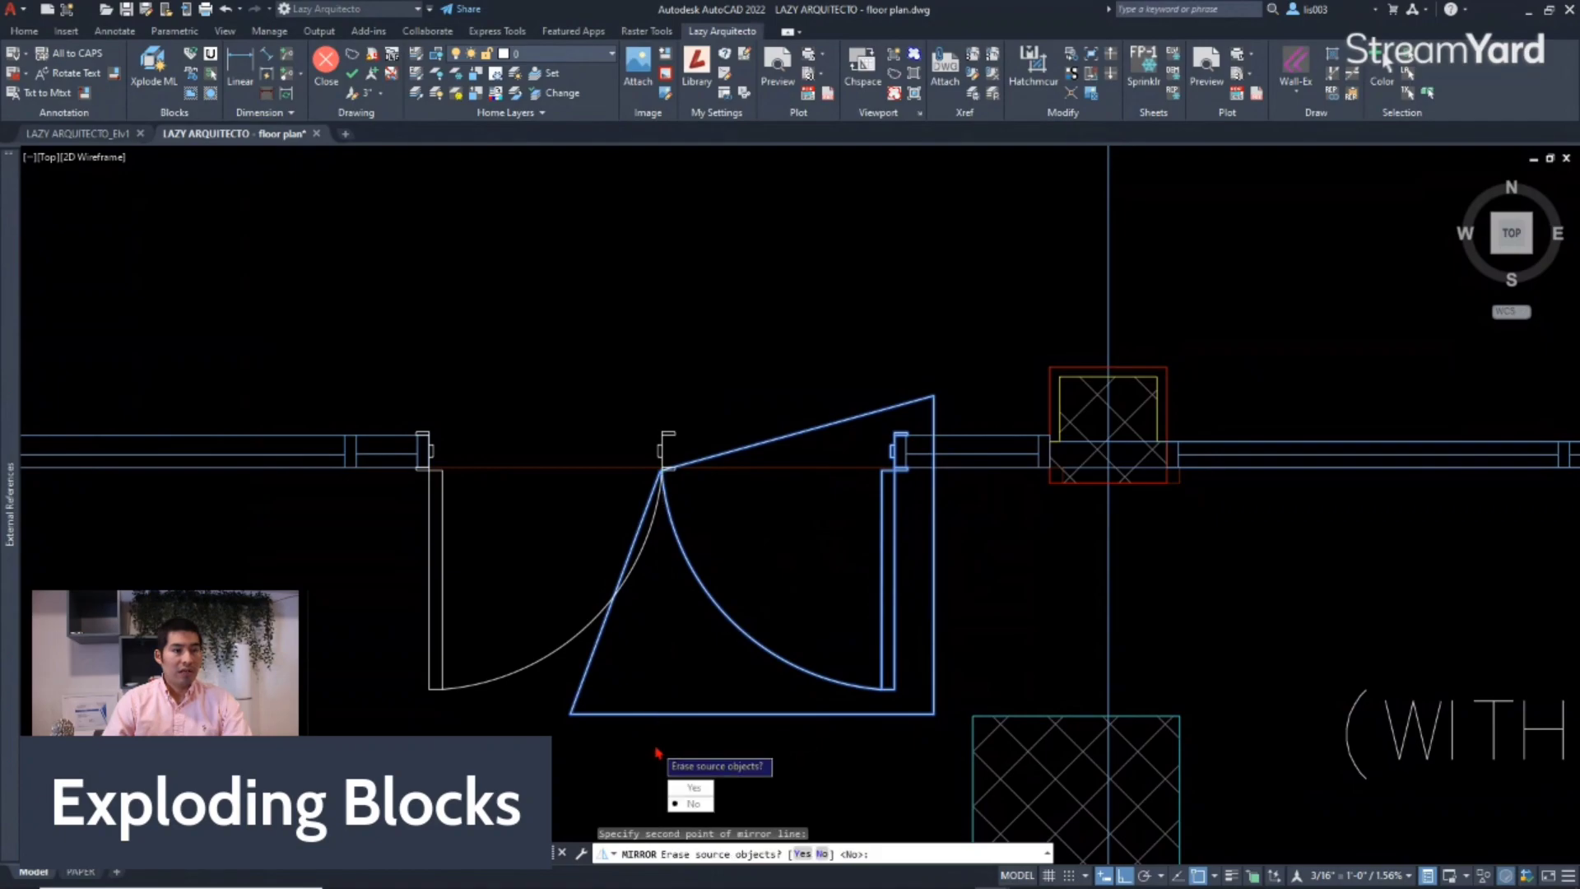
key(Return)
Hide the clipping boundaries around the double door by setting XCLIPFRAME to 0.
scroll(655, 749, down, 3)
scroll(687, 671, up, 3)
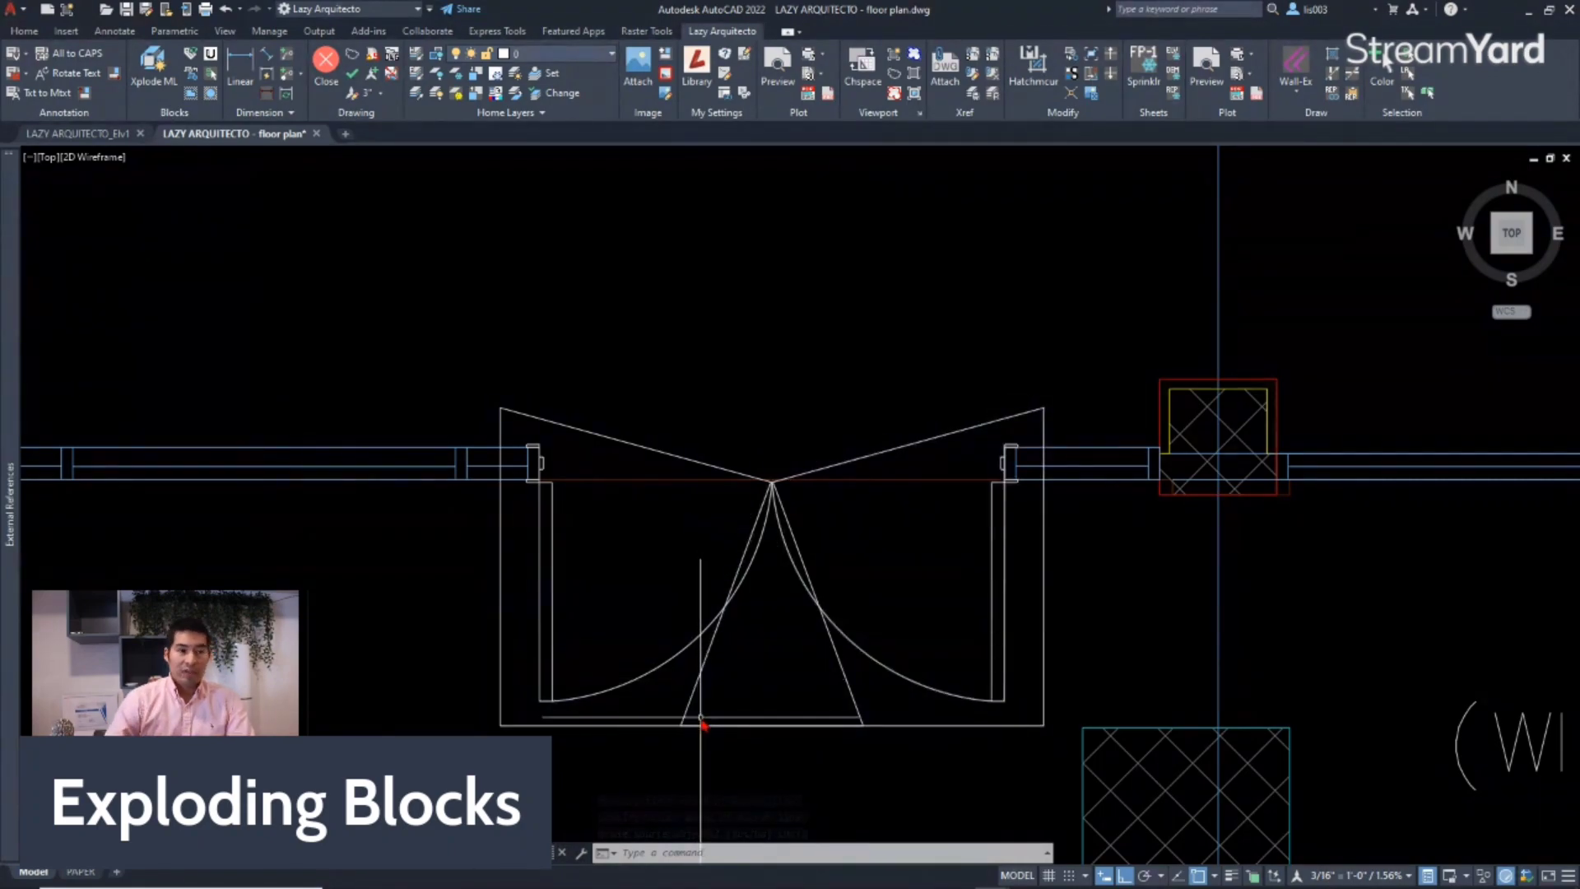
text(cl)
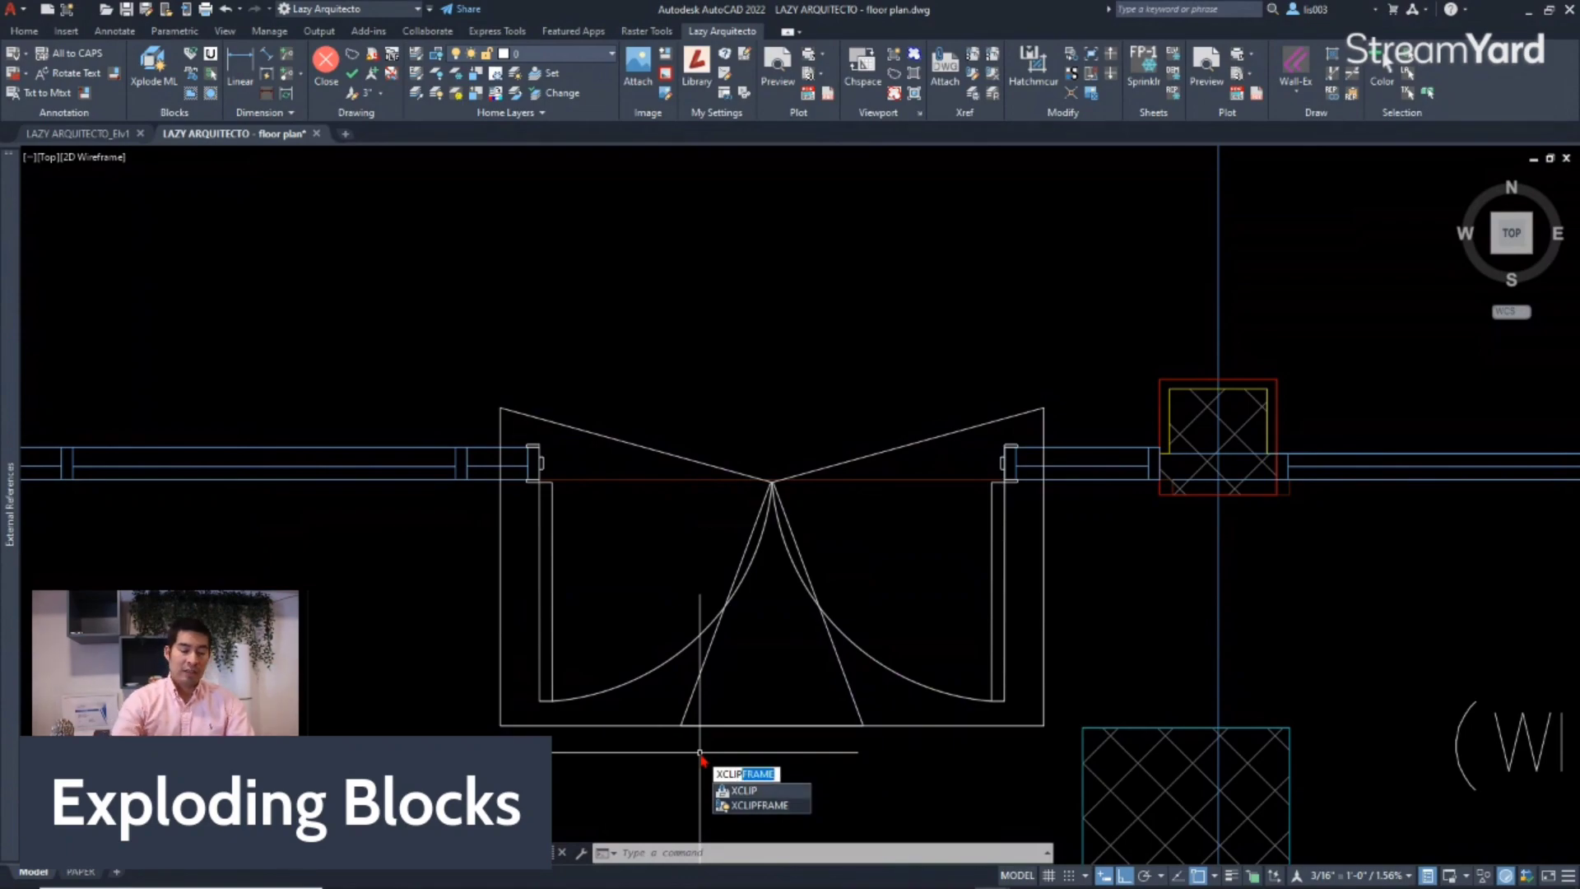
key(Return)
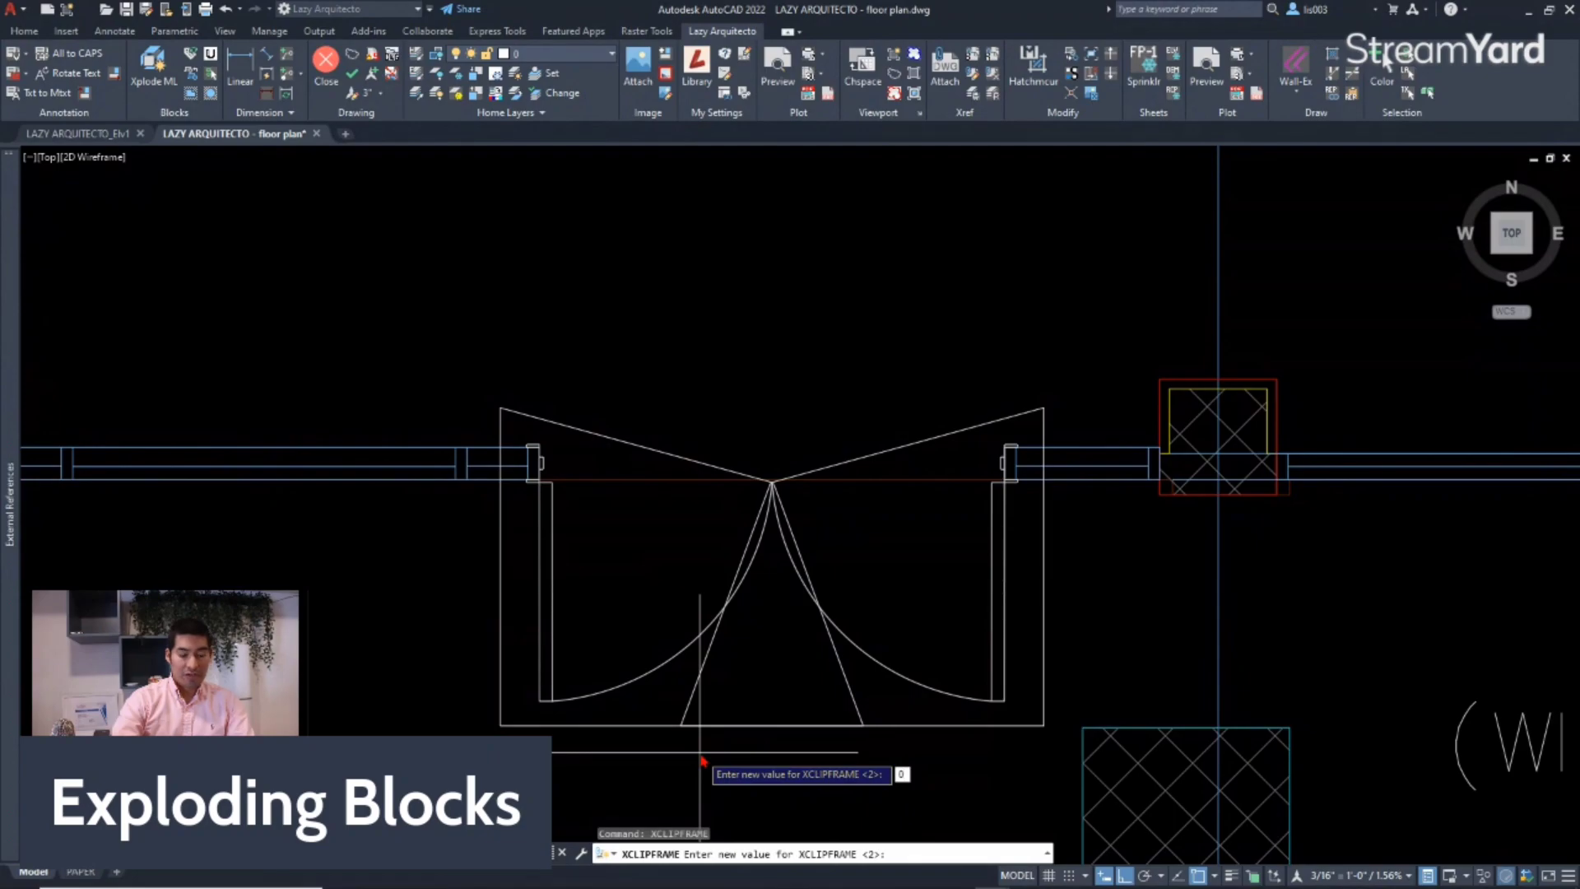
key(Return)
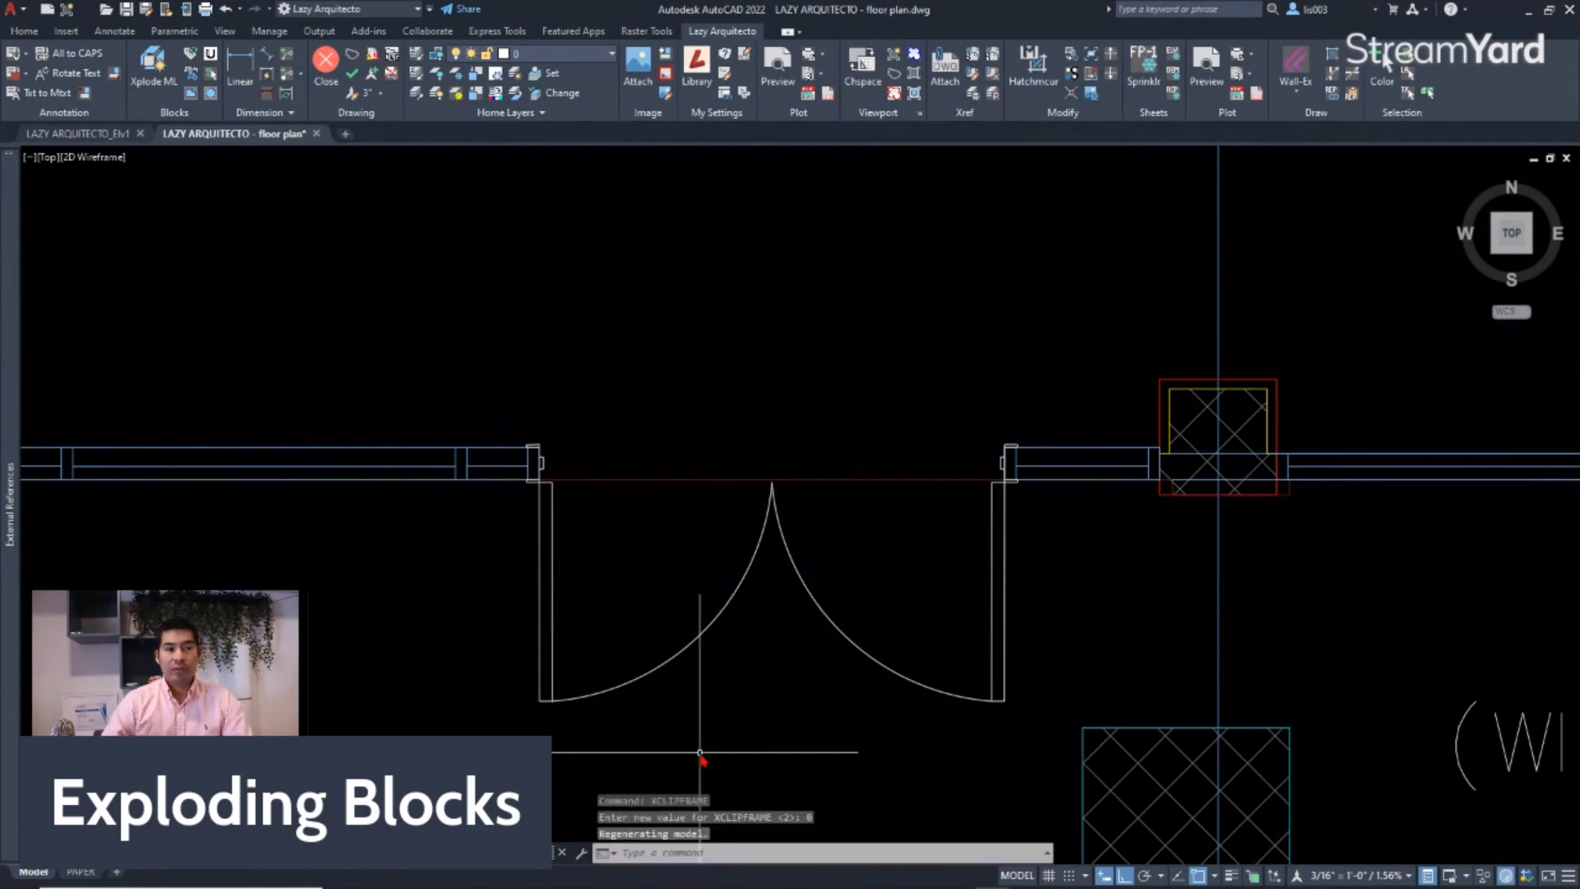
Examine the two clipped blocks of the storefront double door, with their clip frames hidden, in the context of the floor plan.
scroll(809, 706, down, 3)
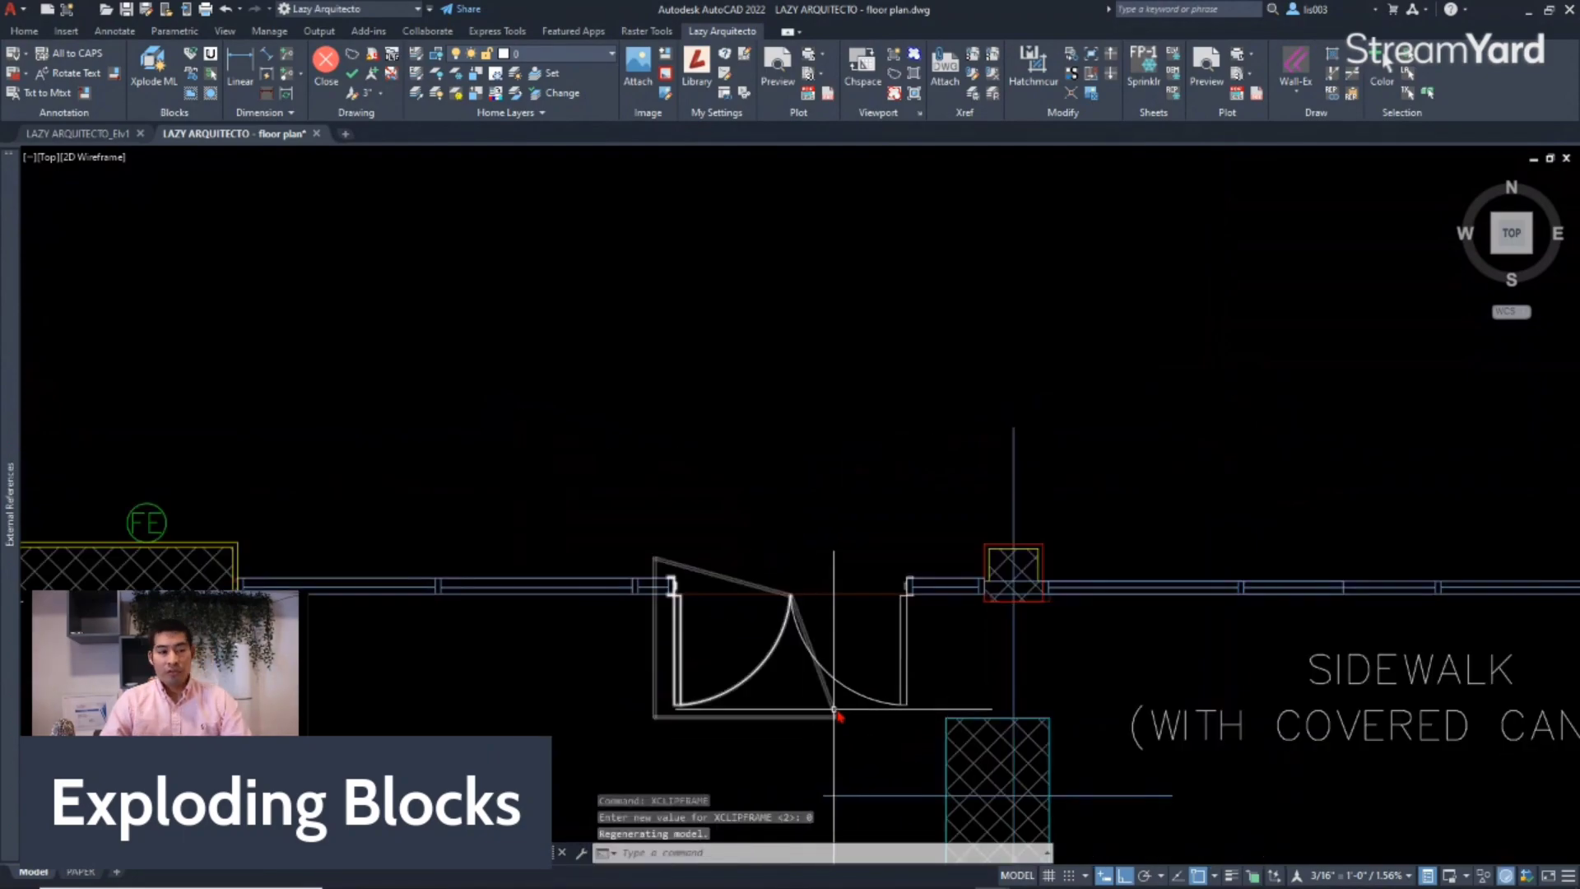
click(930, 650)
click(683, 691)
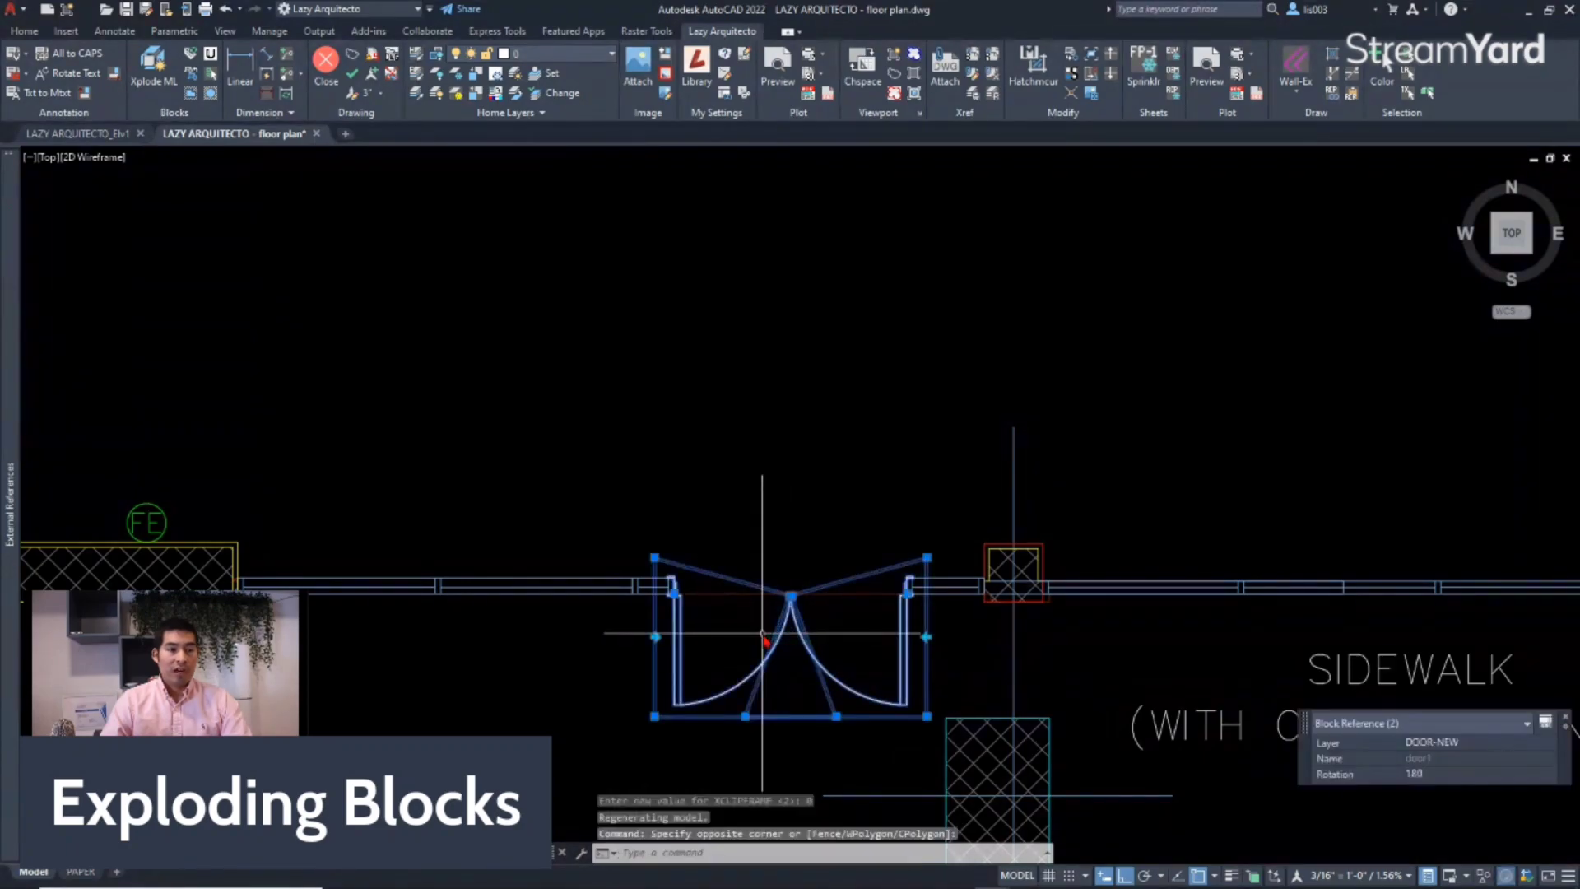
scroll(741, 676, down, 2)
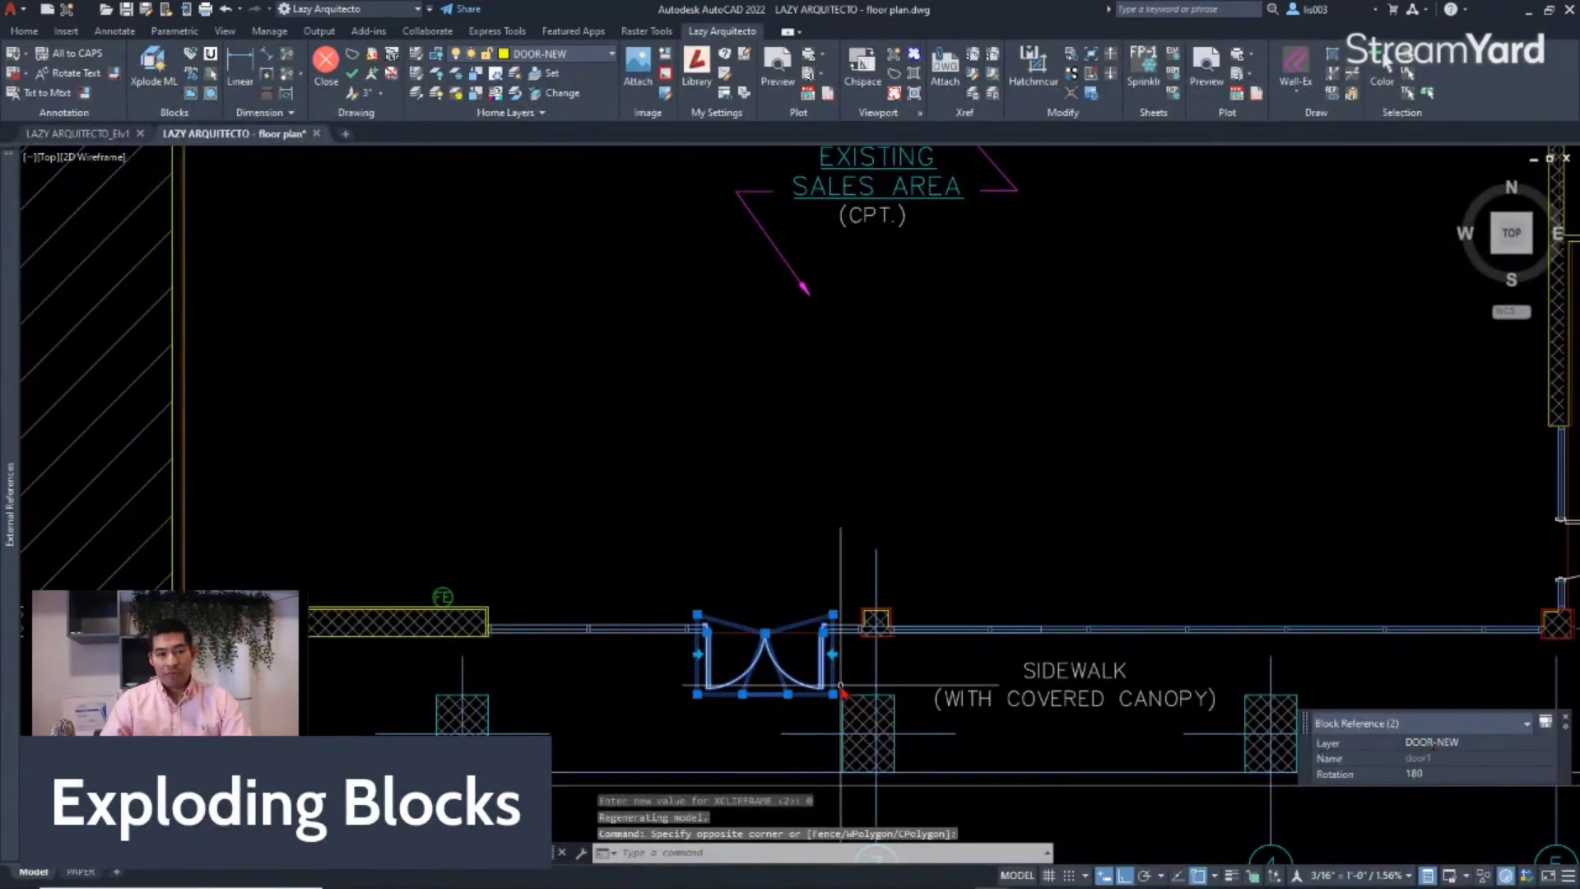
scroll(825, 683, up, 2)
key(Escape)
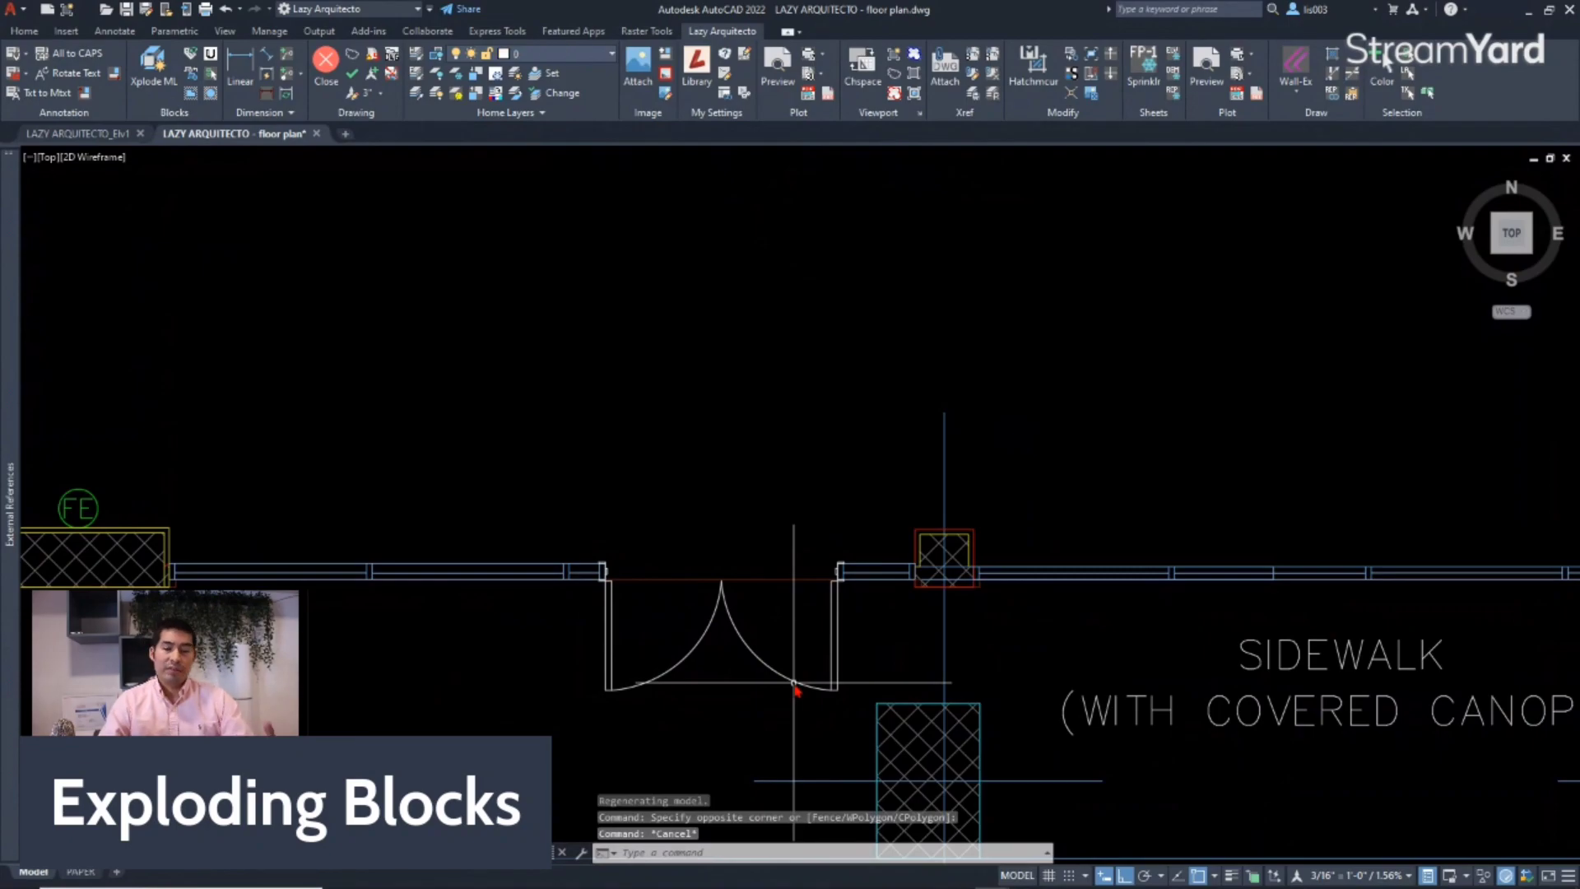
drag(723, 581, 745, 706)
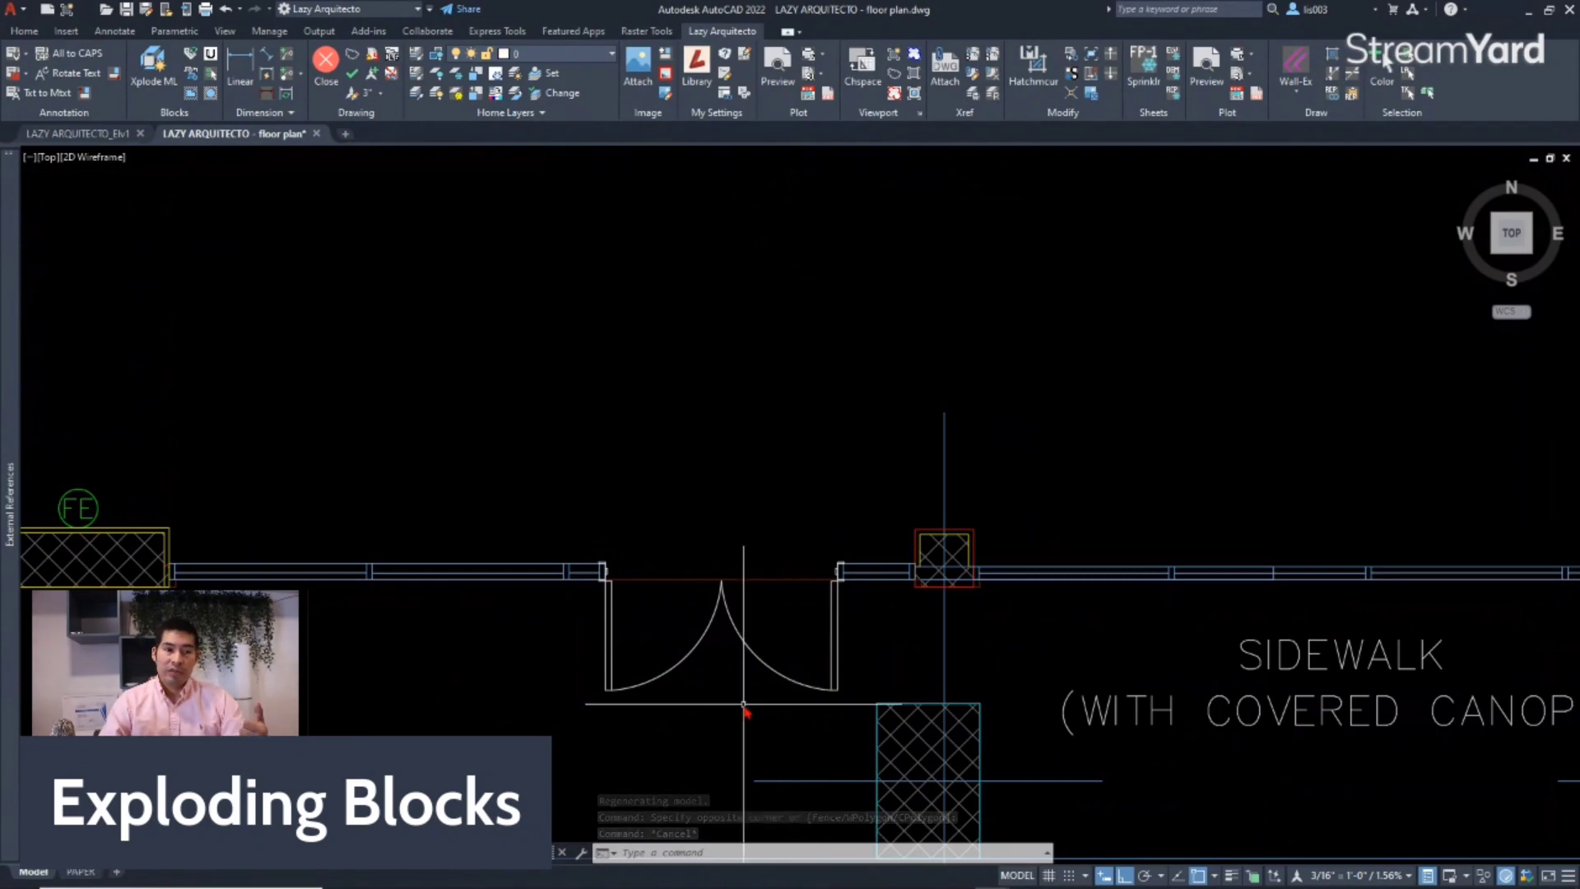
scroll(743, 706, down, 3)
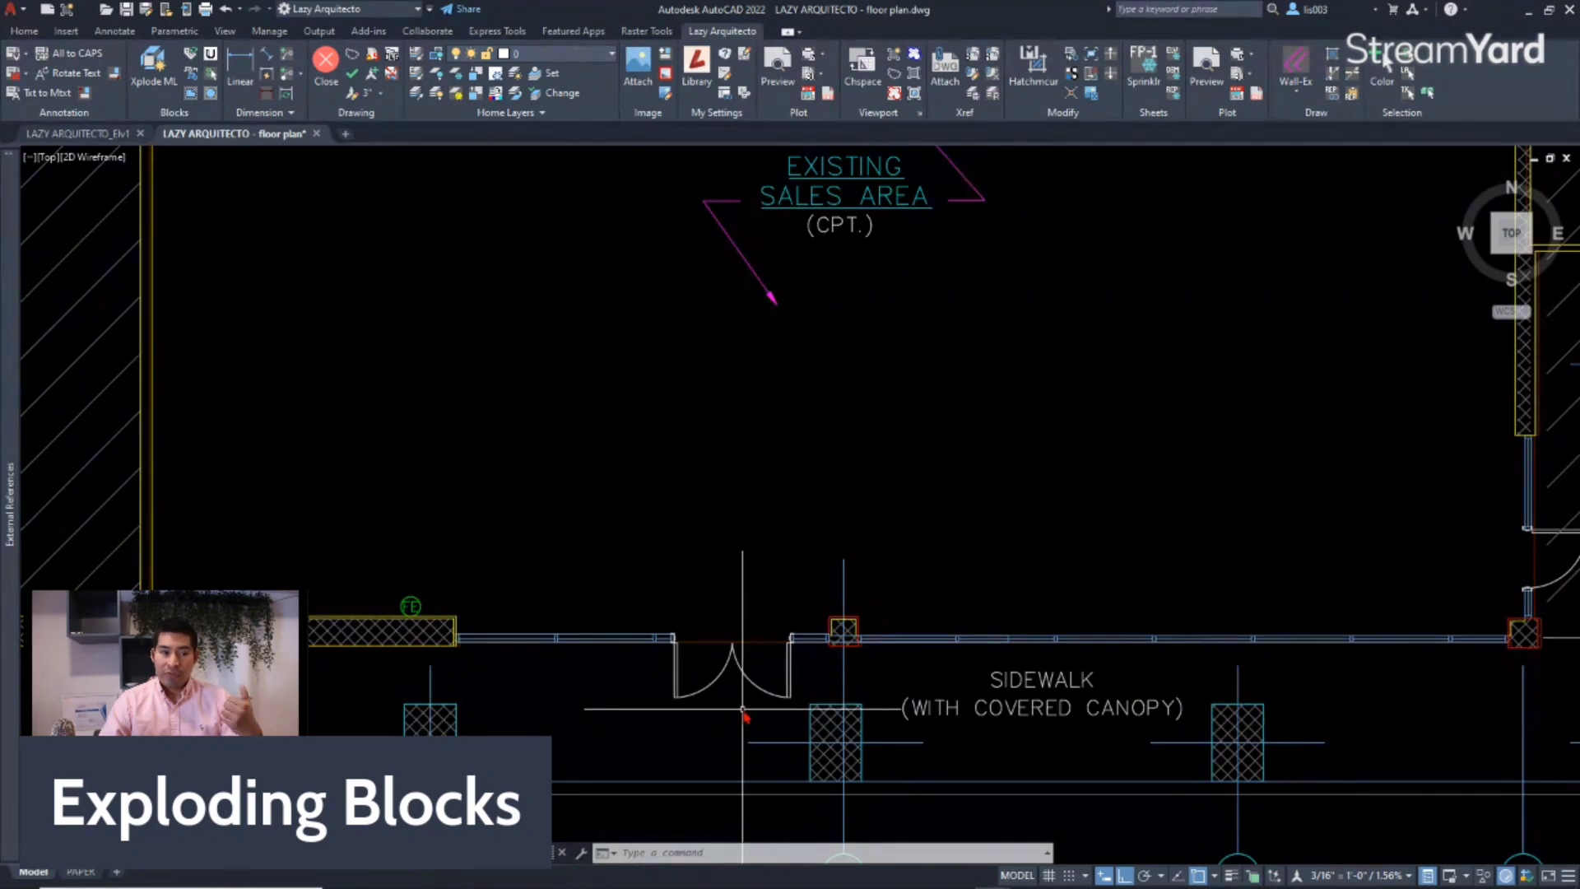
scroll(743, 709, down, 3)
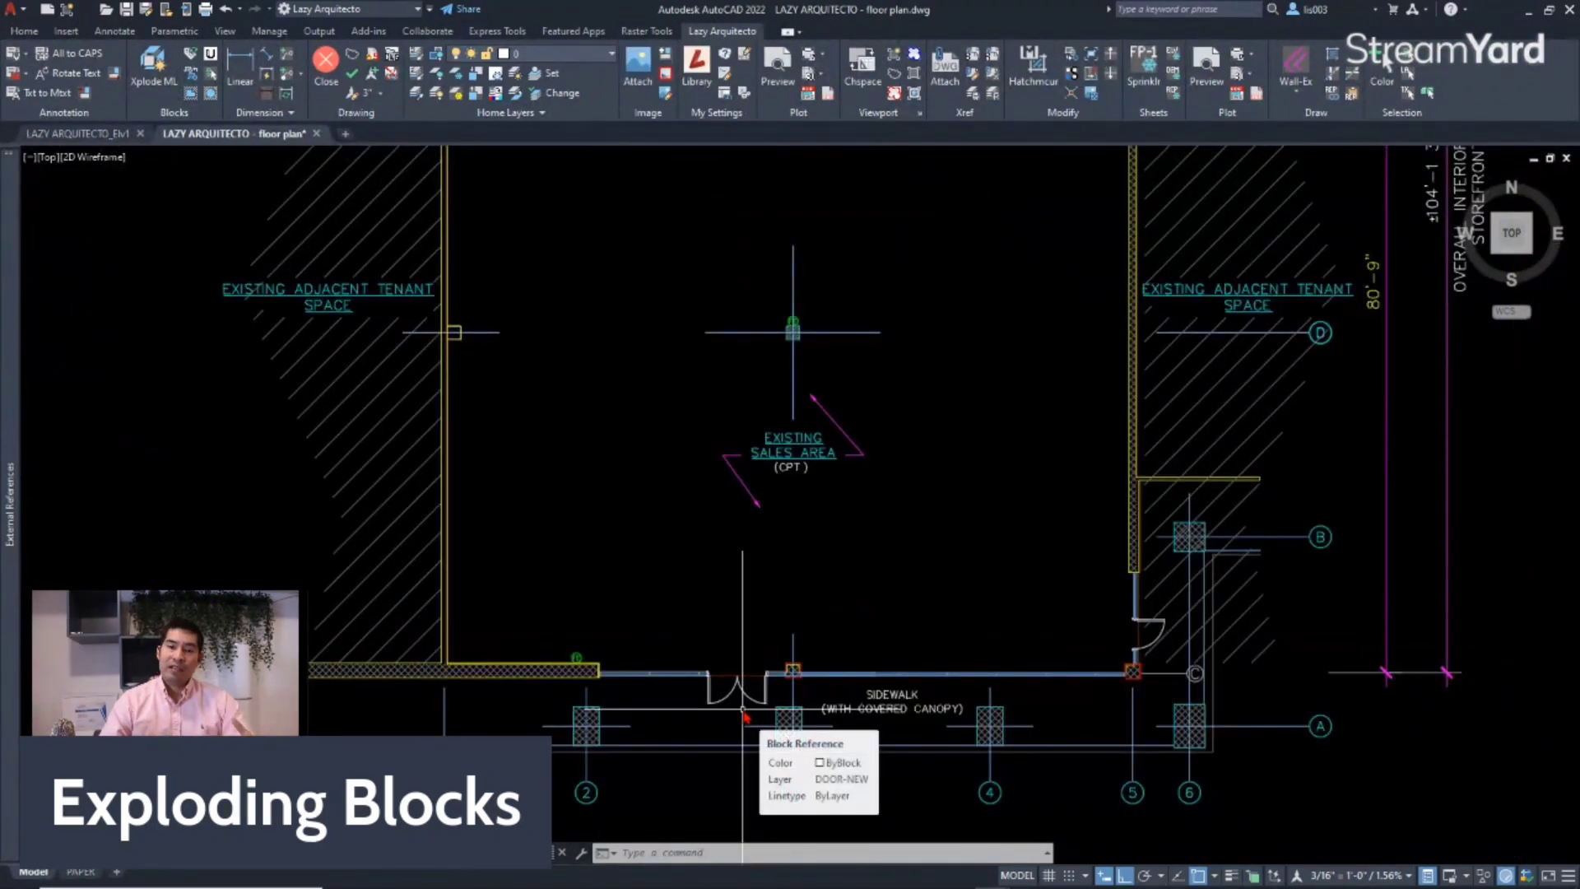
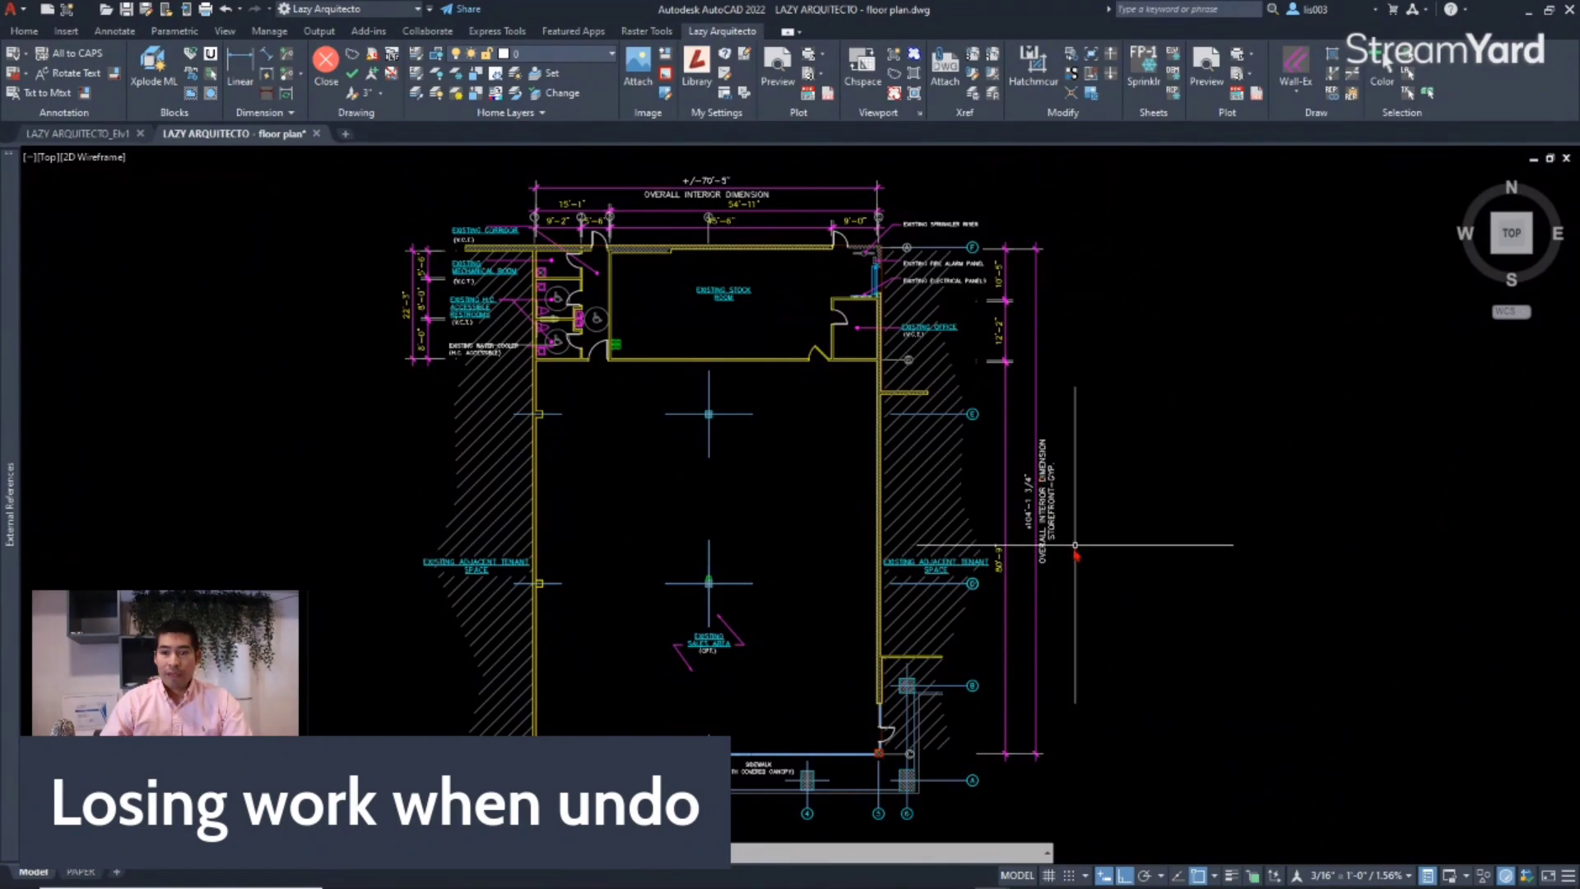
Delete the interior column and its crossing grid lines on grid E in the sales area.
scroll(698, 415, up, 3)
middle_drag(700, 416, 699, 494)
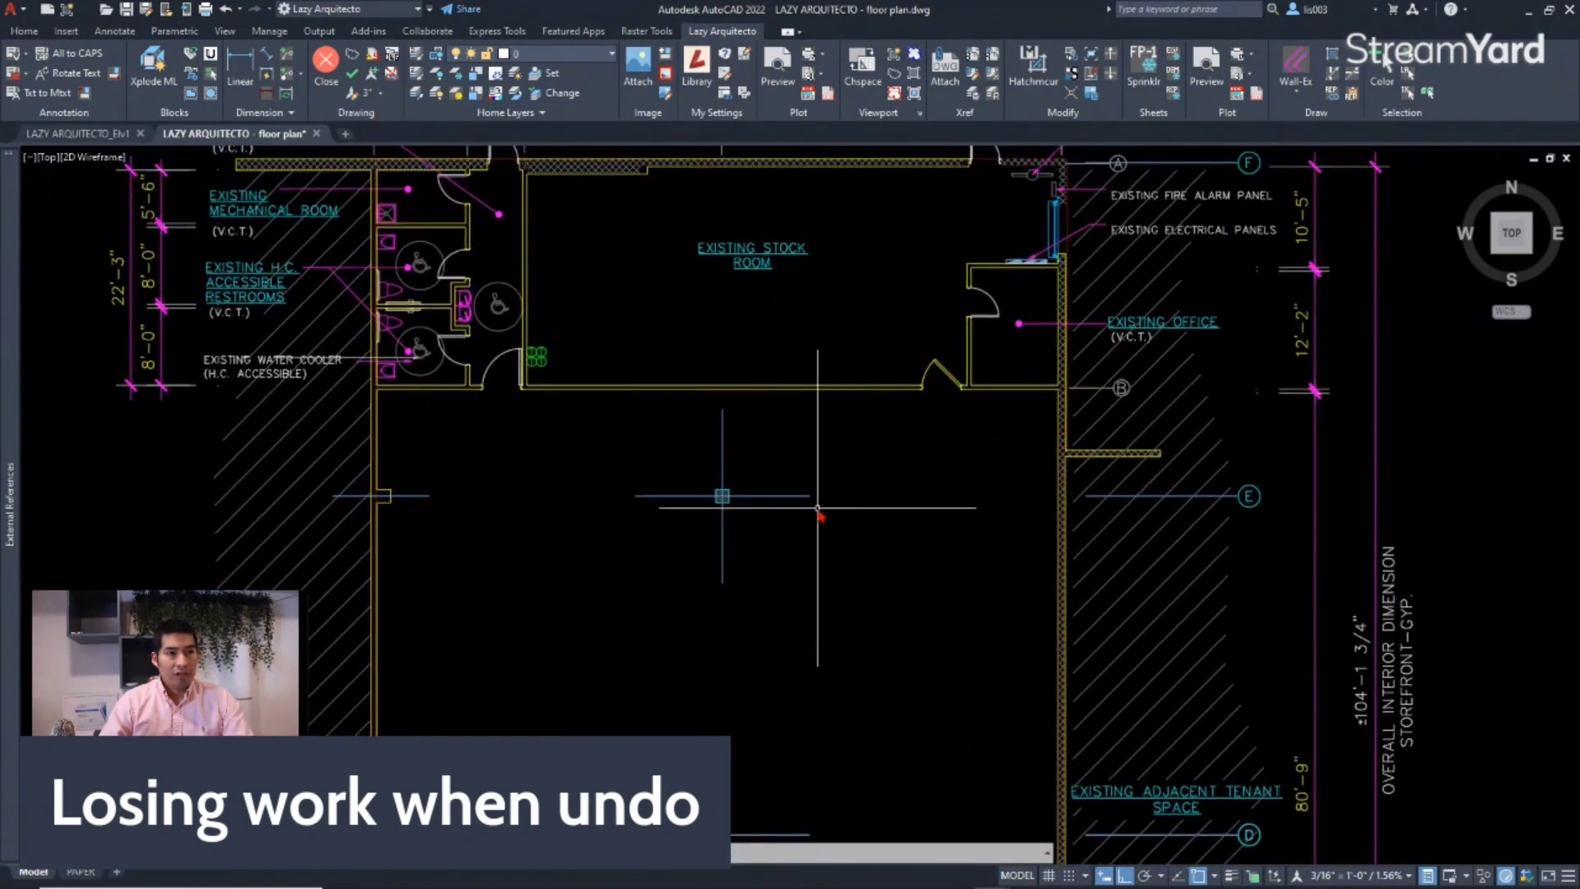
click(745, 503)
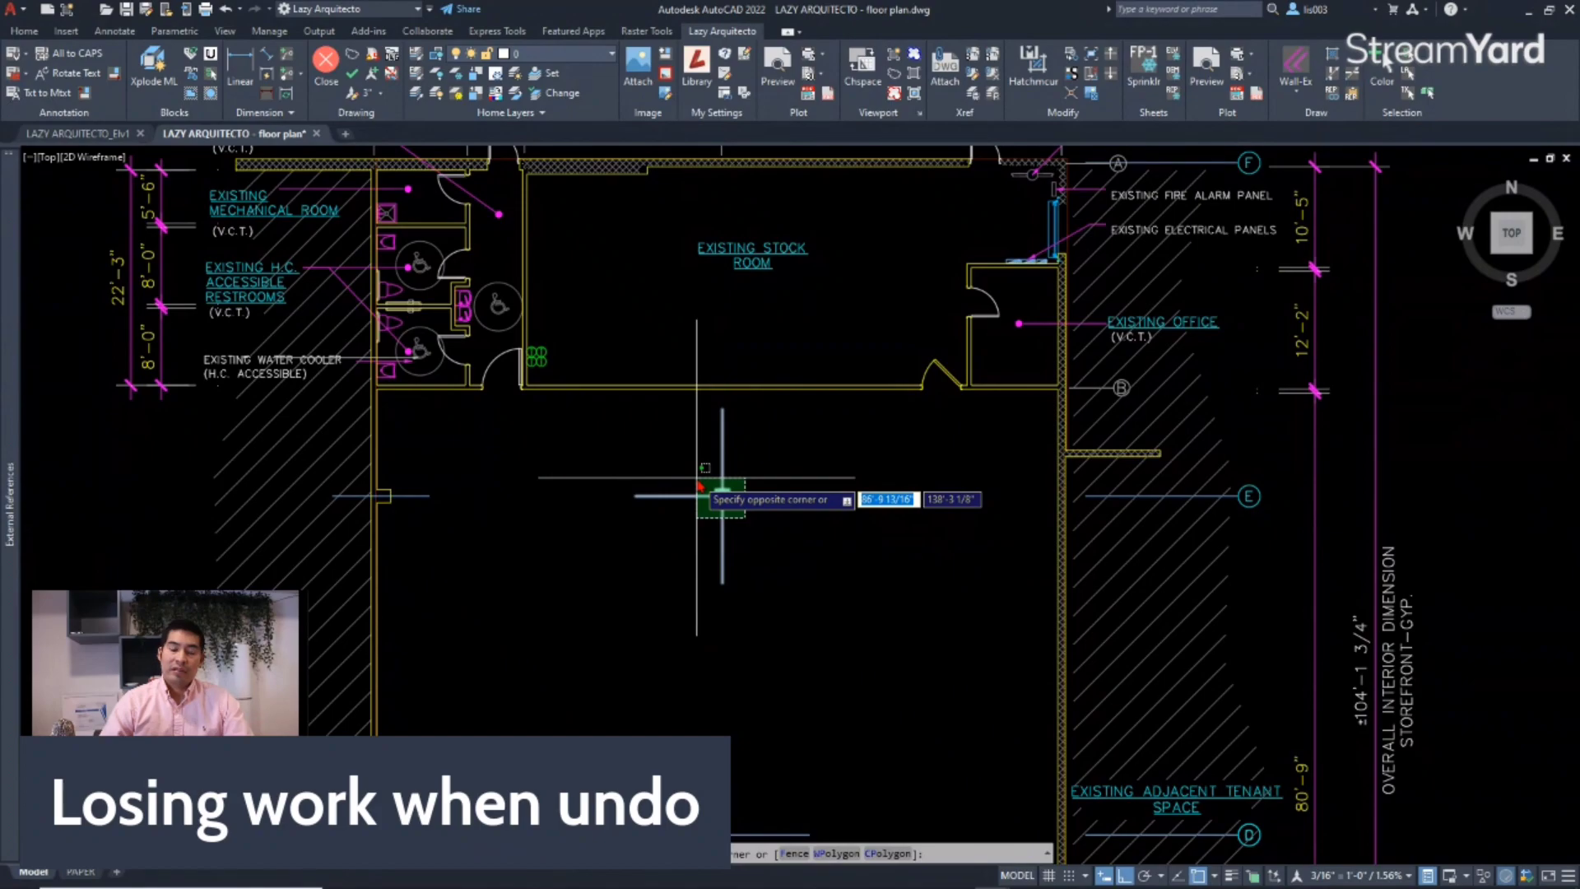
click(698, 486)
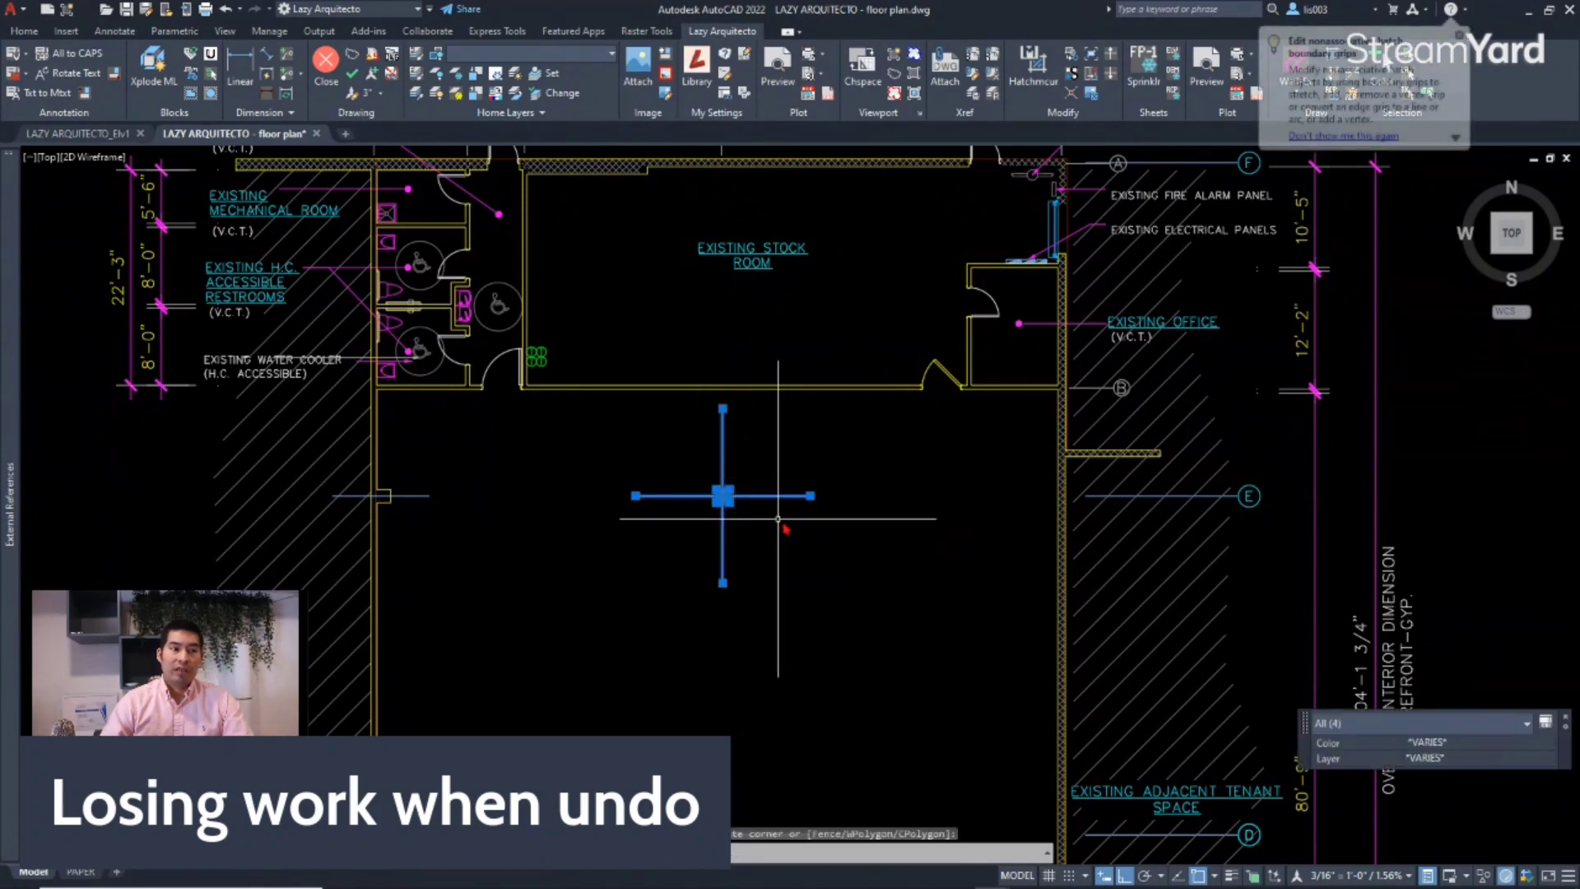
key(Delete)
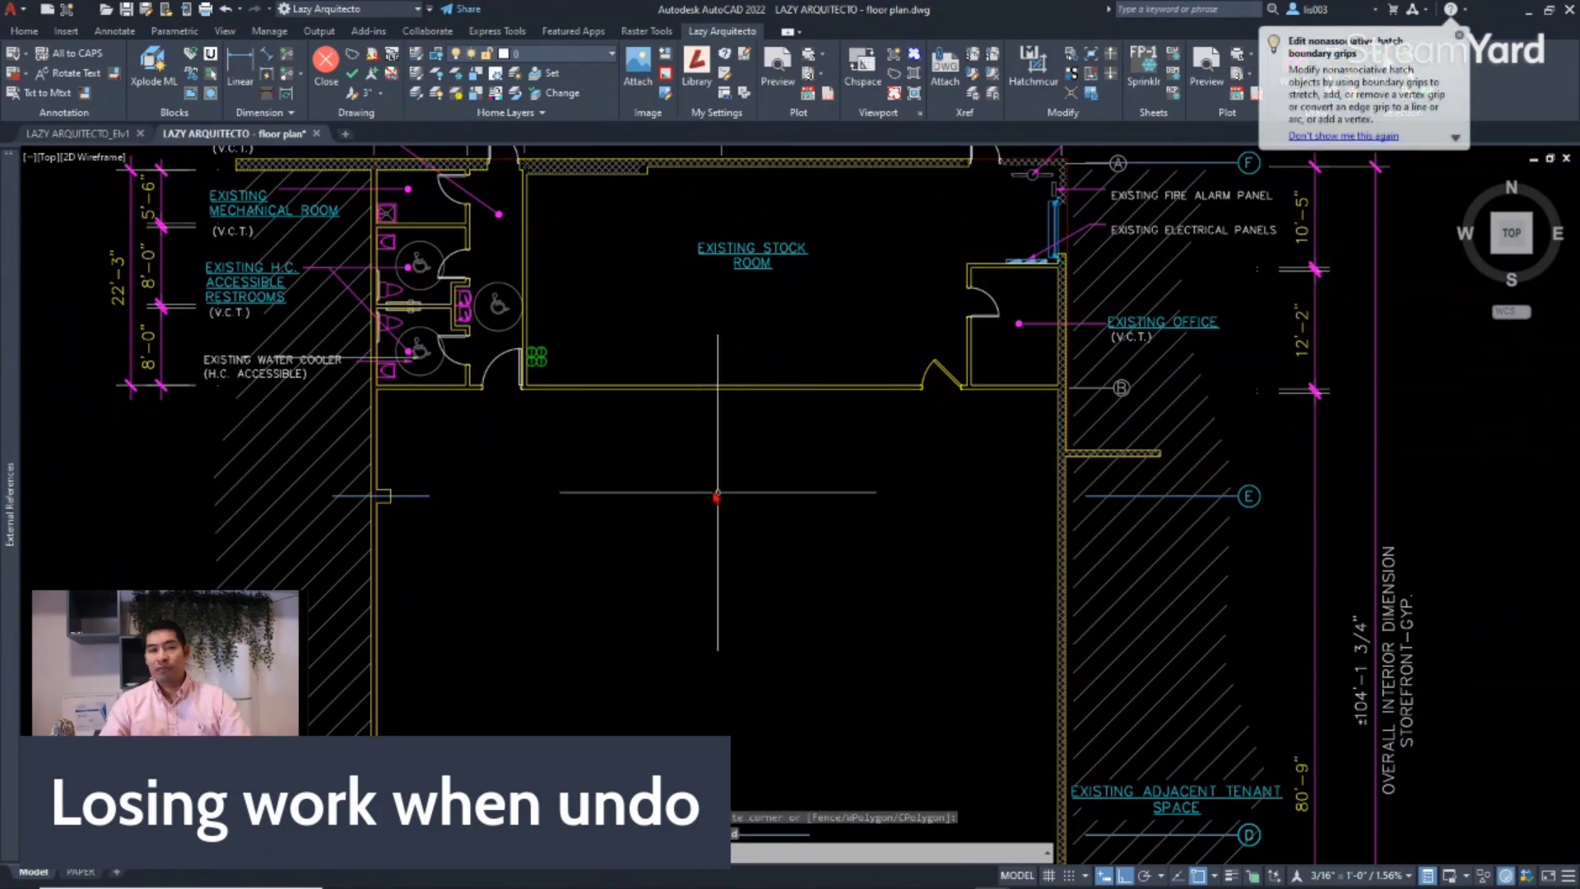
scroll(1043, 259, up, 3)
click(944, 418)
click(883, 247)
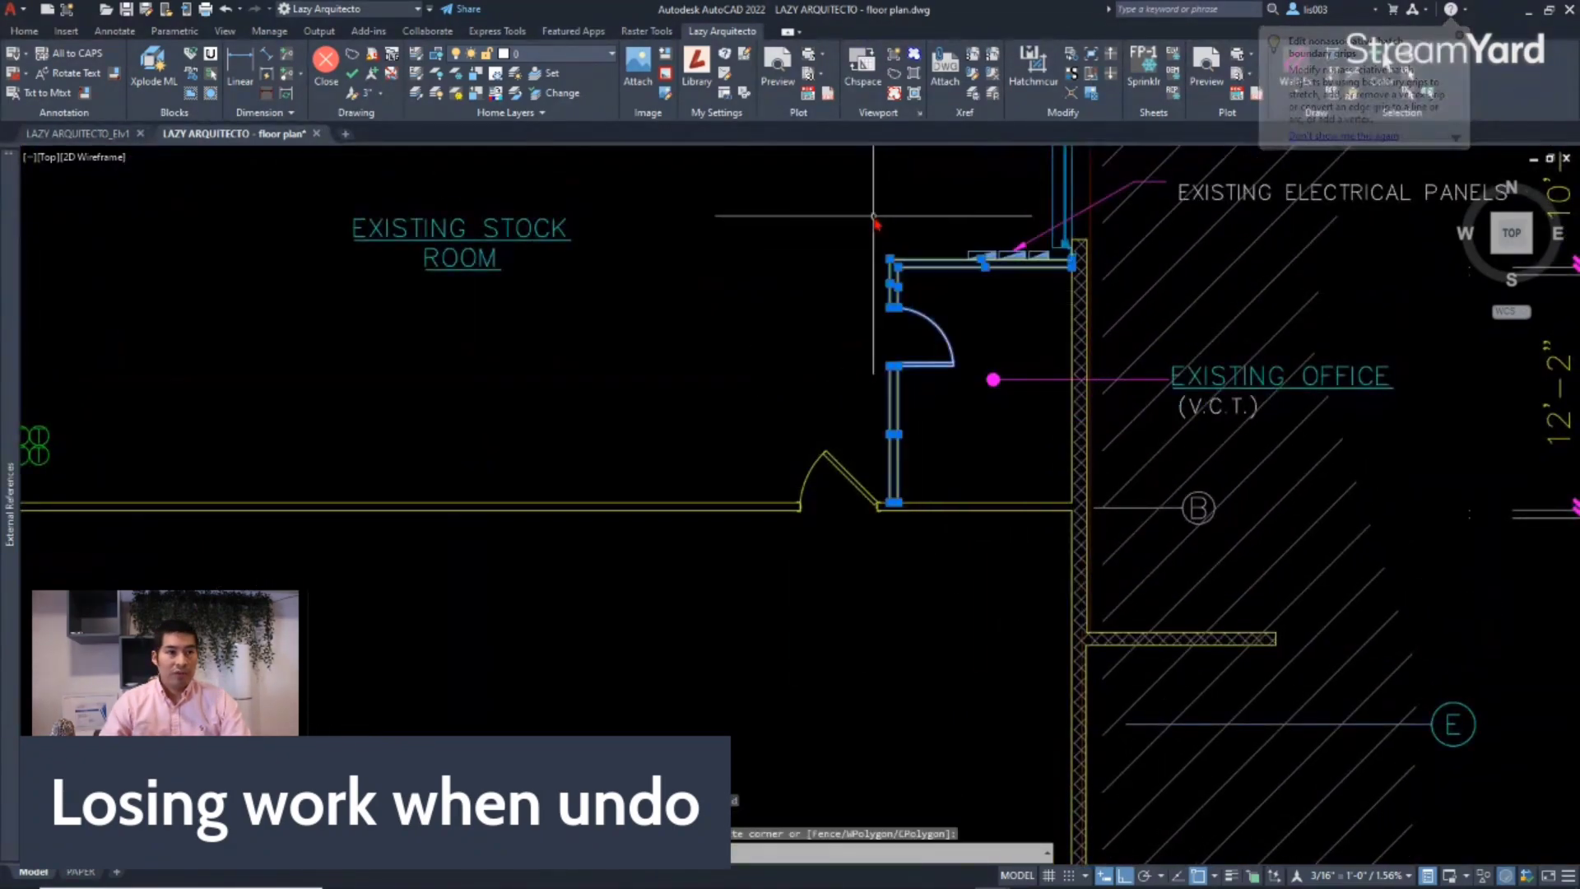
text(c)
key(Escape)
Mirror the existing office's walls and door about the midline of the stock room's south wall, keeping the originals.
drag(922, 406, 895, 354)
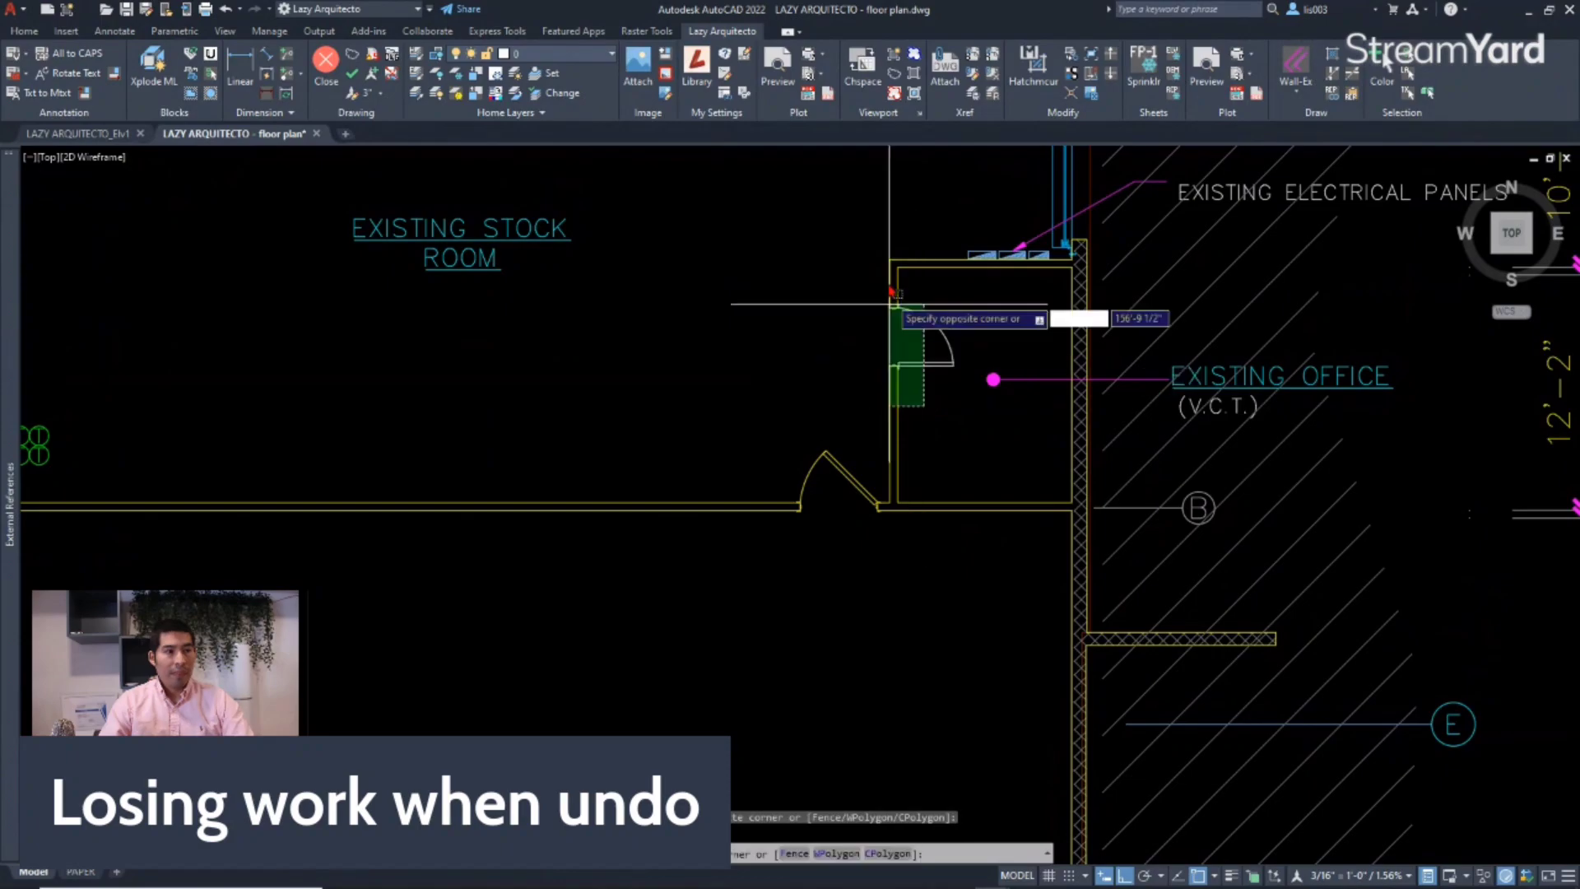
text(mi)
key(Return)
scroll(896, 522, up, 7)
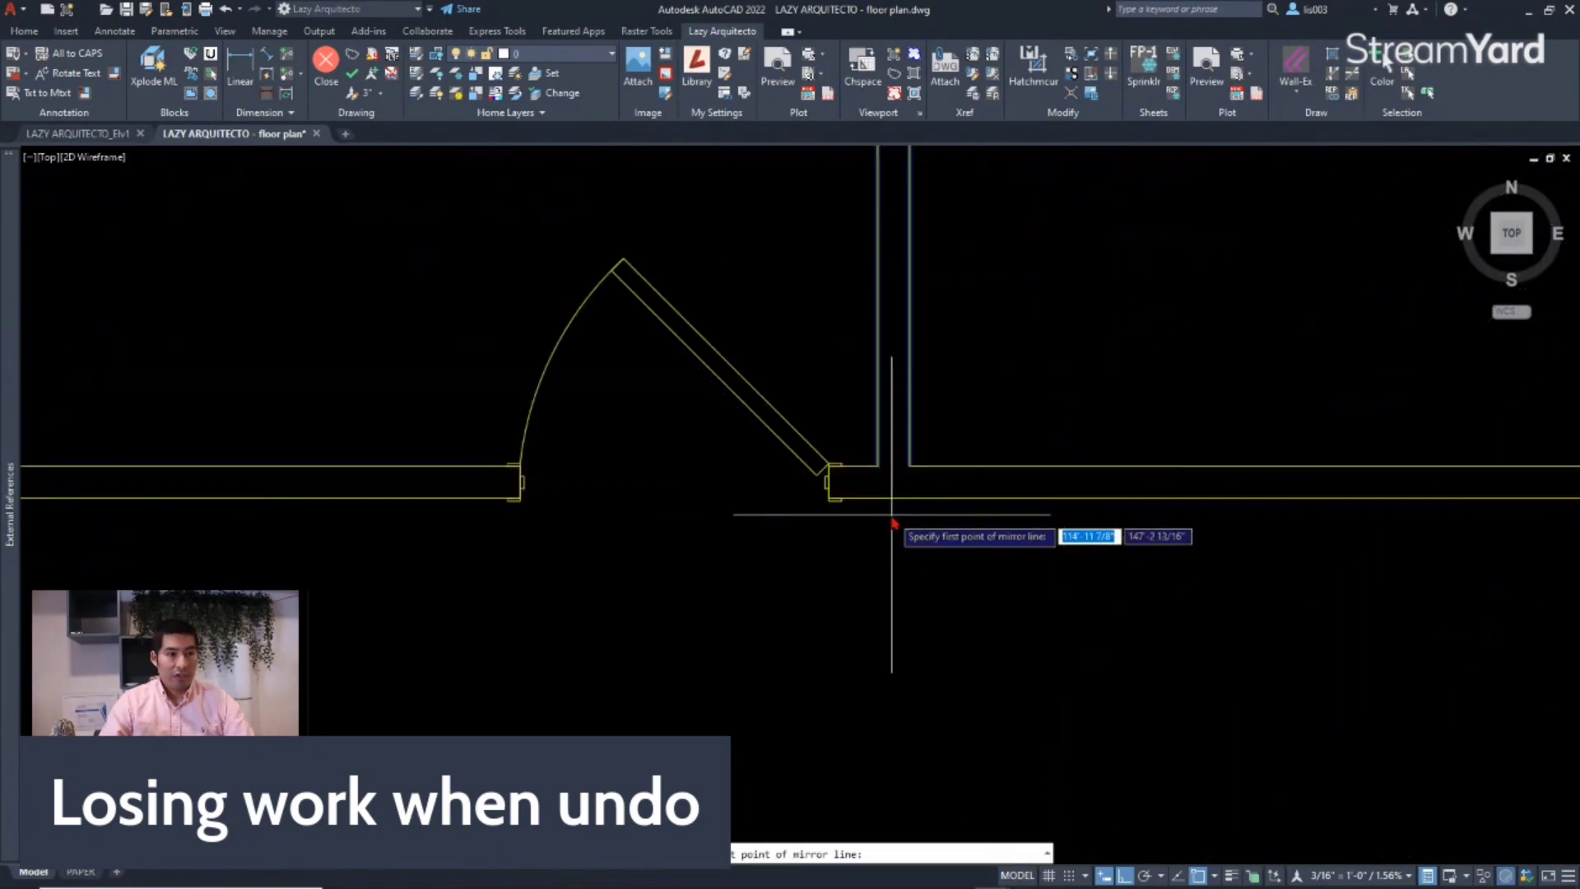
text(m2p)
key(Return)
click(864, 417)
click(768, 484)
scroll(768, 484, down, 3)
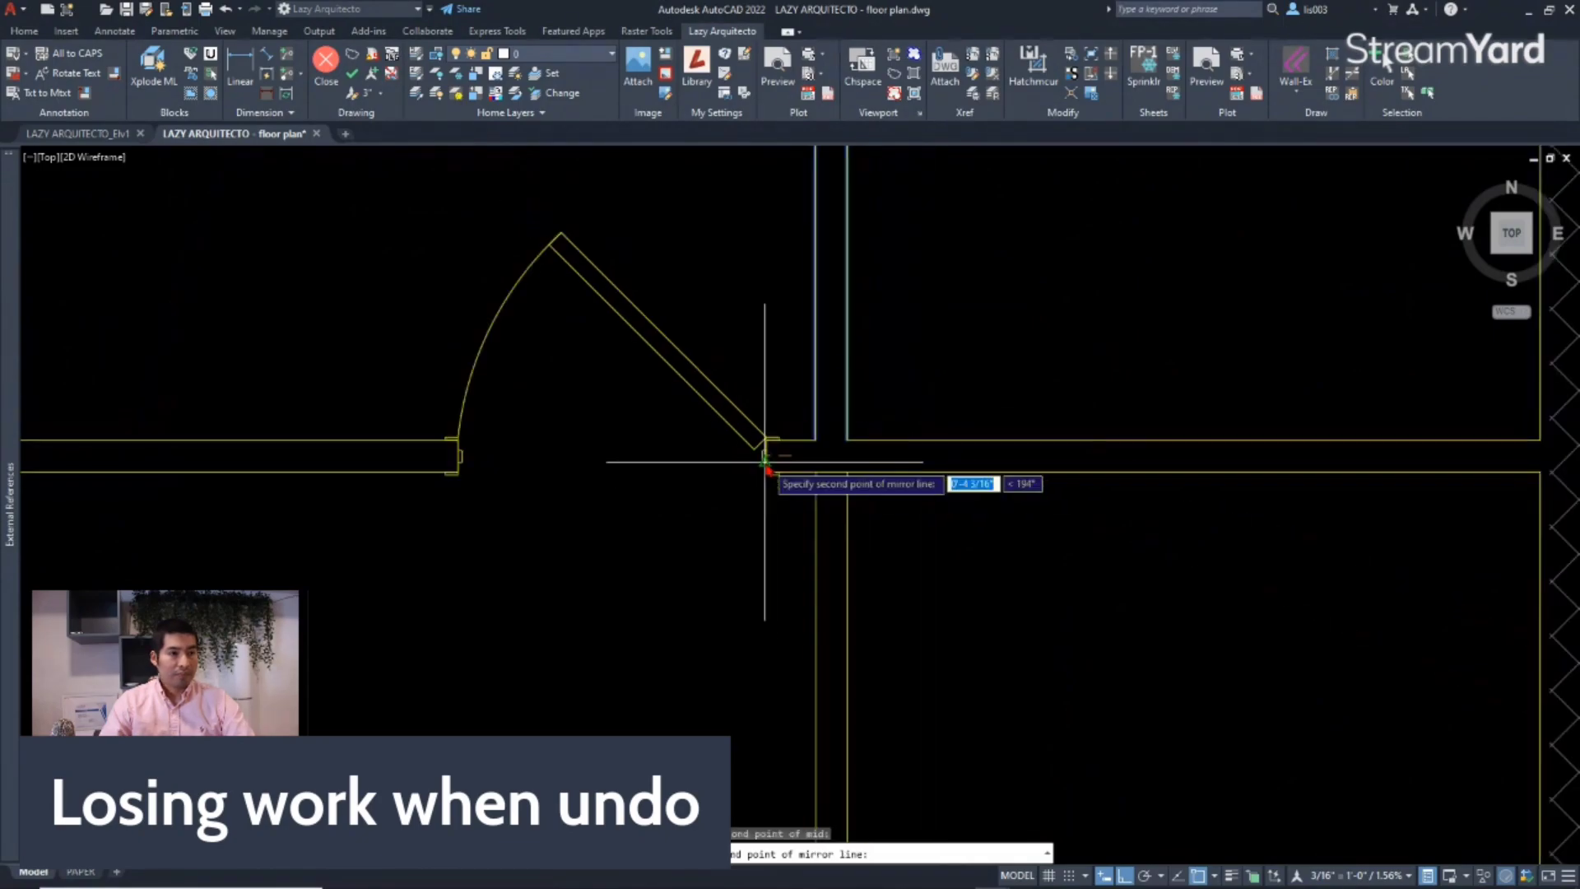
scroll(639, 483, down, 3)
scroll(858, 569, up, 3)
click(857, 569)
key(Return)
Copy the mirrored room's walls and door three times end to end southward along the east wall.
drag(863, 613, 761, 444)
text(m)
key(Return)
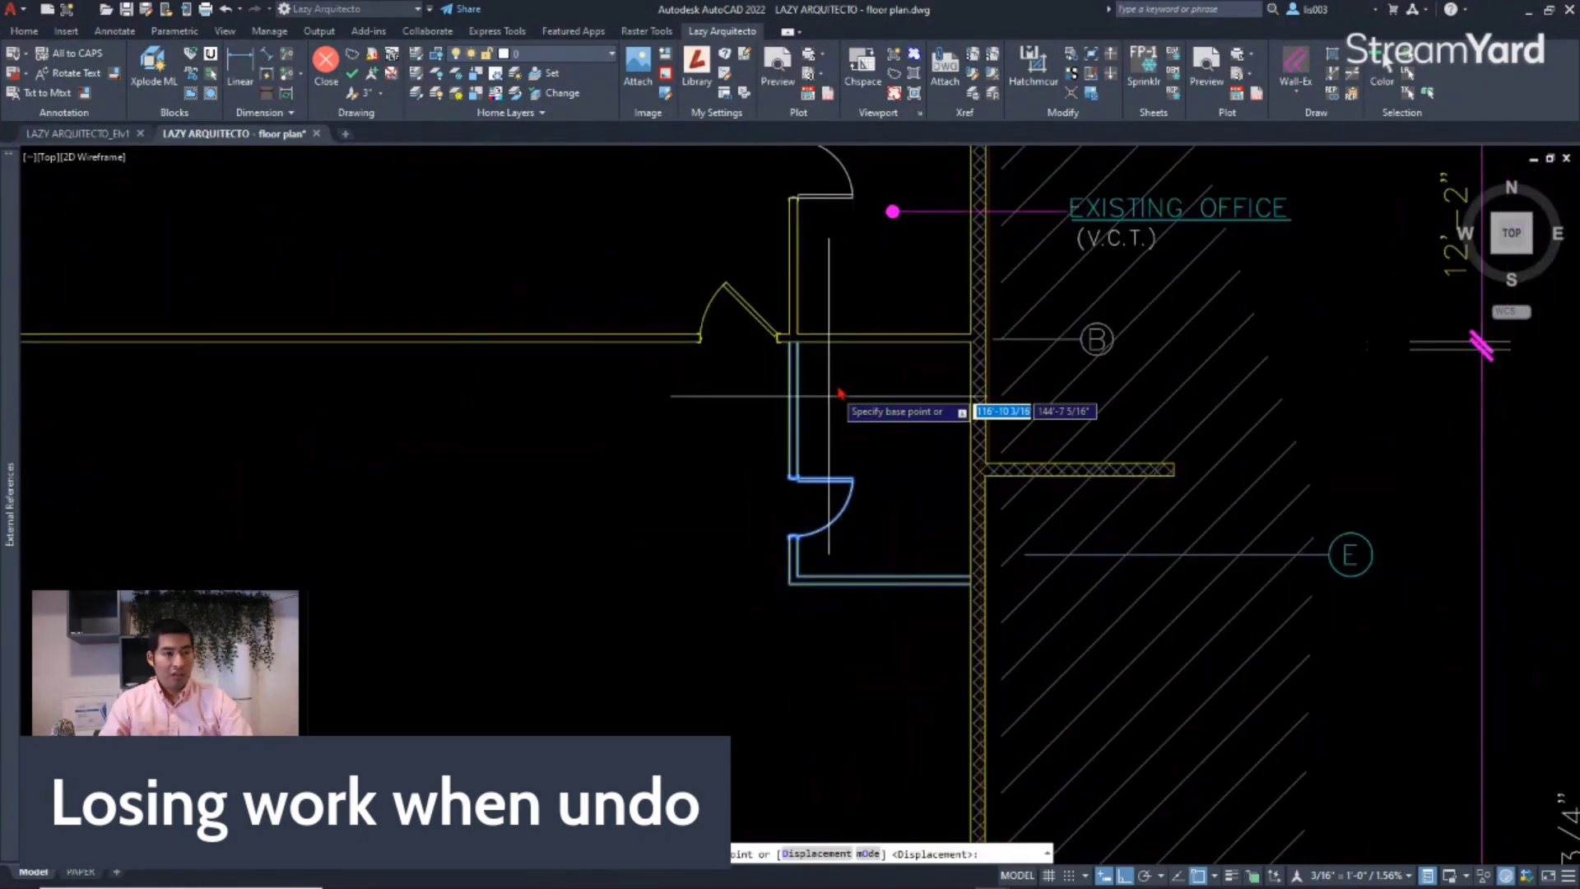
scroll(786, 346, up, 5)
click(780, 339)
scroll(784, 344, down, 4)
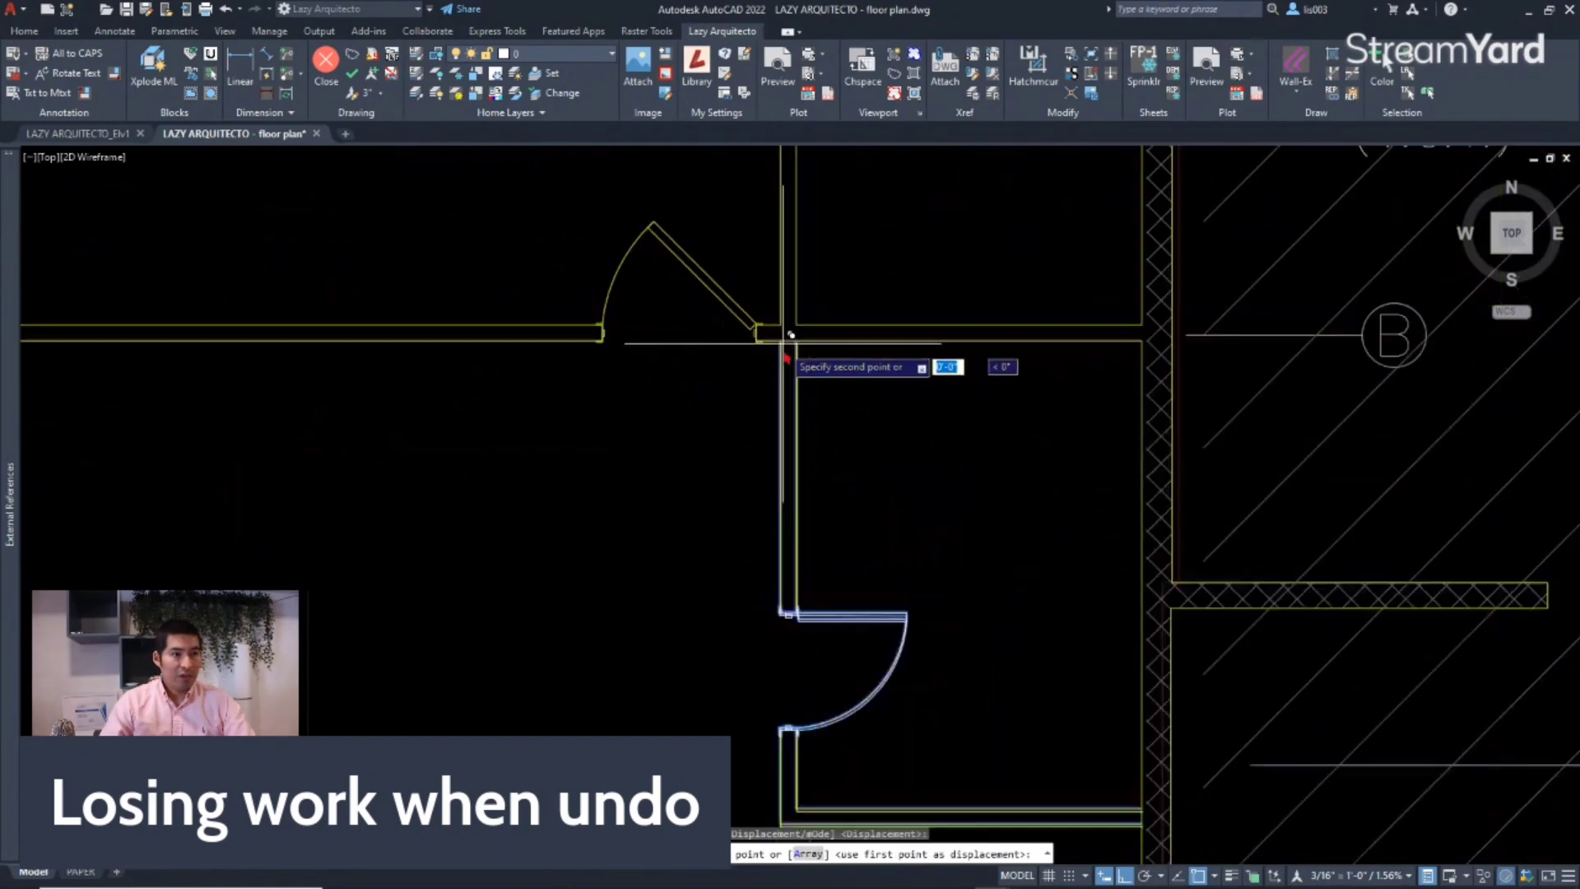
scroll(805, 461, up, 5)
click(762, 253)
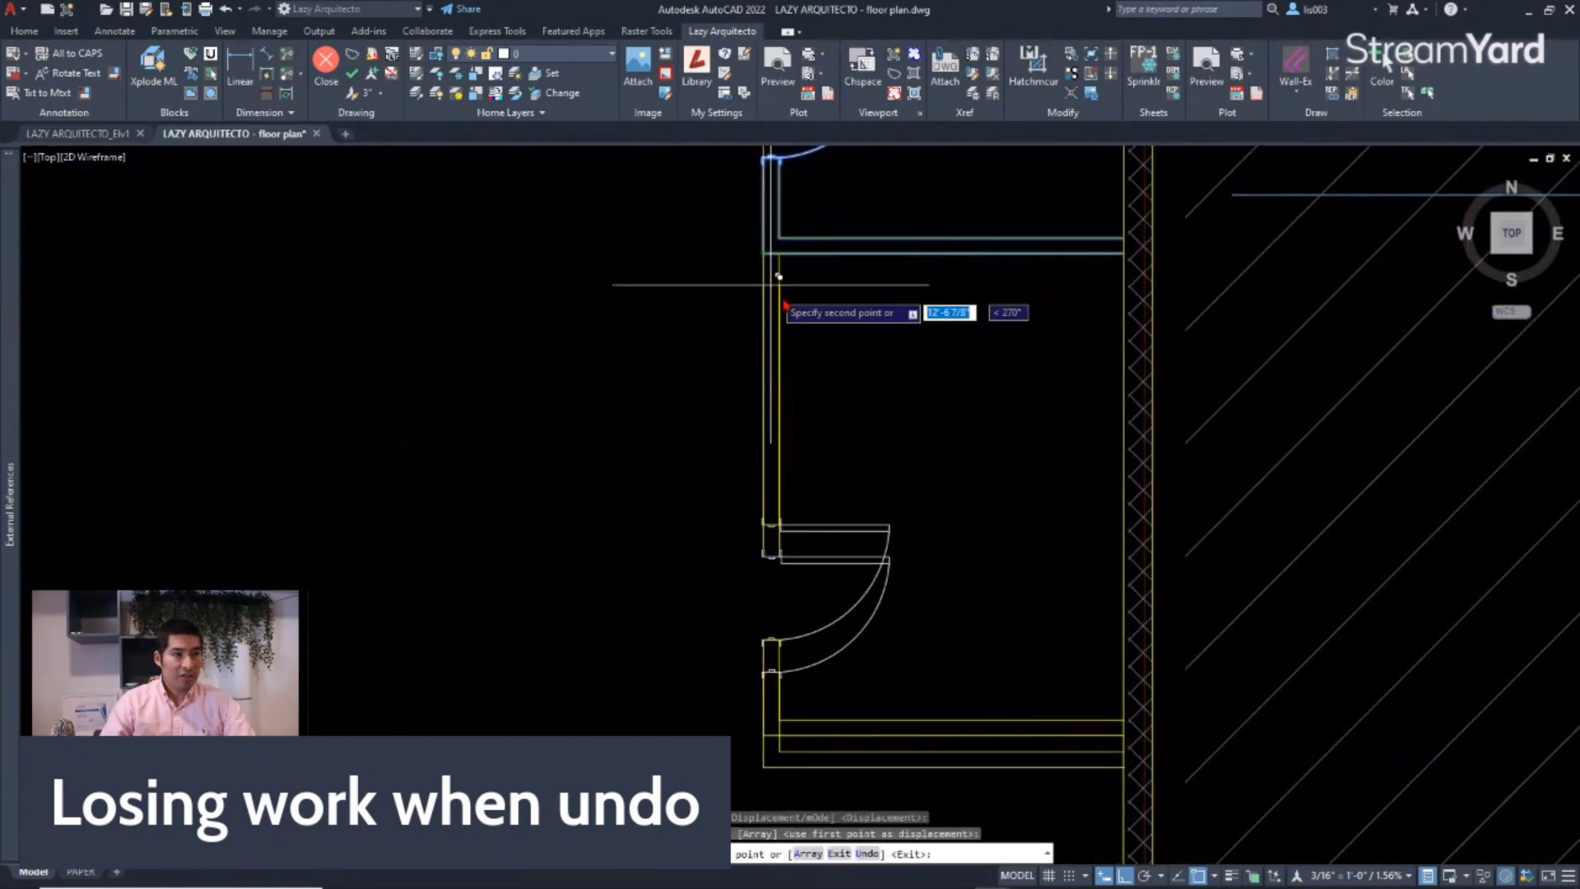
scroll(798, 370, down, 3)
click(782, 548)
scroll(782, 551, down, 3)
click(812, 379)
scroll(815, 650, up, 3)
key(Escape)
scroll(781, 613, down, 6)
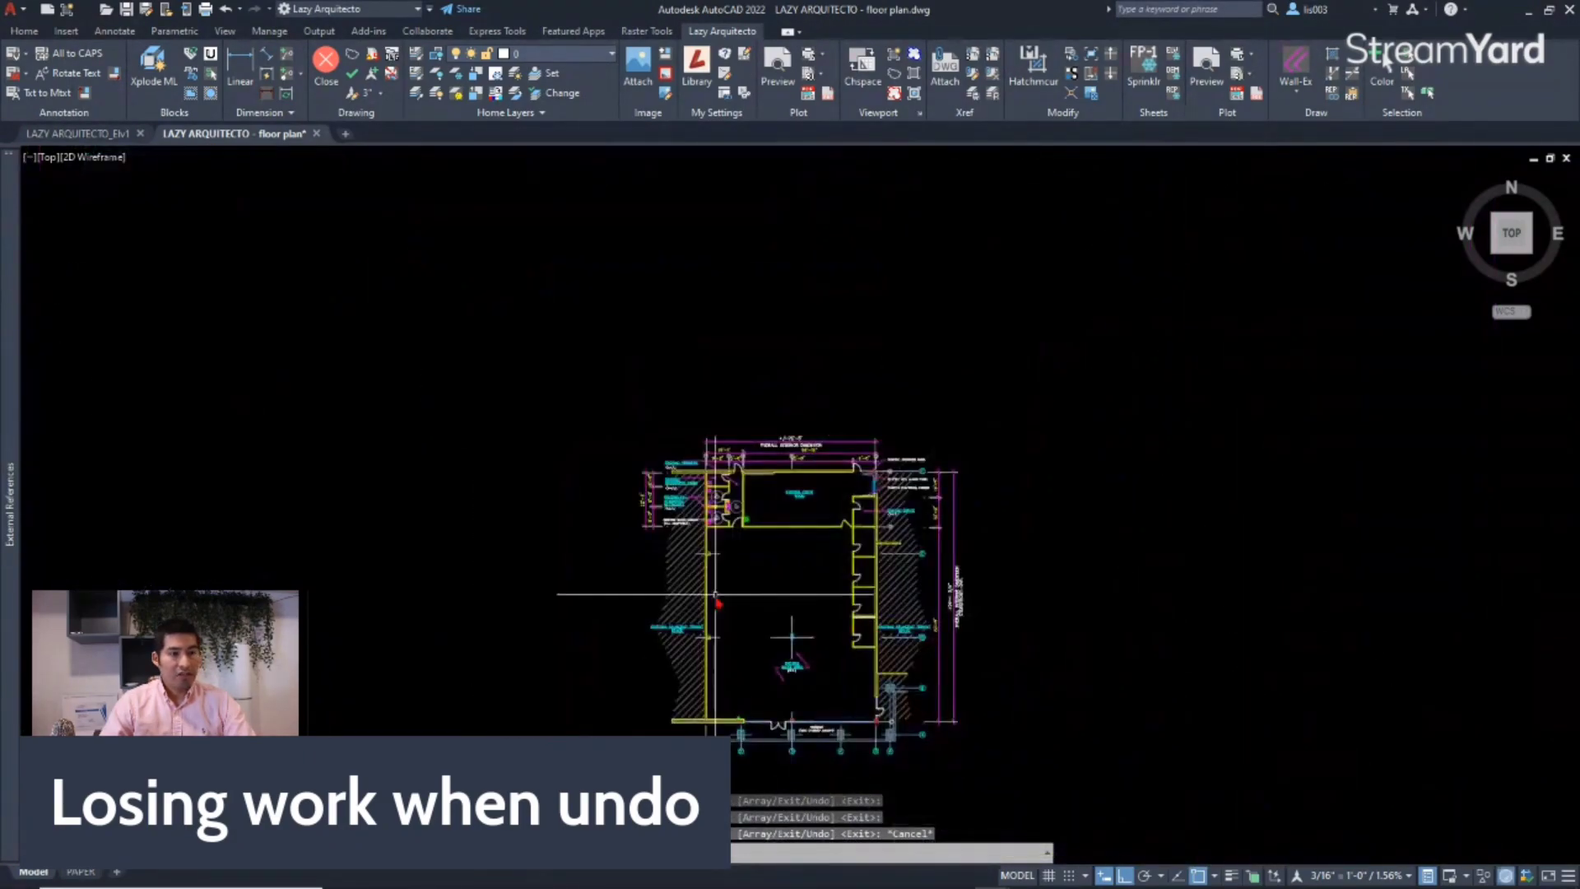
Examine the row of copied rooms along the east wall in the context of the floor plan.
scroll(778, 613, up, 2)
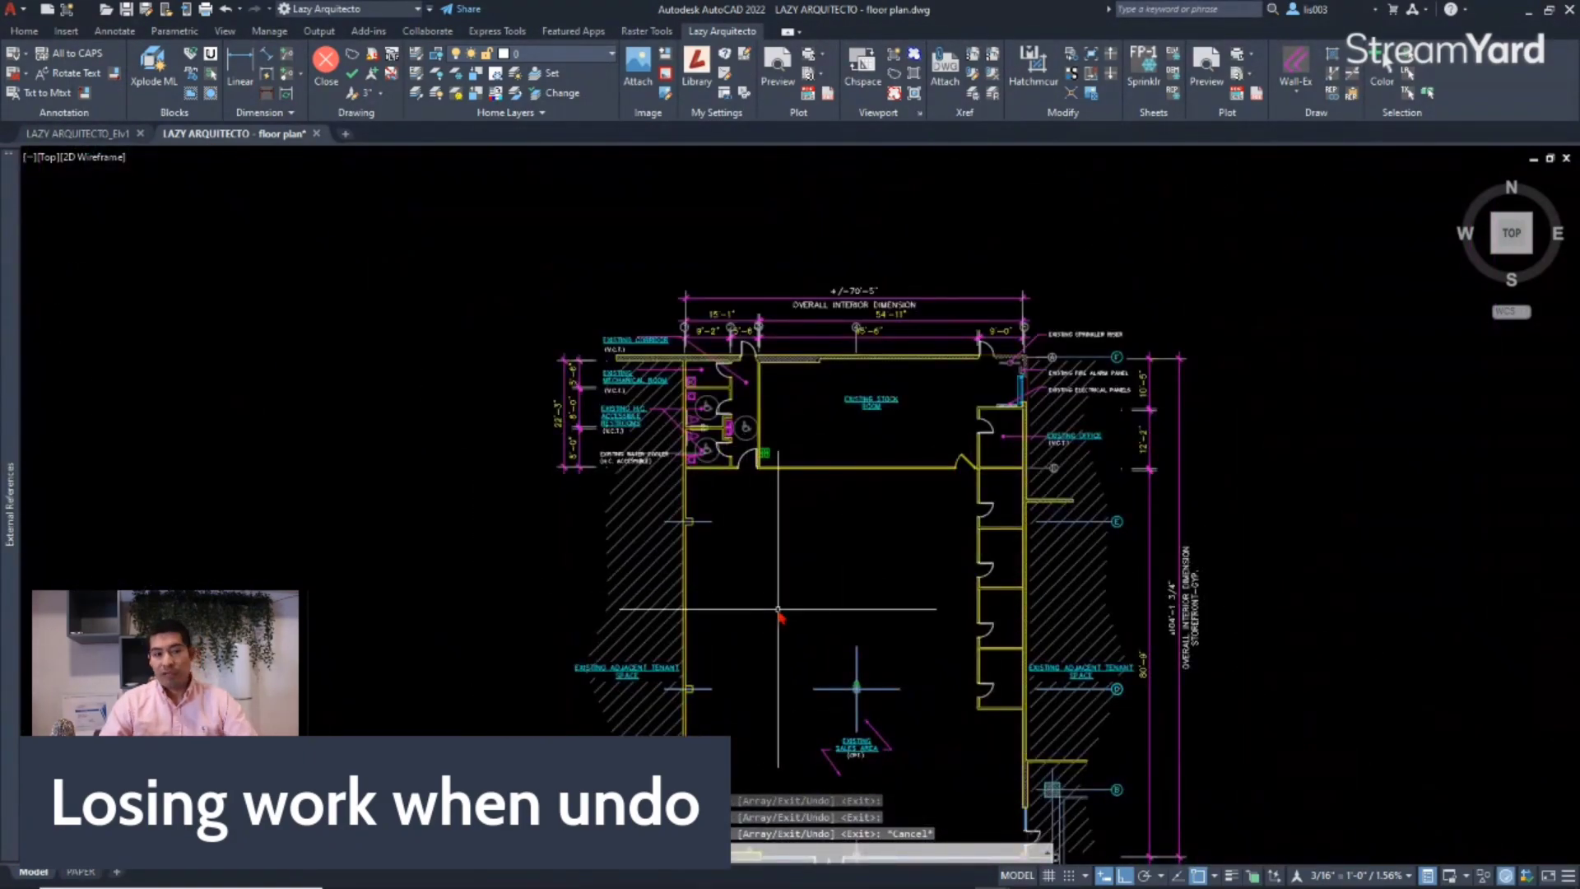
scroll(864, 669, up, 3)
middle_drag(928, 680, 804, 554)
scroll(855, 605, down, 3)
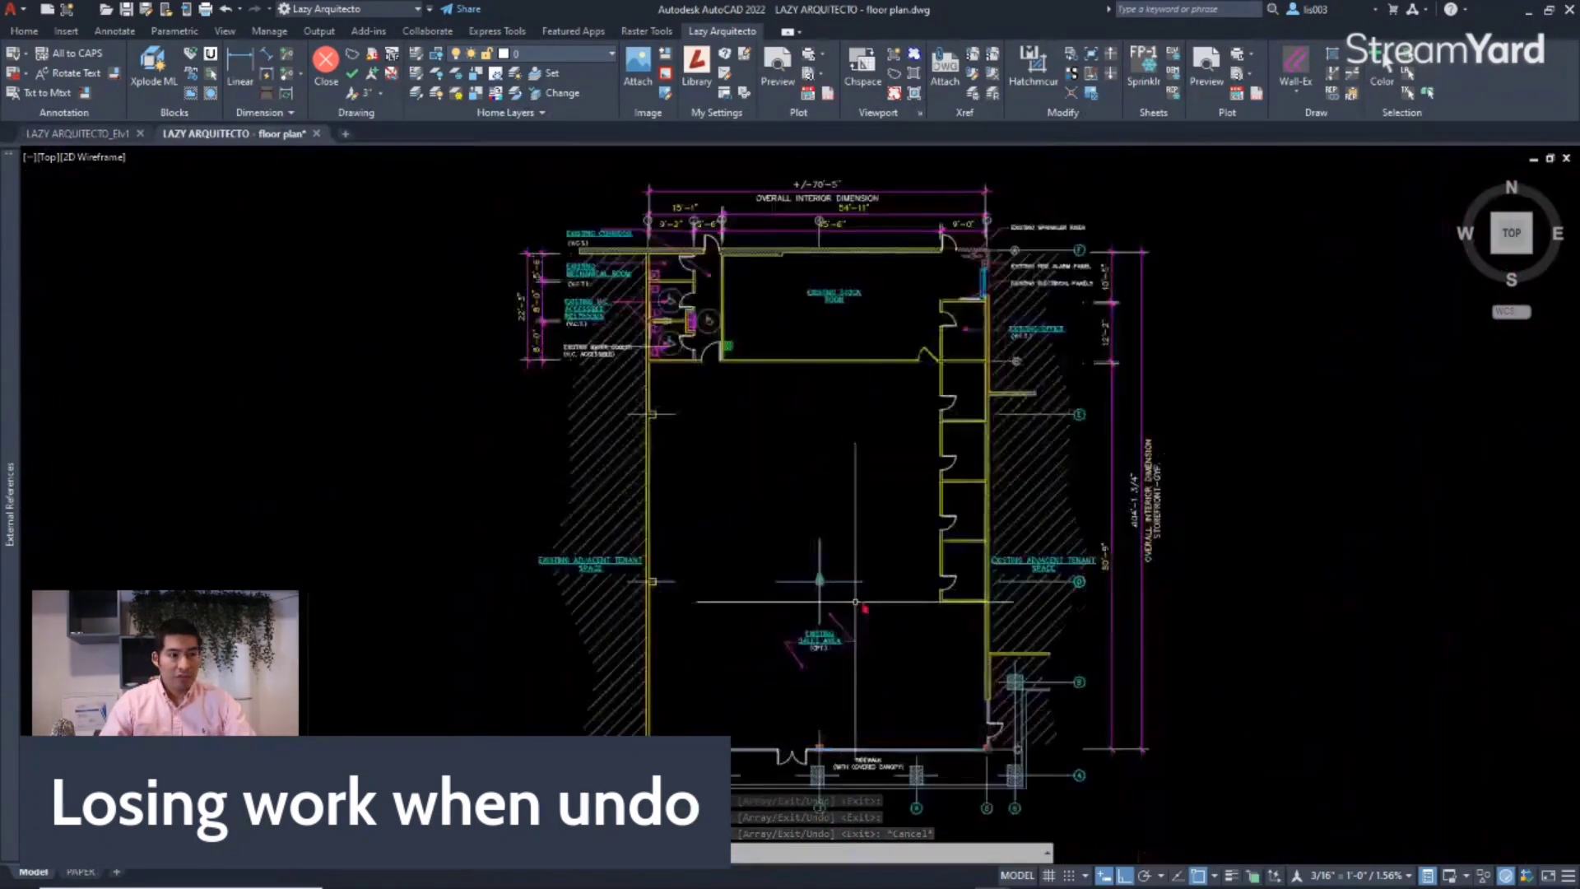
scroll(976, 518, up, 3)
middle_drag(927, 418, 927, 483)
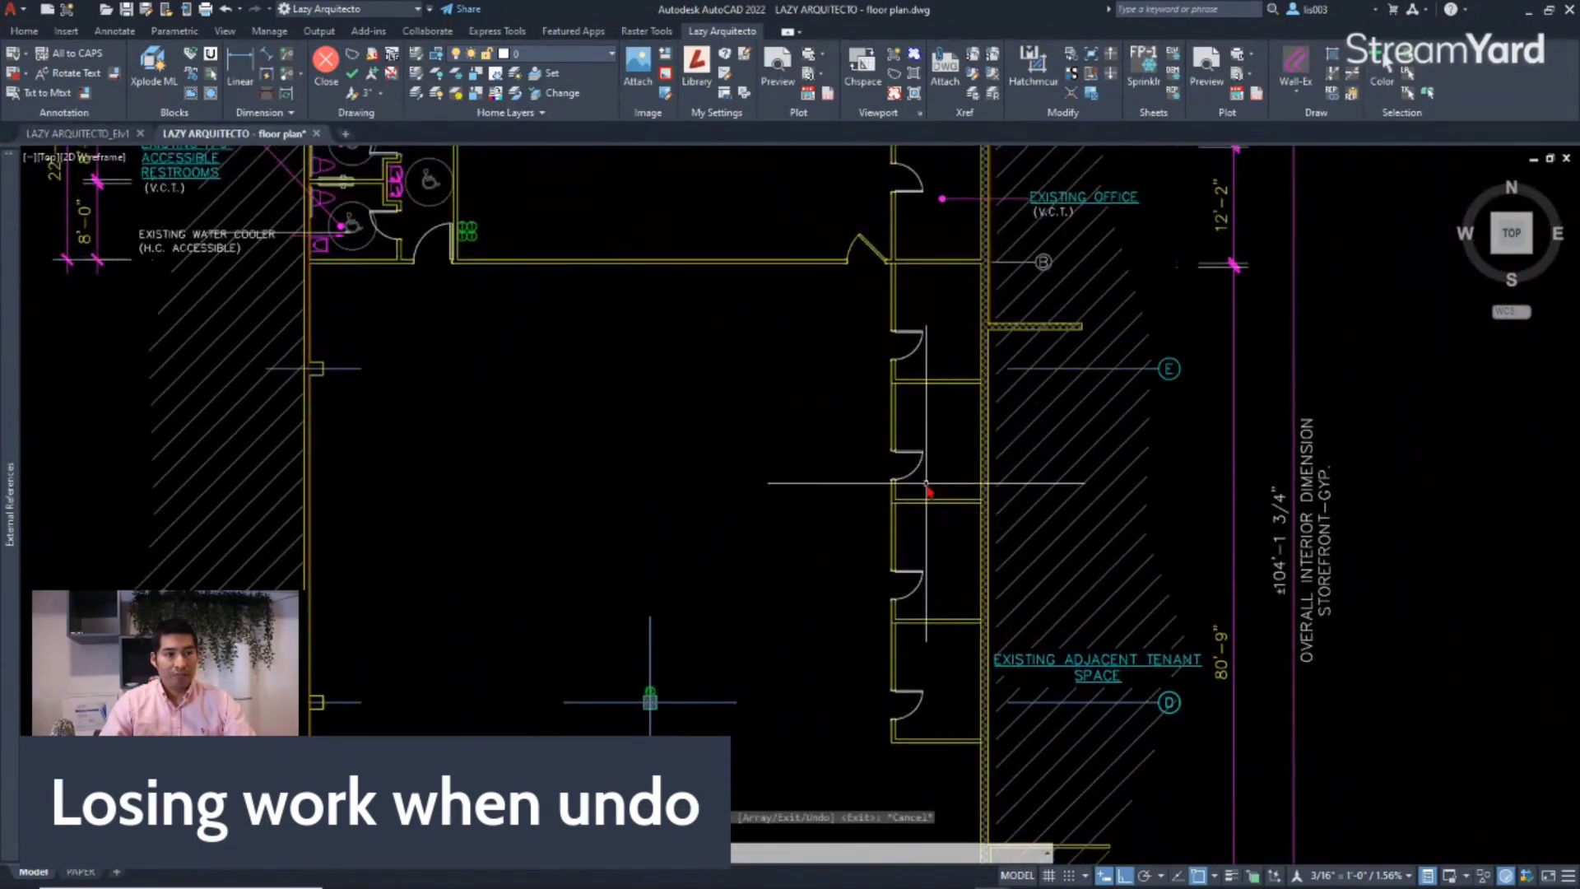
scroll(926, 483, up, 3)
click(912, 443)
key(Escape)
scroll(915, 485, down, 3)
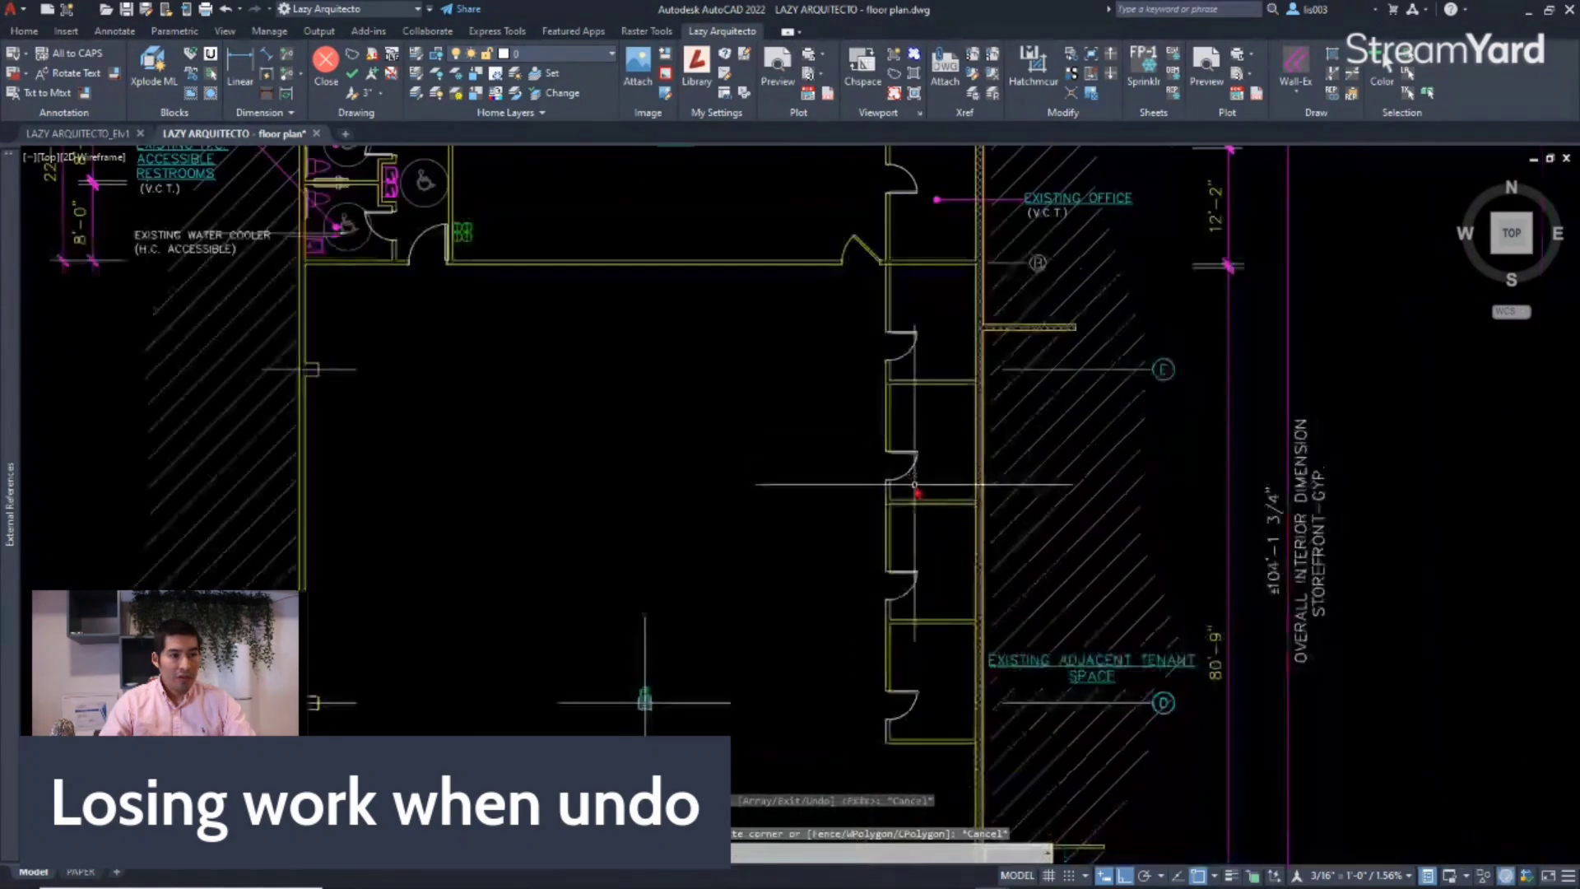
Copy the east EXISTING ADJACENT TENANT SPACE label to just above the stock room's north wall, with ortho off.
click(1094, 663)
text(c)
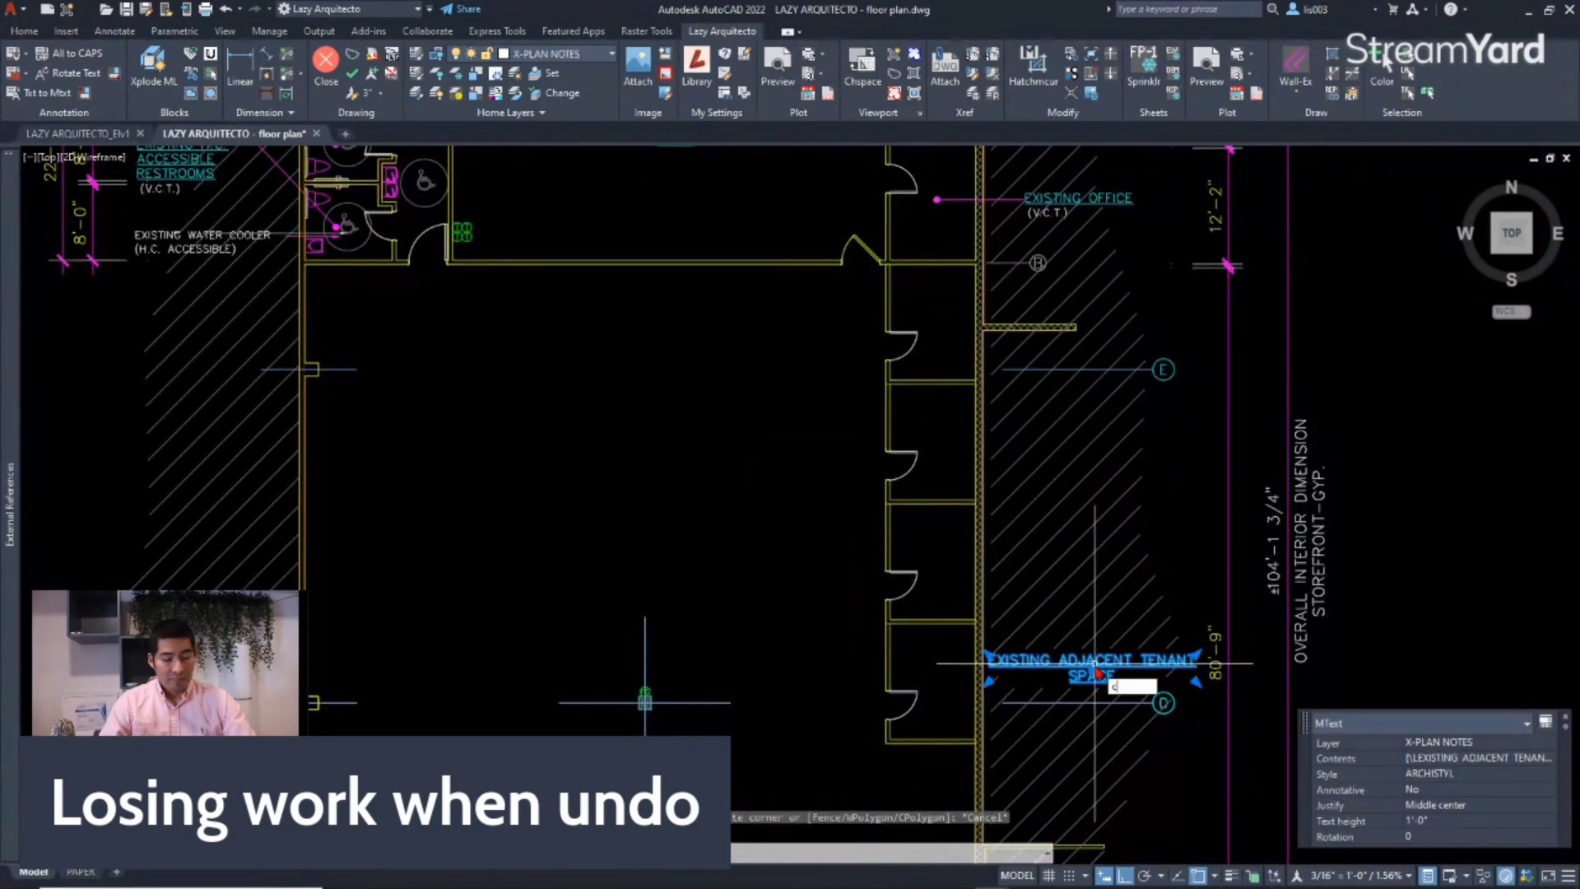
text(o)
key(Return)
click(1096, 673)
scroll(1097, 673, down, 3)
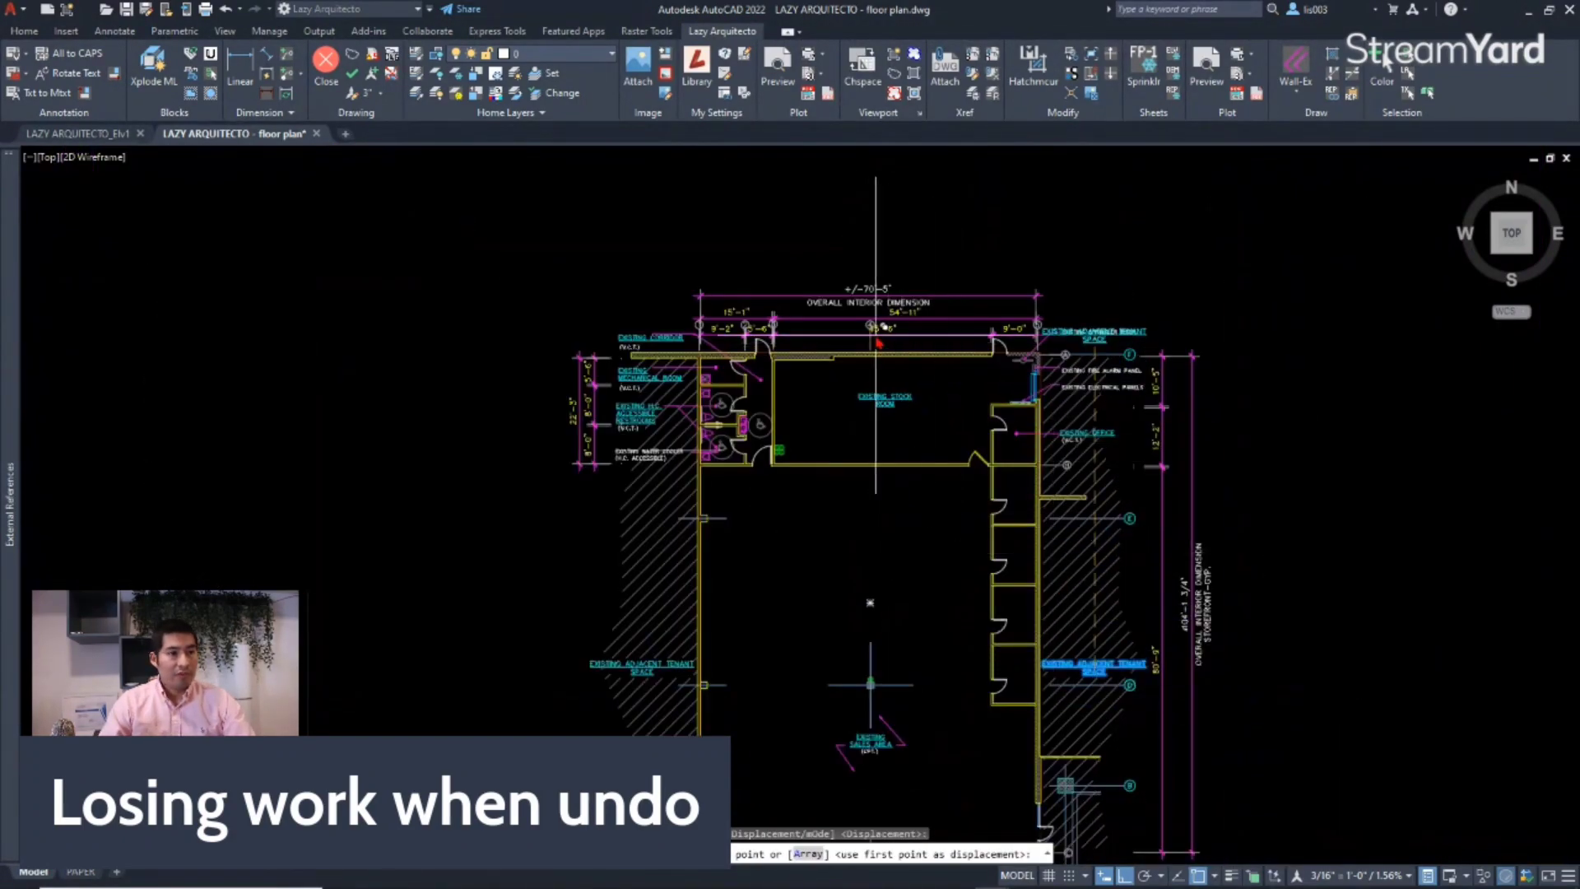
scroll(889, 345, up, 10)
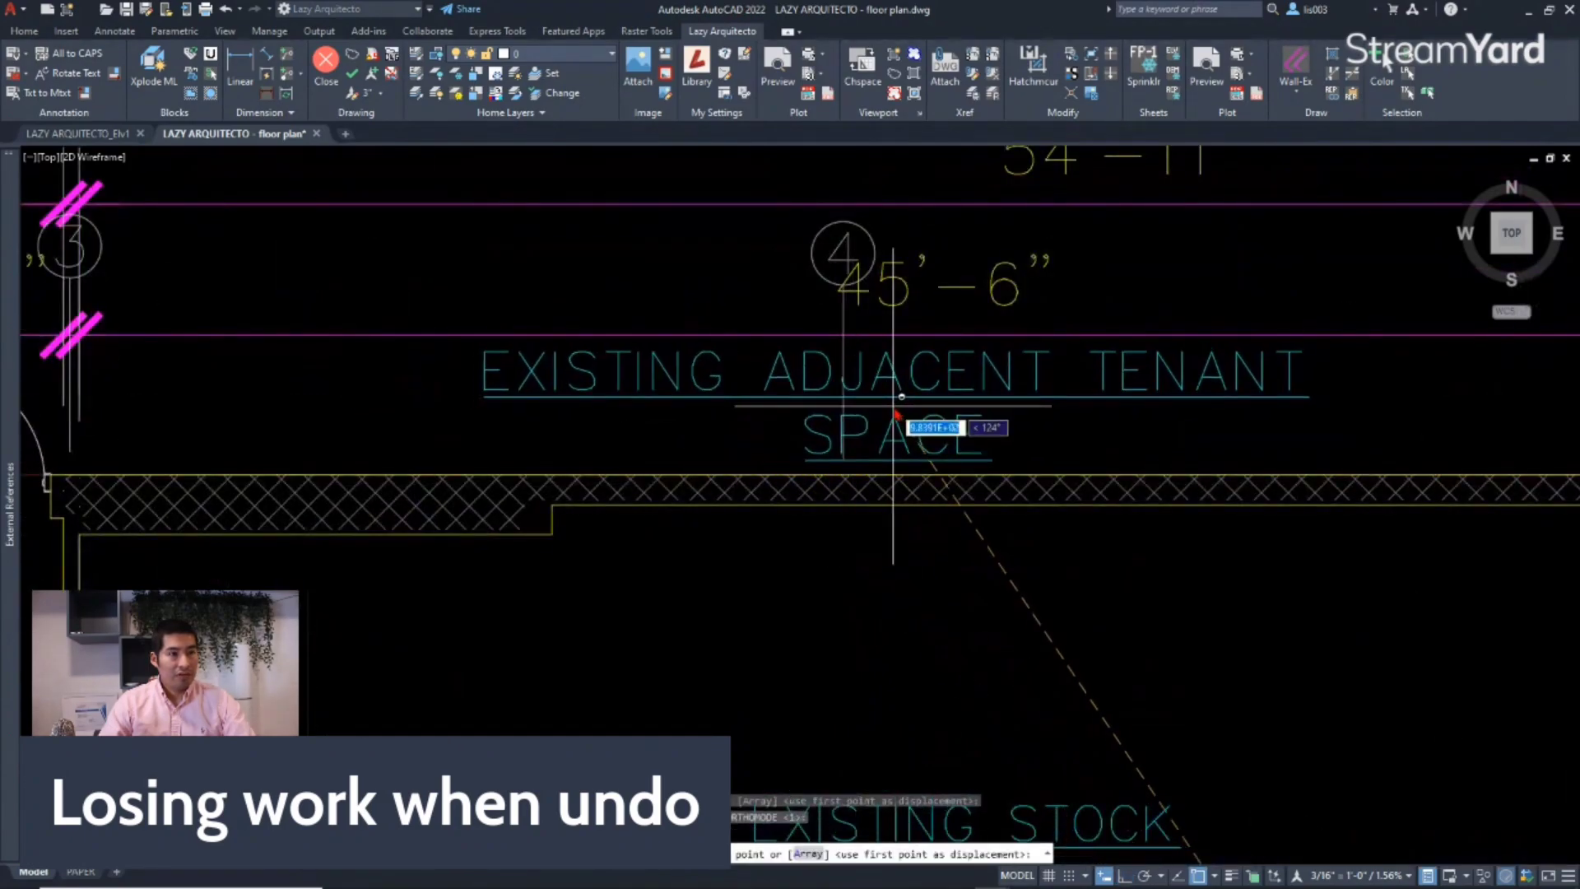
key(Escape)
Save the floor plan drawing with the copied rooms and tenant label.
scroll(893, 396, down, 8)
scroll(884, 494, up, 5)
scroll(878, 551, down, 2)
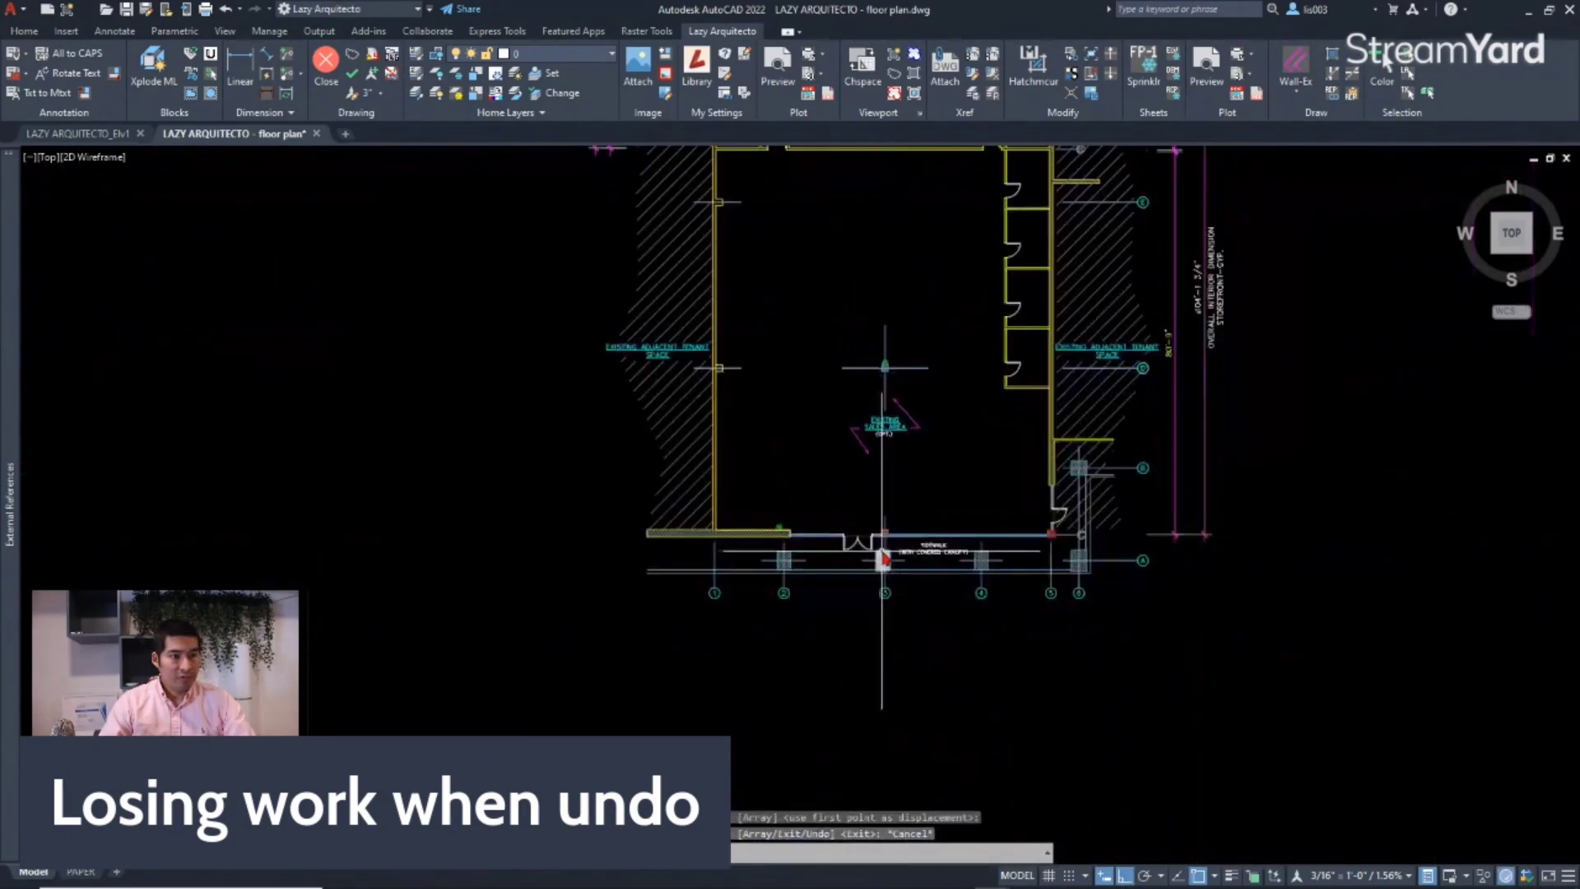
middle_drag(901, 319, 889, 533)
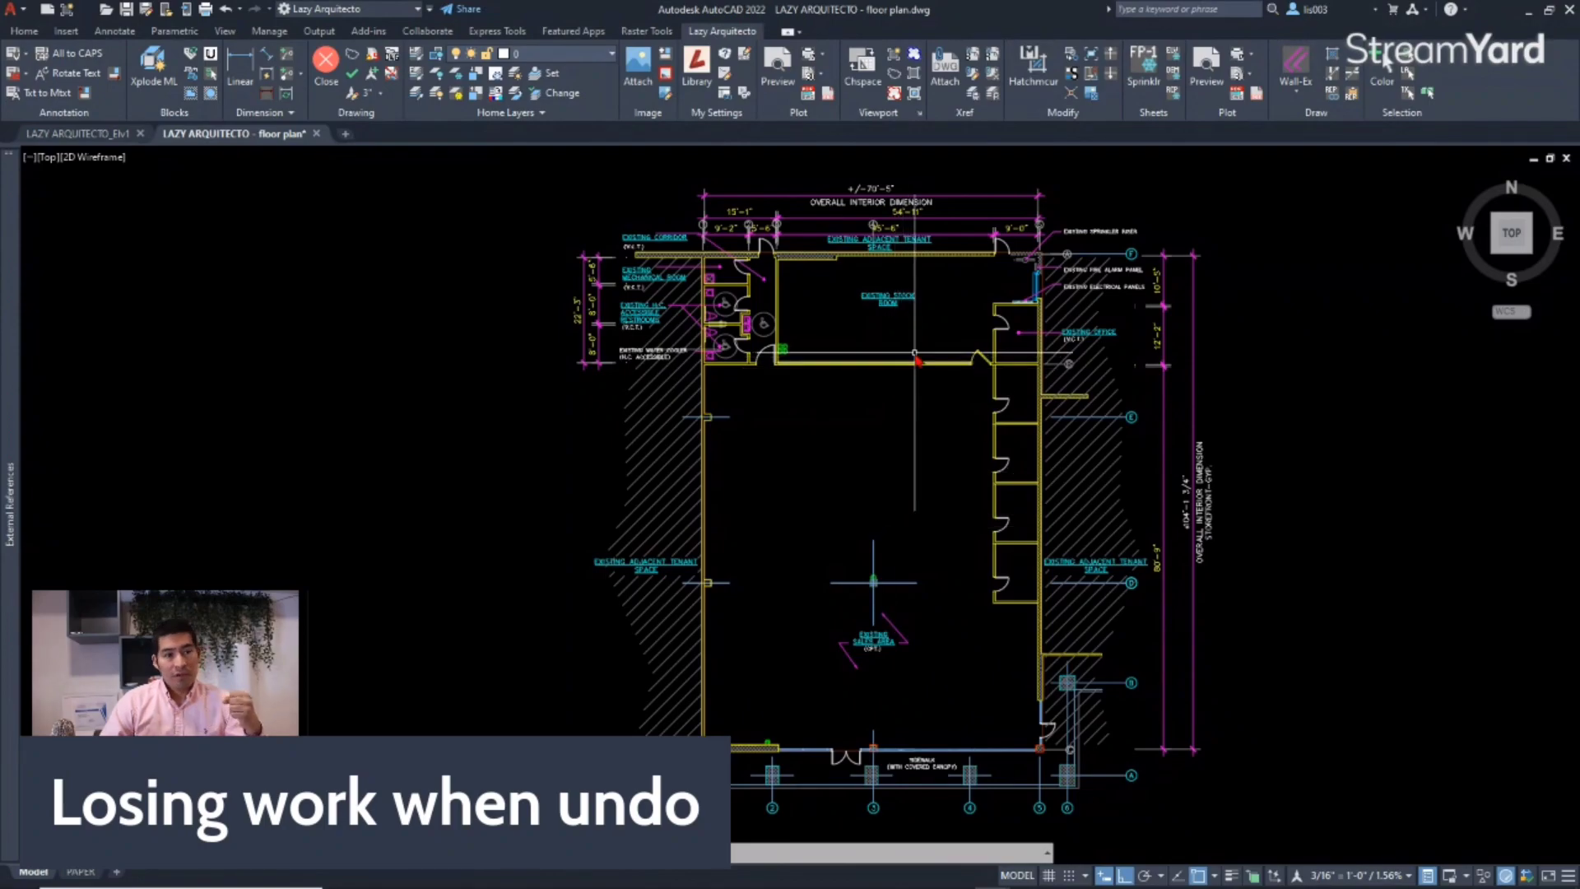
scroll(913, 387, up, 3)
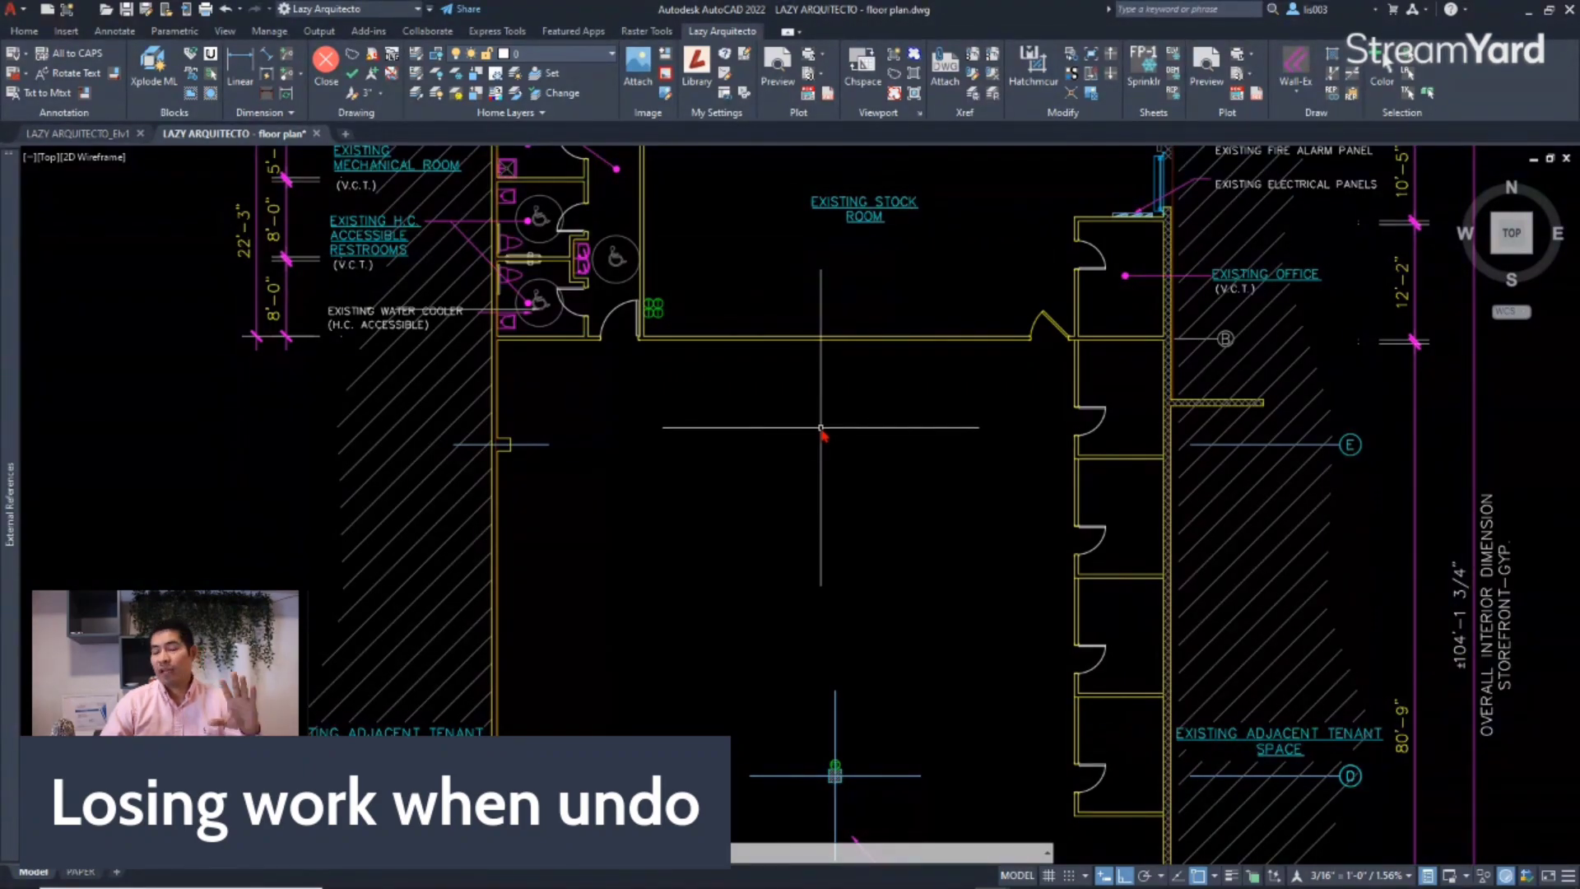
middle_drag(1055, 555, 996, 541)
key(ctrl+s)
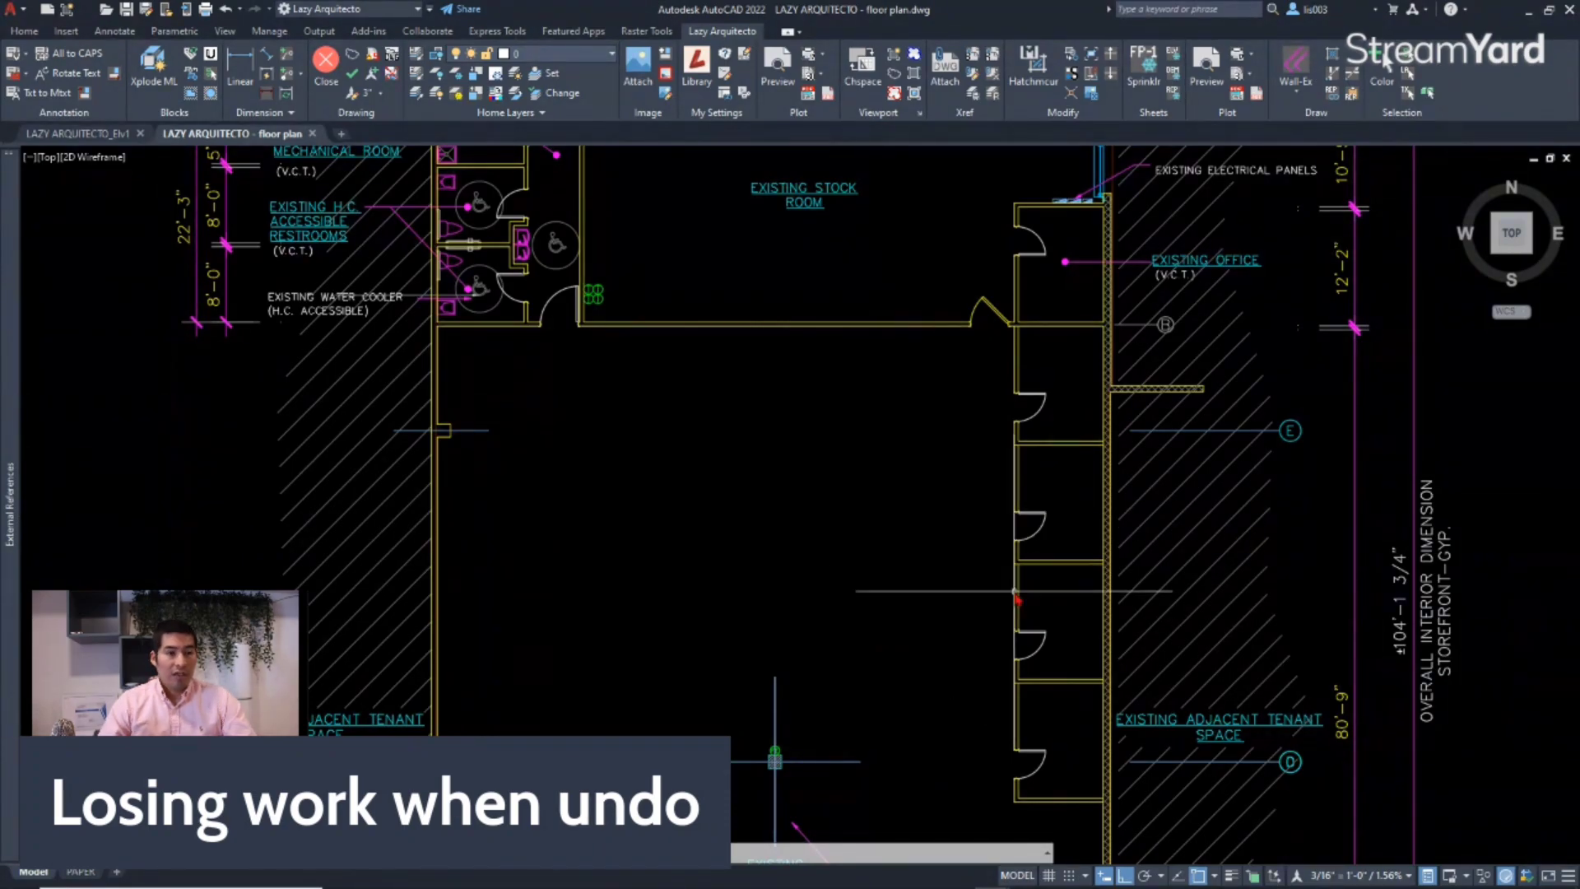
Undo the tenant label copy and the room copies, and try to redo them.
key(ctrl+z)
key(ctrl+z)
key(ctrl+z)
key(ctrl+z)
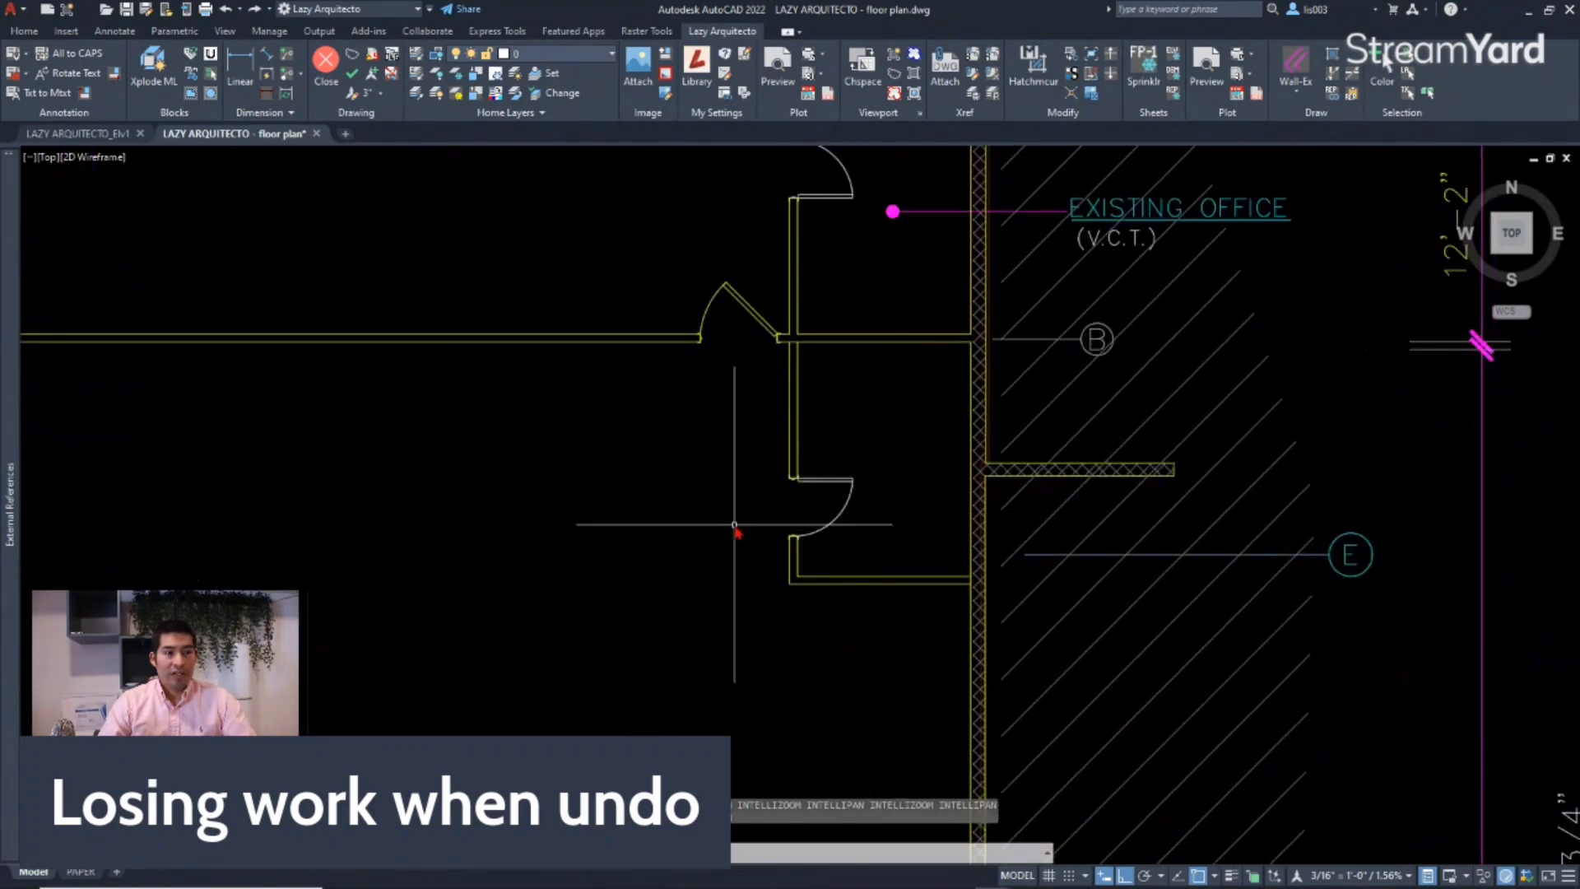
scroll(738, 531, down, 3)
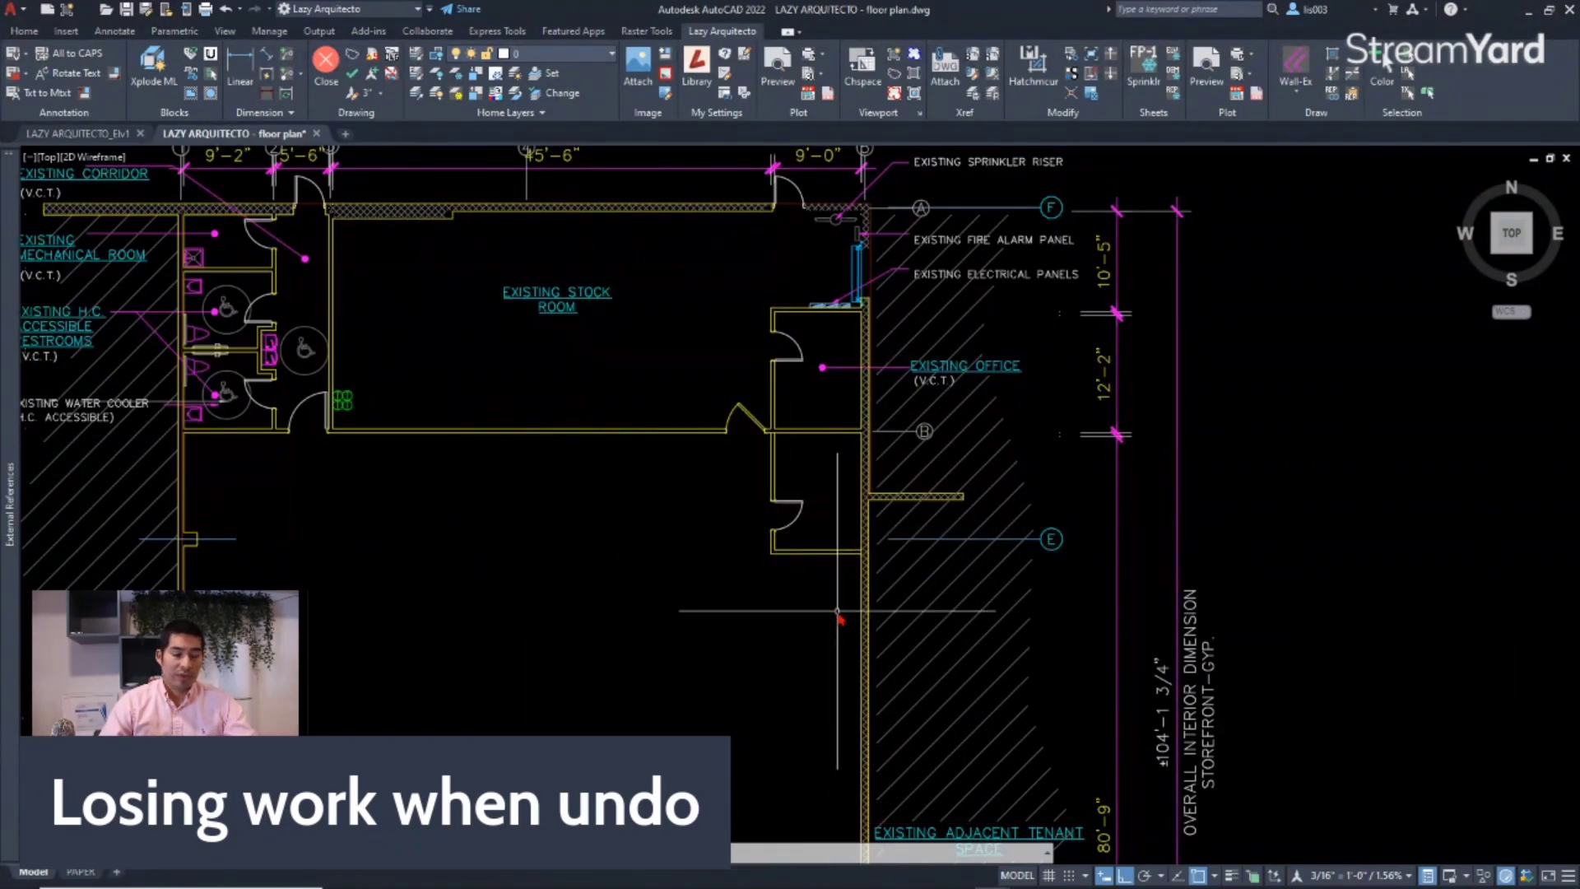
key(ctrl+y)
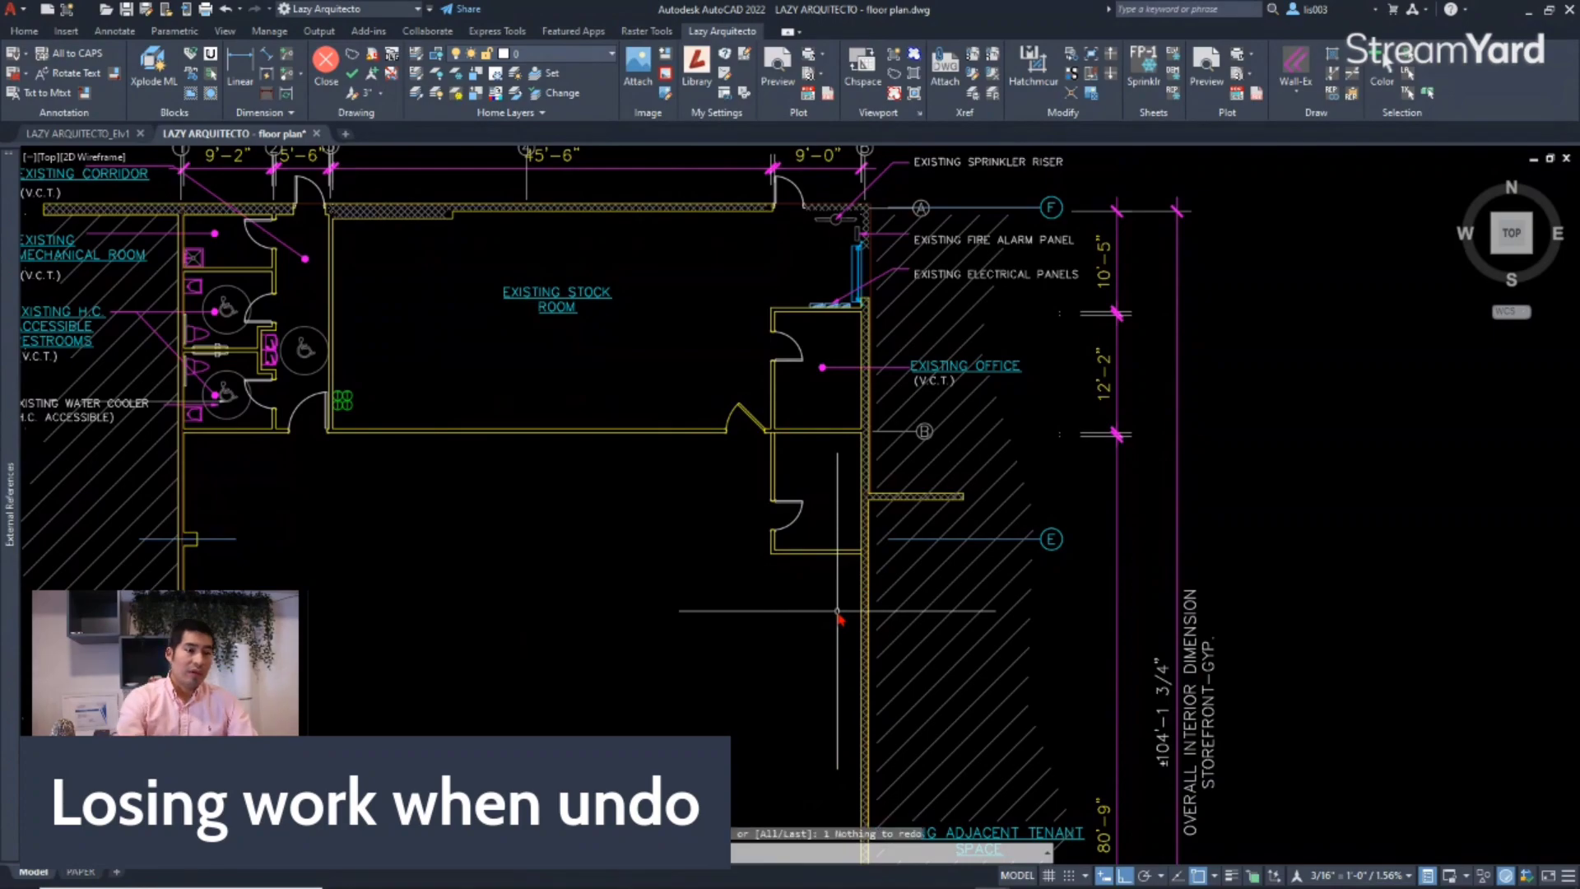
Copy the mirrored room below the office two times end to end southward along the east wall.
click(837, 612)
click(747, 467)
text(co)
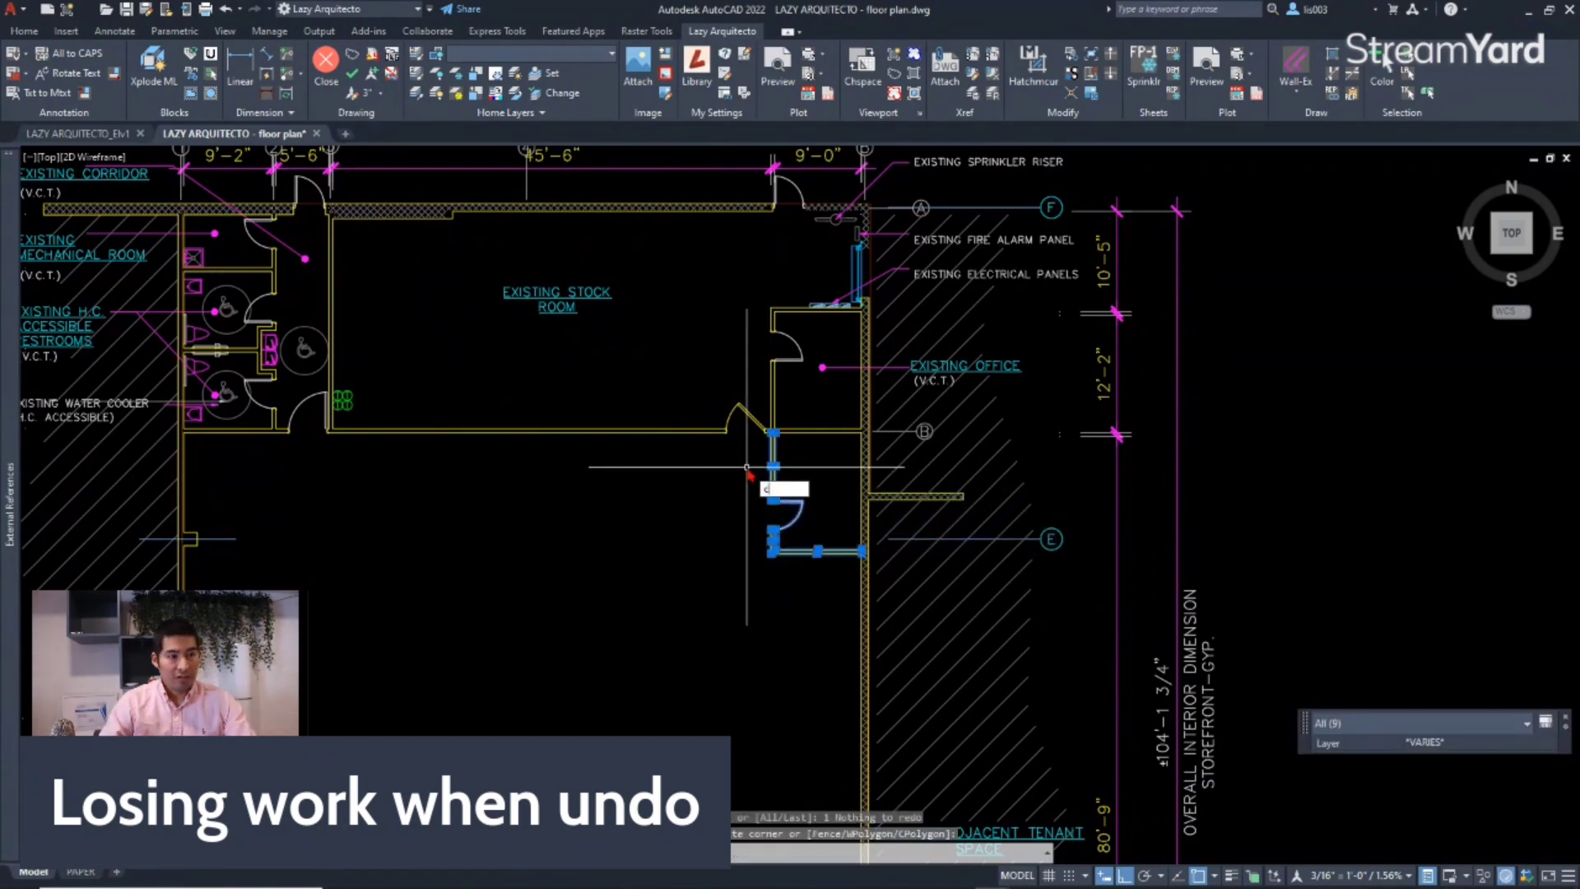
key(Return)
scroll(745, 460, up, 3)
scroll(790, 436, up, 2)
click(804, 426)
scroll(810, 428, down, 2)
scroll(827, 682, up, 3)
click(819, 586)
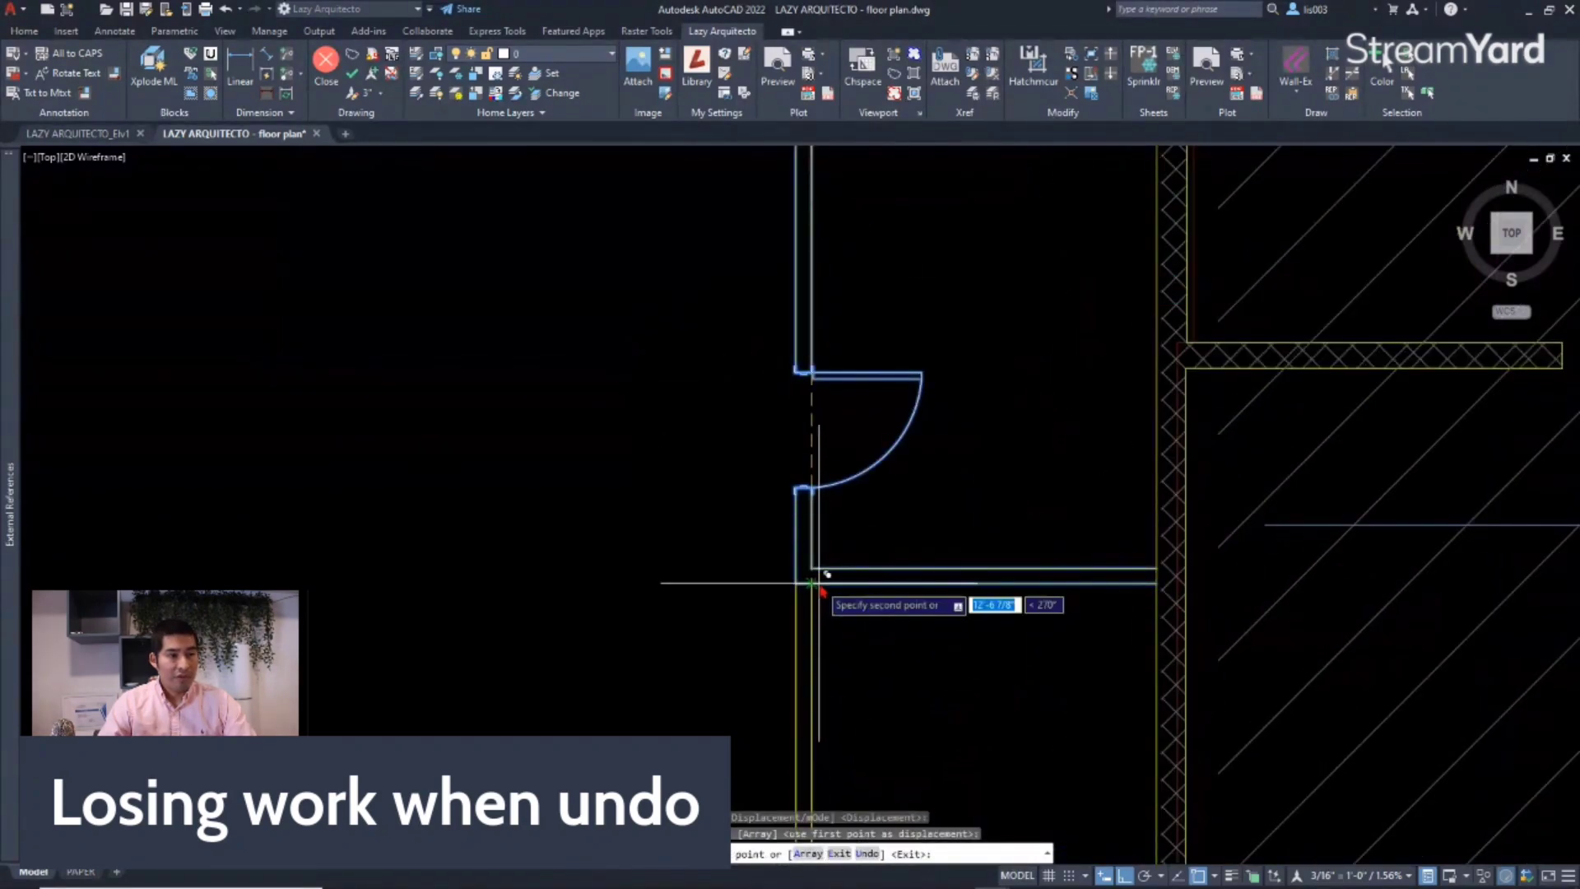
scroll(824, 610, down, 8)
scroll(824, 609, up, 6)
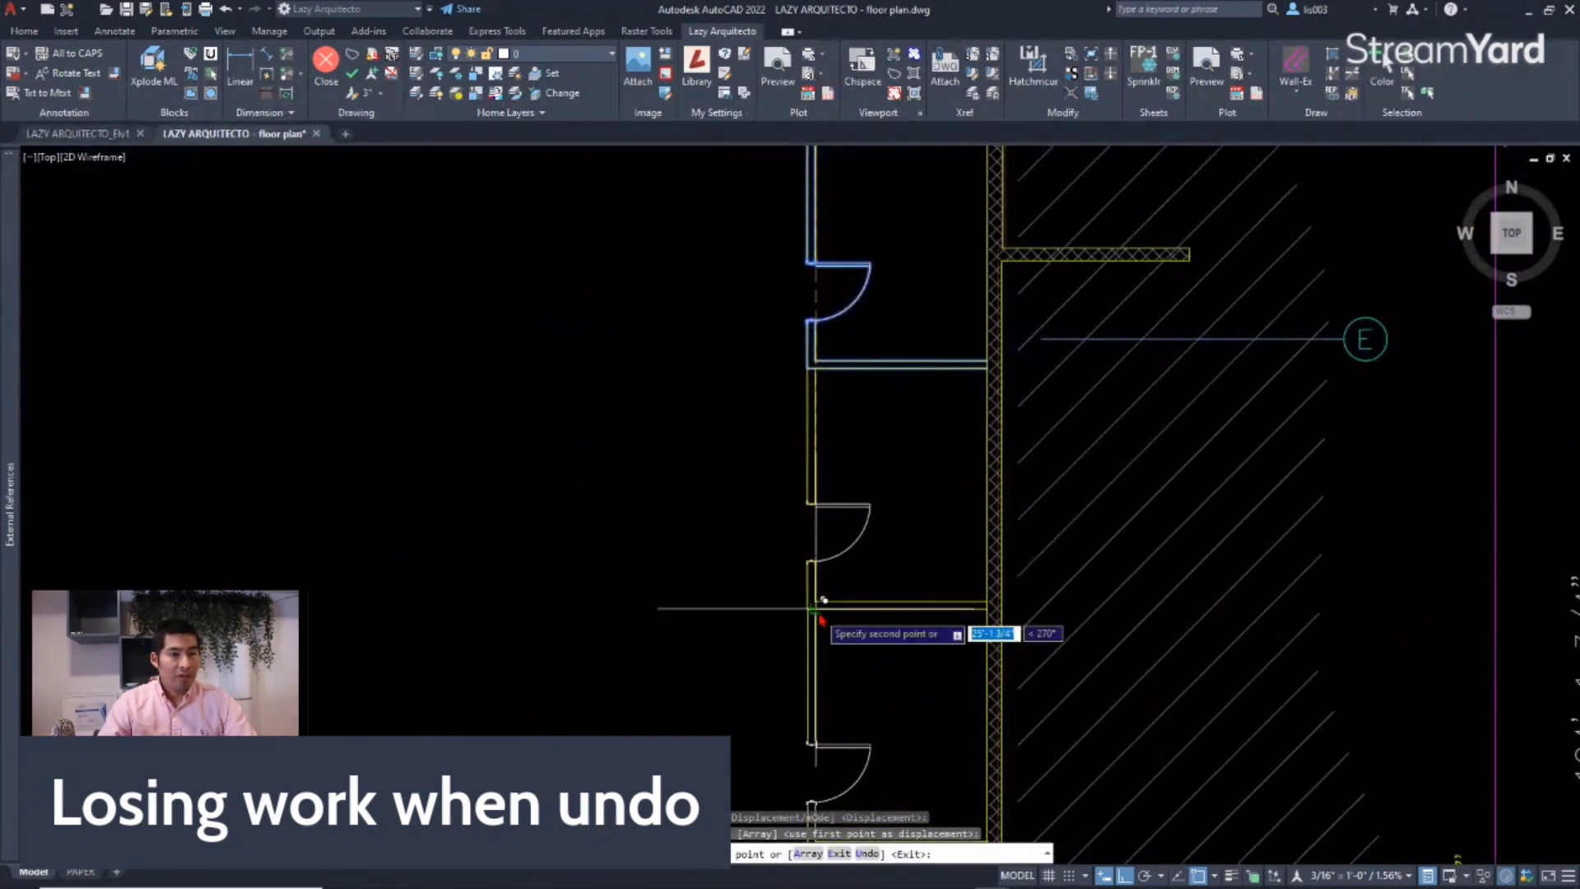
key(Escape)
scroll(864, 613, down, 3)
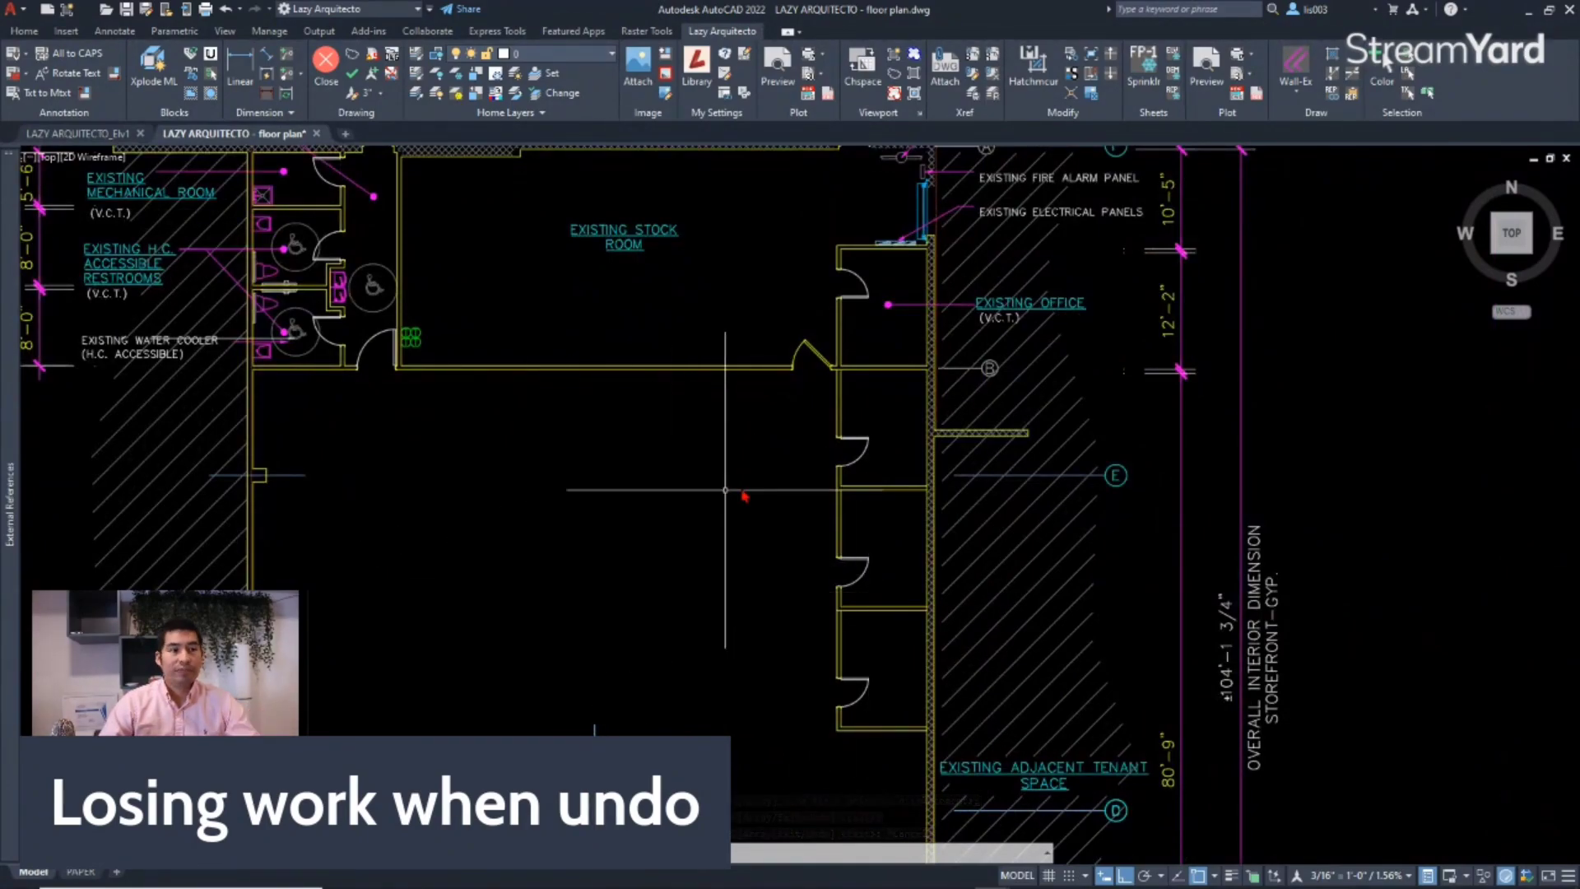
Copy the whole floor plan, including the added rooms along the east wall, to the clipboard and clear the selection.
scroll(782, 448, down, 6)
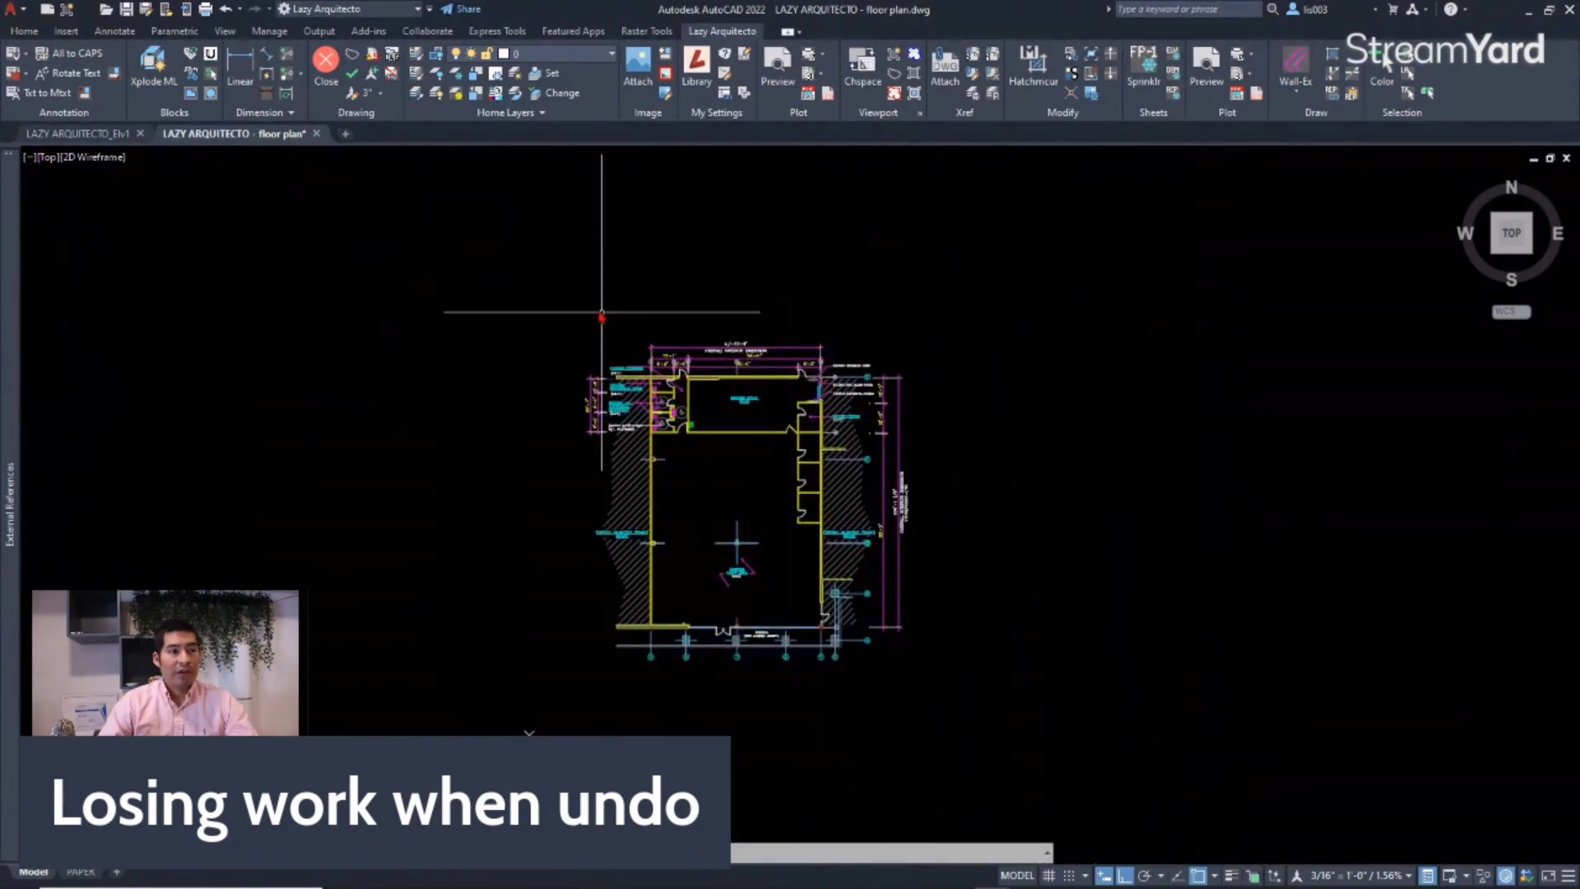
click(550, 296)
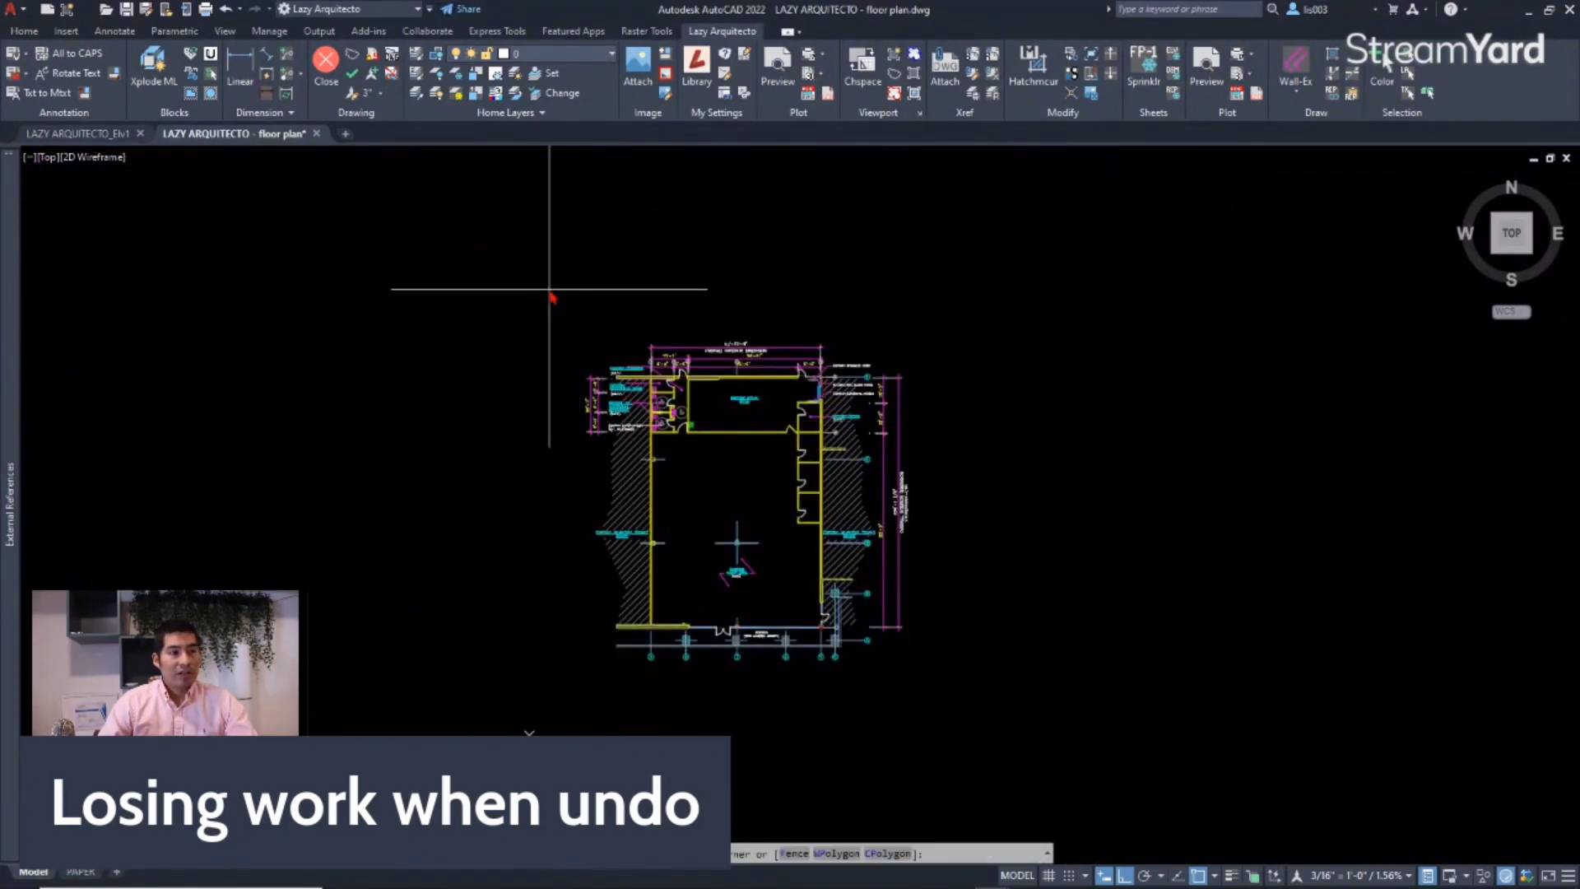
click(994, 696)
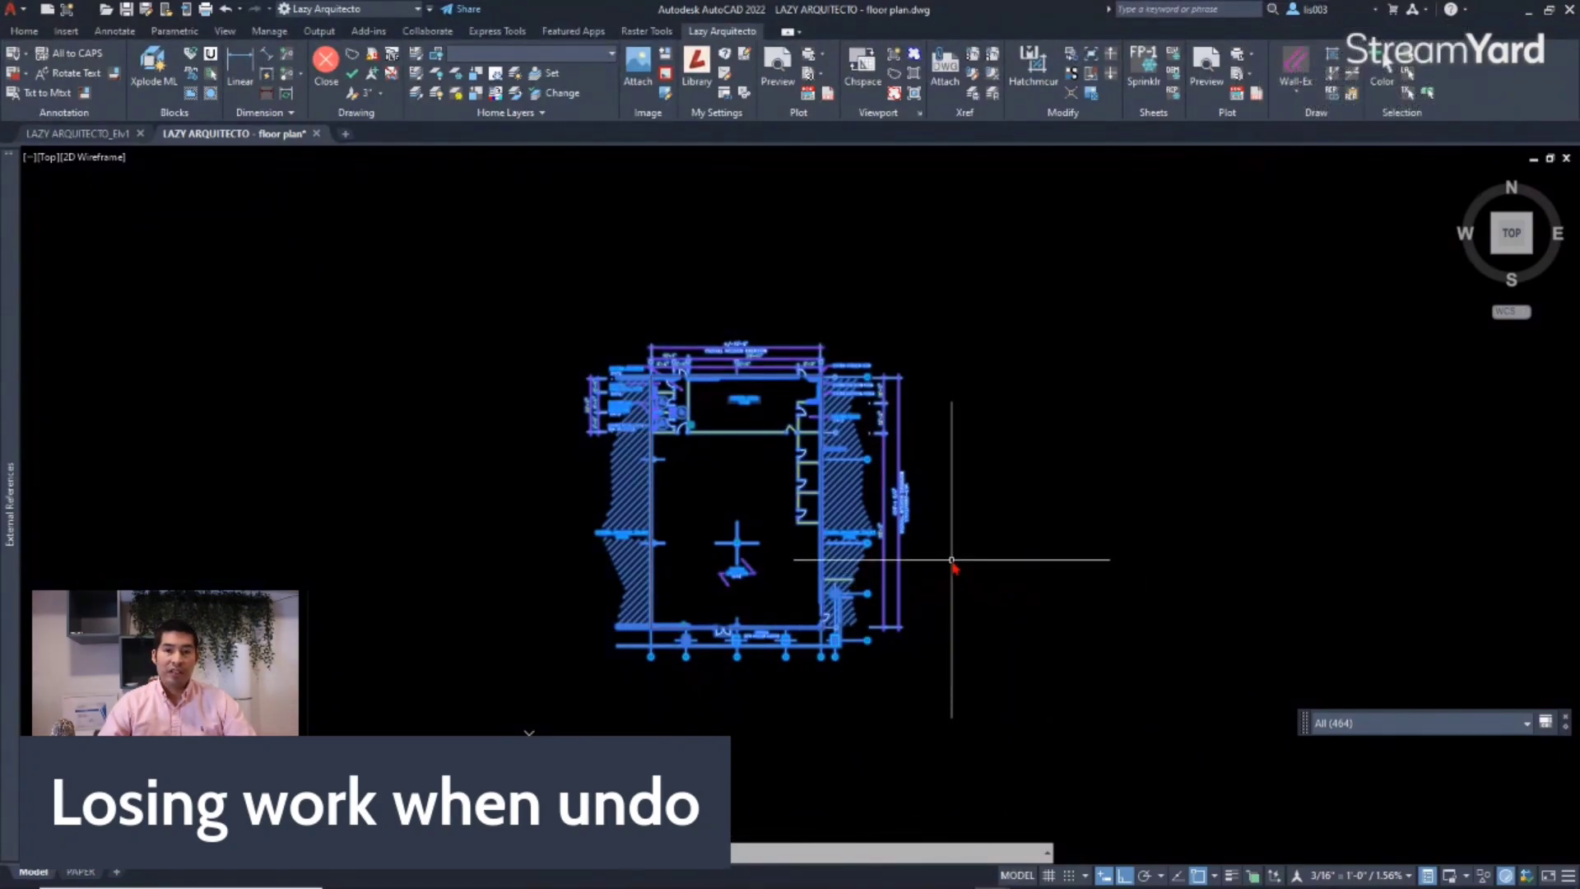
key(ctrl+z)
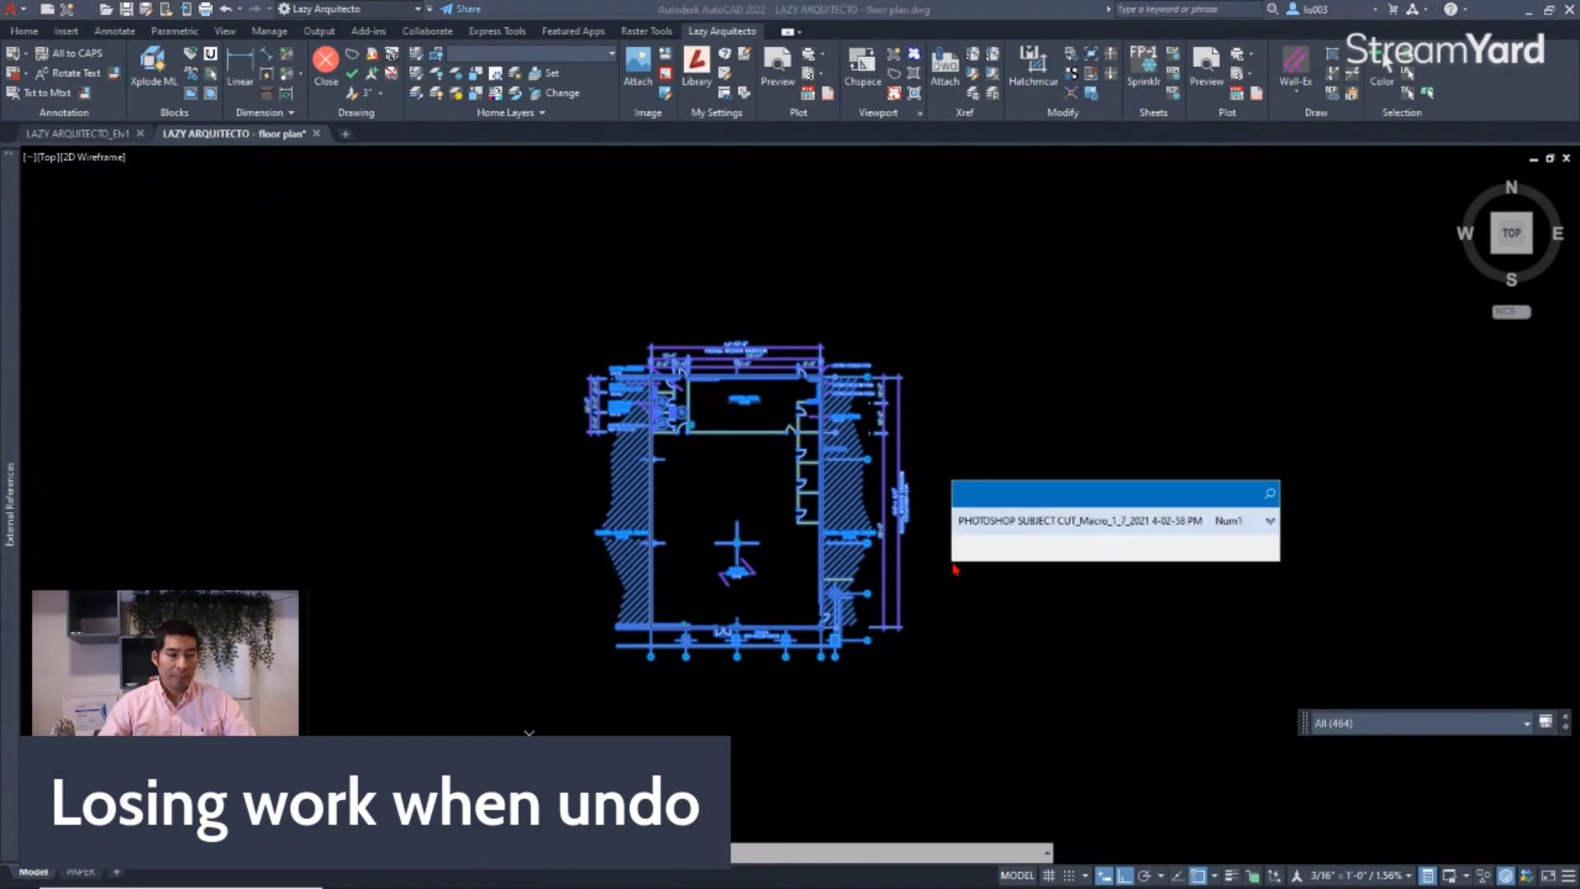
key(Escape)
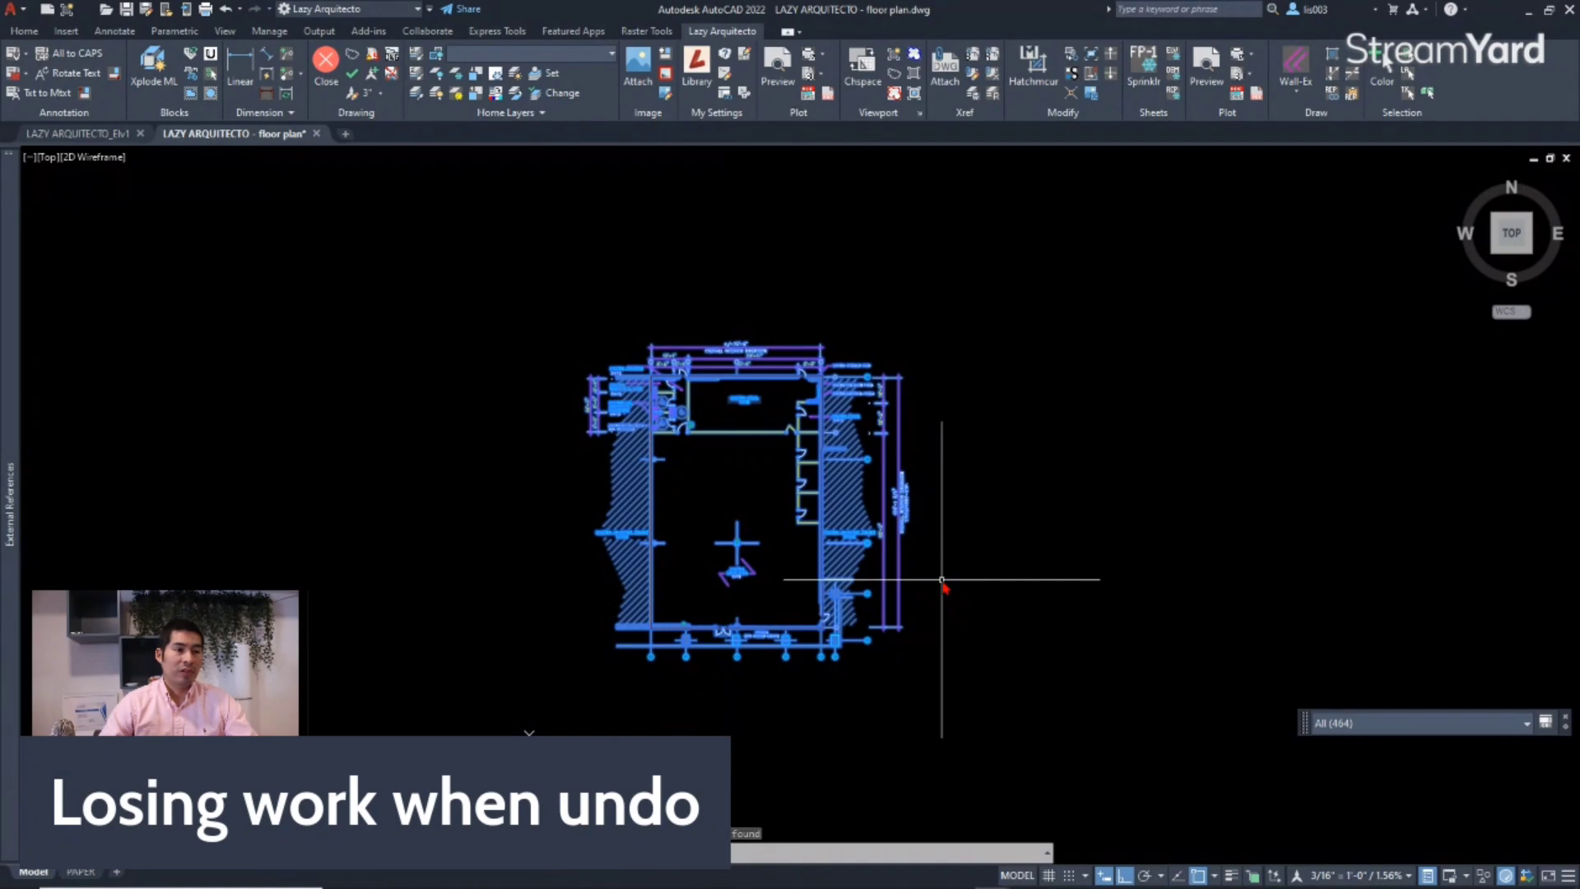
key(Escape)
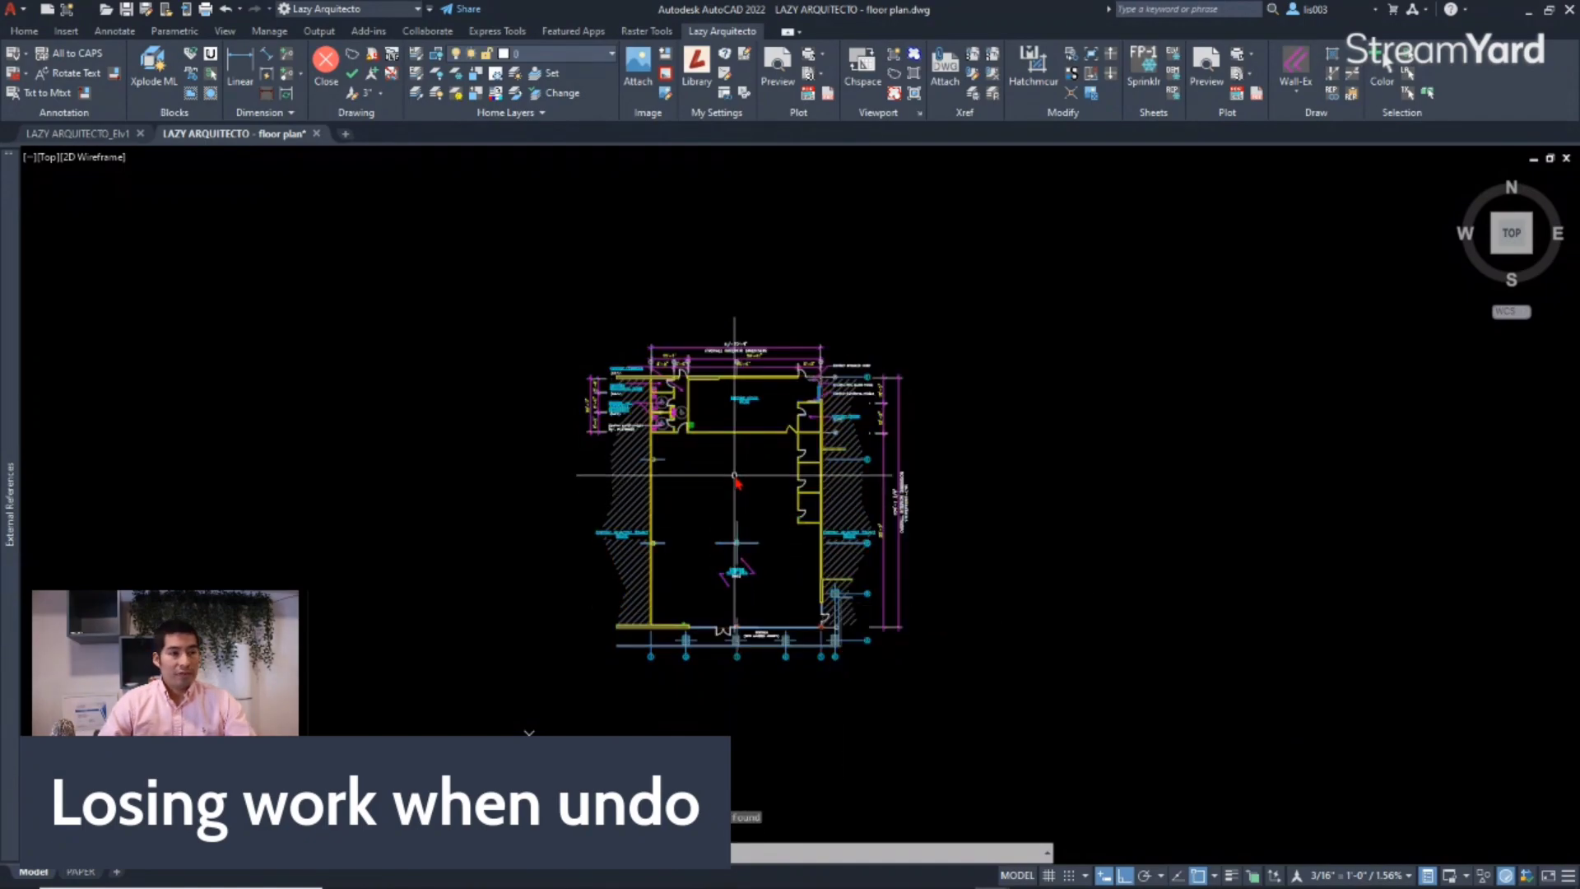
Undo the room copies and the earlier edits back to the state where the interior column on grid line E exists.
scroll(735, 481, up, 3)
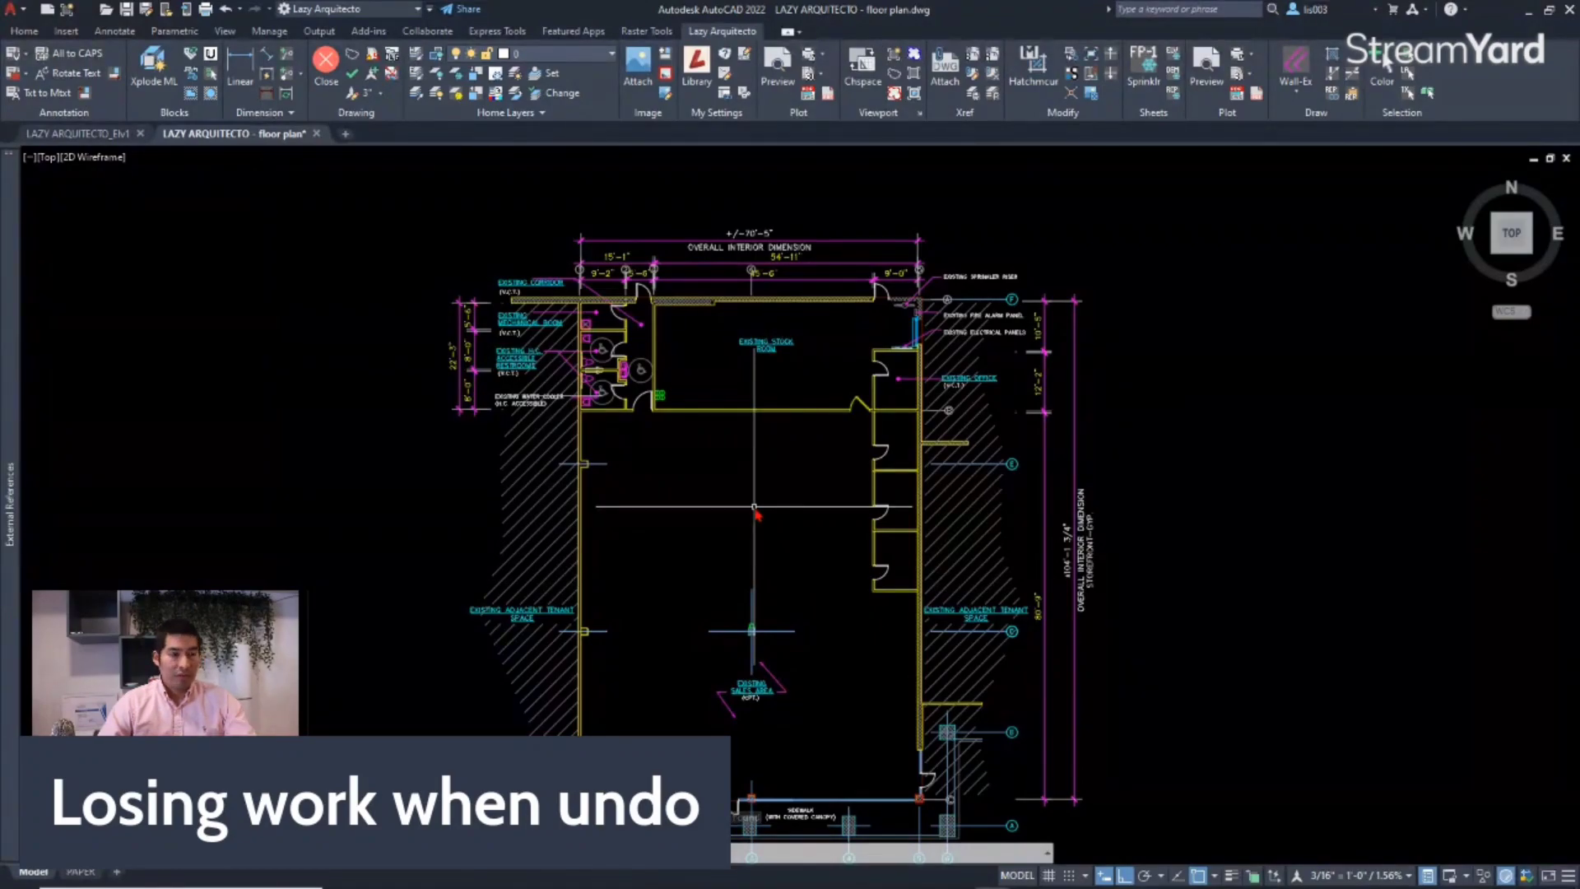
scroll(754, 504, down, 3)
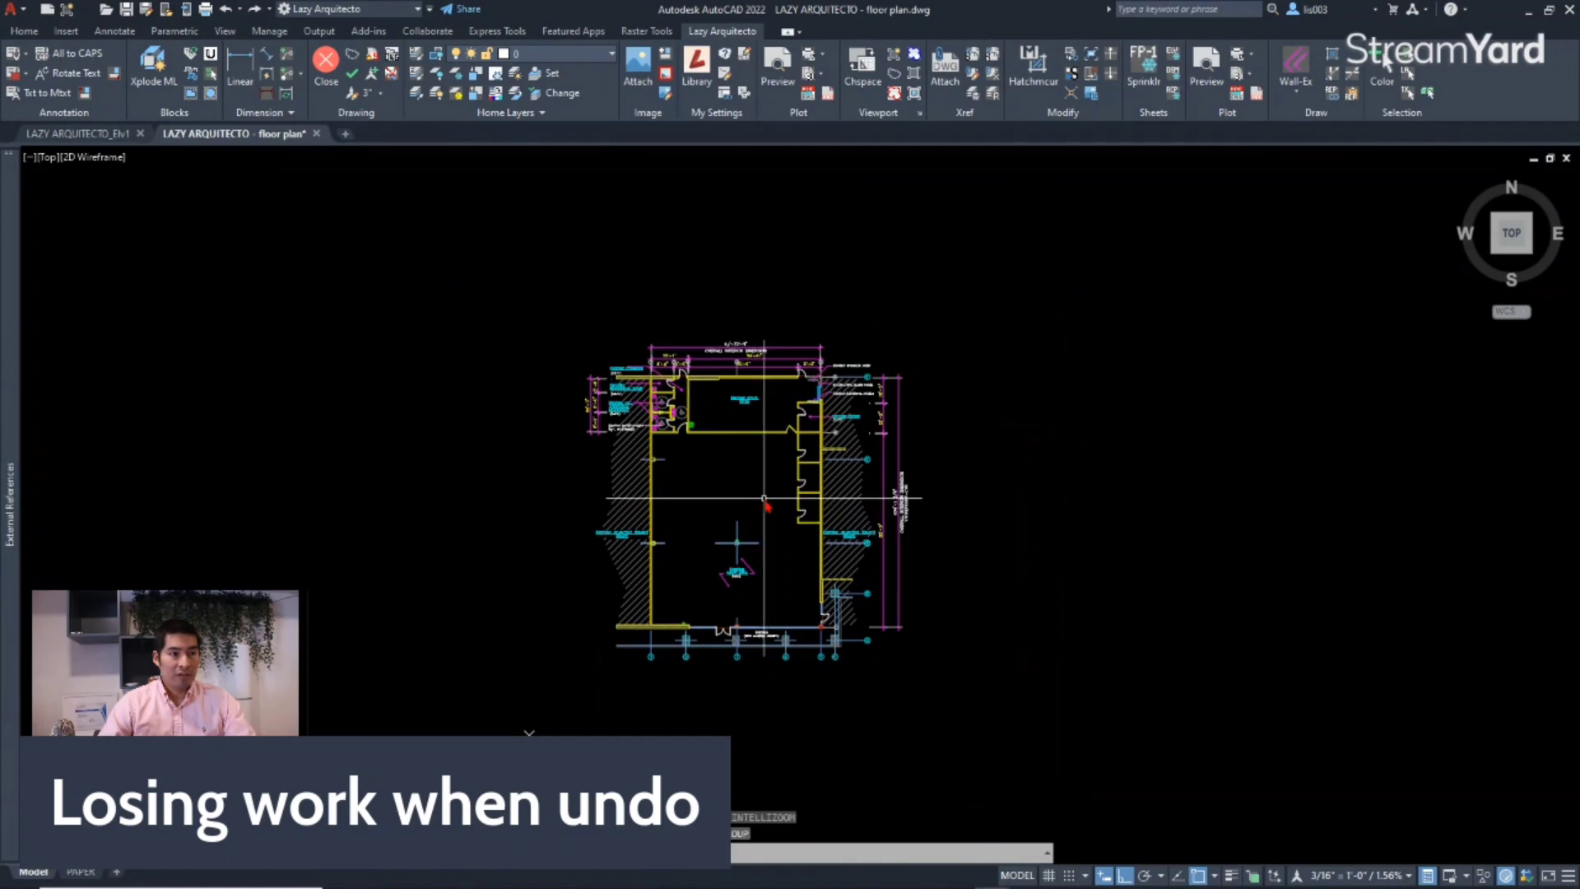
scroll(763, 498, up, 8)
scroll(764, 498, down, 3)
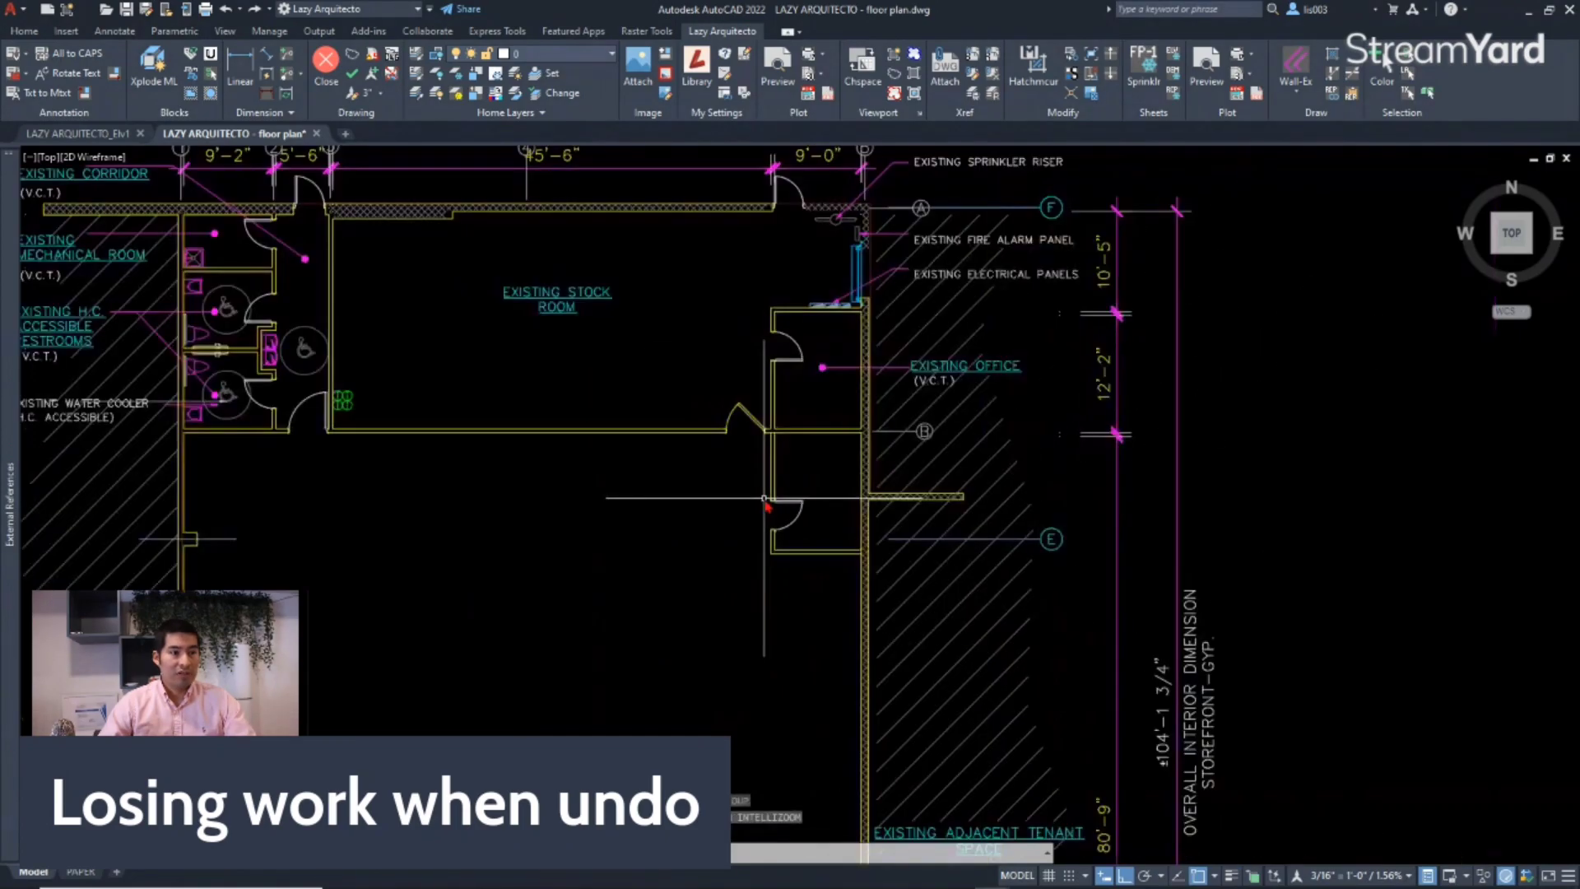
scroll(739, 429, up, 3)
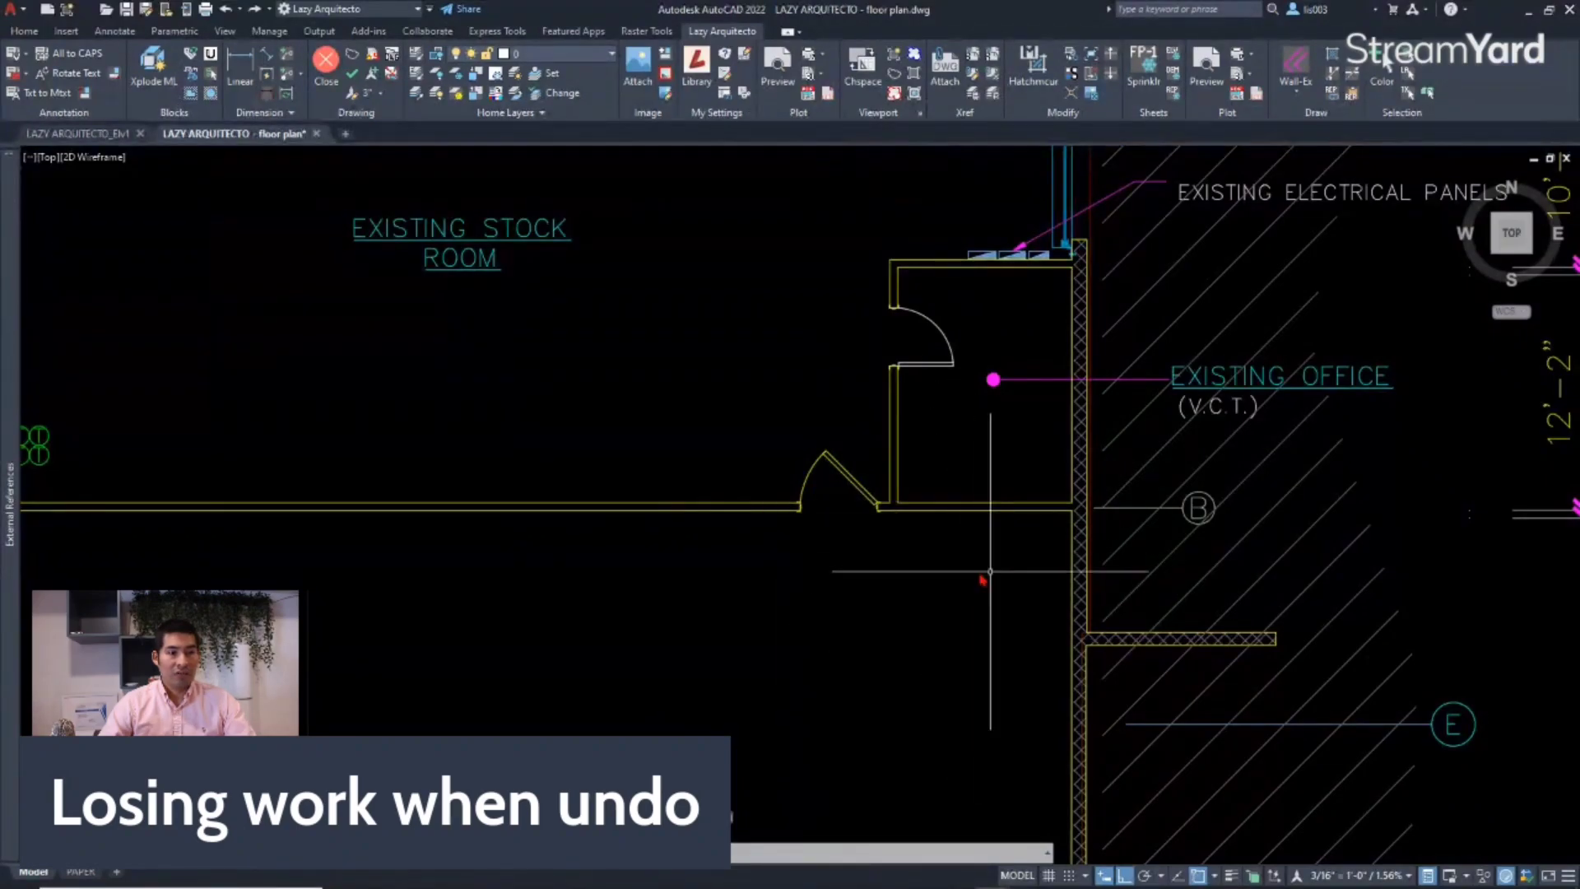
scroll(919, 564, down, 3)
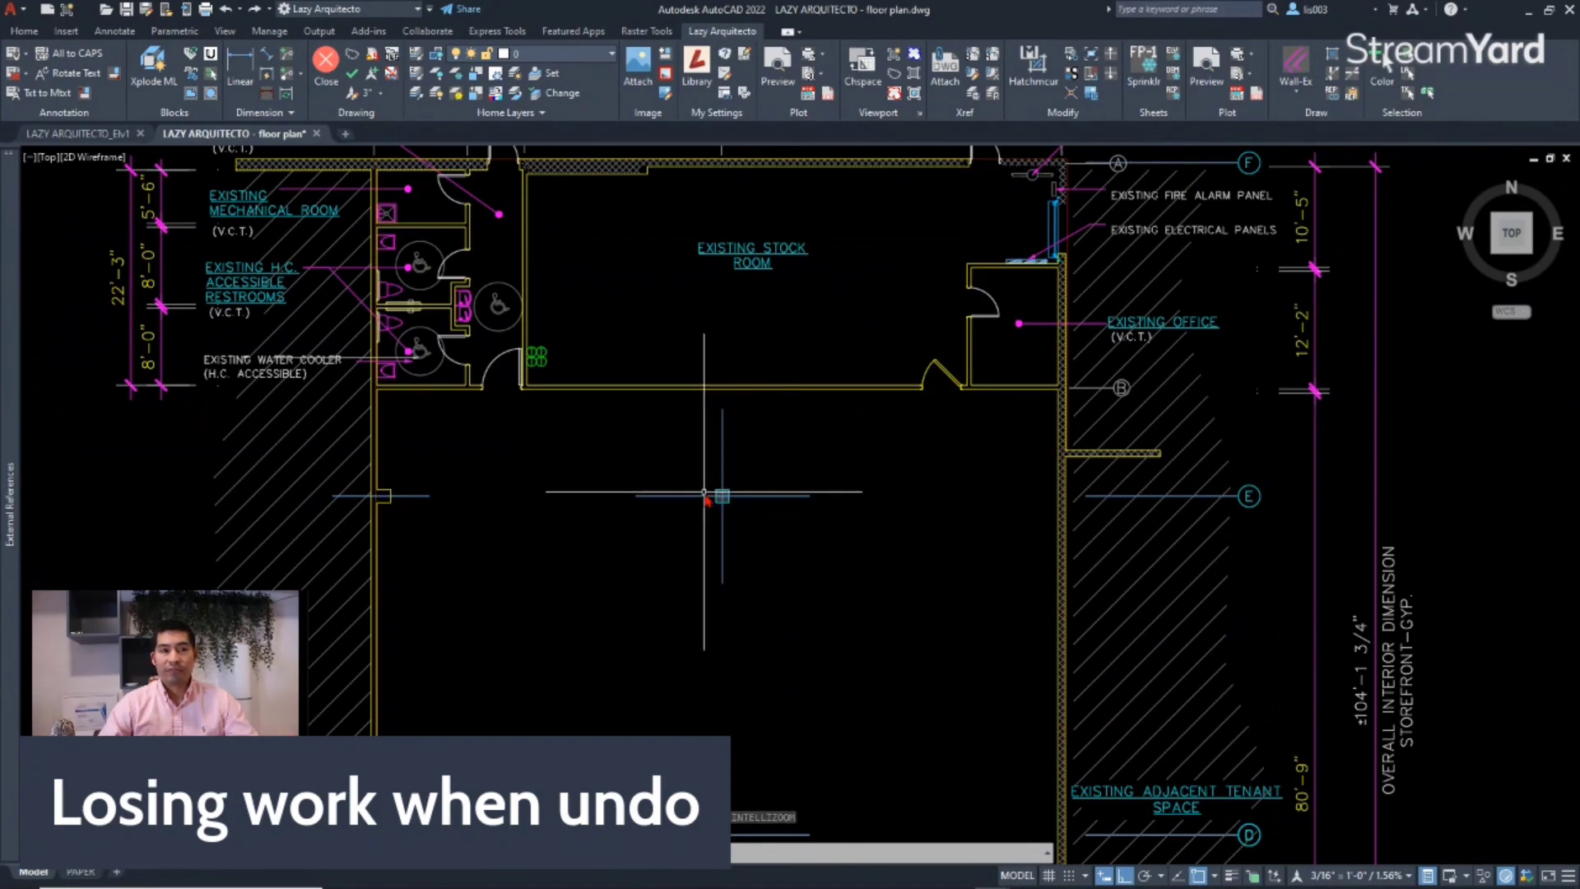
scroll(735, 500, down, 3)
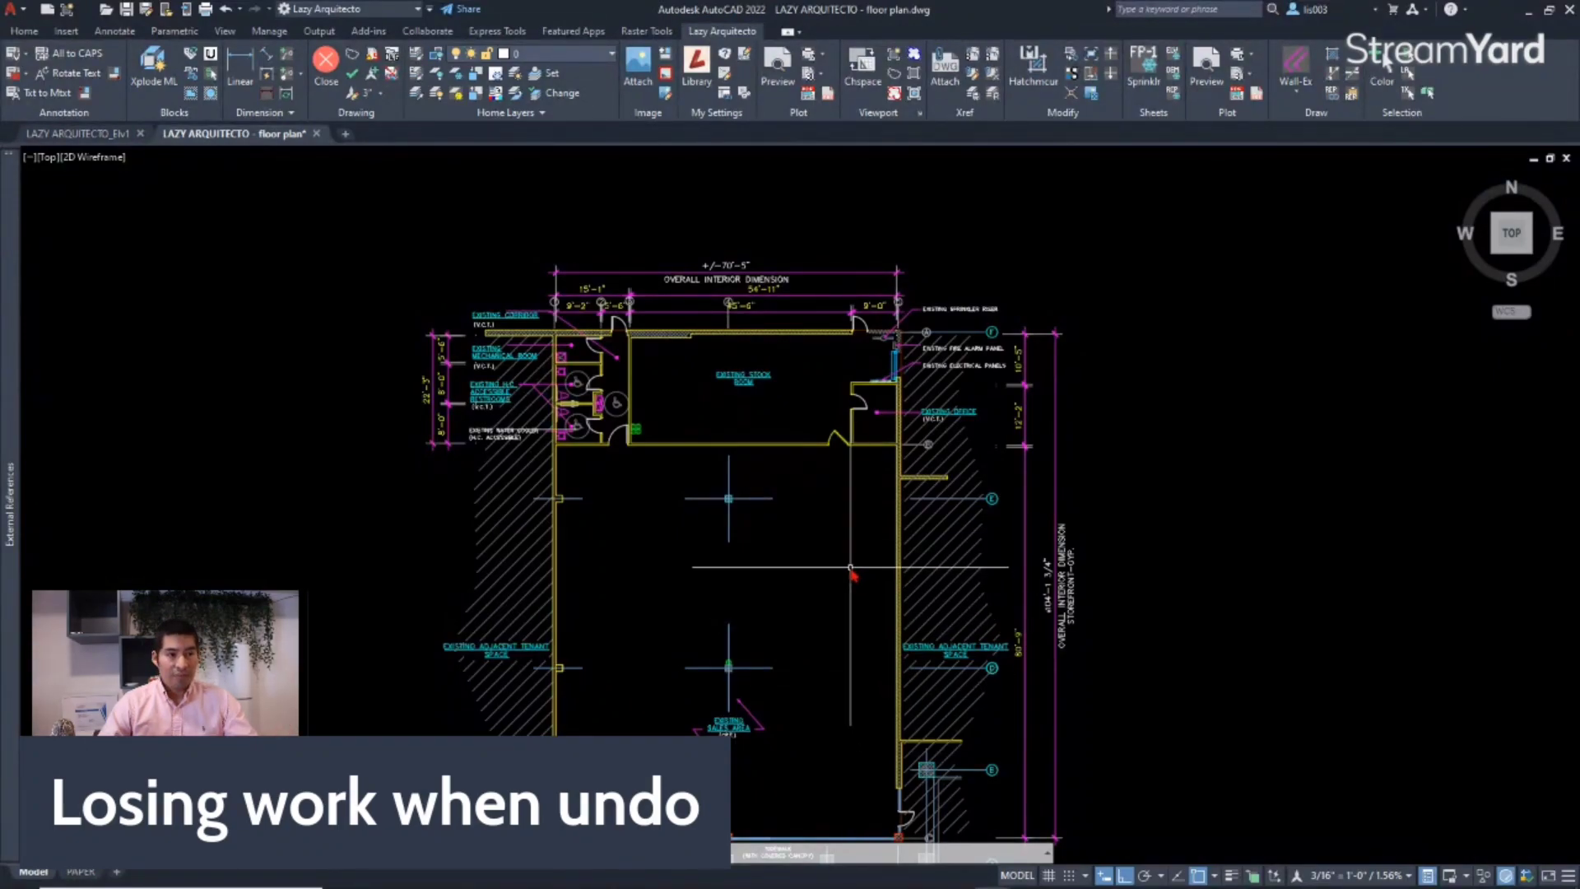
scroll(855, 576, down, 2)
key(ctrl+a)
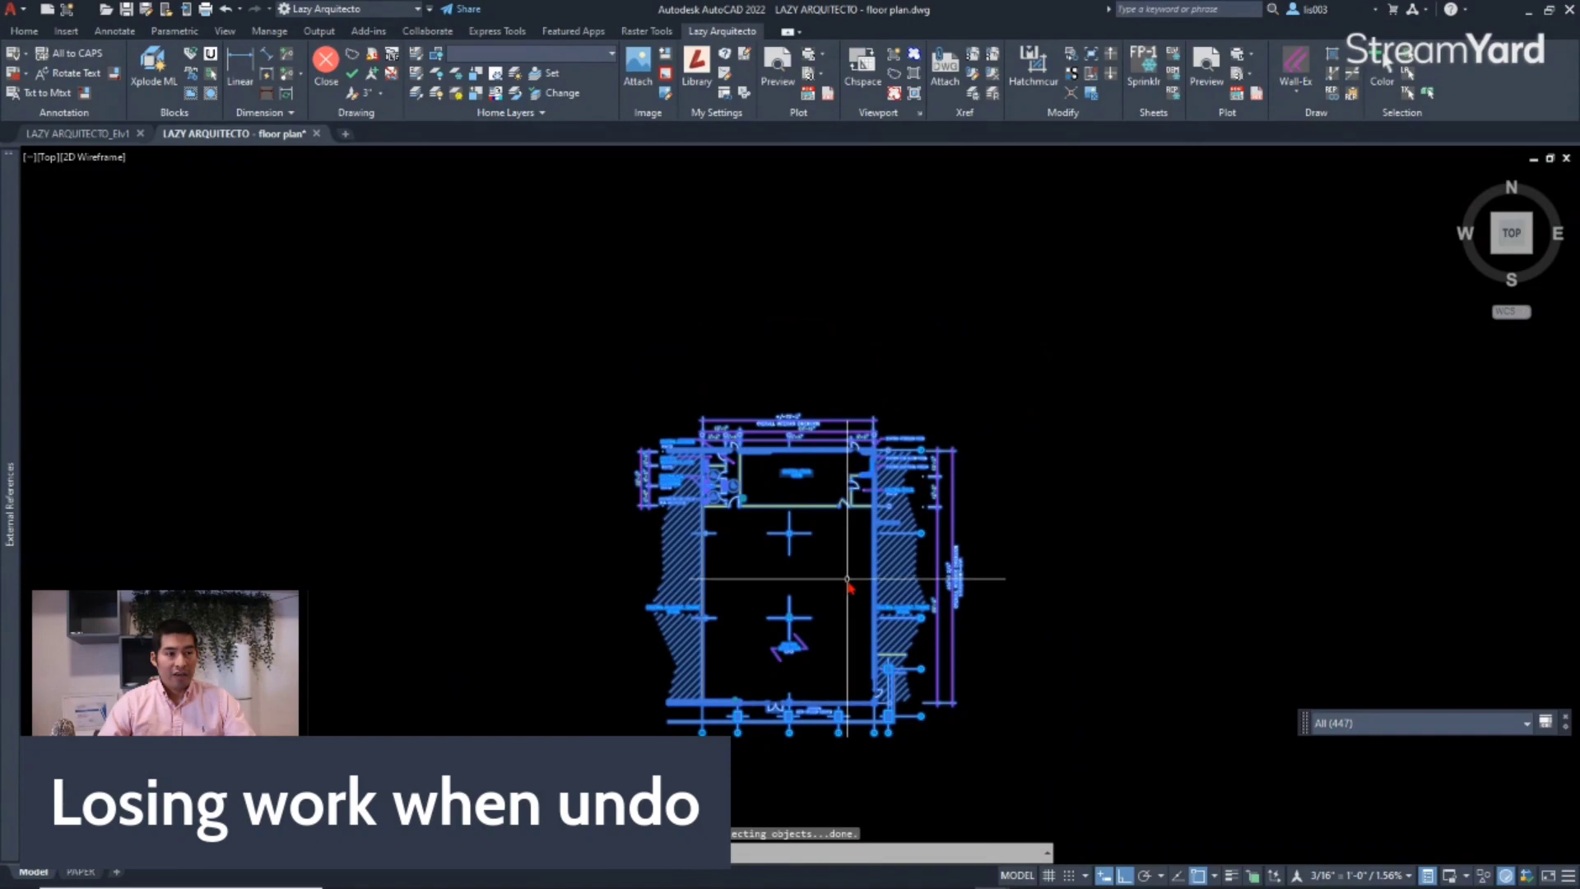
key(Delete)
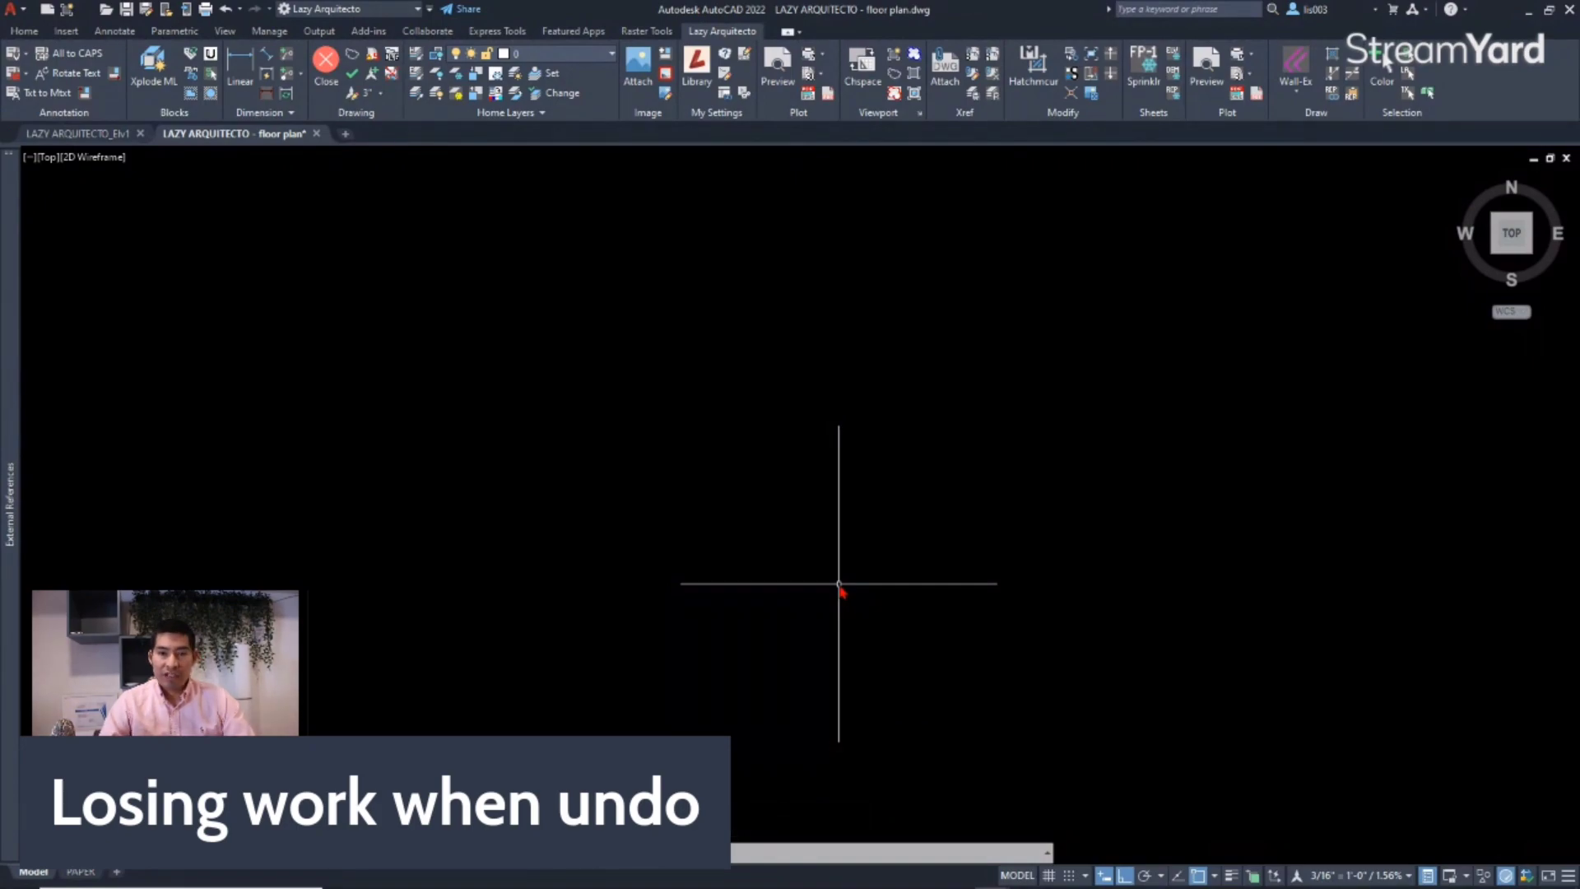
key(ctrl+v)
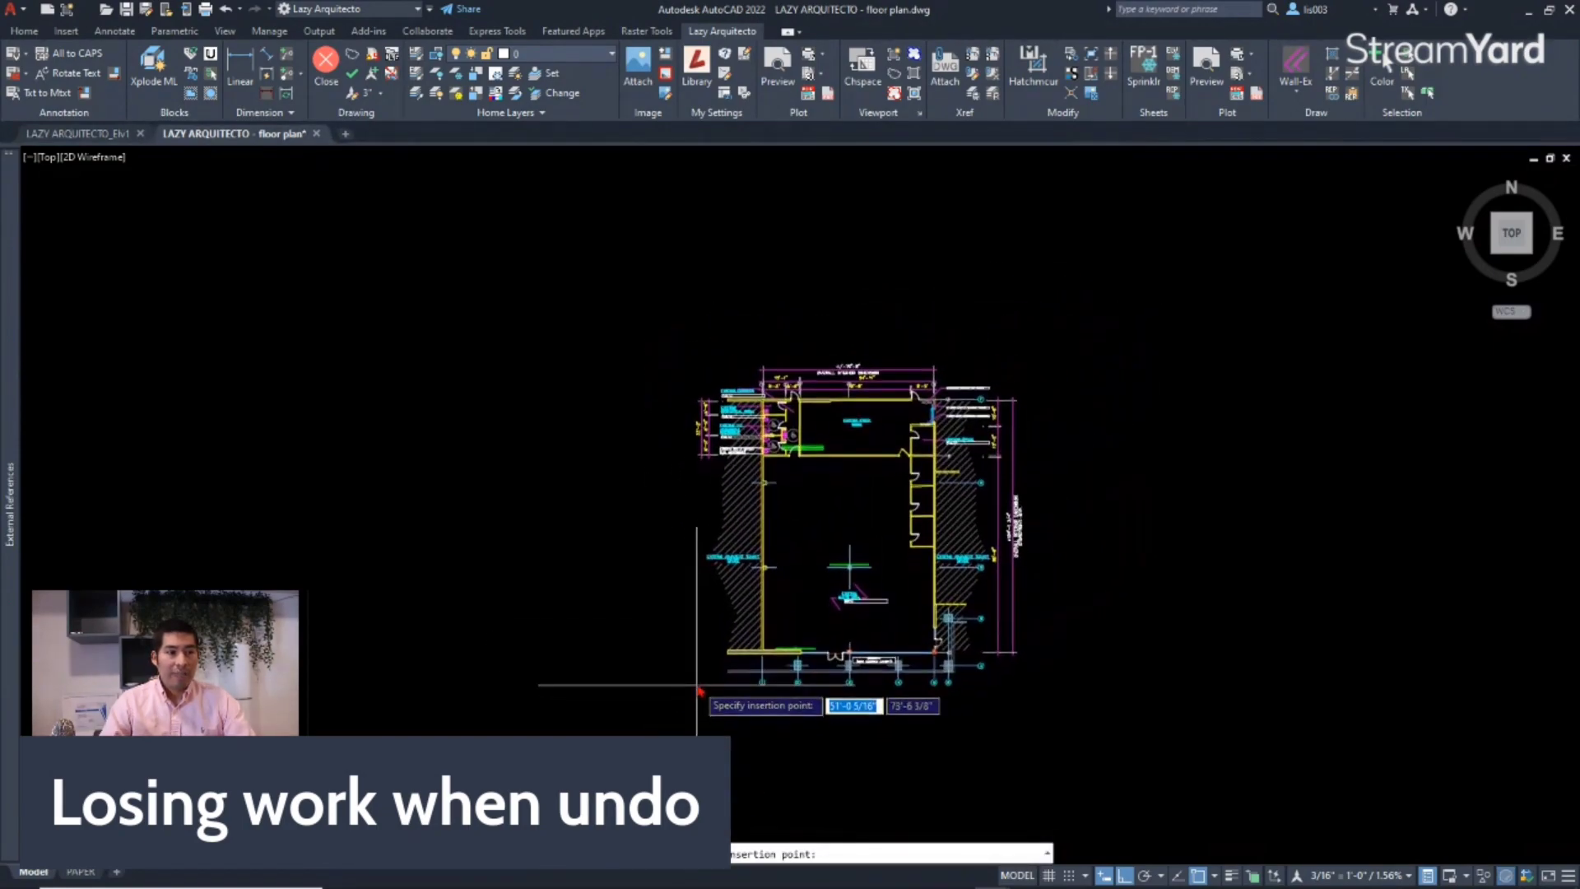
key(Escape)
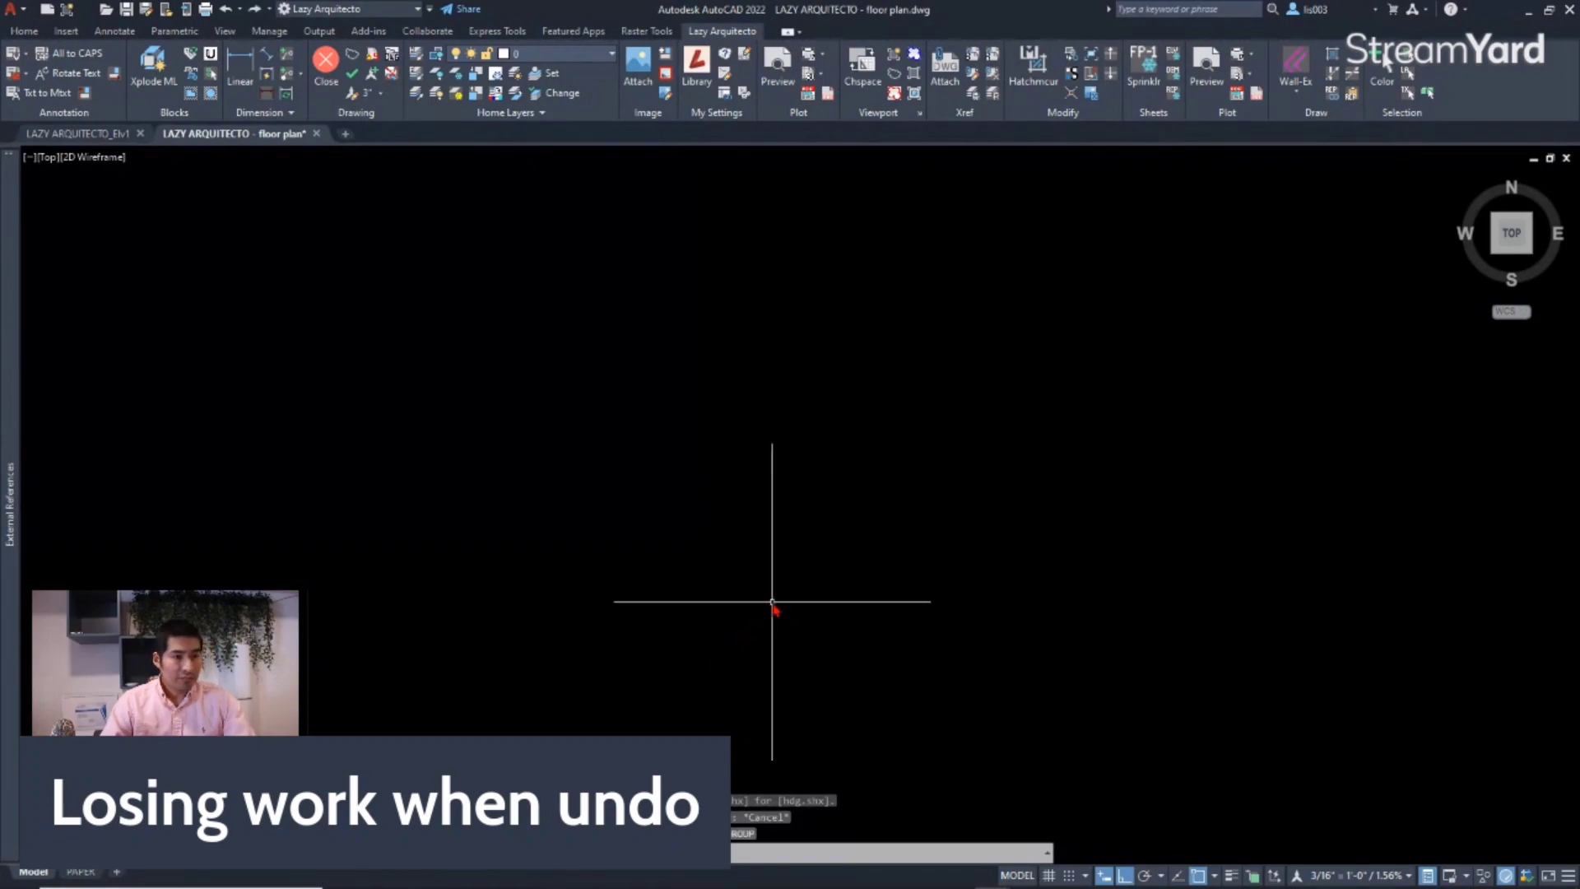
key(ctrl+z)
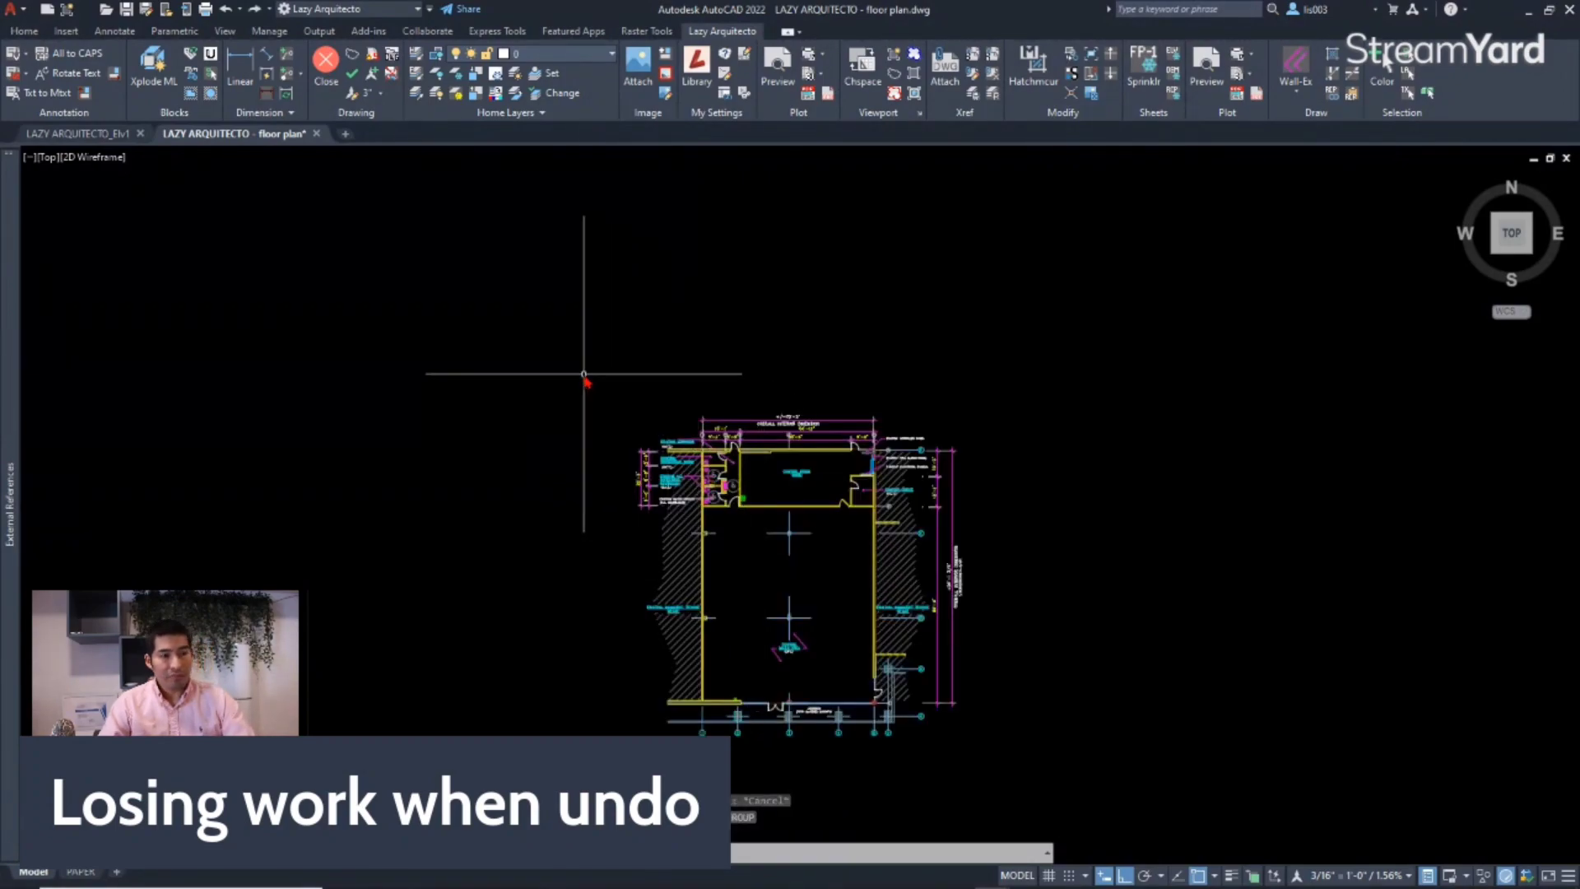
Erase everything in the floor plan except the interior column with its crosshair lines on grid line E.
key(ctrl+a)
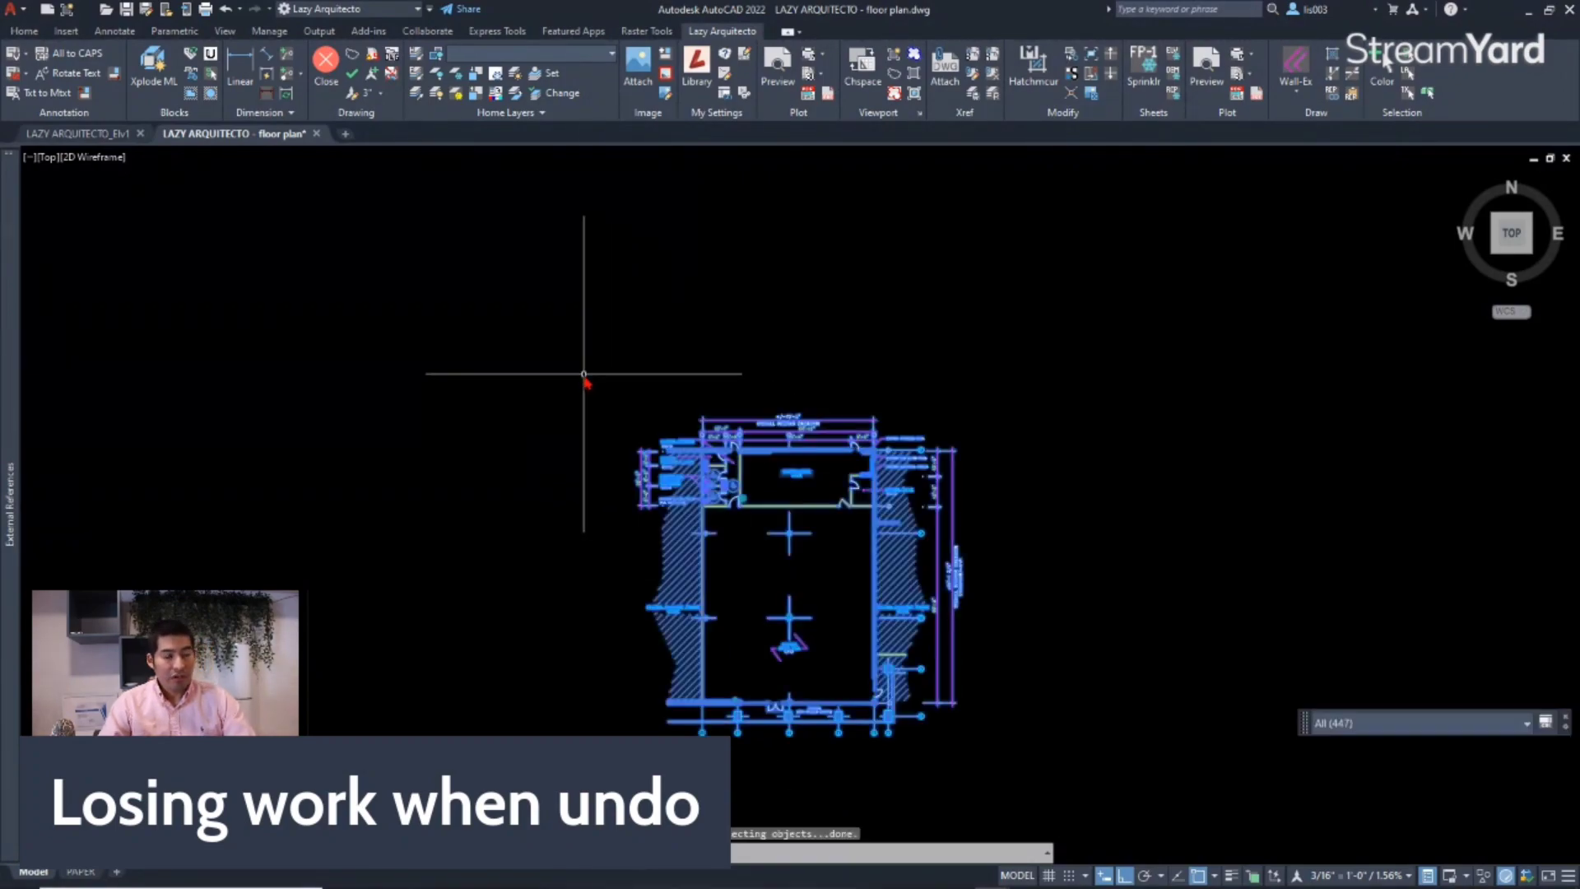
shift+click(792, 536)
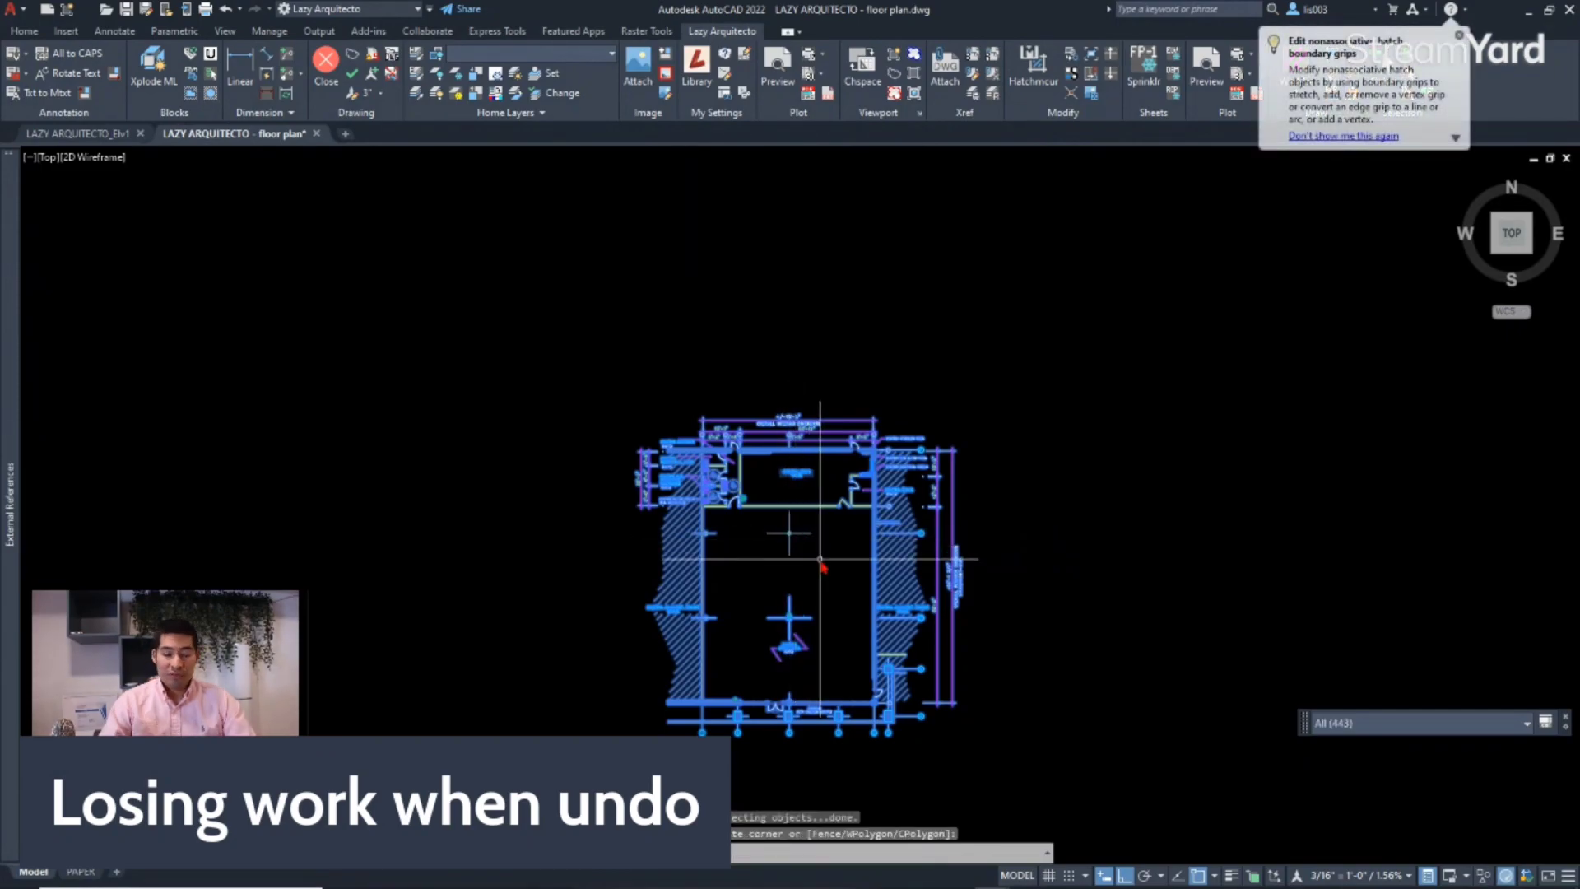
key(Delete)
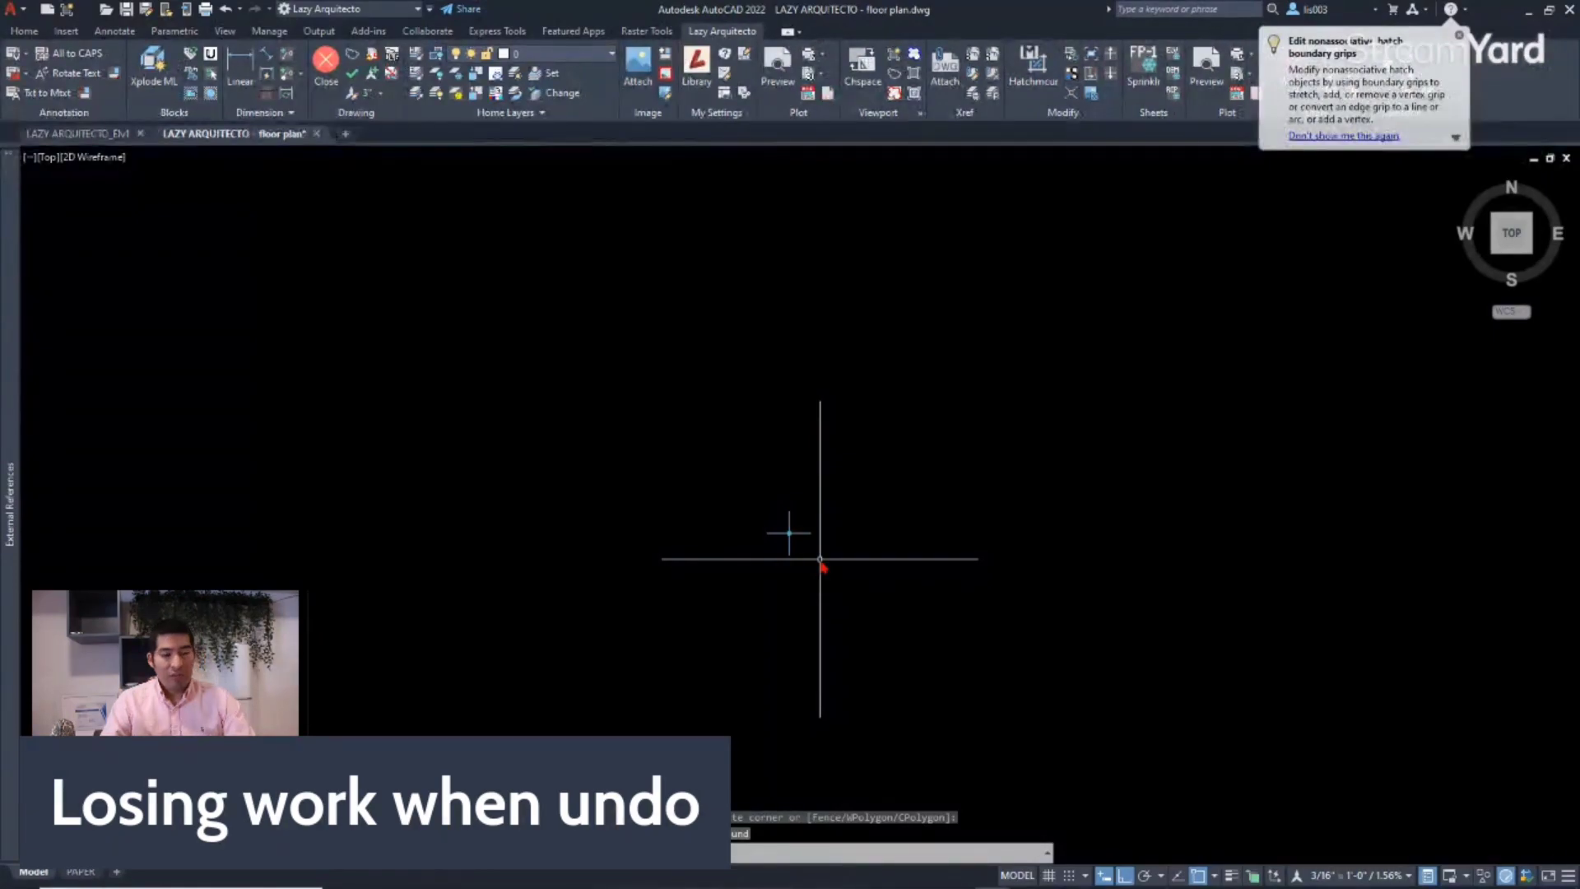
Paste the copied floor plan with its added rooms around the remaining column, aligning it by eye.
key(ctrl+v)
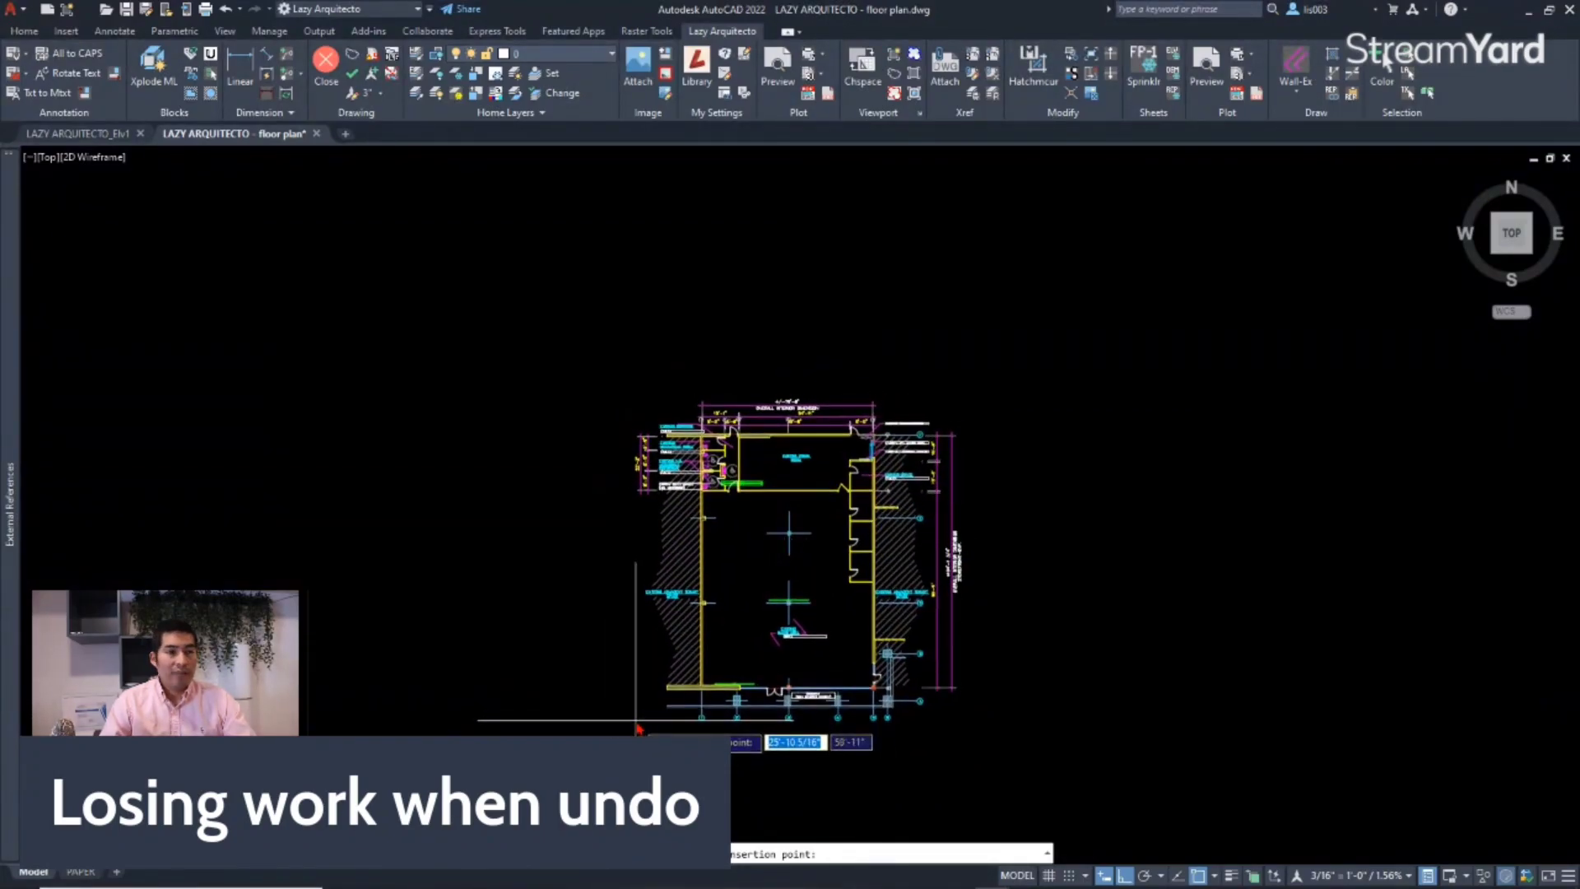
click(638, 727)
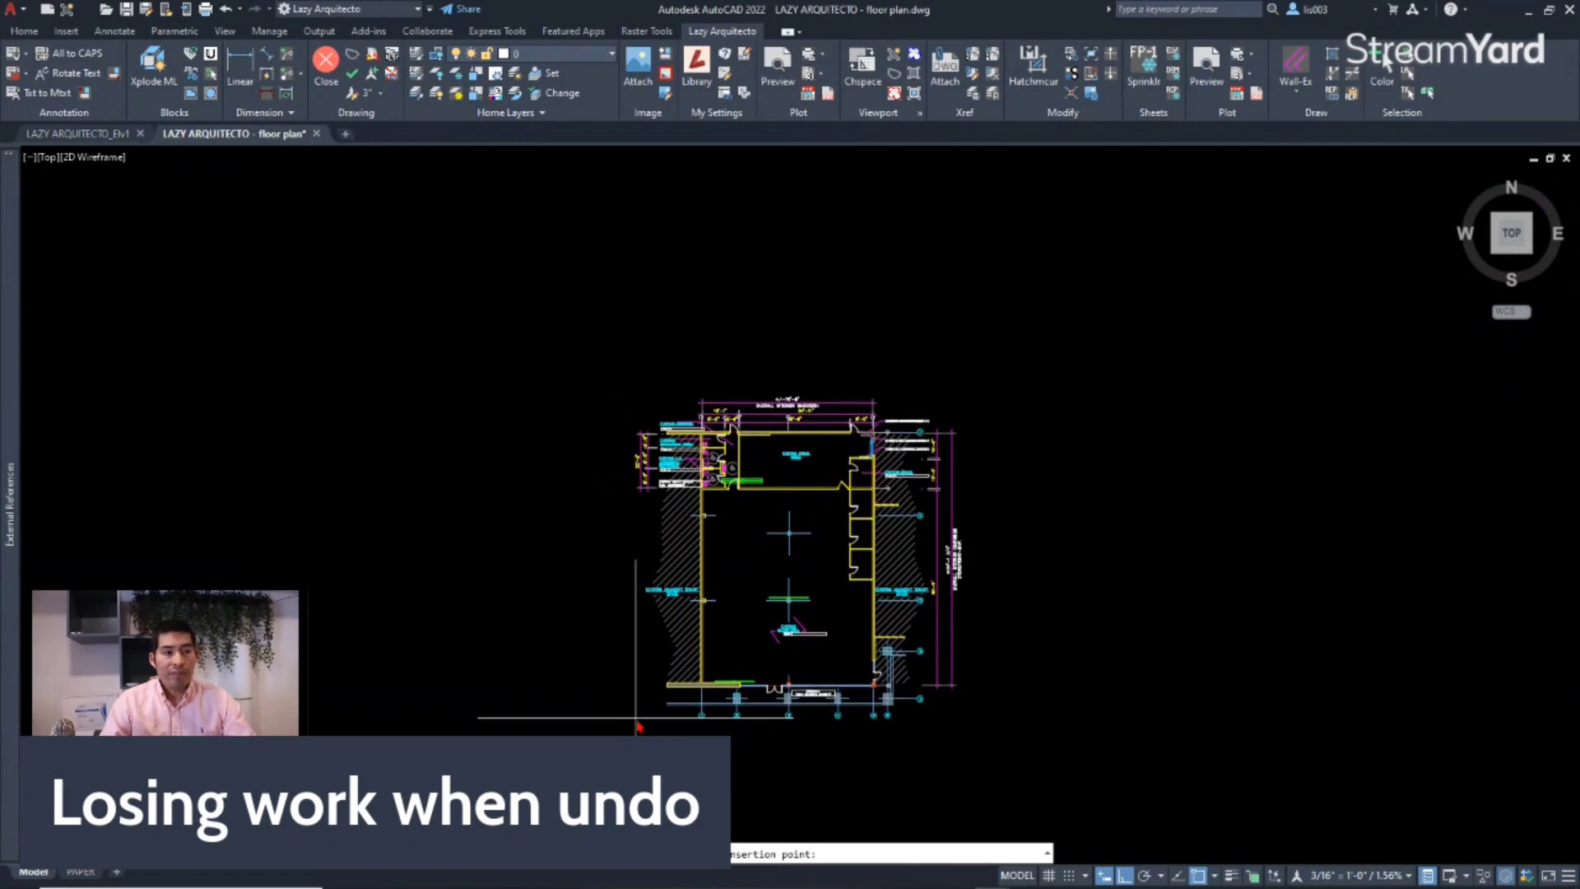
scroll(821, 561, up, 4)
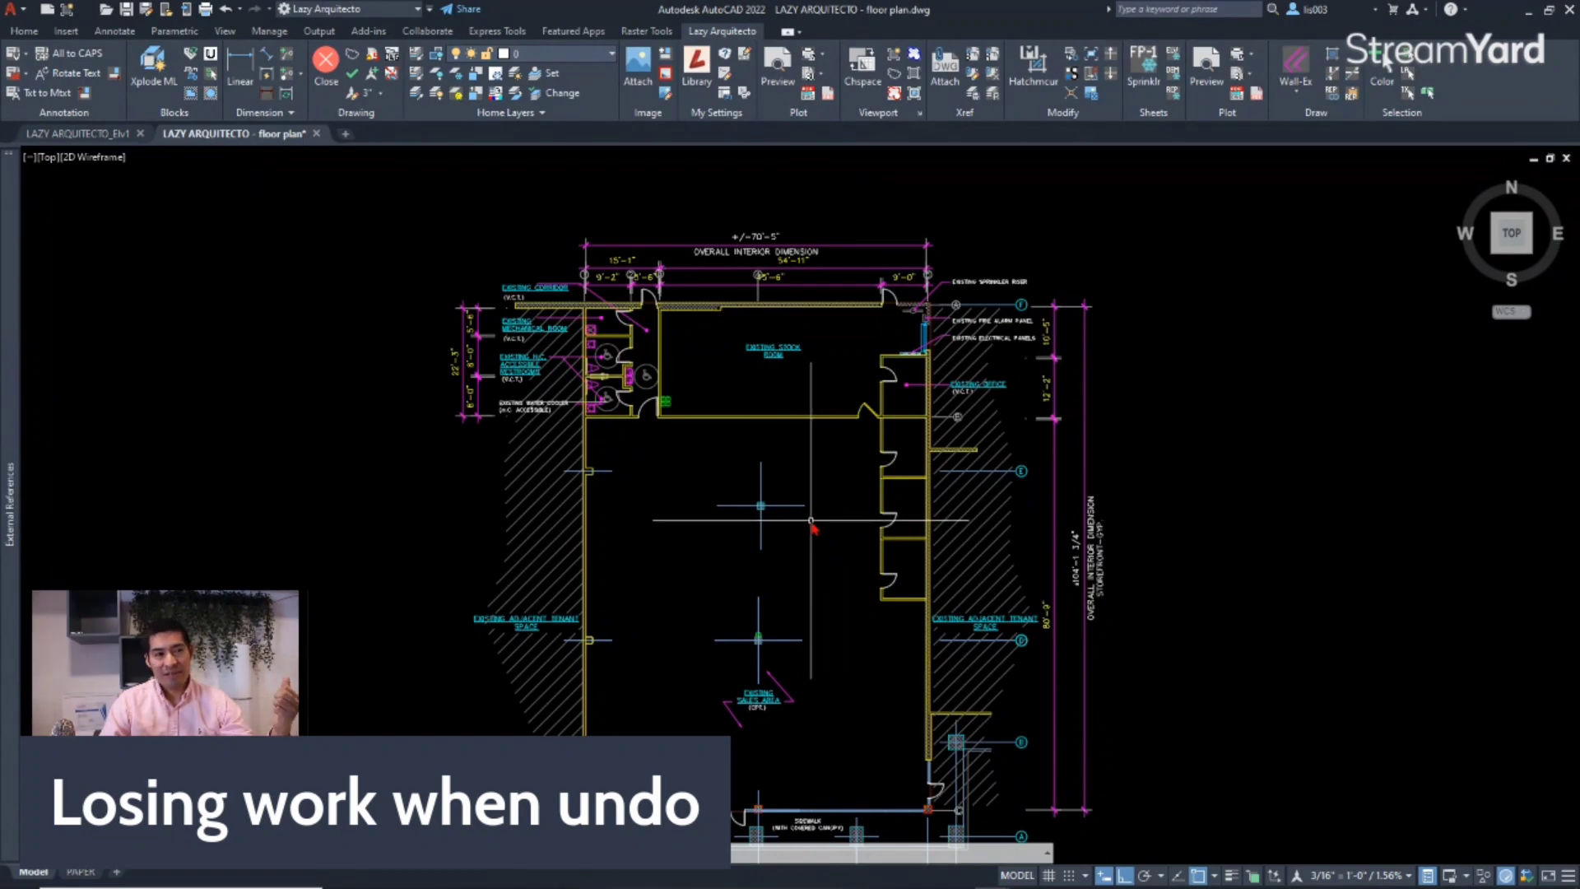
scroll(811, 520, down, 4)
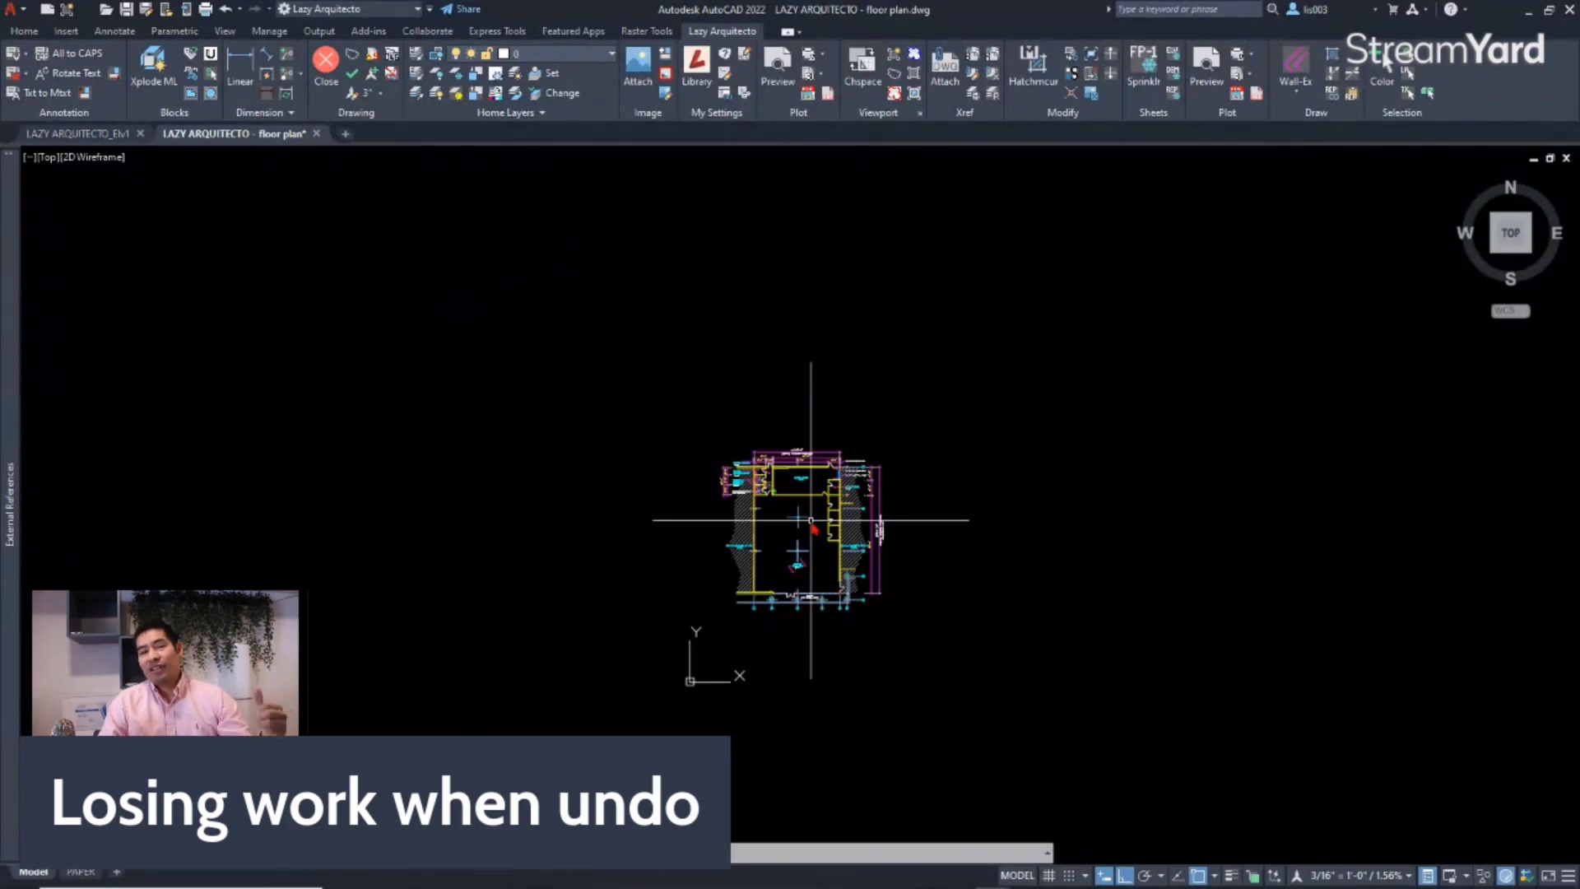
Switch to the LAZY ARQUITECTO_Elv1 drawing and examine the two pairs of horizontal mullion lines in the adjacent space's storefront.
click(78, 134)
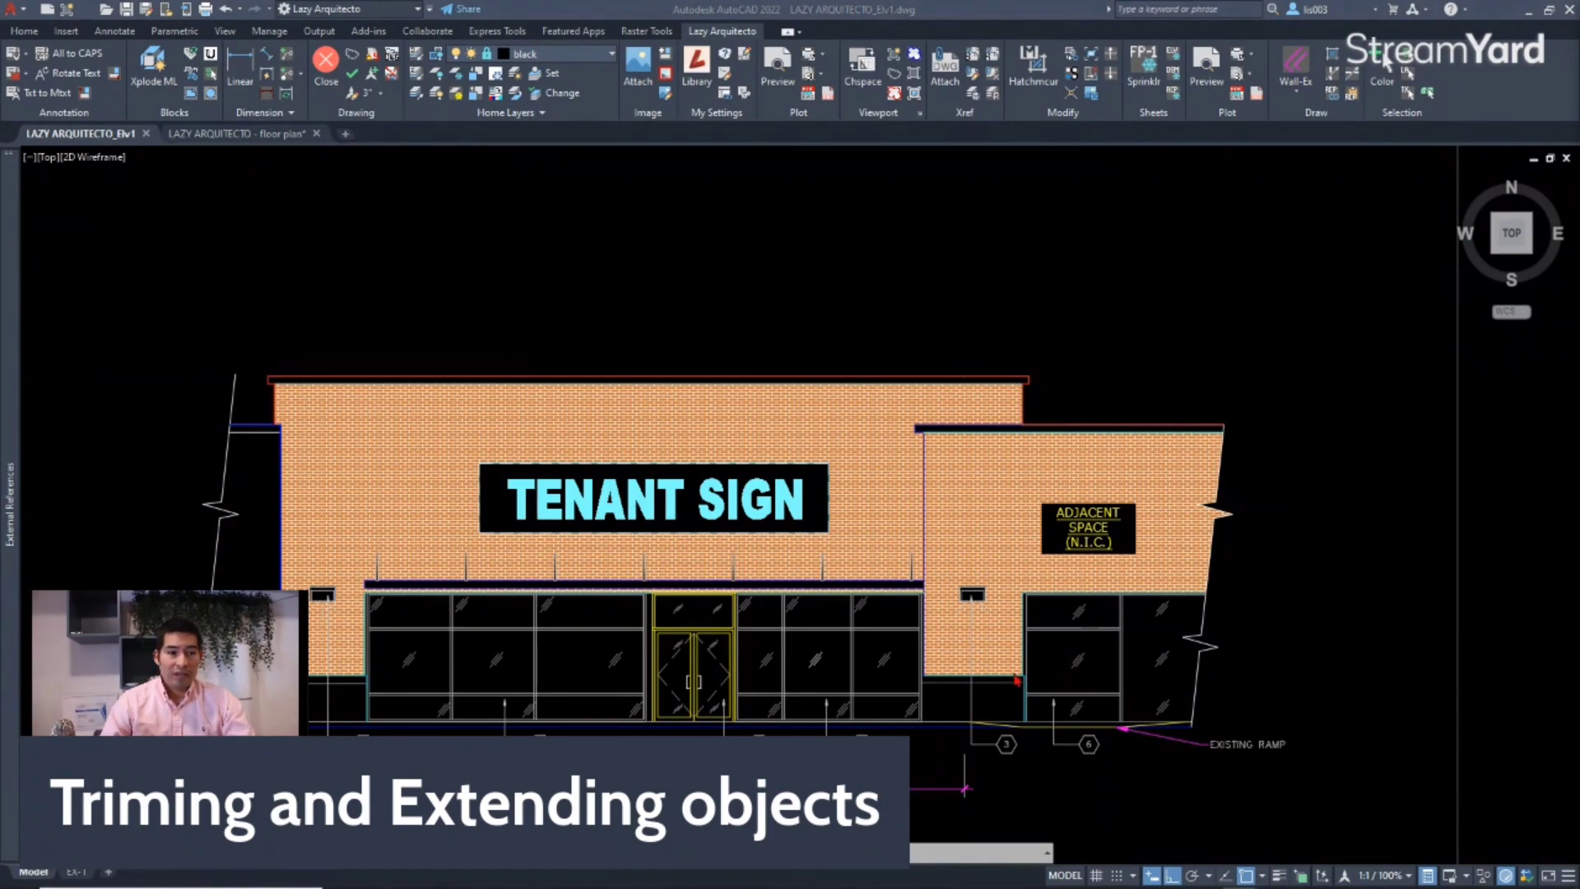
scroll(1153, 688, up, 6)
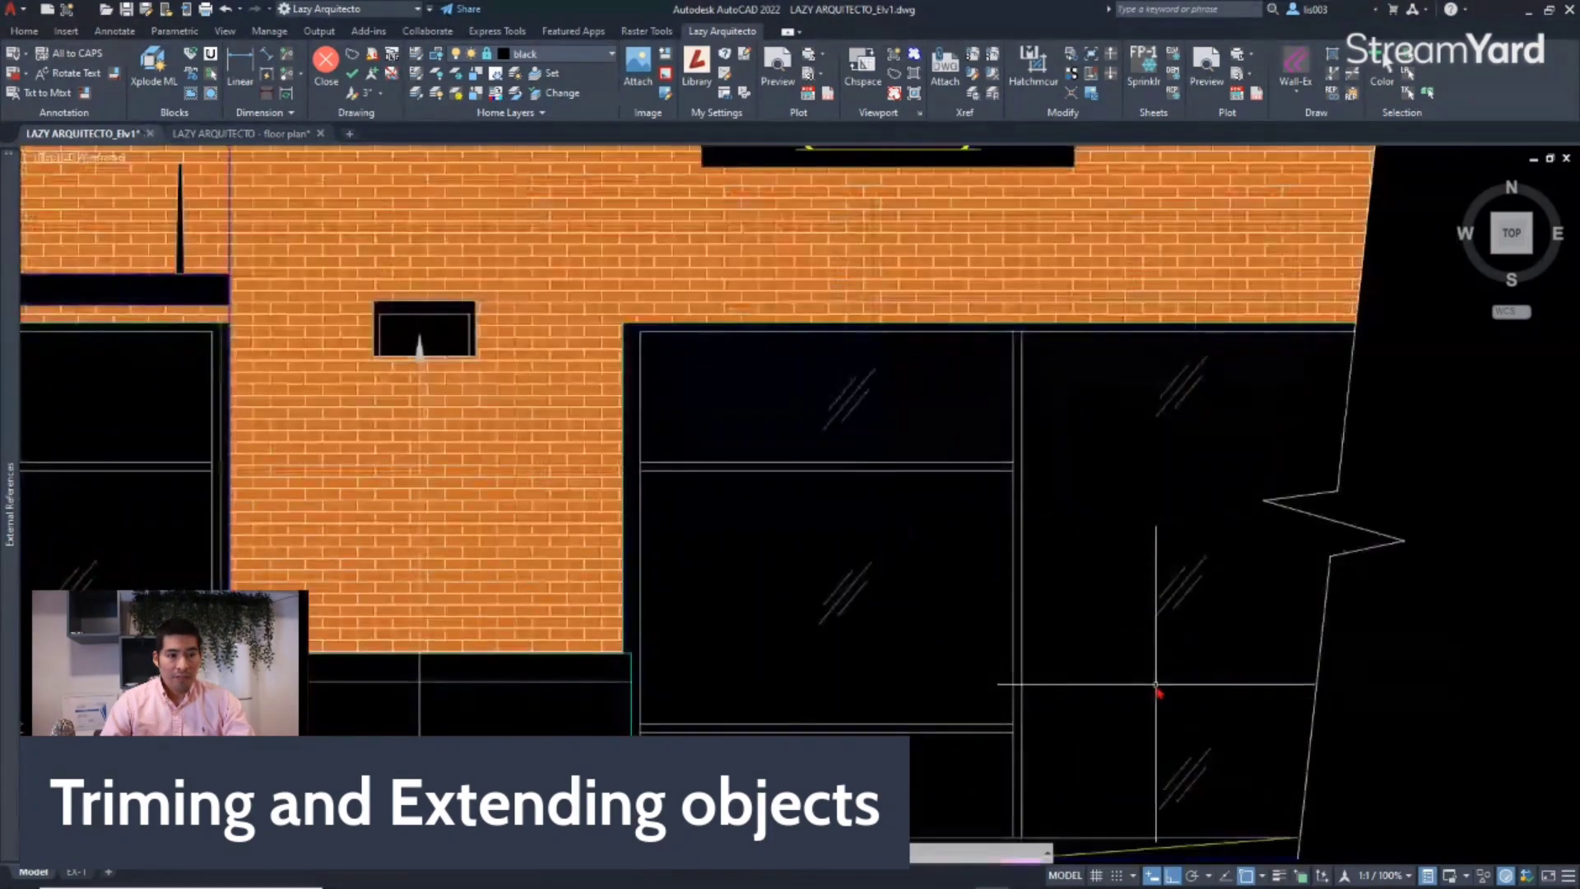
scroll(1067, 641, down, 5)
scroll(1102, 670, up, 5)
middle_drag(1065, 659, 1025, 668)
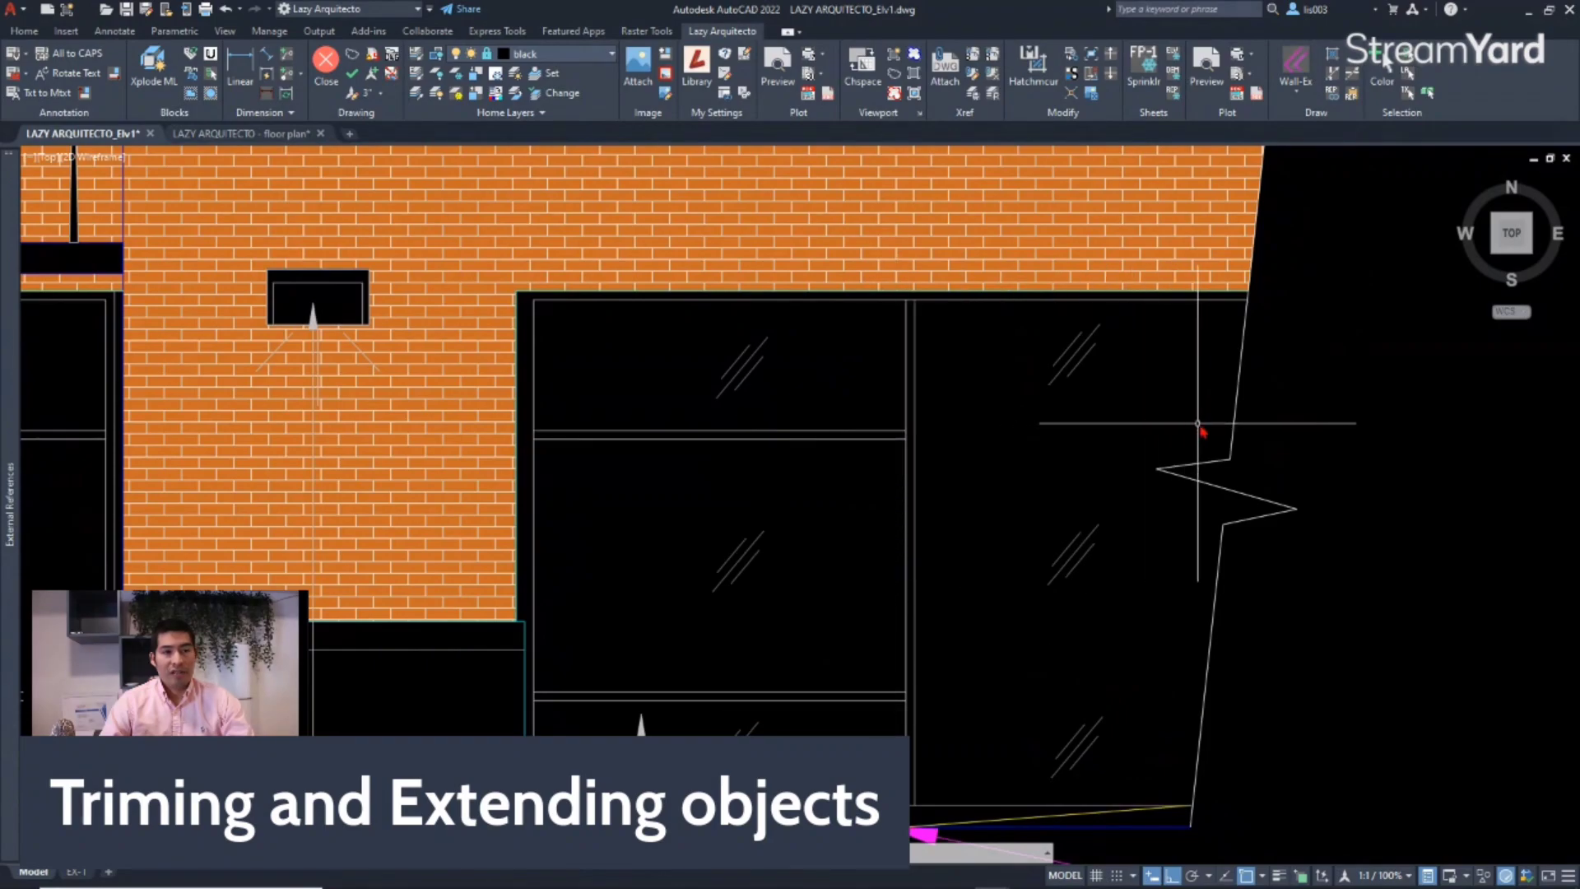
click(858, 724)
click(835, 426)
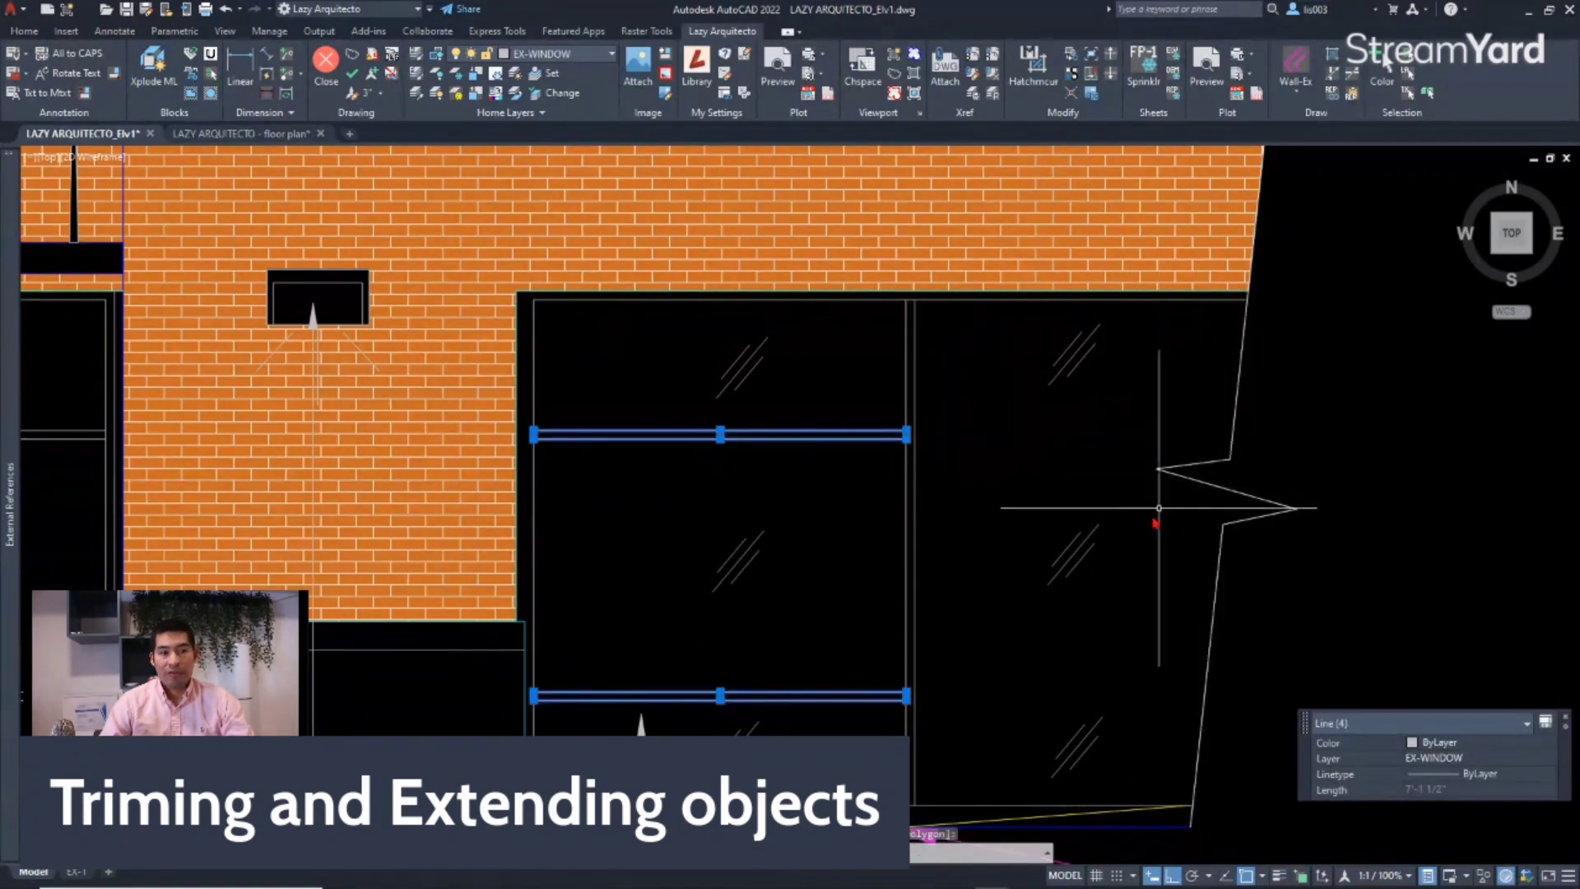
key(Escape)
Extend both pairs of horizontal mullion lines across the vertical mullion to the slanted break line, using fence selections in two passes.
text(E)
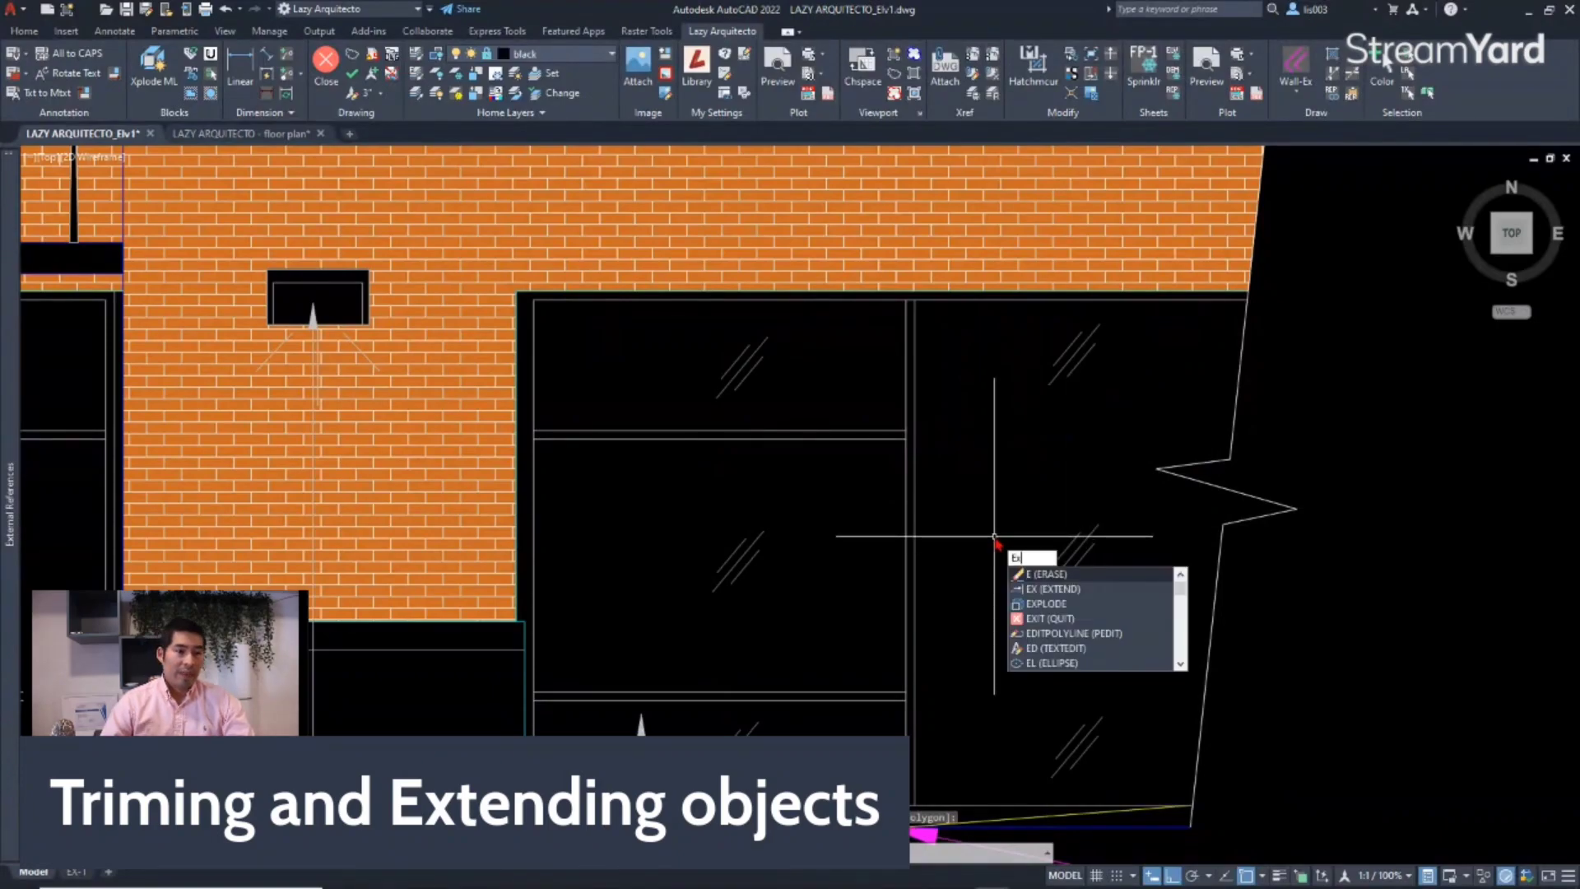
text(x)
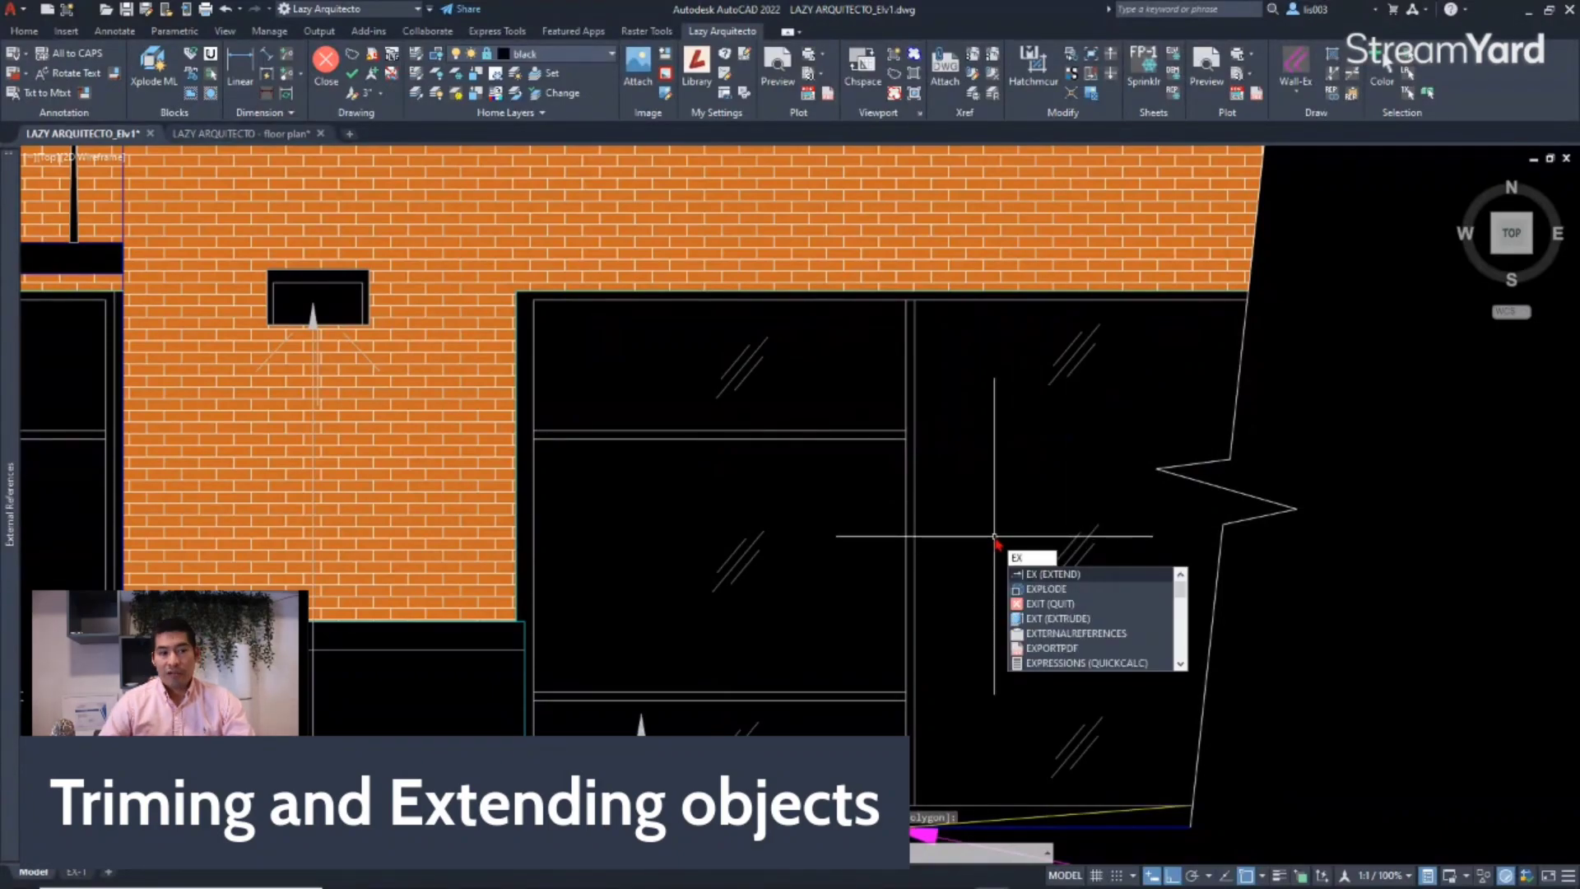
key(Return)
click(848, 736)
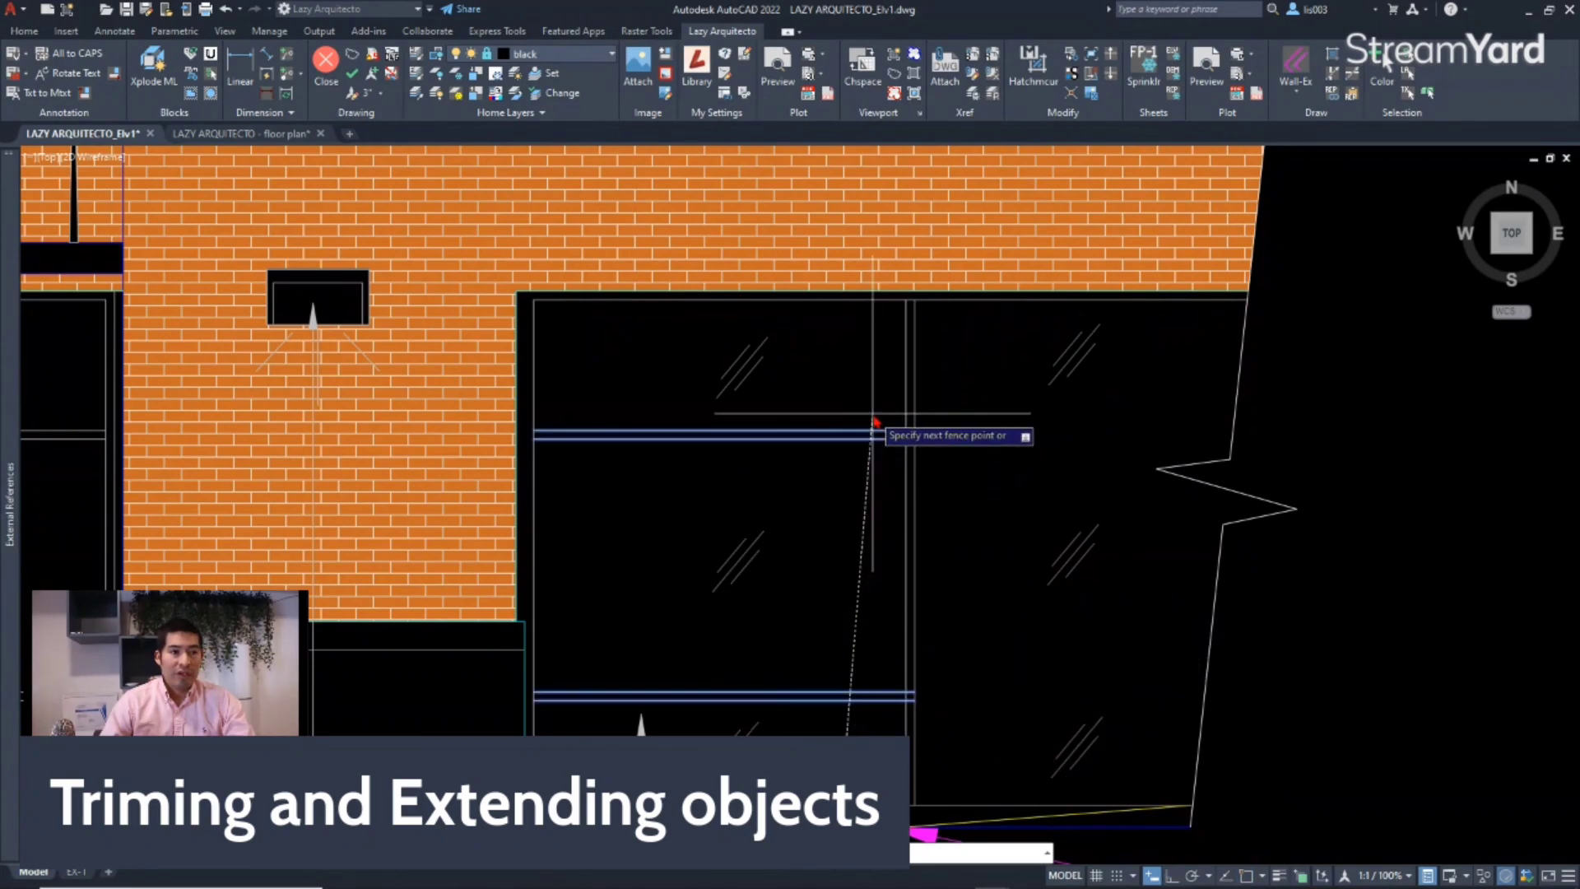
key(Return)
click(876, 720)
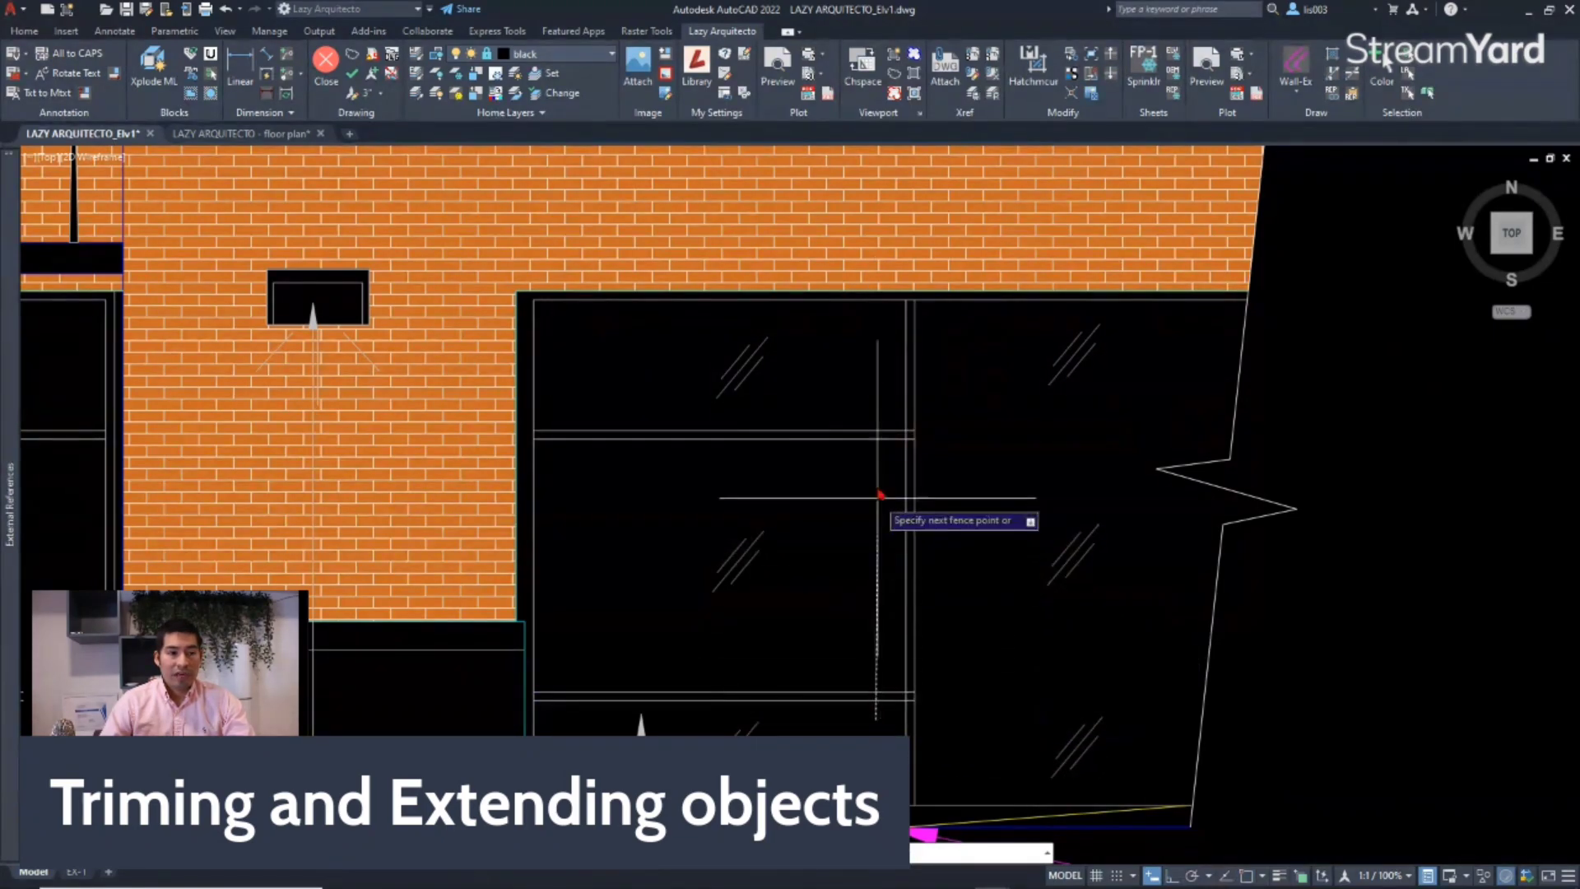
key(Return)
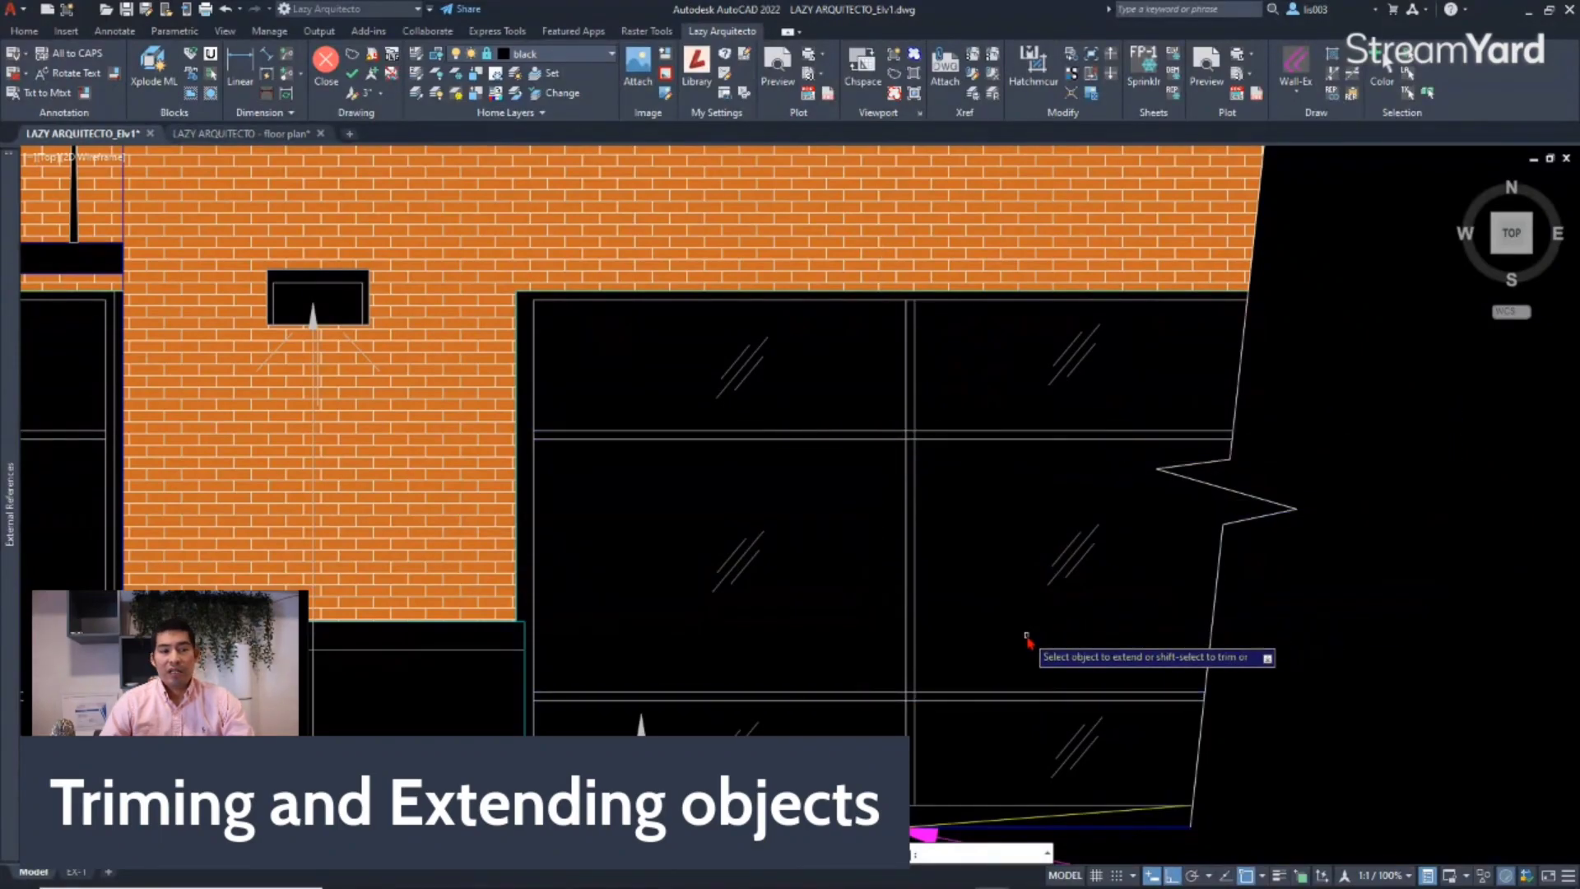
key(Escape)
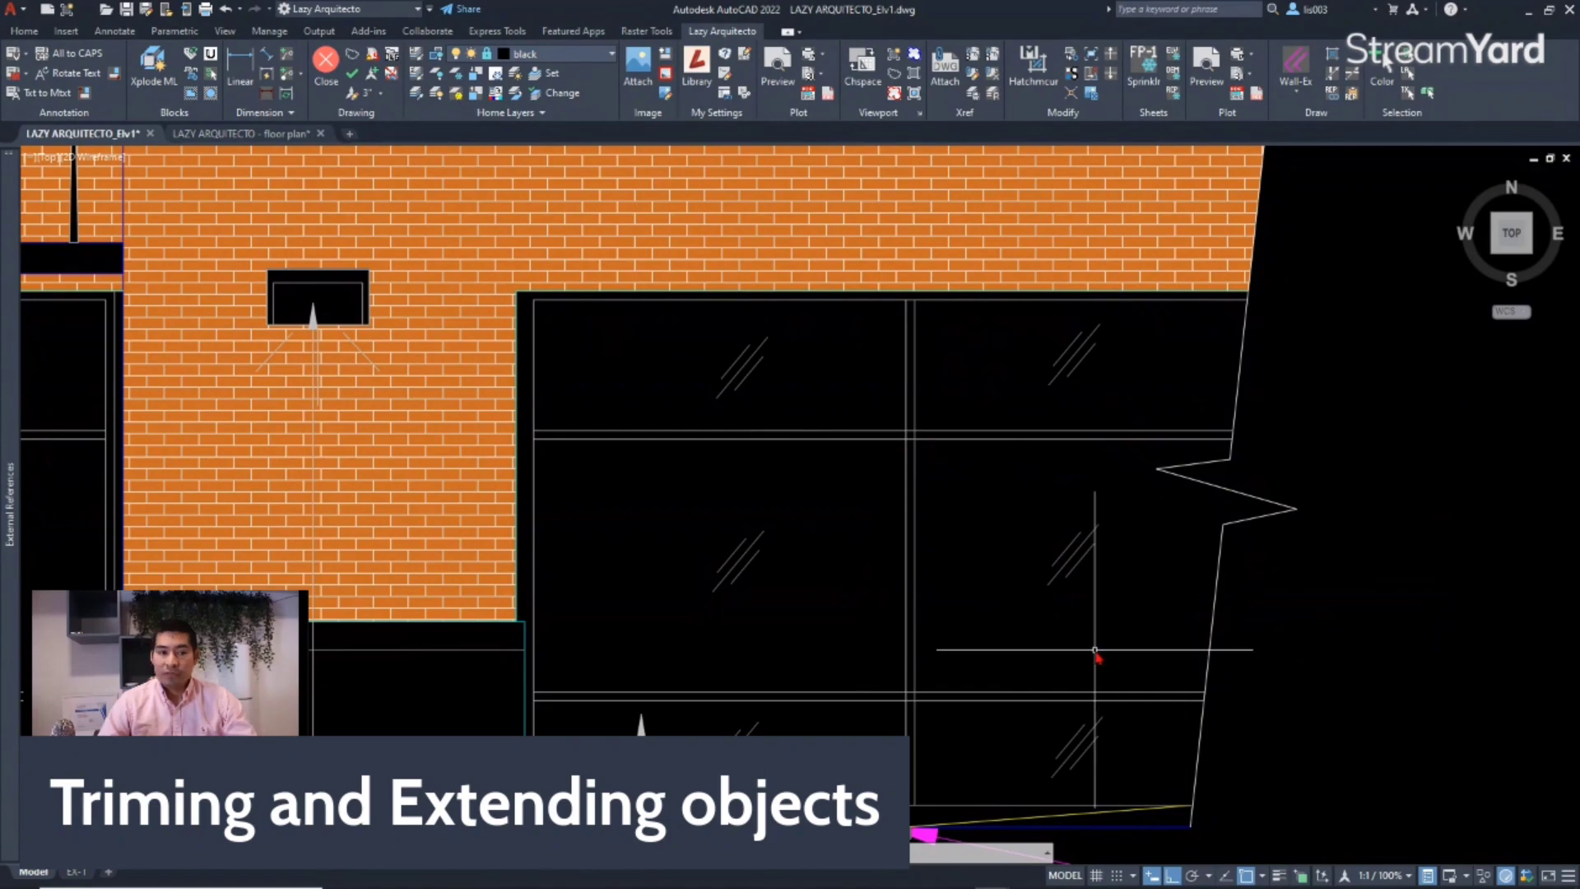
Trim the upper pair of horizontal mullion lines where they cross the vertical mullion in the adjacent space's storefront, using a fence selection.
text(TR)
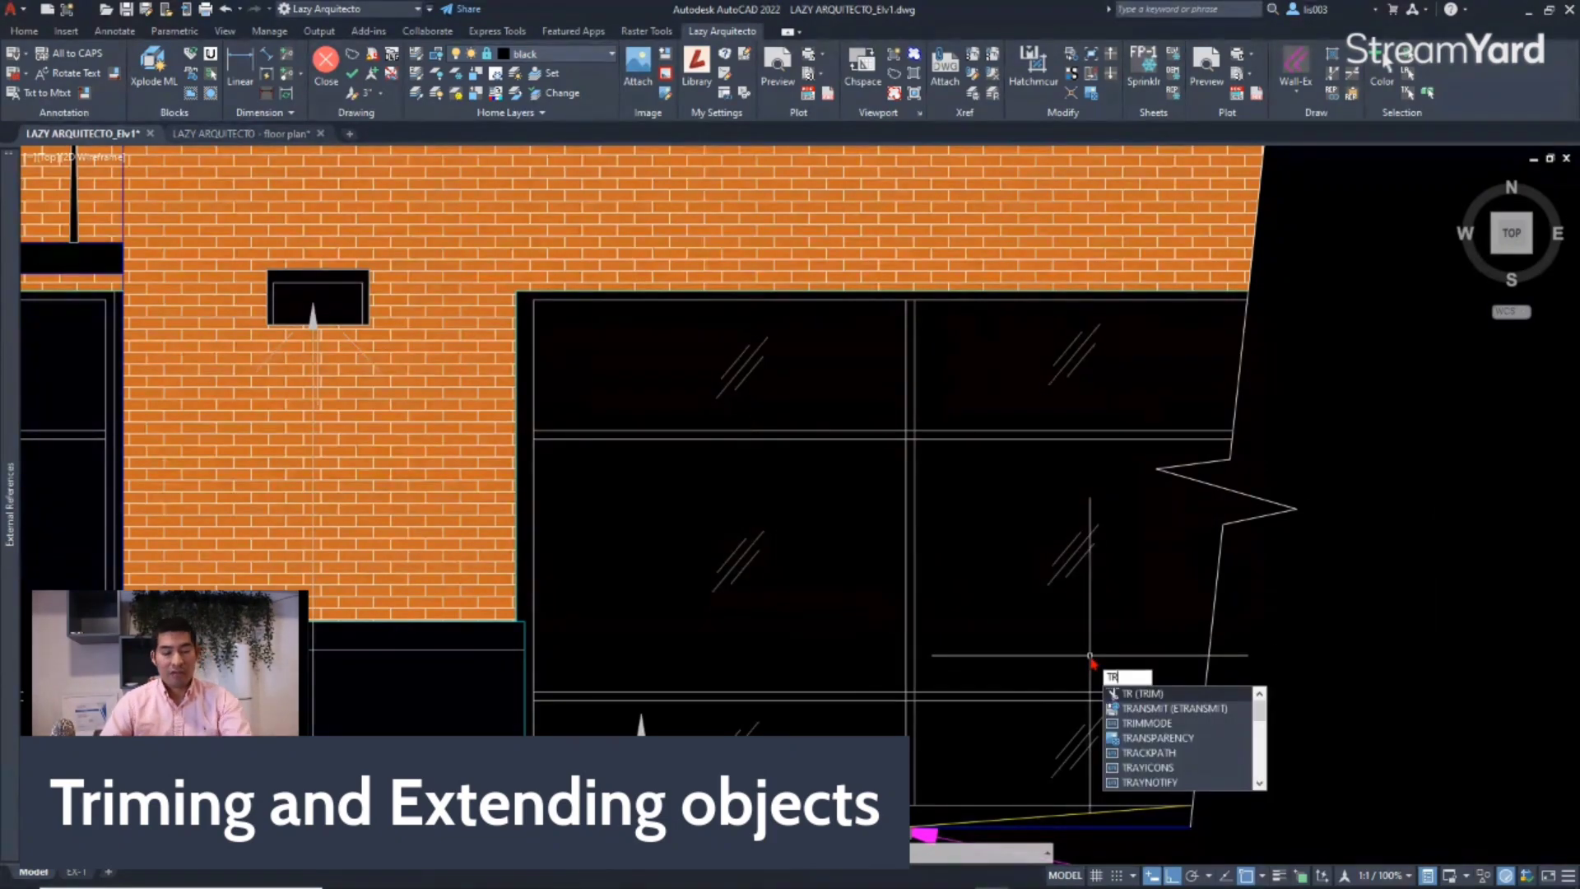
key(Return)
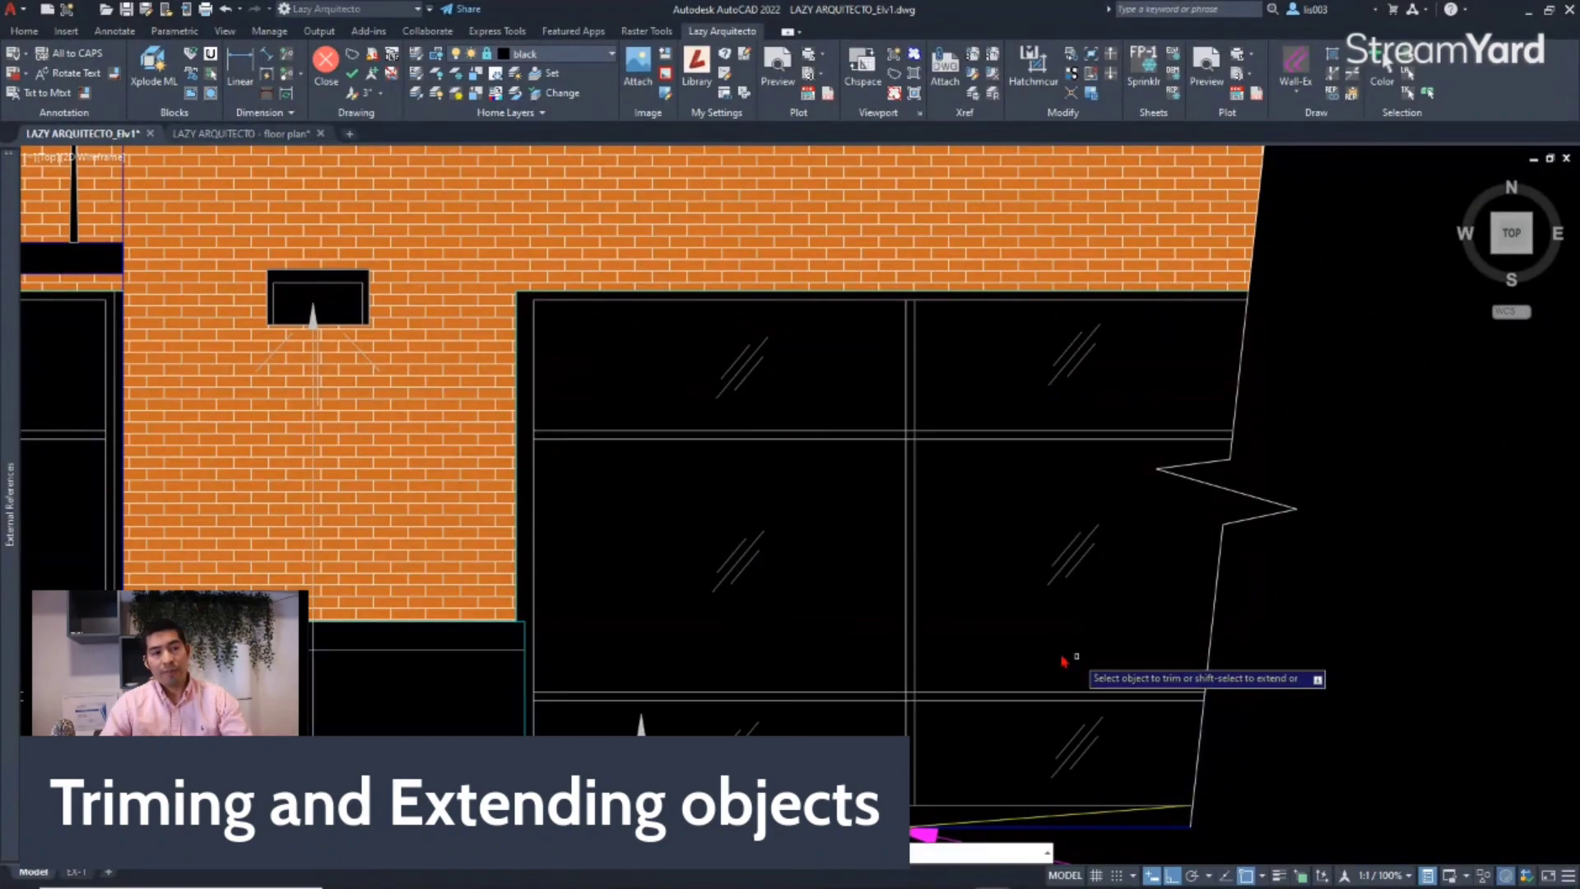
scroll(916, 413, up, 5)
scroll(910, 461, up, 2)
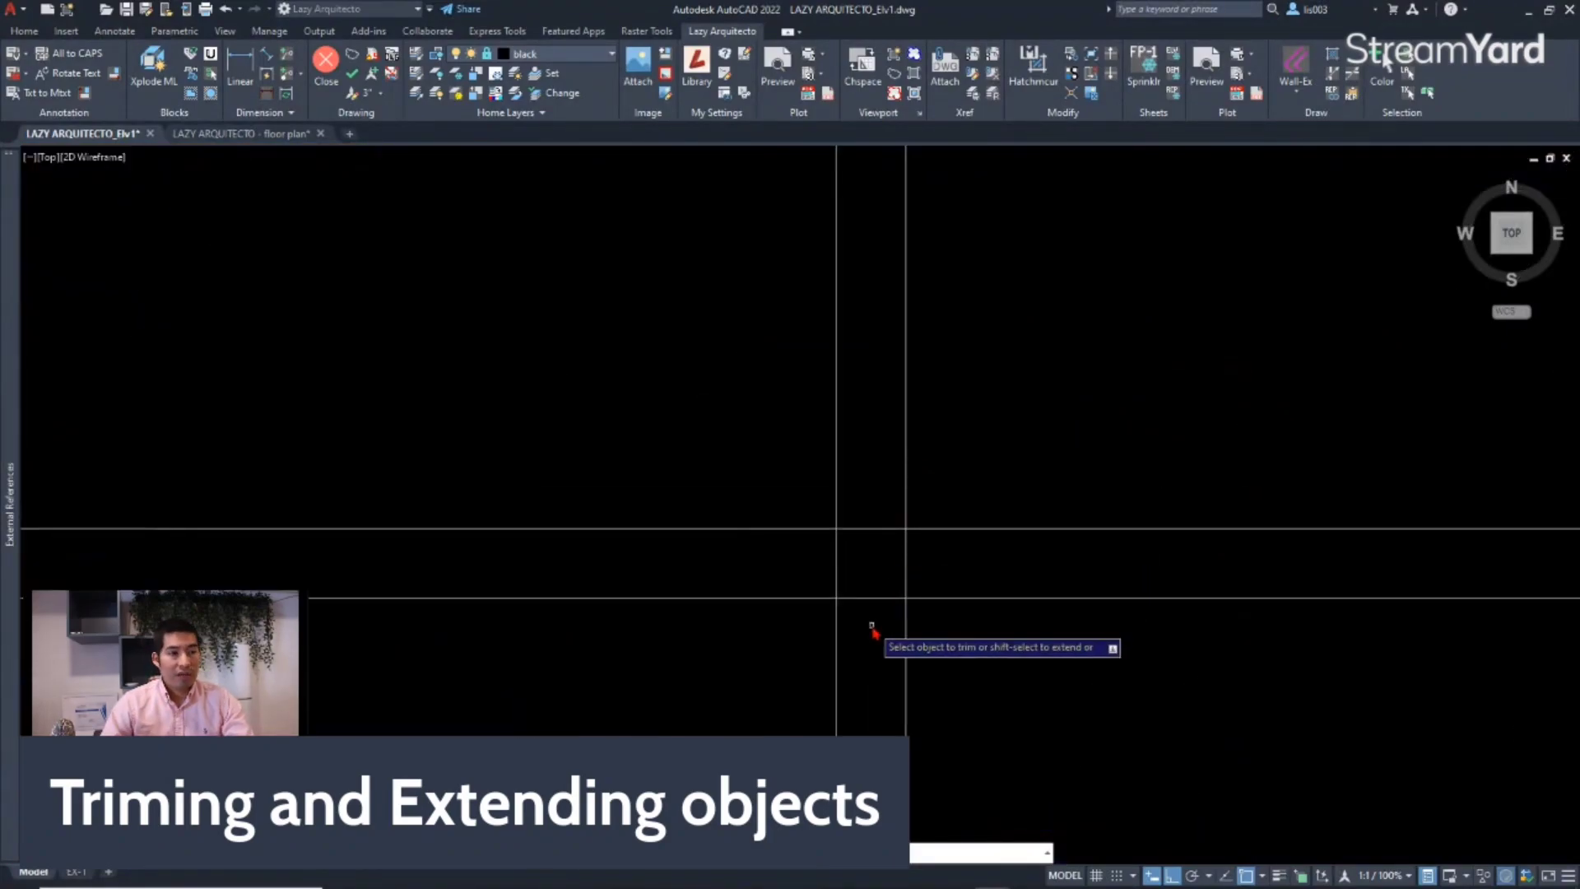
drag(871, 634, 865, 520)
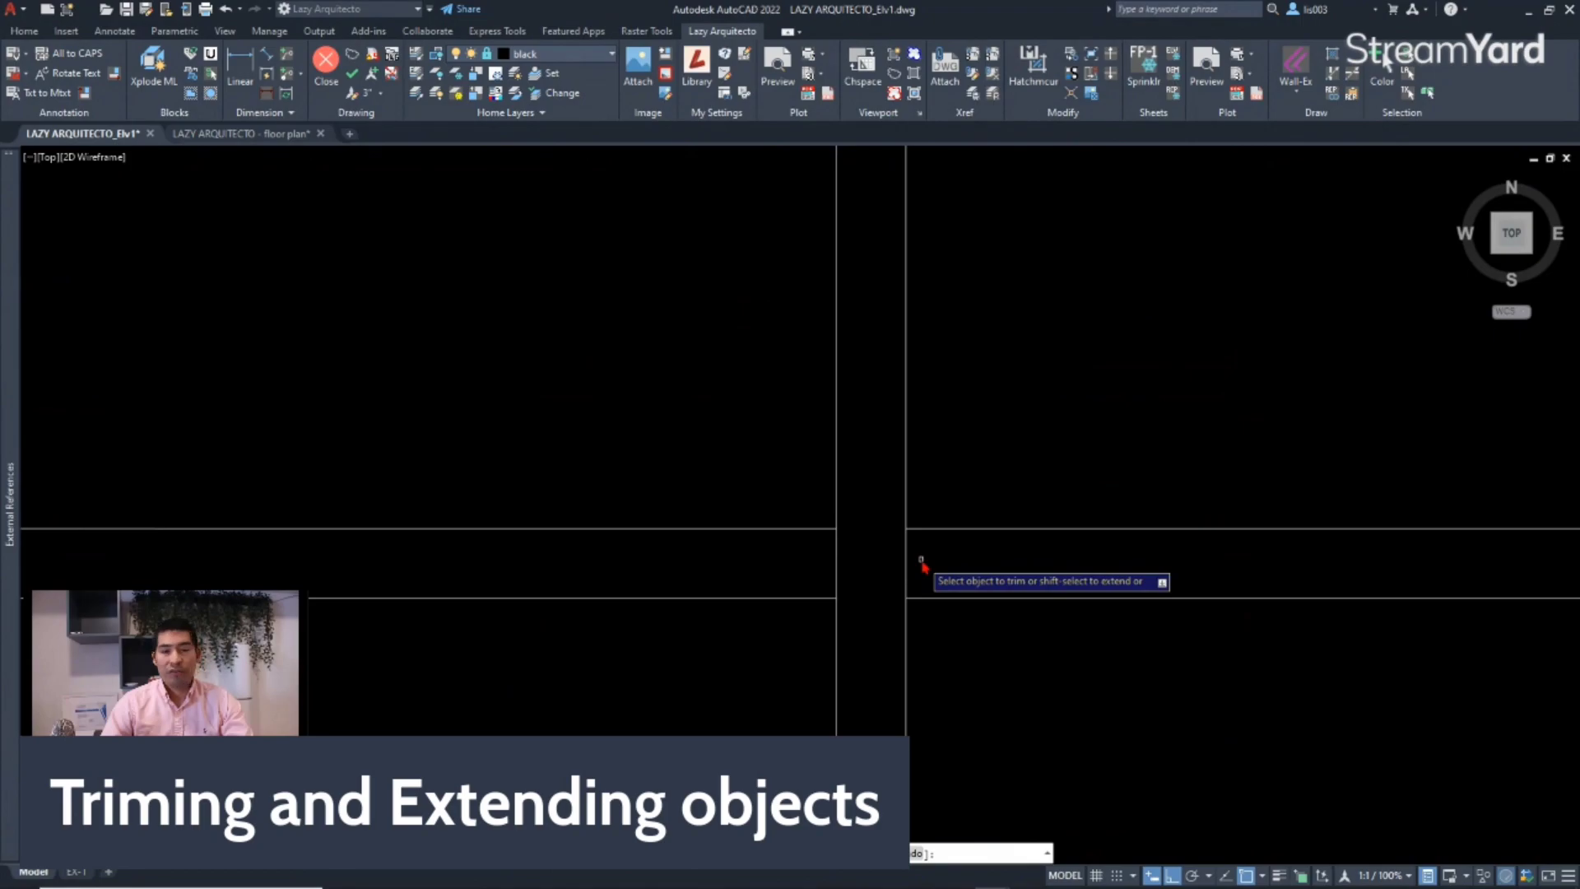
key(Escape)
scroll(918, 526, down, 4)
mouse_move(915, 500)
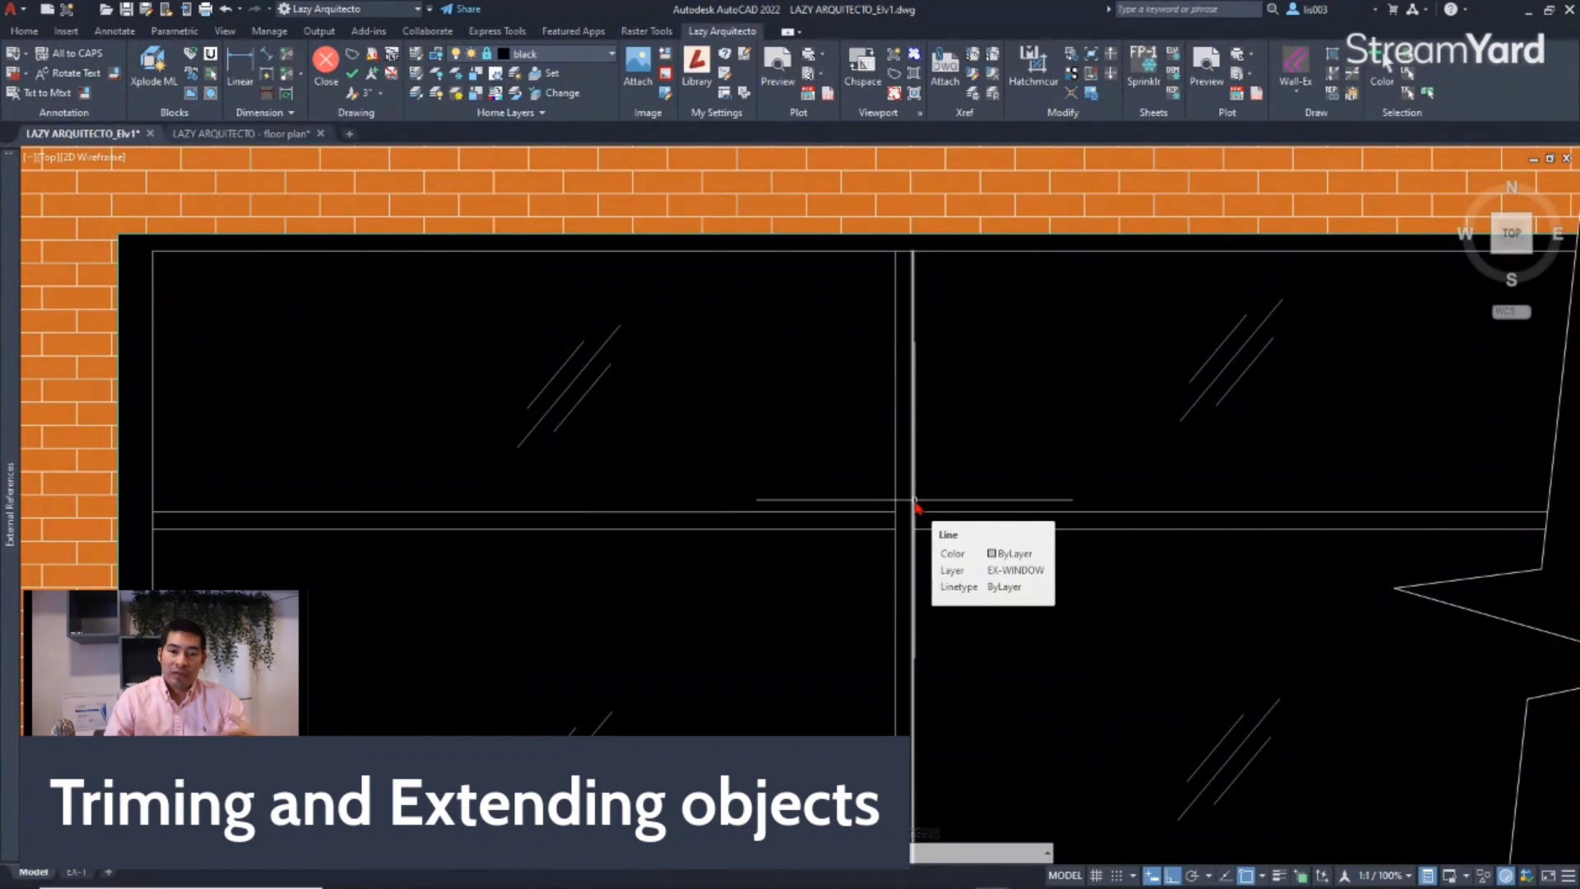
scroll(834, 460, down, 2)
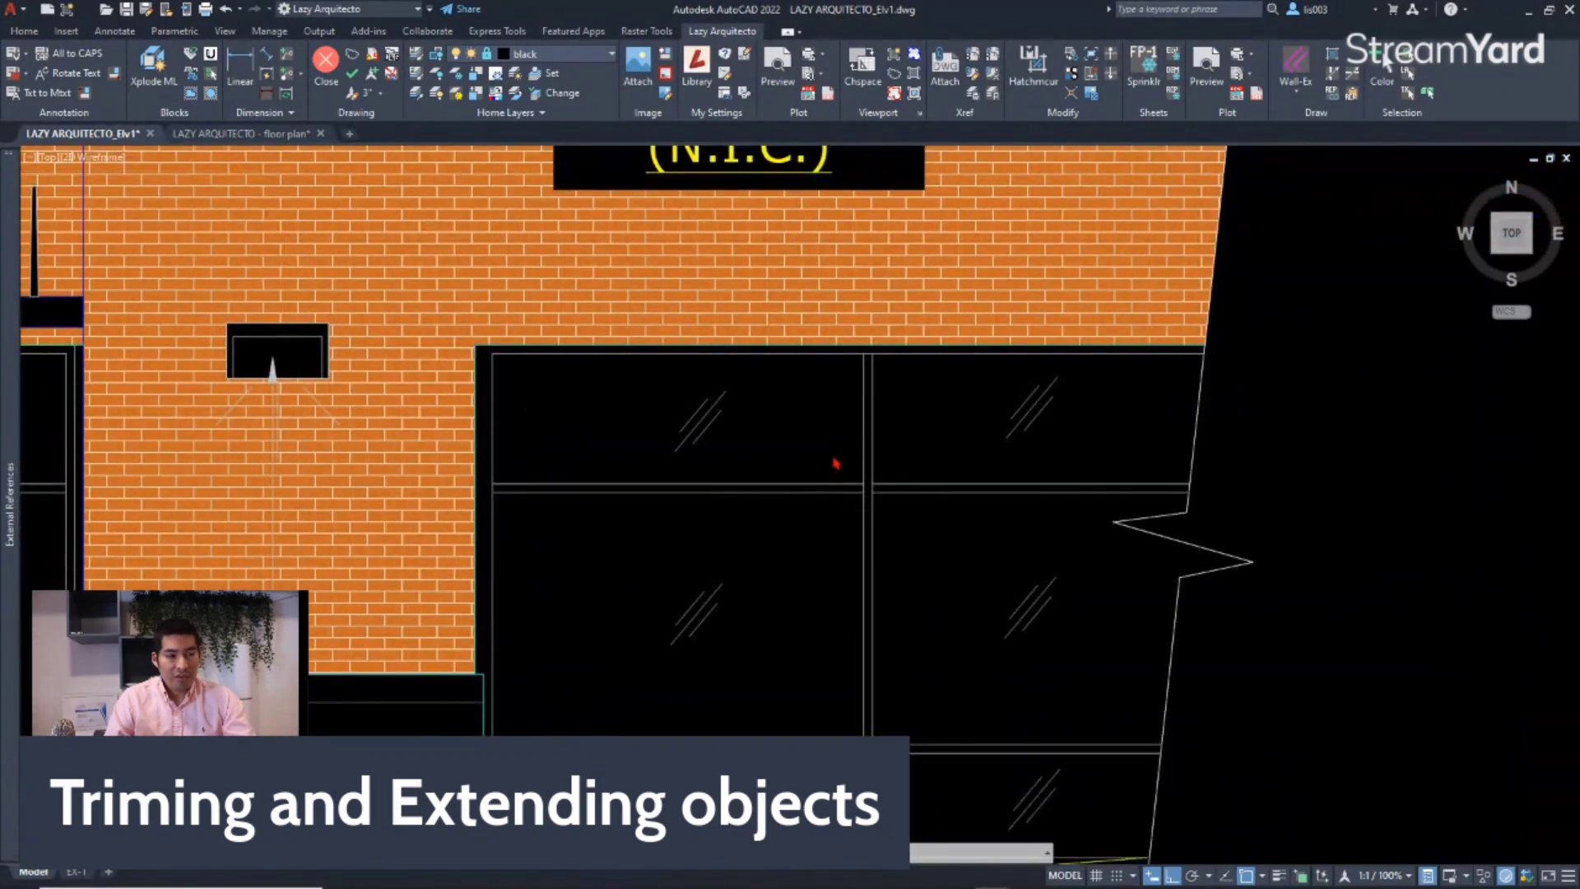
scroll(833, 455, up, 3)
scroll(832, 456, down, 3)
Undo the trim and earlier extension, and extend both pairs of horizontal mullion lines to the slanted break line again with fence selections.
key(ctrl+z)
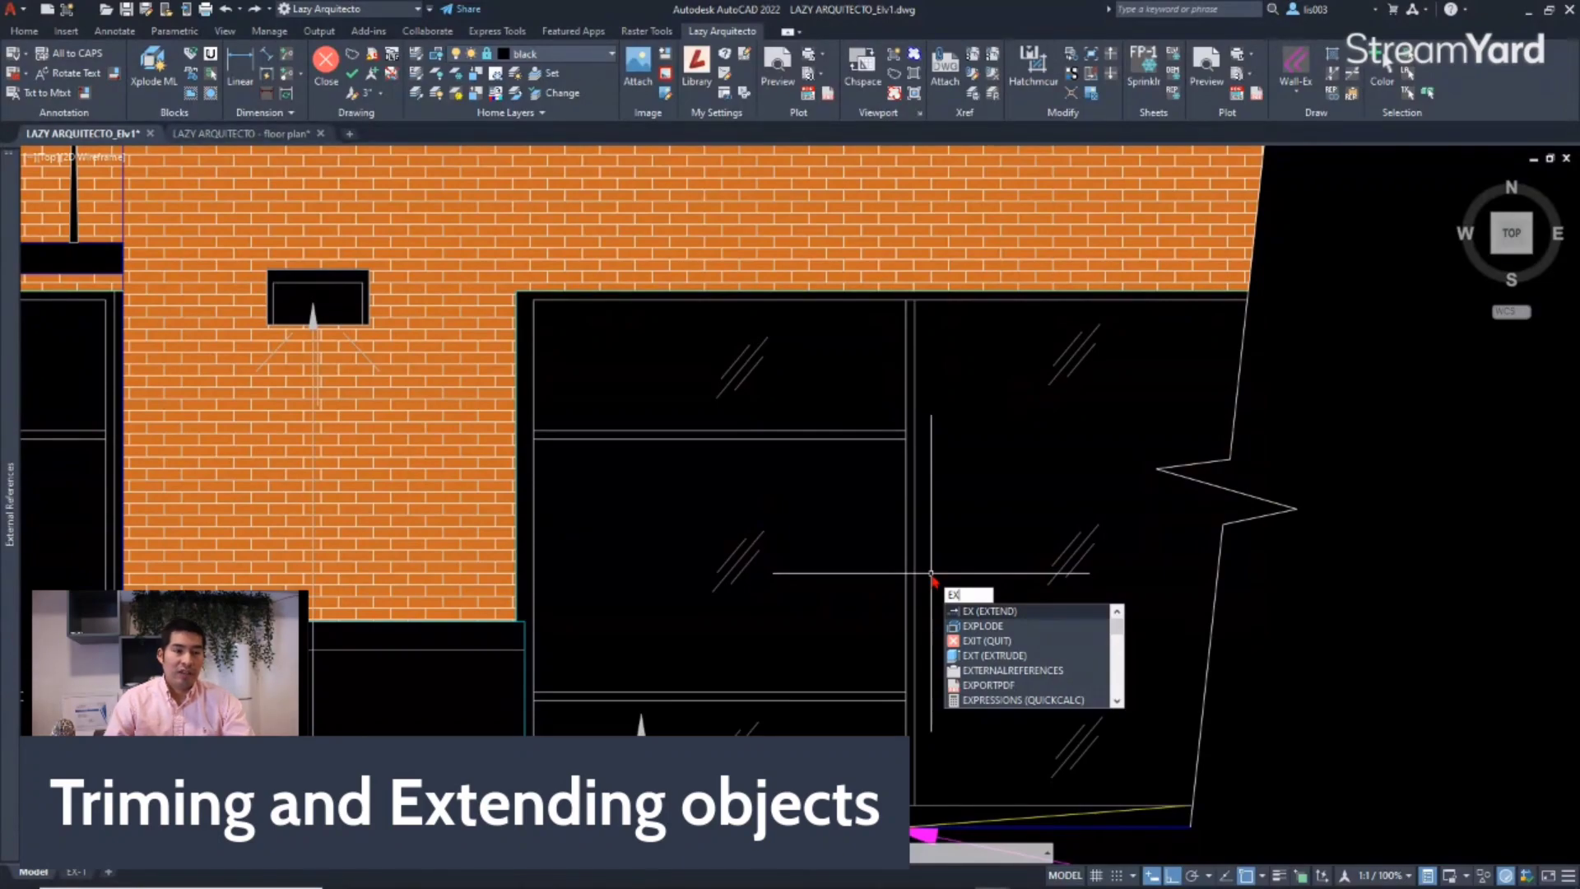
key(Return)
click(863, 769)
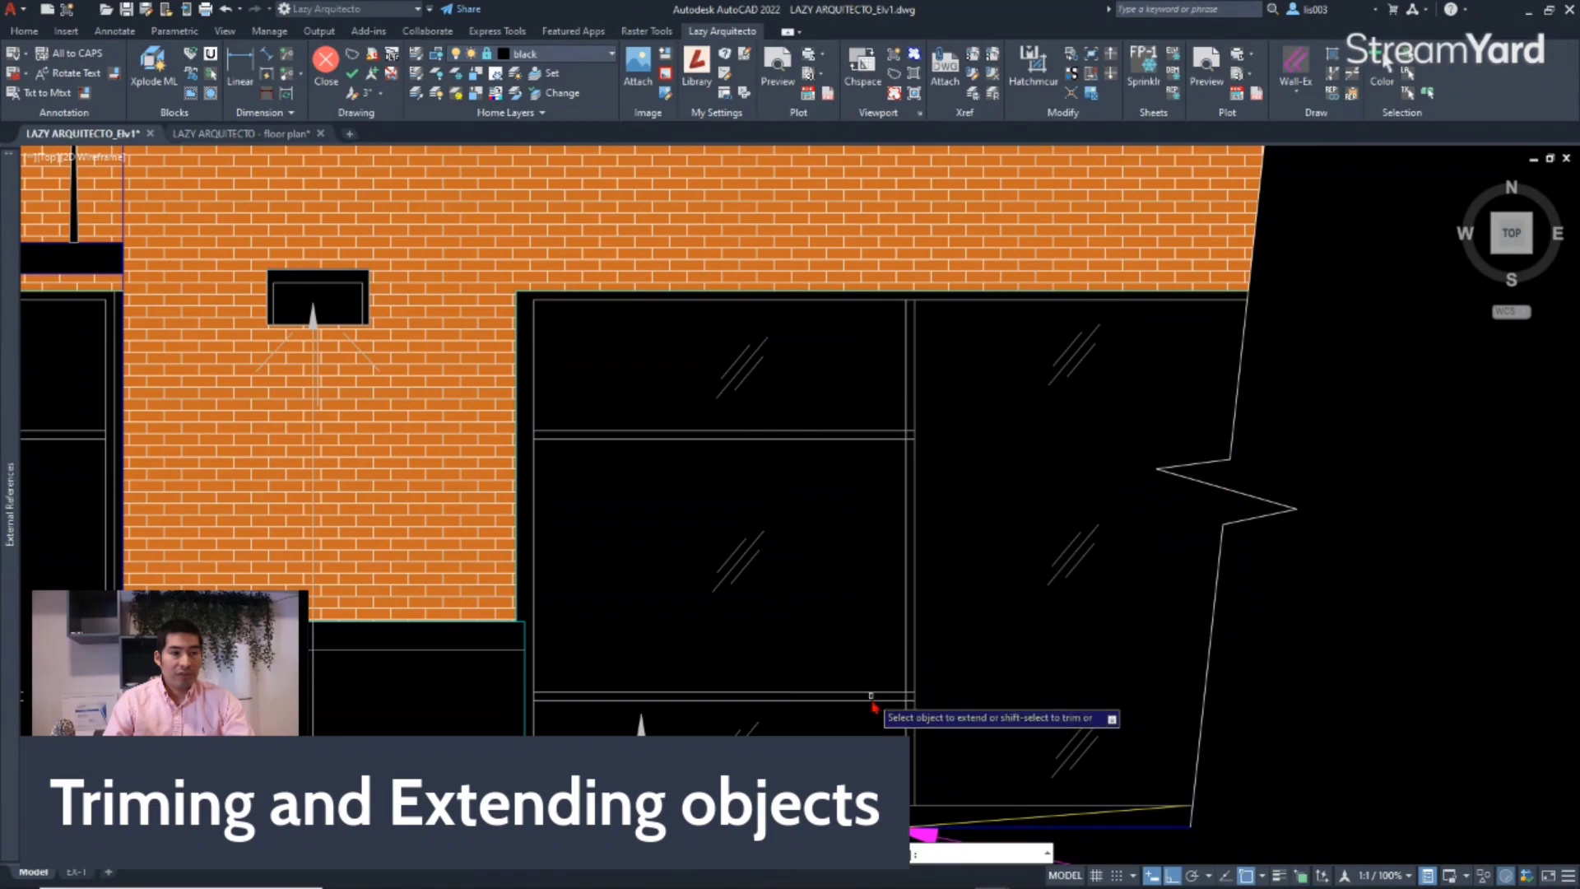
click(882, 420)
key(Return)
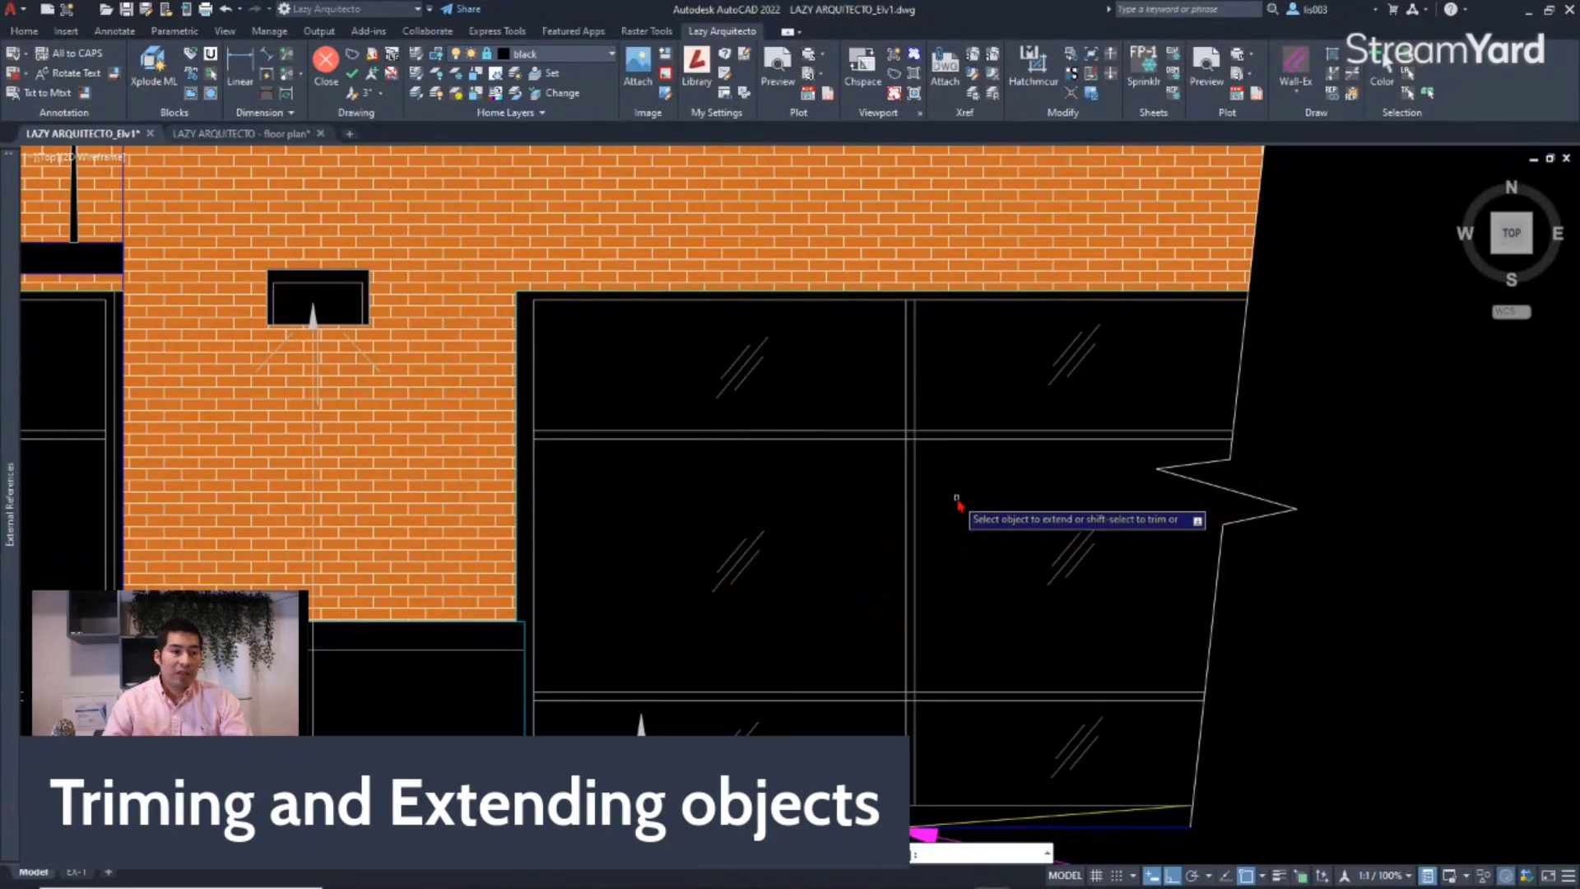
Trim away the line segments inside the upper mullion crossing while staying in the Extend command.
scroll(899, 434, up, 5)
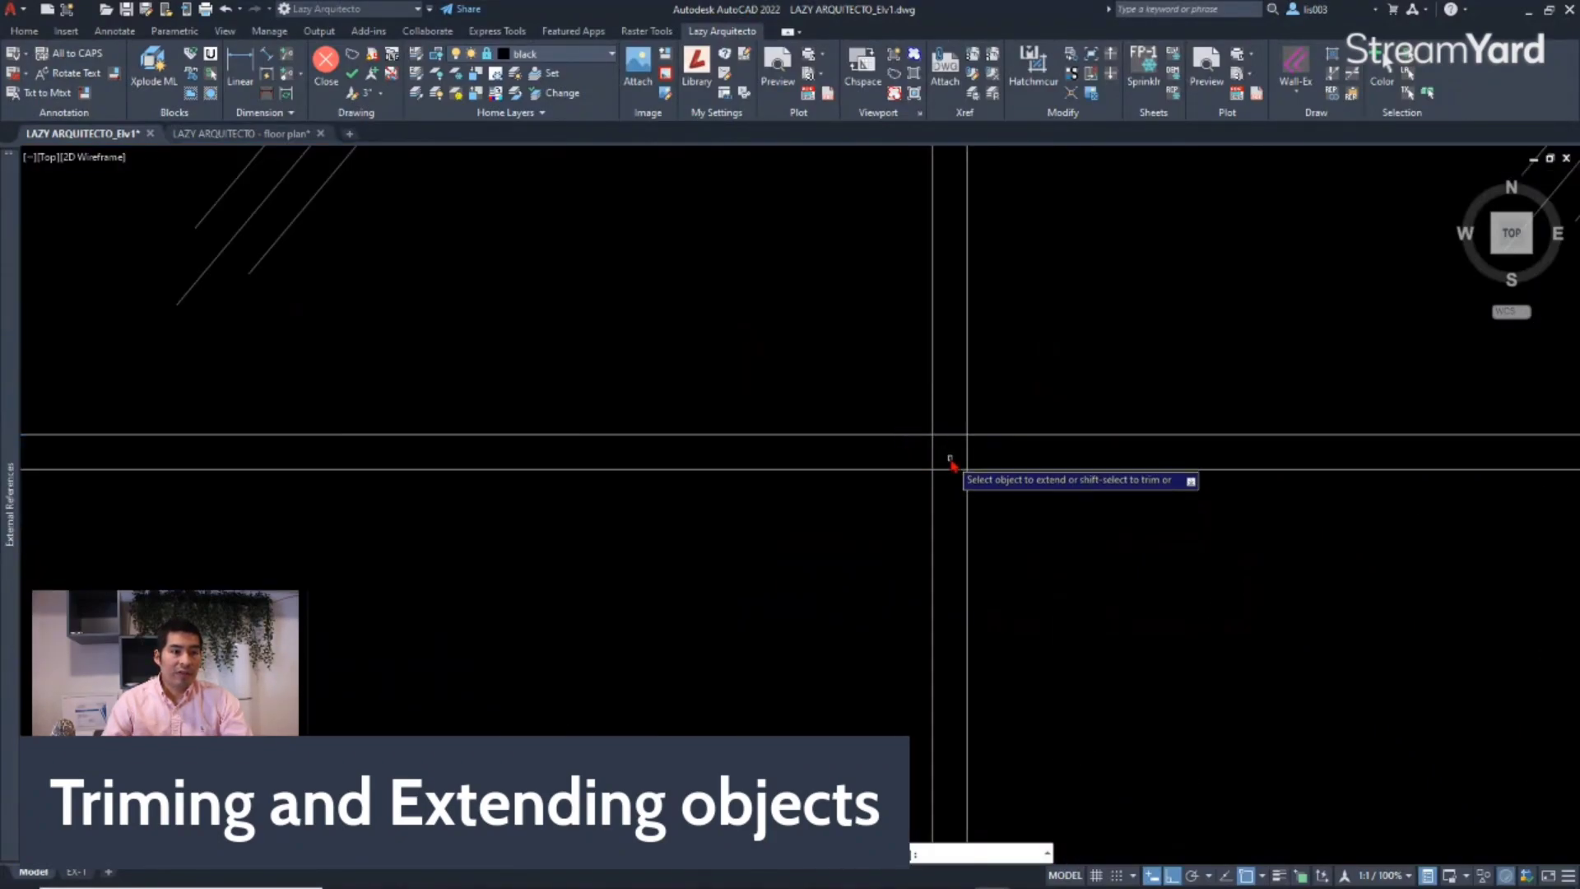
mouse_move(984, 455)
shift+mouse_down()
mouse_move(904, 457)
mouse_move(946, 441)
shift+mouse_up()
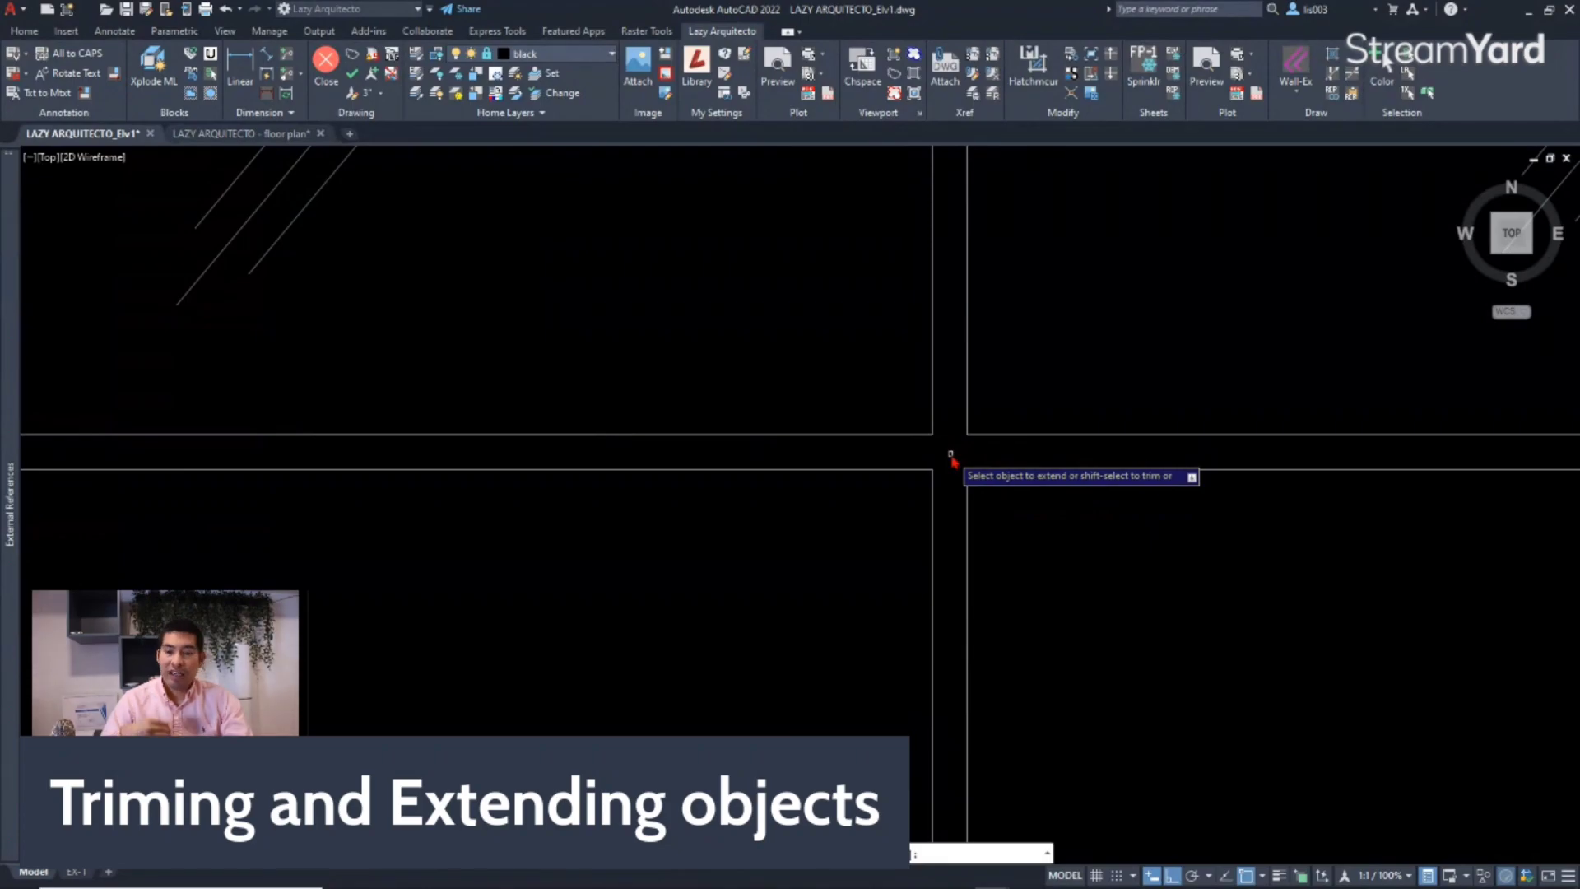
scroll(951, 461, down, 5)
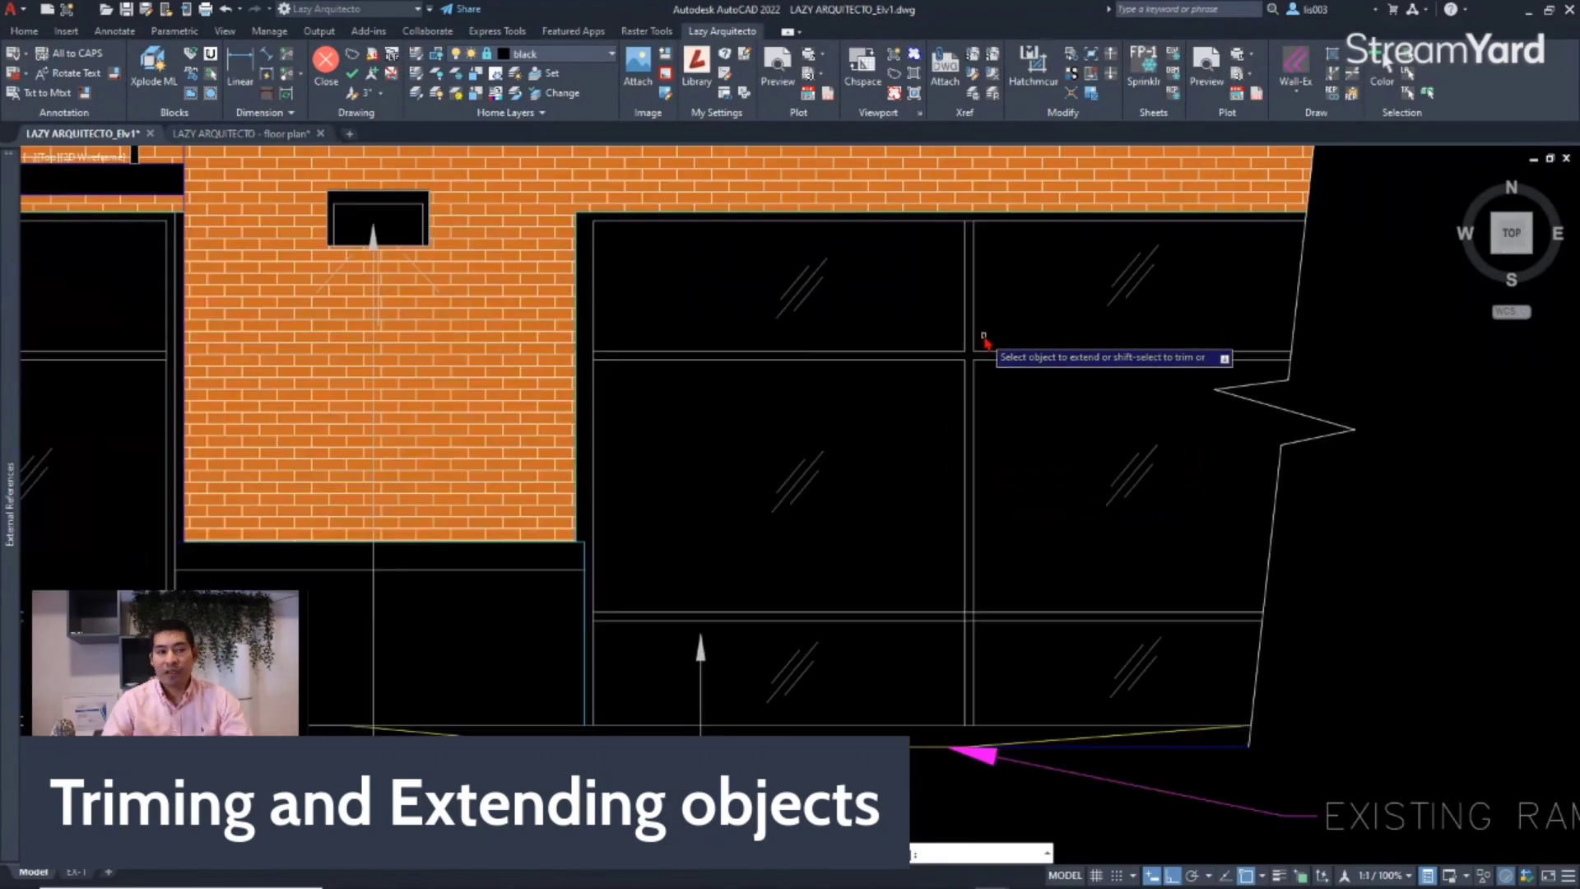
Trim away the line segments inside the lower mullion crossing of the same window, and finish the Extend command.
scroll(981, 484, up, 6)
scroll(966, 527, down, 4)
scroll(965, 534, up, 4)
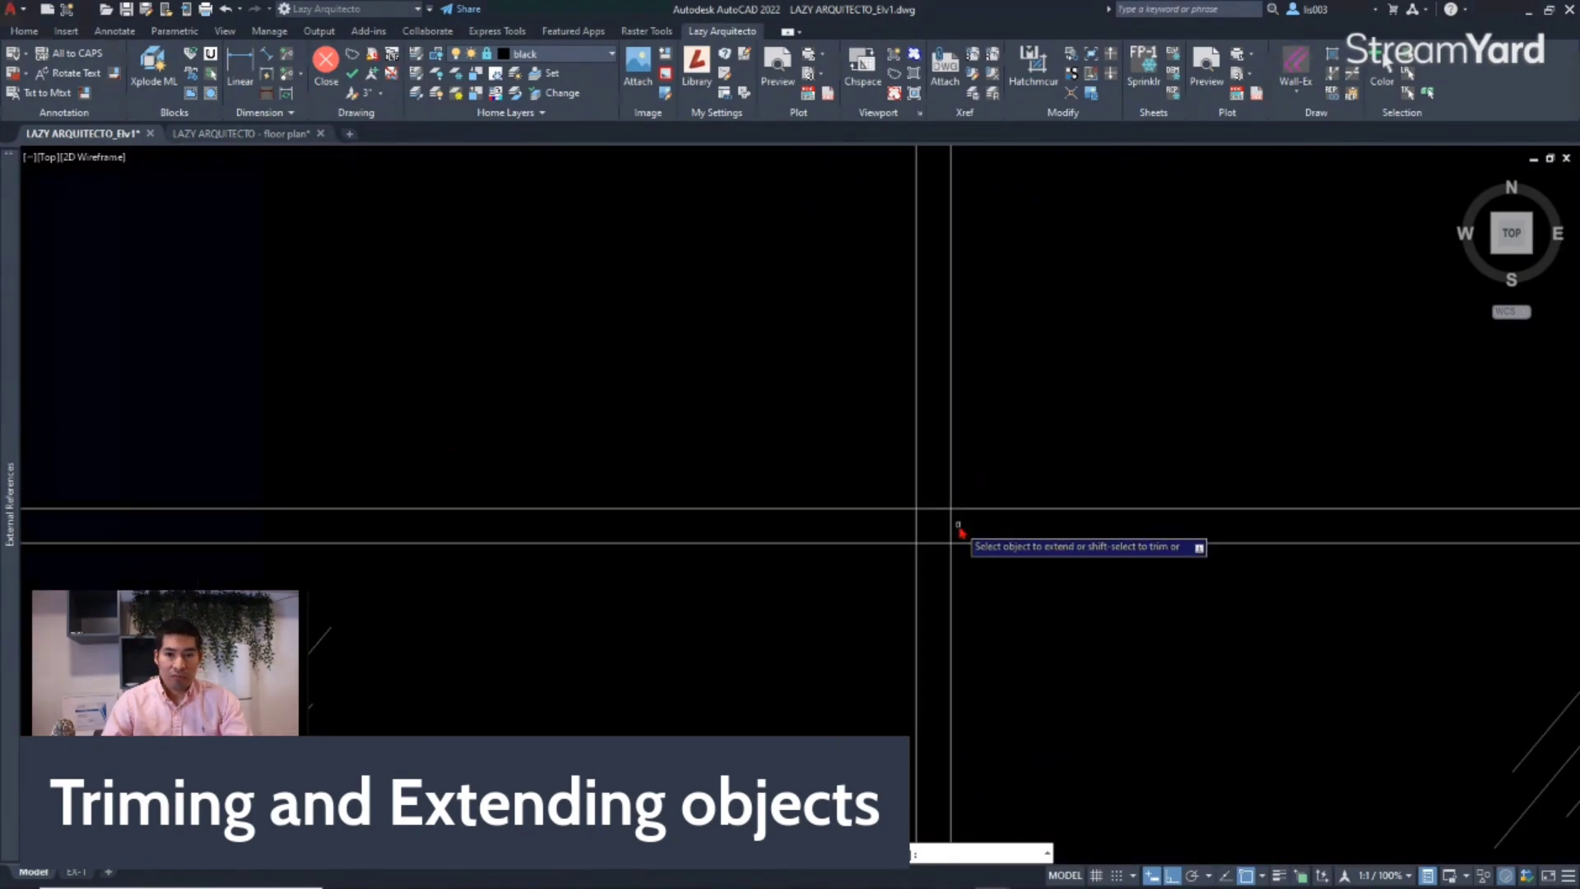
click(923, 566)
click(927, 504)
key(Return)
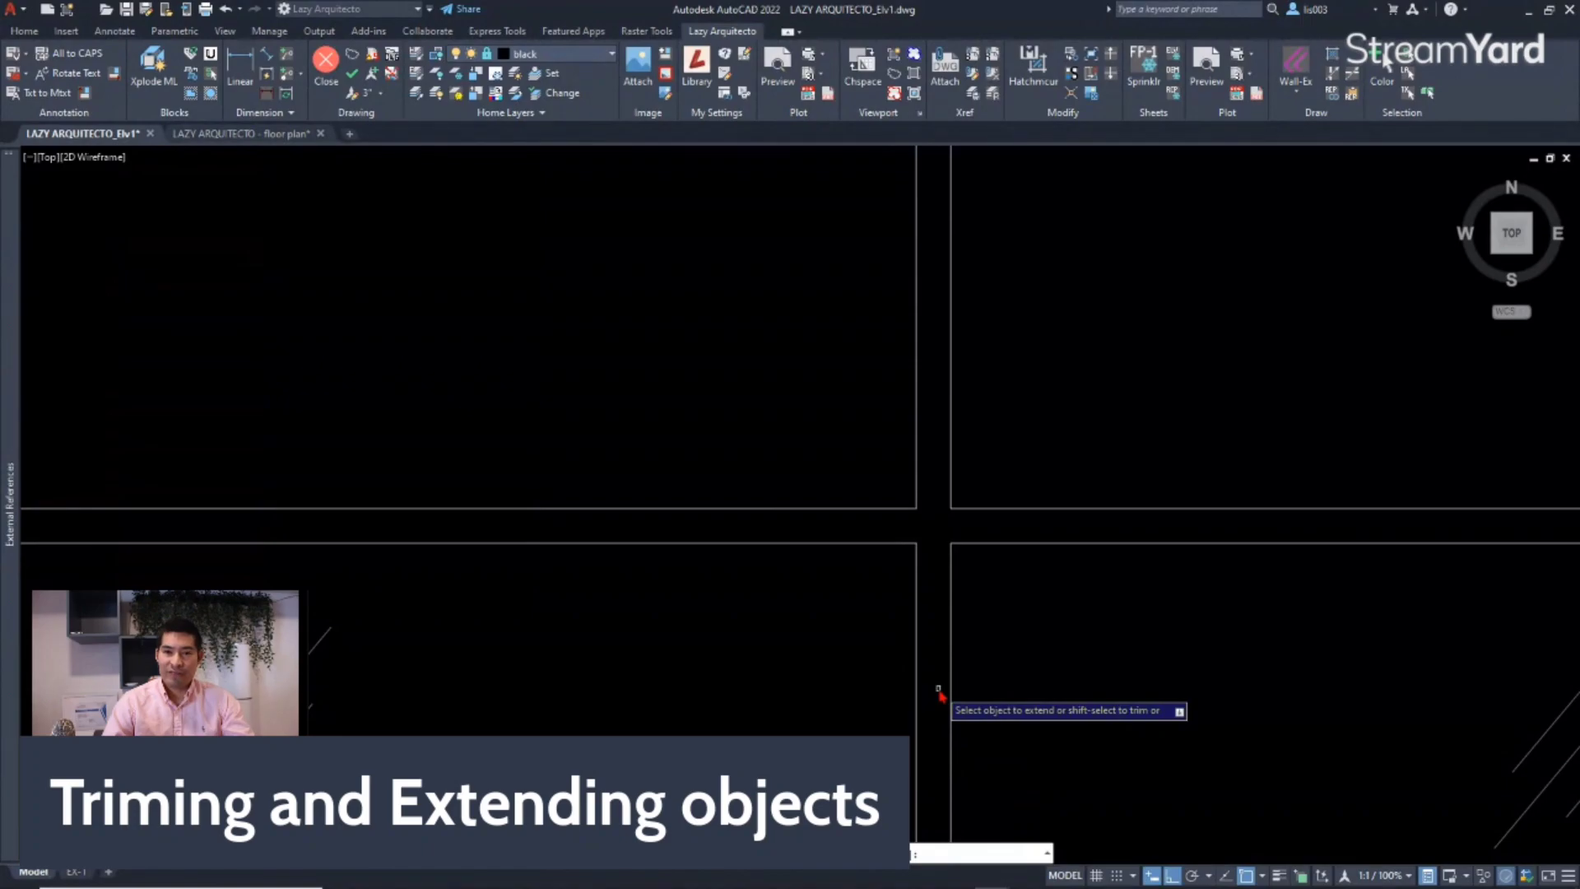
scroll(875, 655, down, 5)
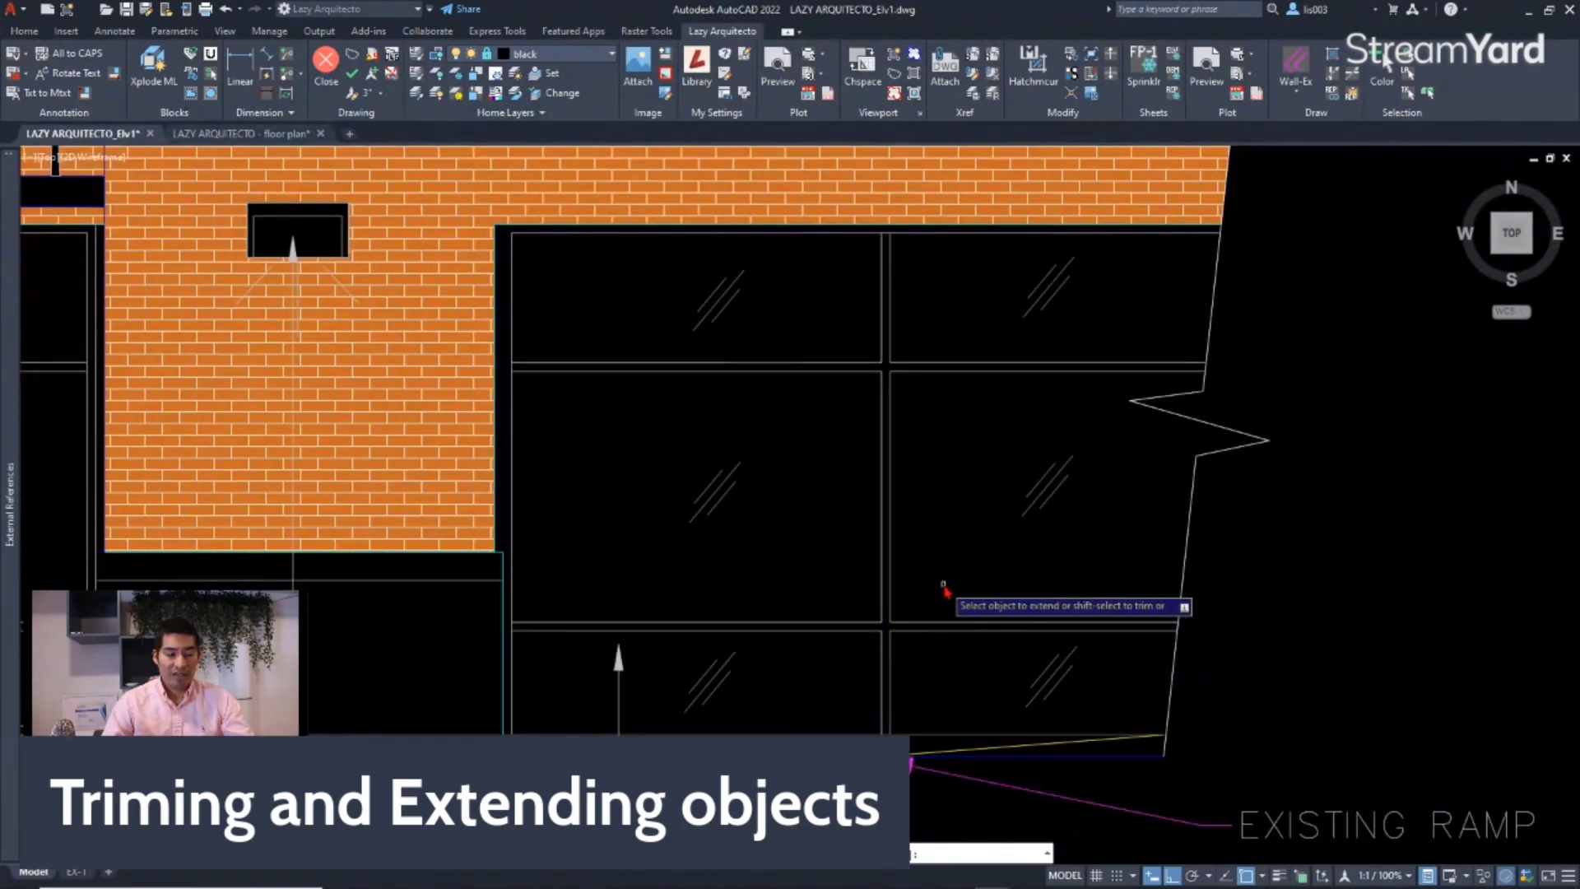
key(Escape)
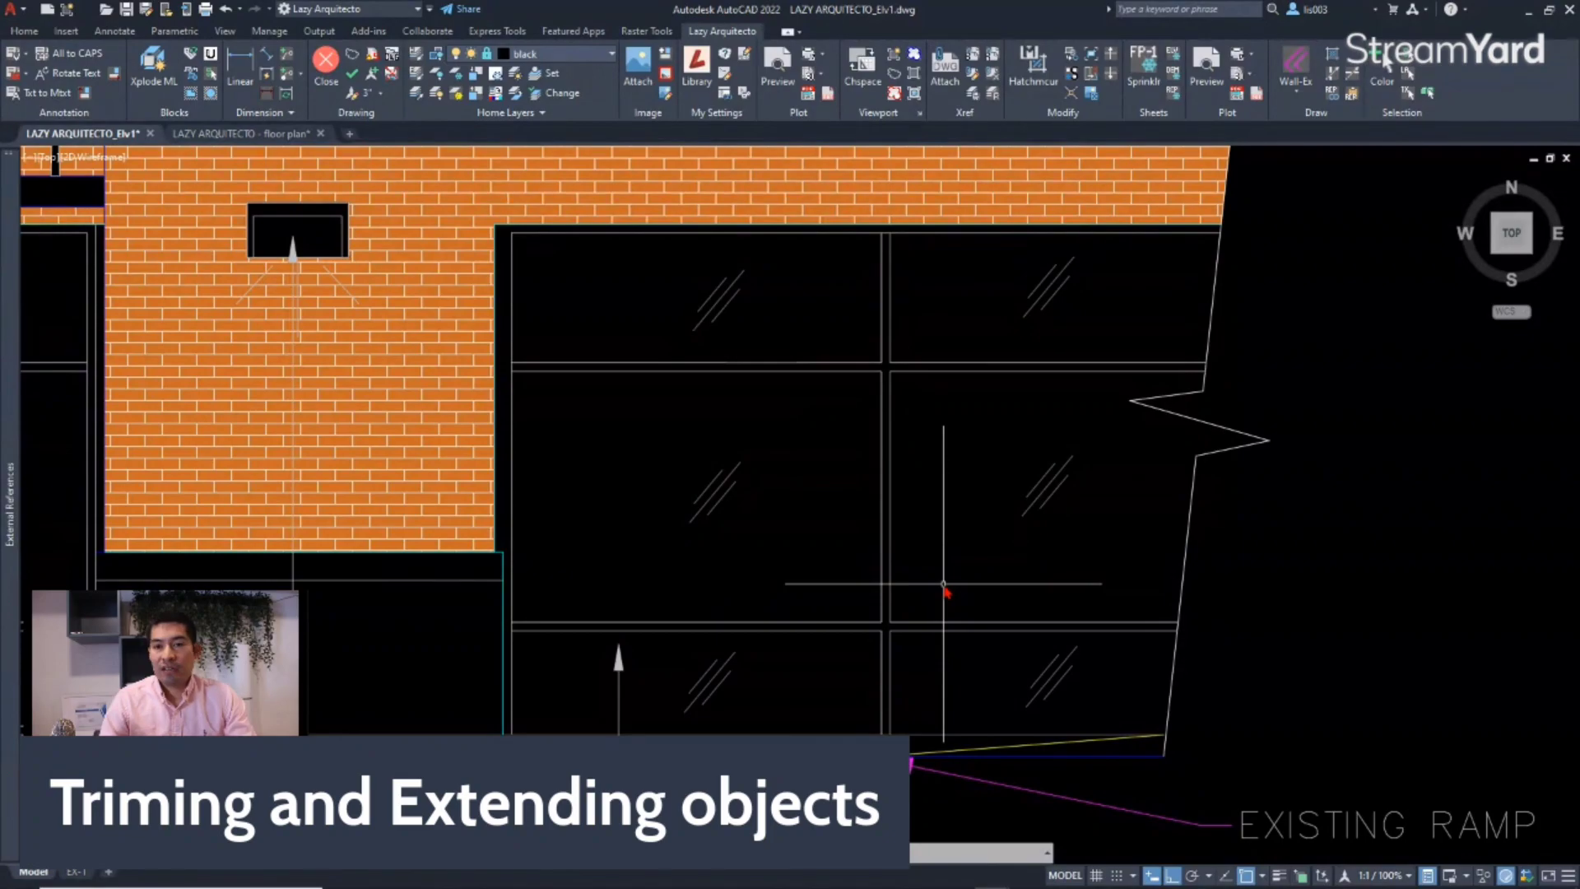
Examine the overall elevation and the tenant storefront around the double entrance door below the tenant sign.
scroll(946, 586, down, 10)
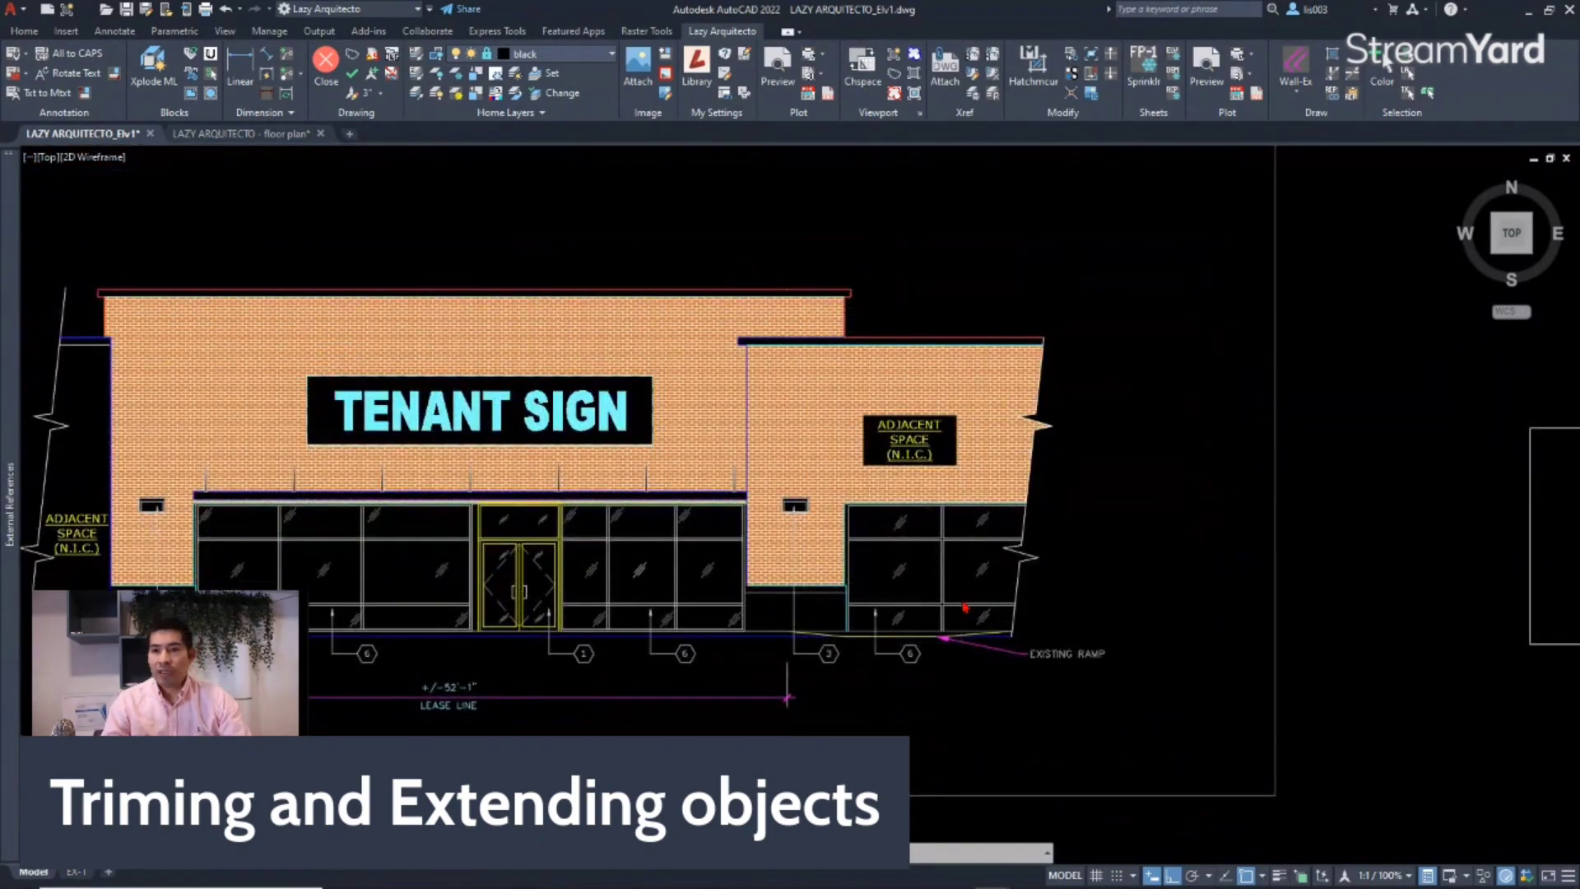
middle_click(965, 601)
middle_click(965, 602)
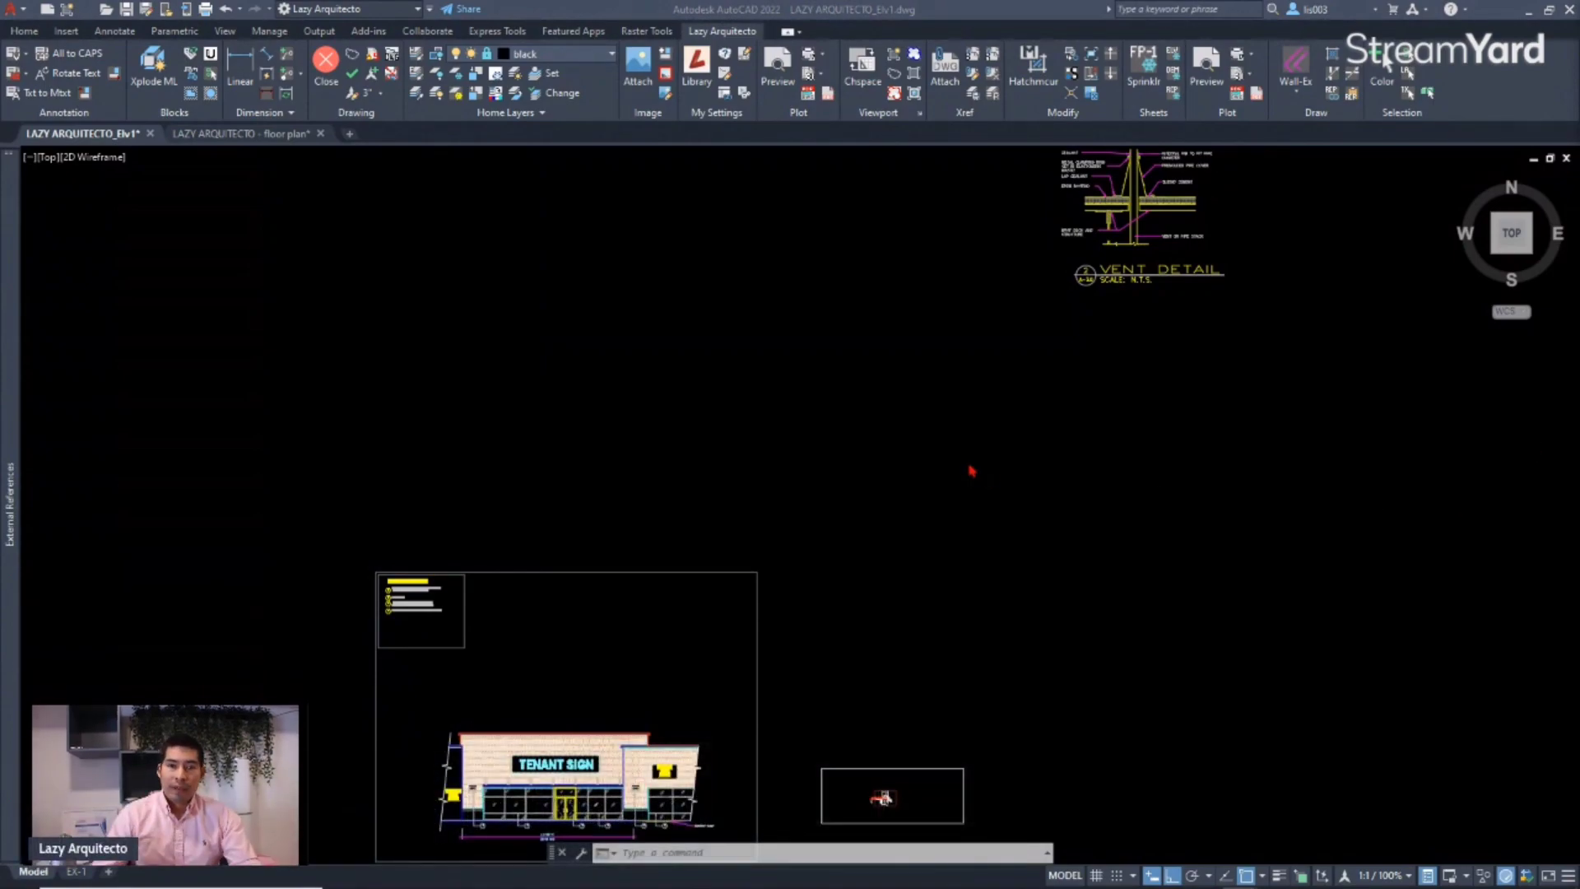
middle_drag(836, 564, 967, 539)
scroll(739, 725, up, 5)
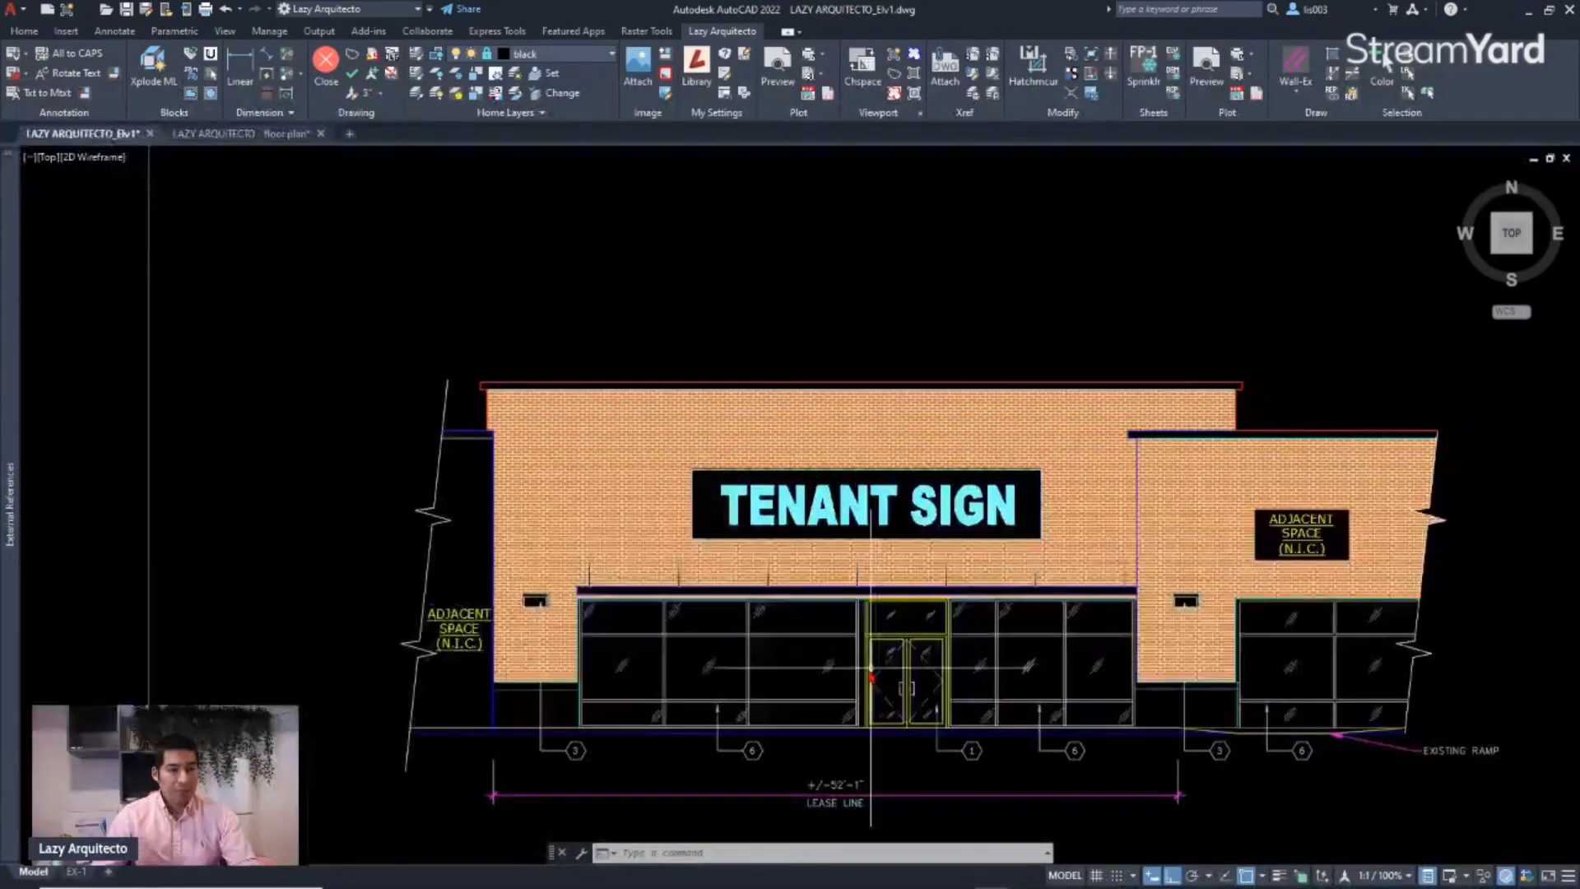
scroll(871, 676, up, 3)
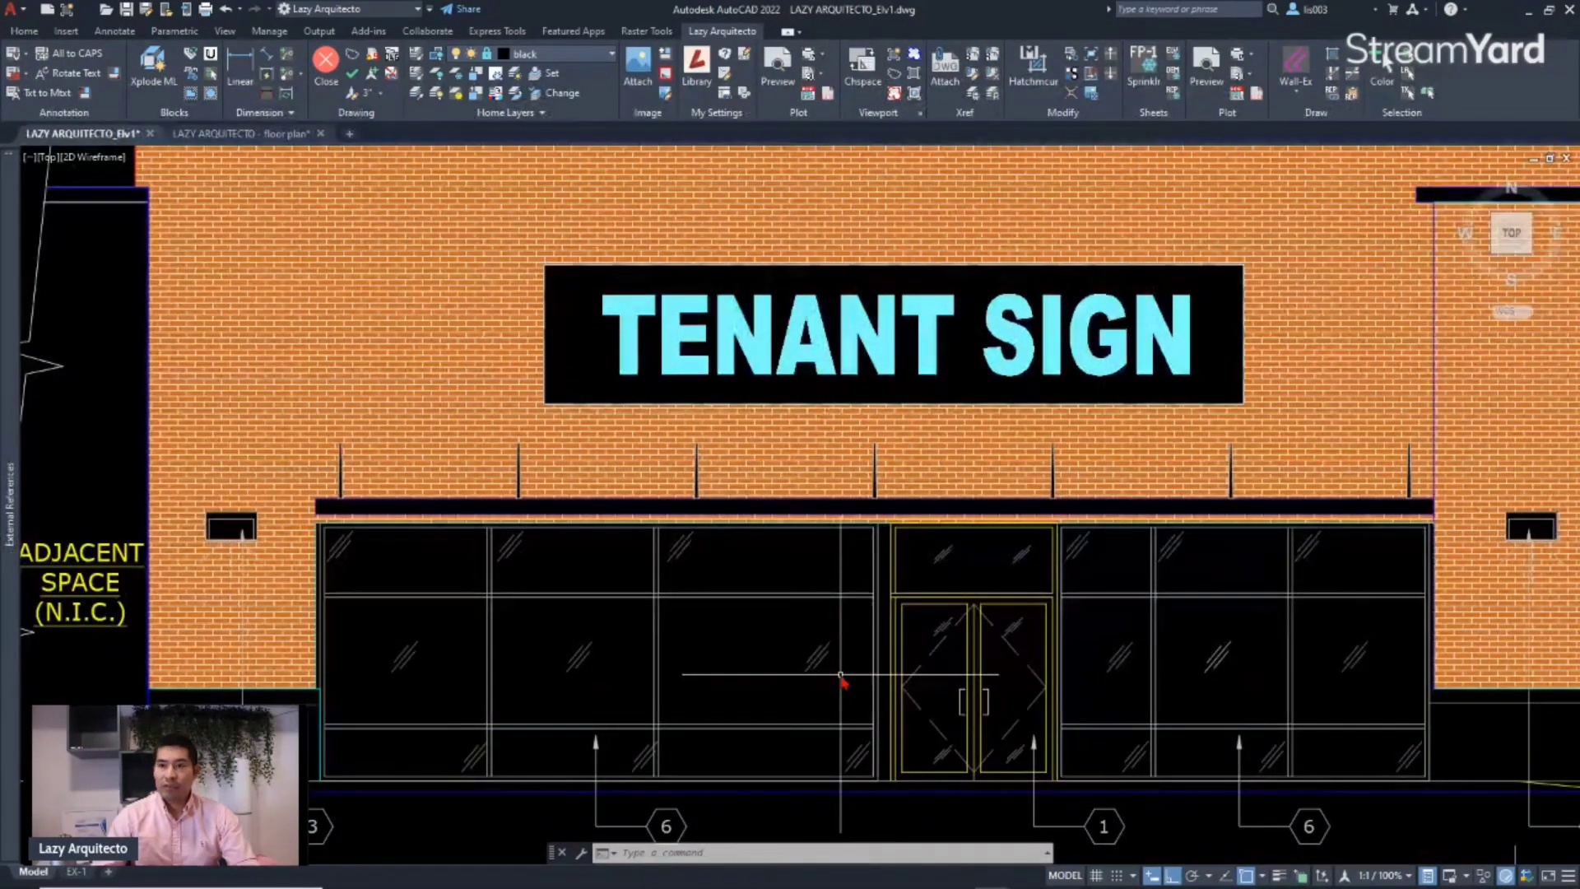
middle_drag(799, 703, 910, 633)
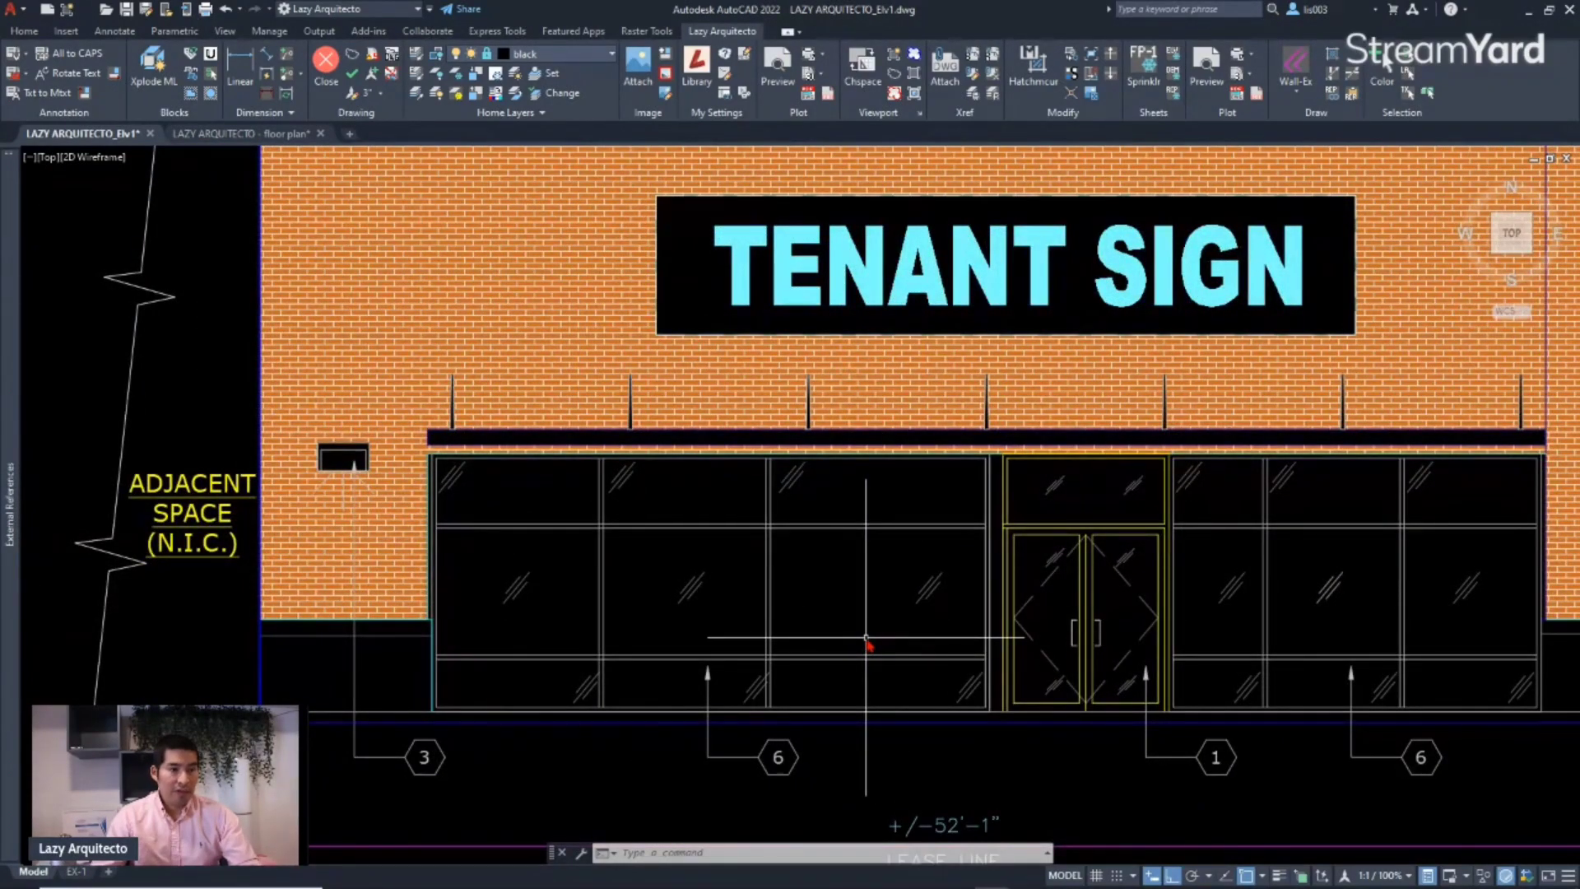
middle_drag(1094, 625, 969, 609)
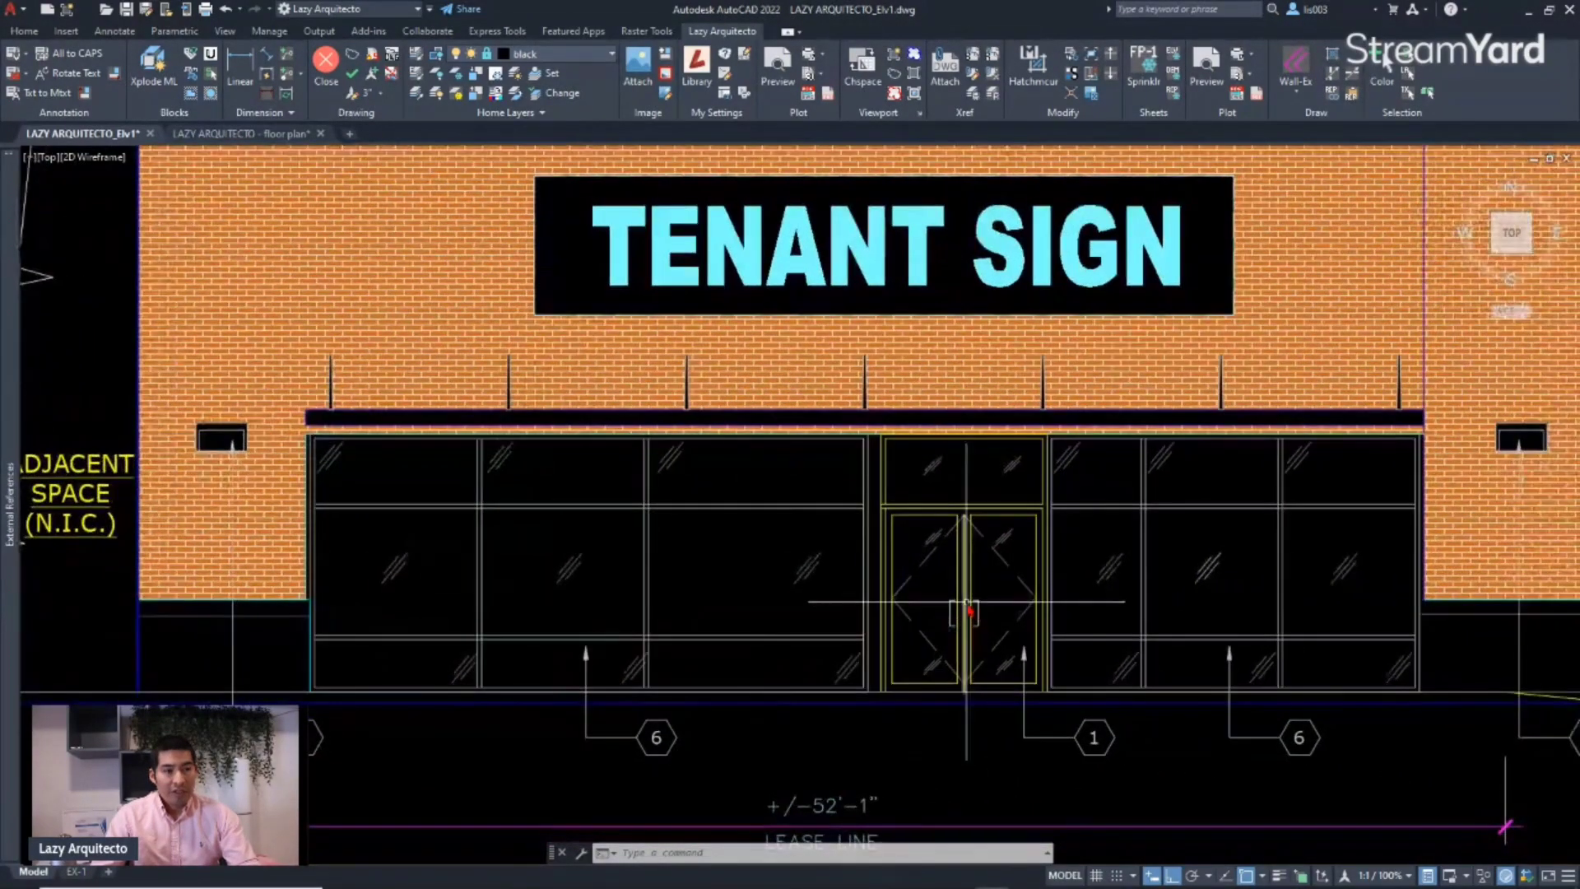
mouse_move(969, 609)
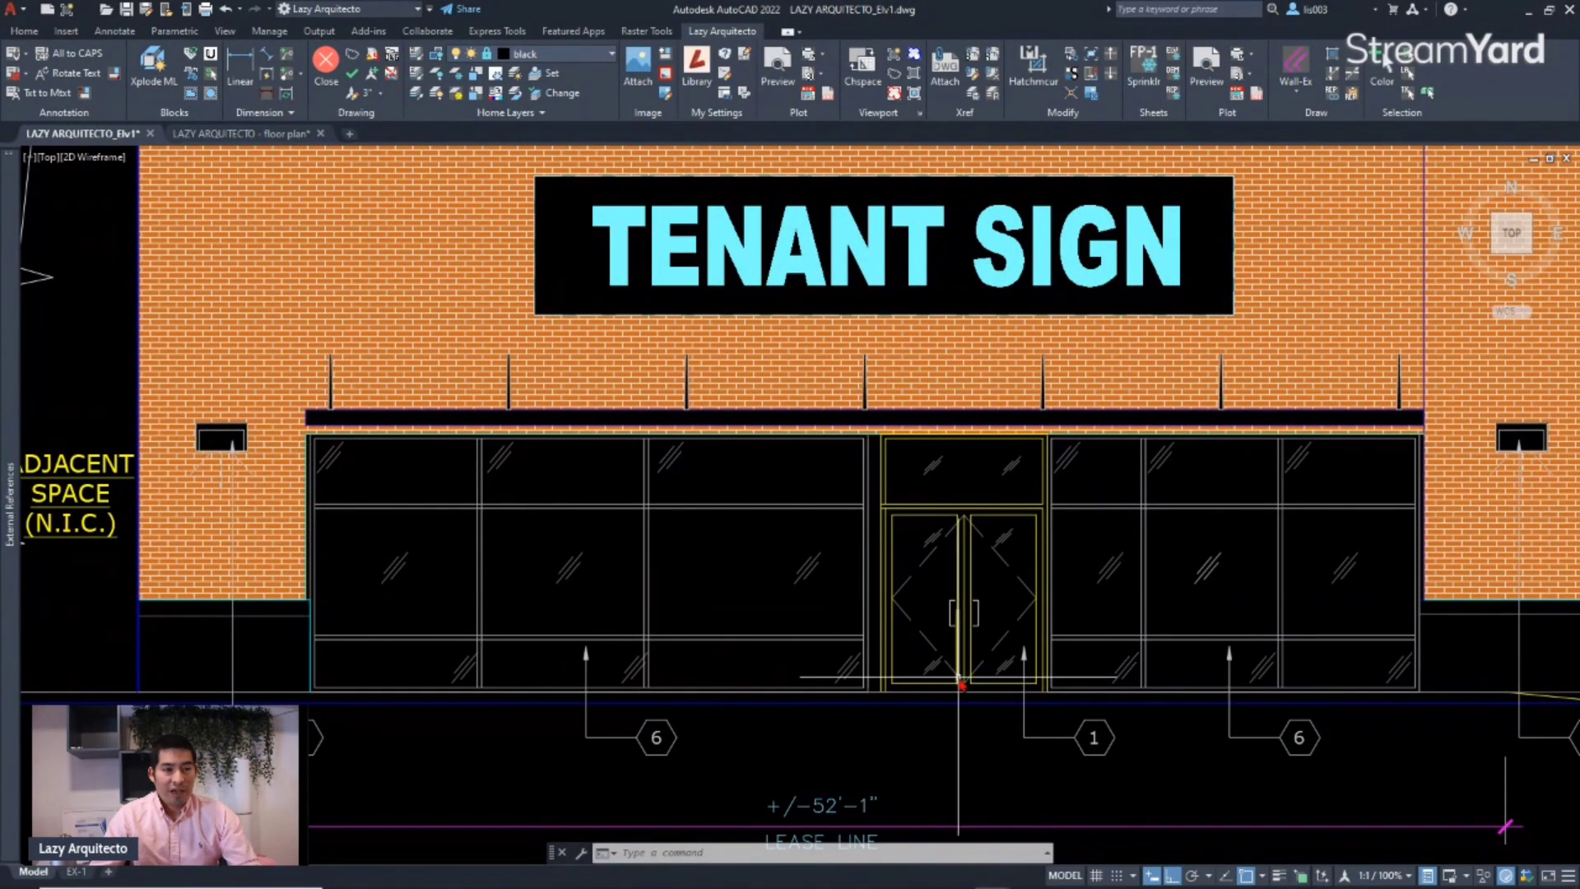
scroll(901, 539, up, 3)
scroll(913, 556, down, 3)
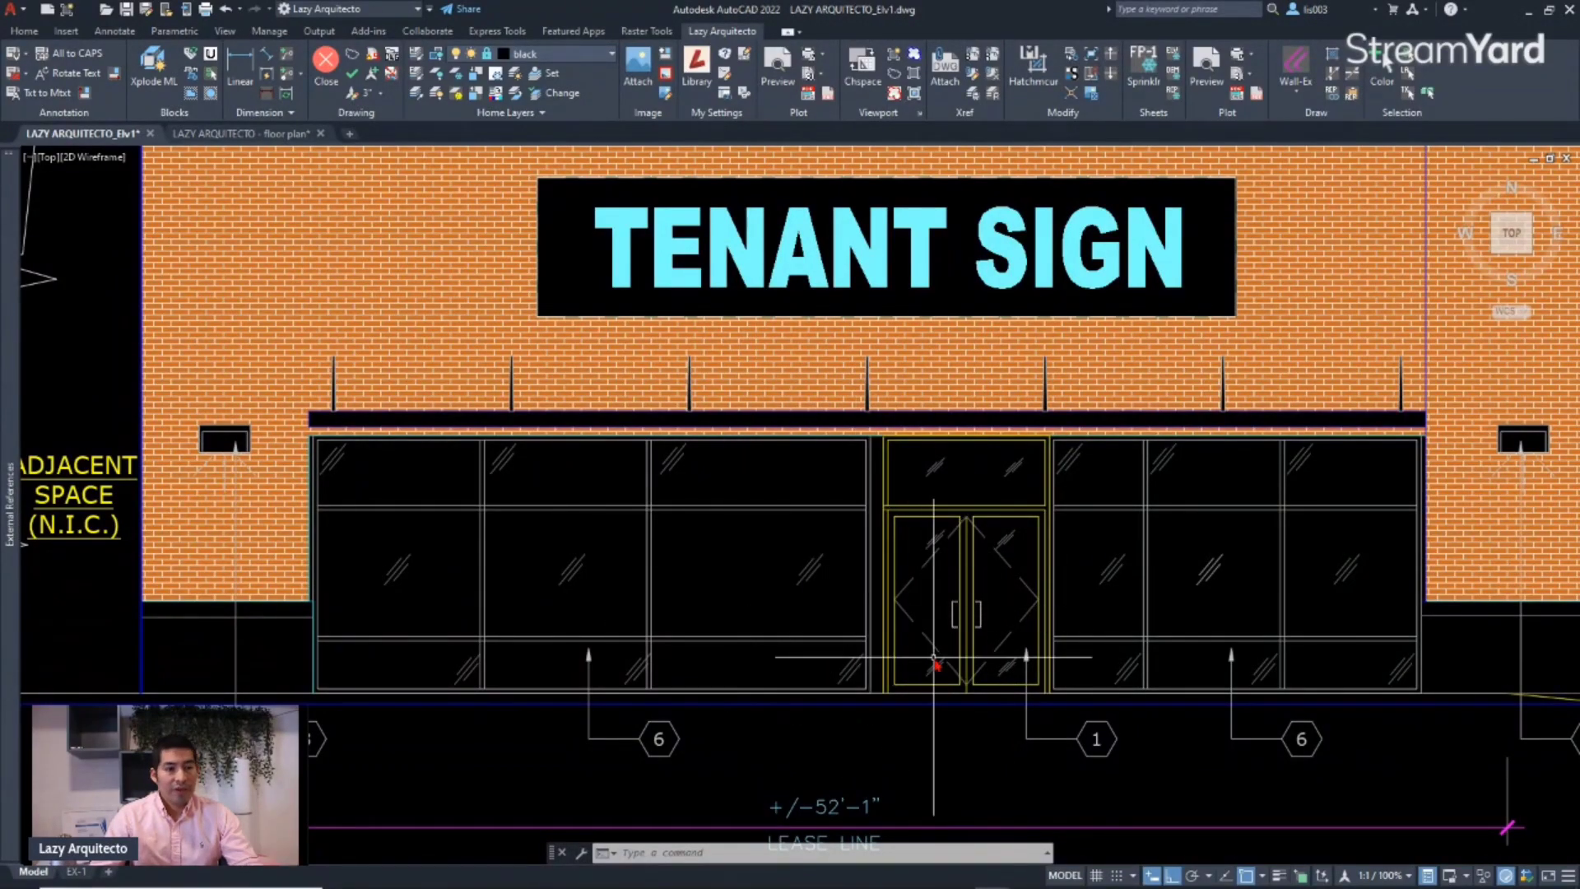
scroll(882, 547, up, 4)
click(872, 416)
scroll(899, 430, down, 4)
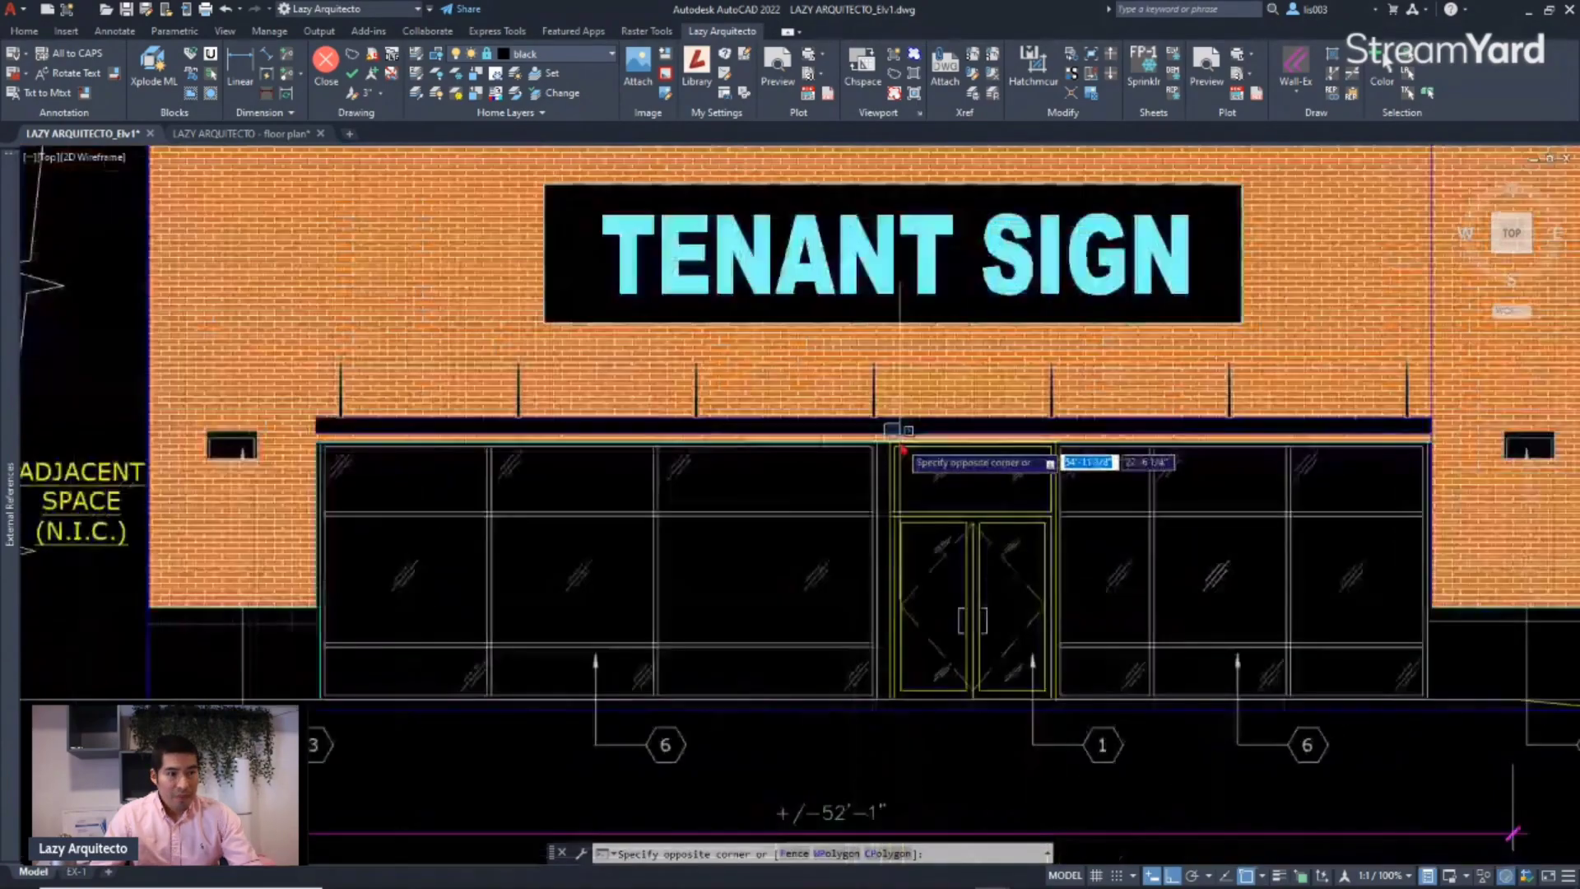
click(1104, 784)
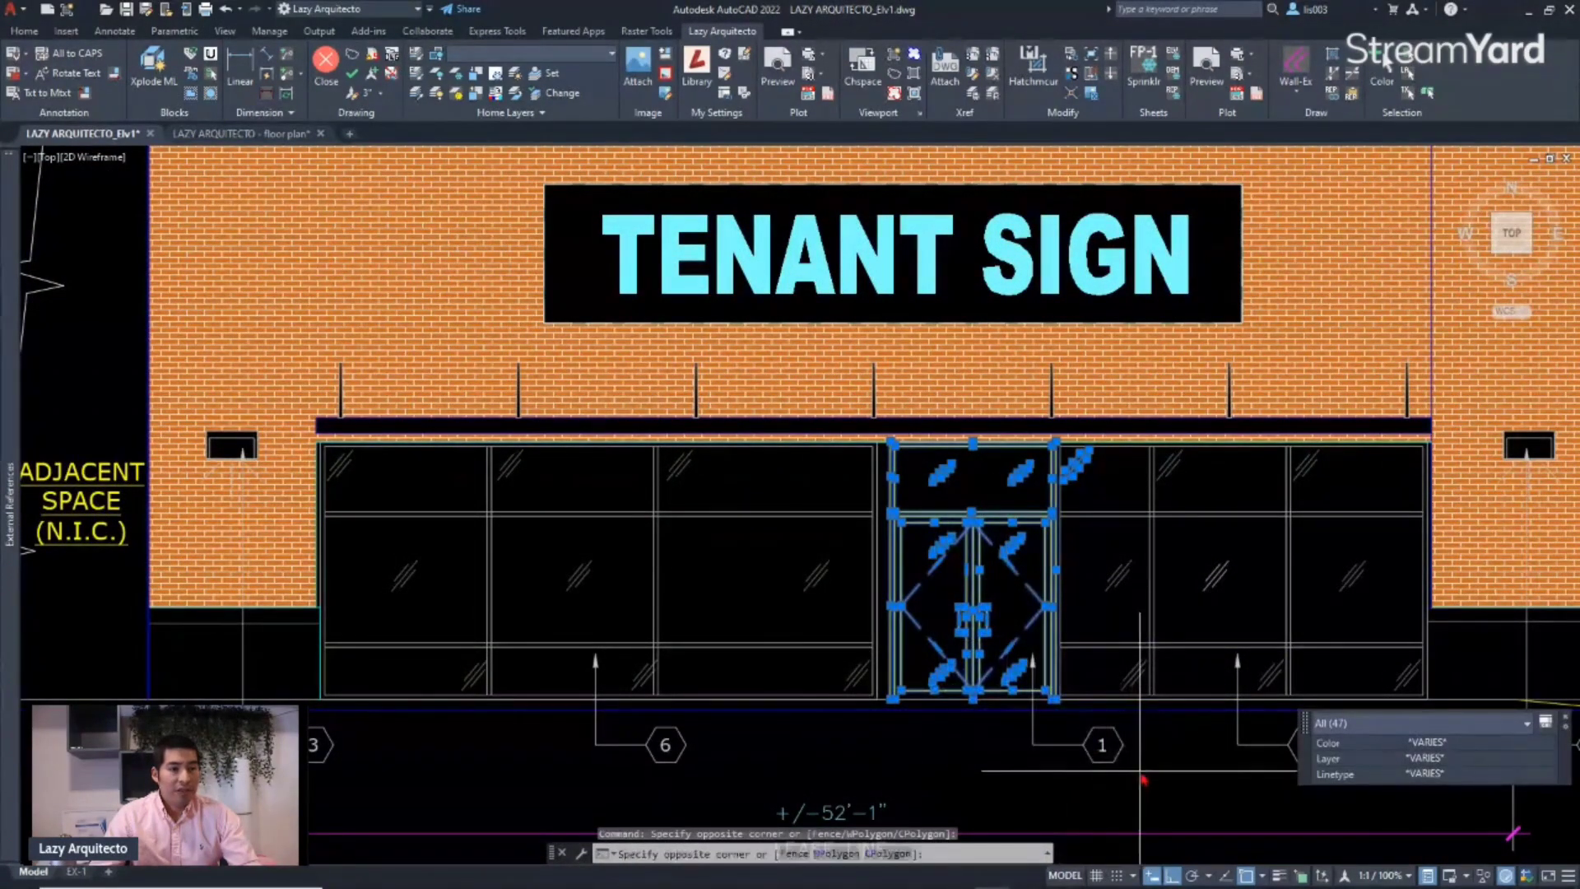
text(m)
key(Return)
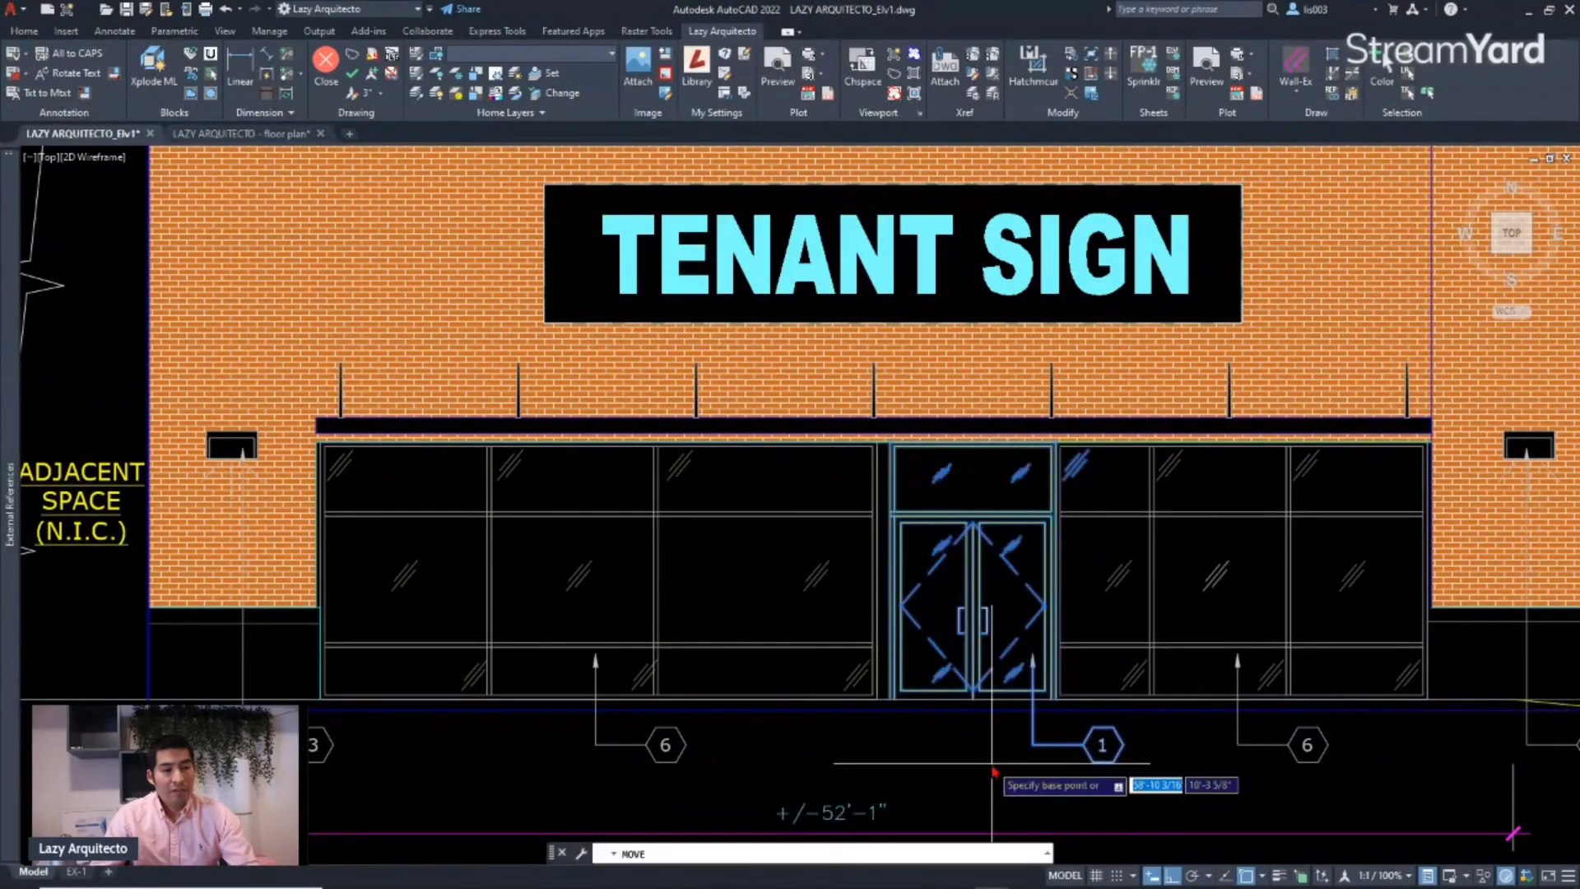
click(995, 759)
key(Escape)
Move the double entrance door, its adjoining vertical mullion, nearby glass marks and keynote 1 horizontally 2' to the left.
click(795, 424)
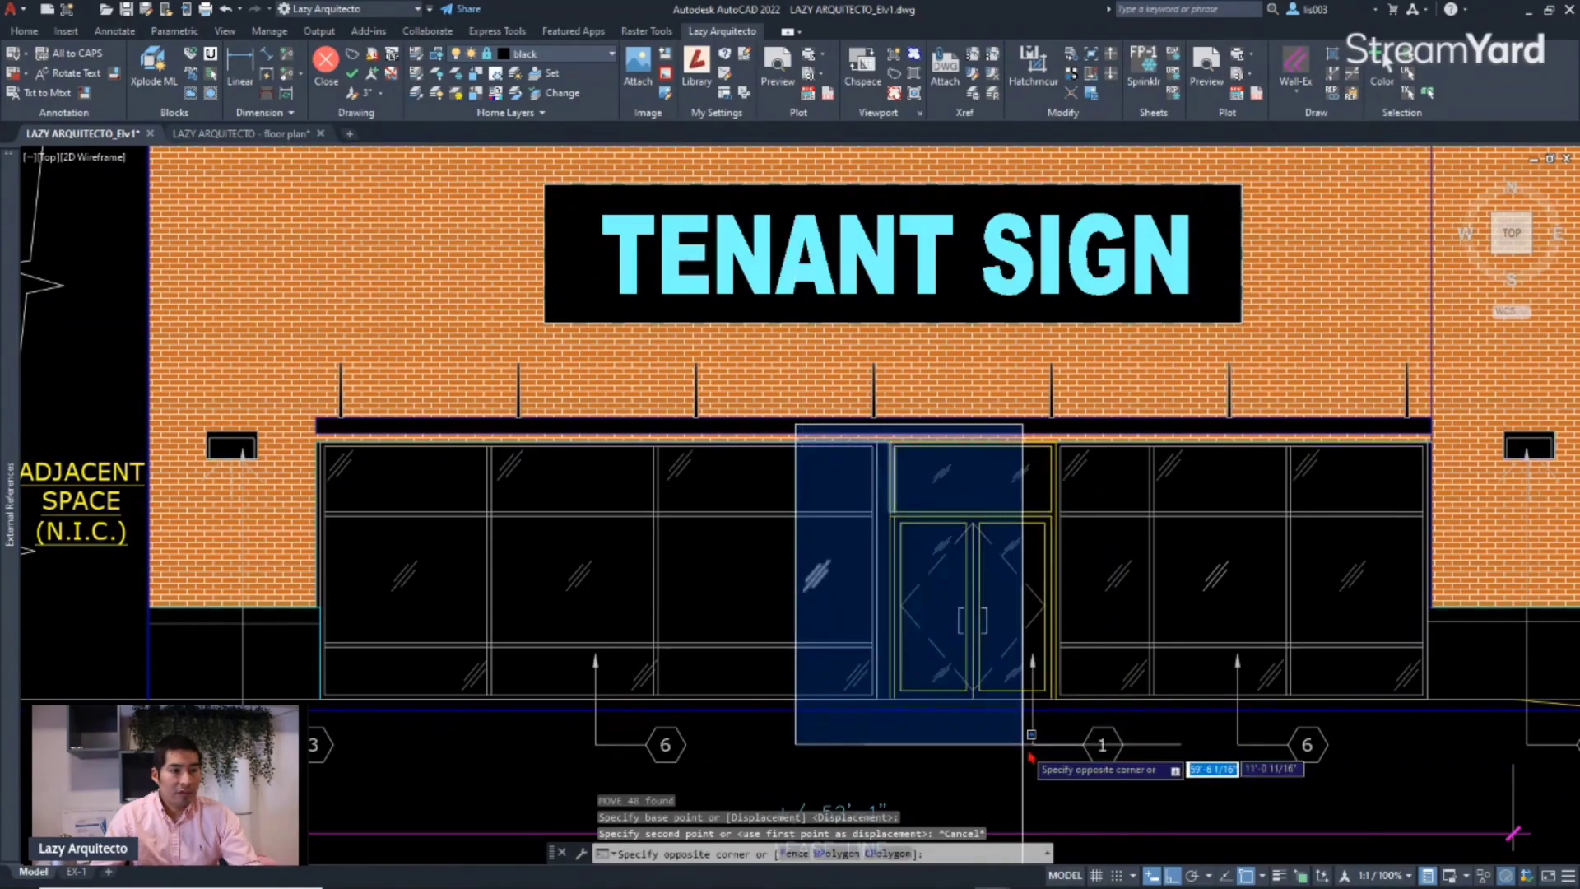
click(1116, 768)
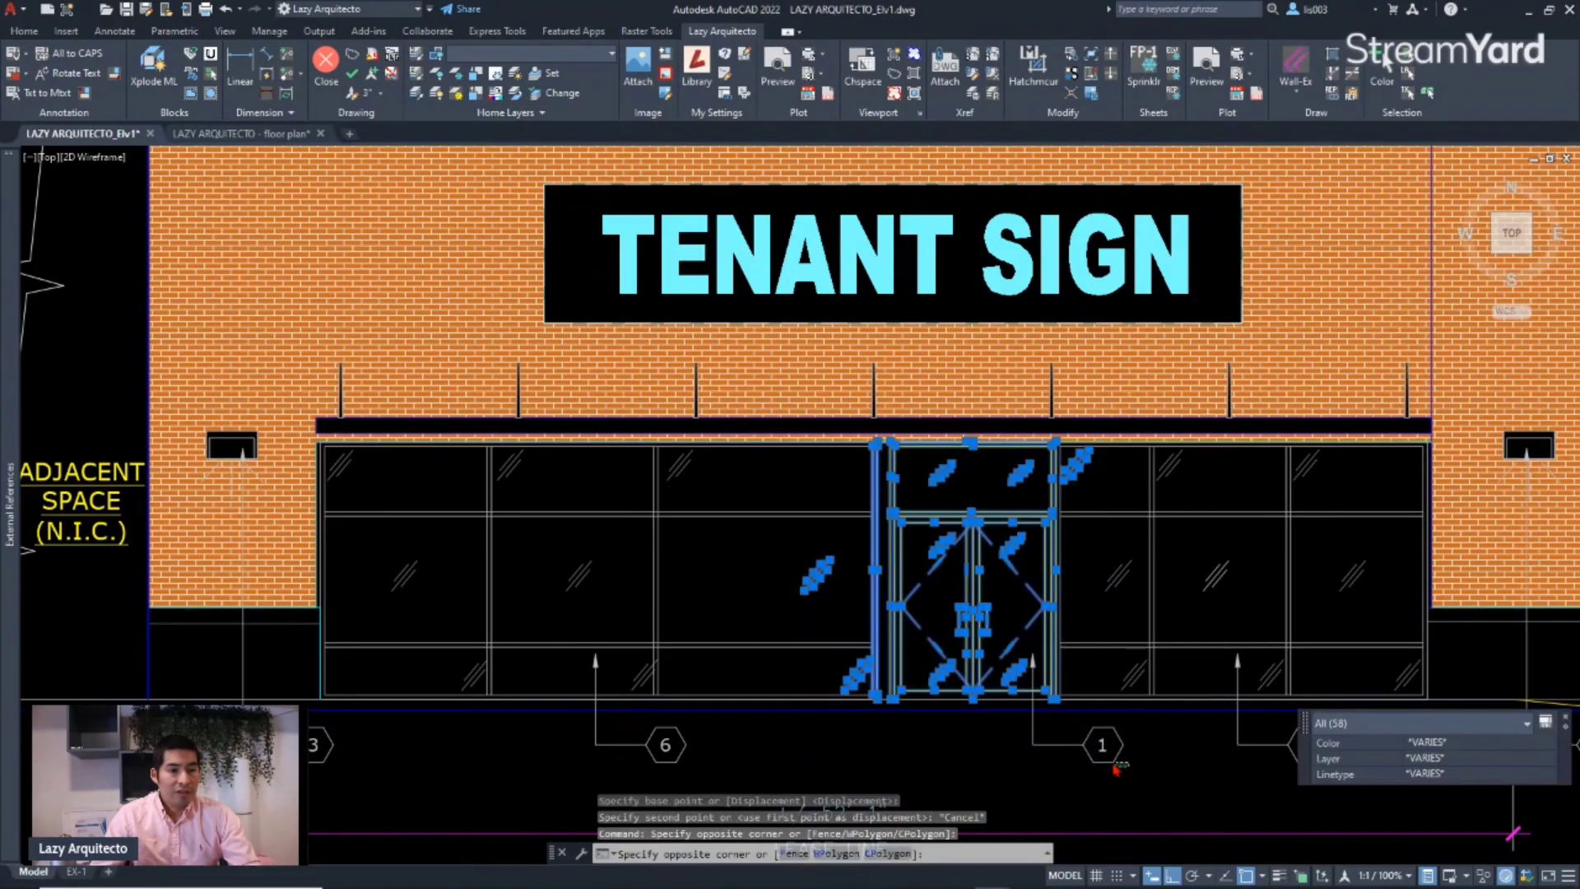
key(m)
key(Return)
click(959, 761)
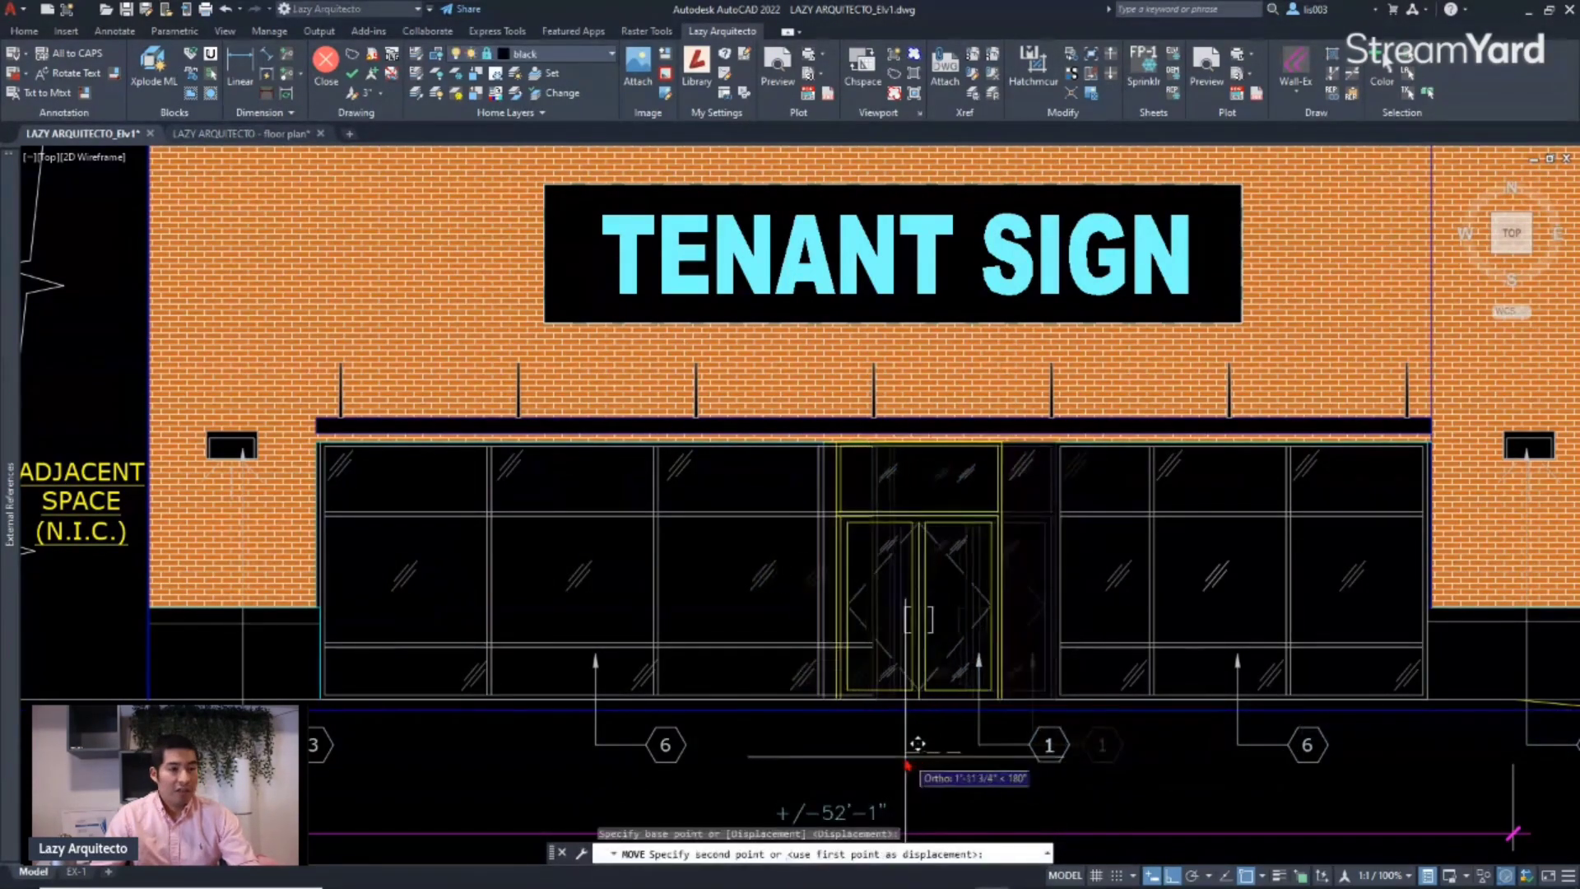
text(2')
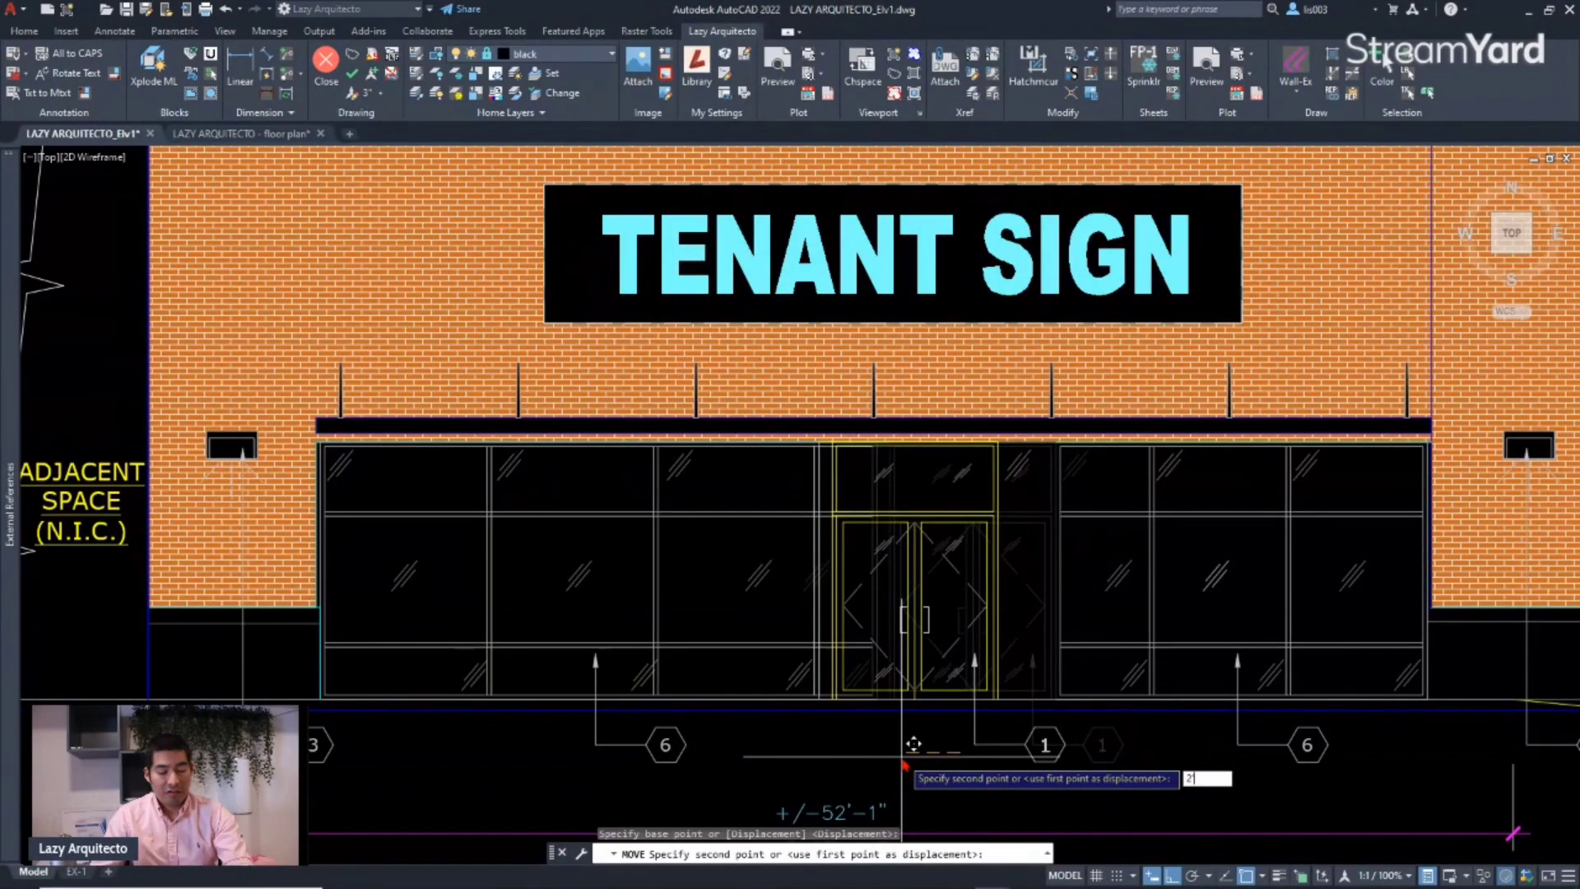
key(Return)
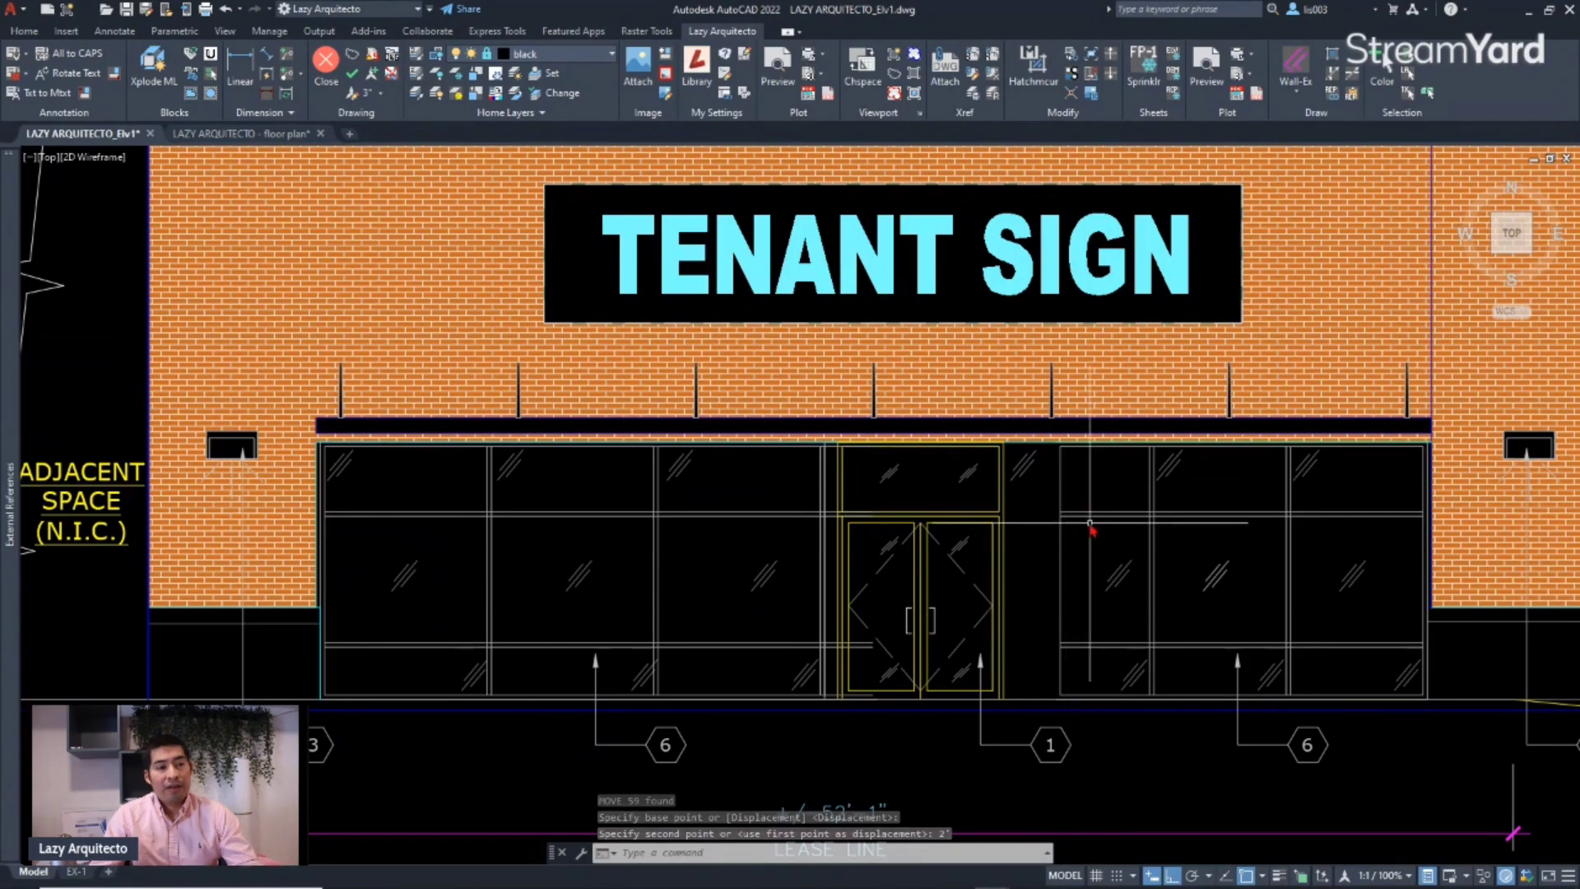
Stretch the near vertical edge of the window frame right of the entrance across the gap to the relocated door frame.
click(1062, 560)
click(1044, 558)
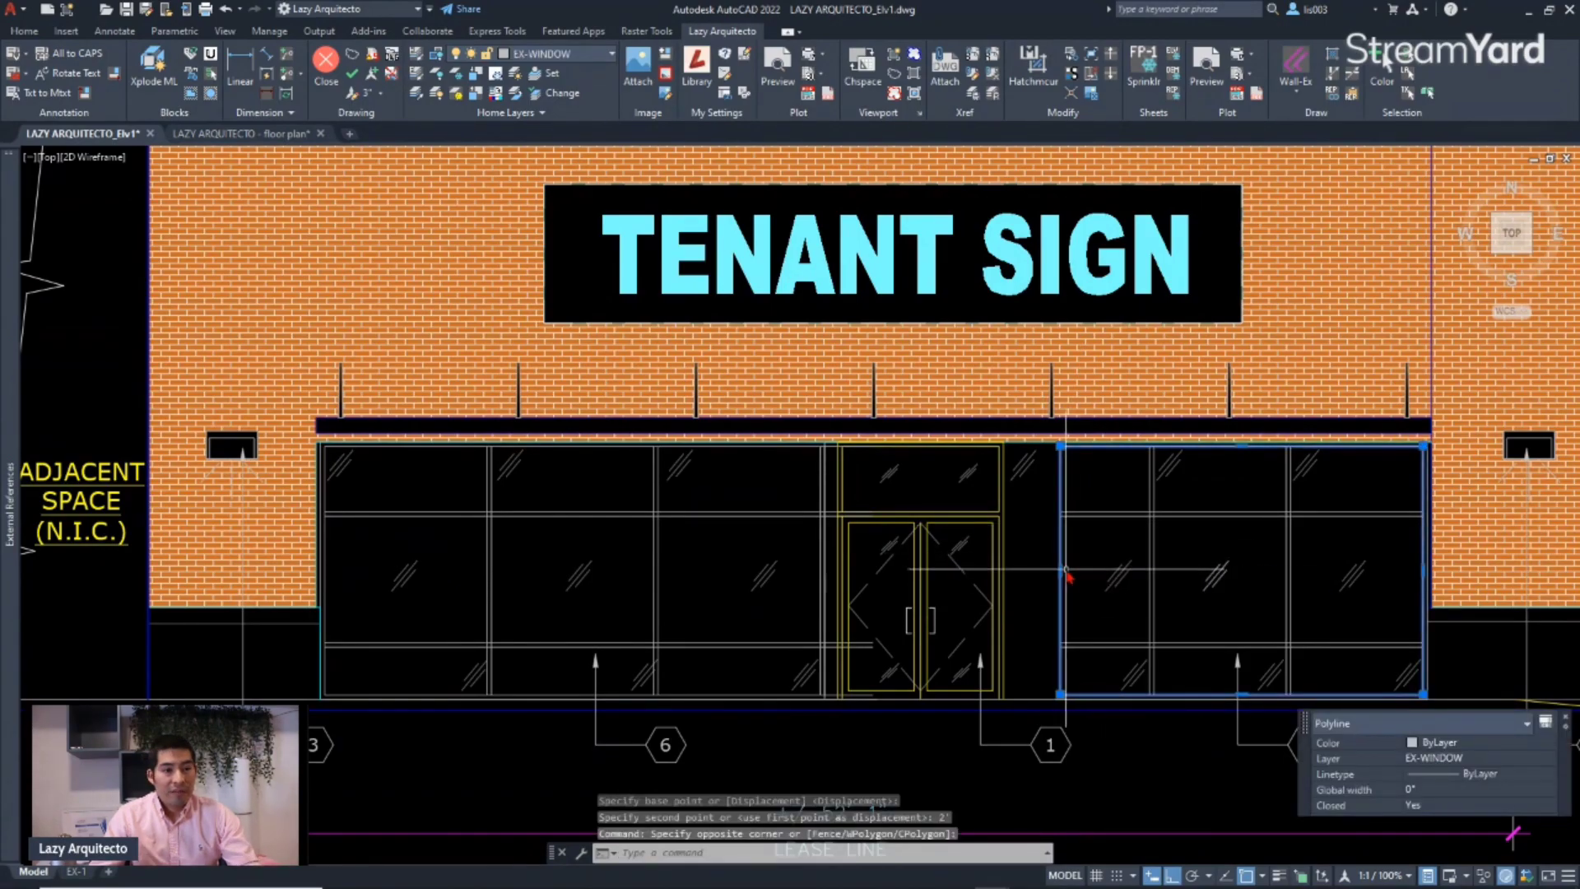
click(1059, 569)
scroll(1031, 561, up, 6)
key(Escape)
Extend both pairs of horizontal mullion lines in the right-hand window to the stretched frame edge beside the door, using fence selections.
scroll(960, 575, down, 3)
text(ex)
key(Return)
click(1136, 526)
click(1146, 428)
key(Return)
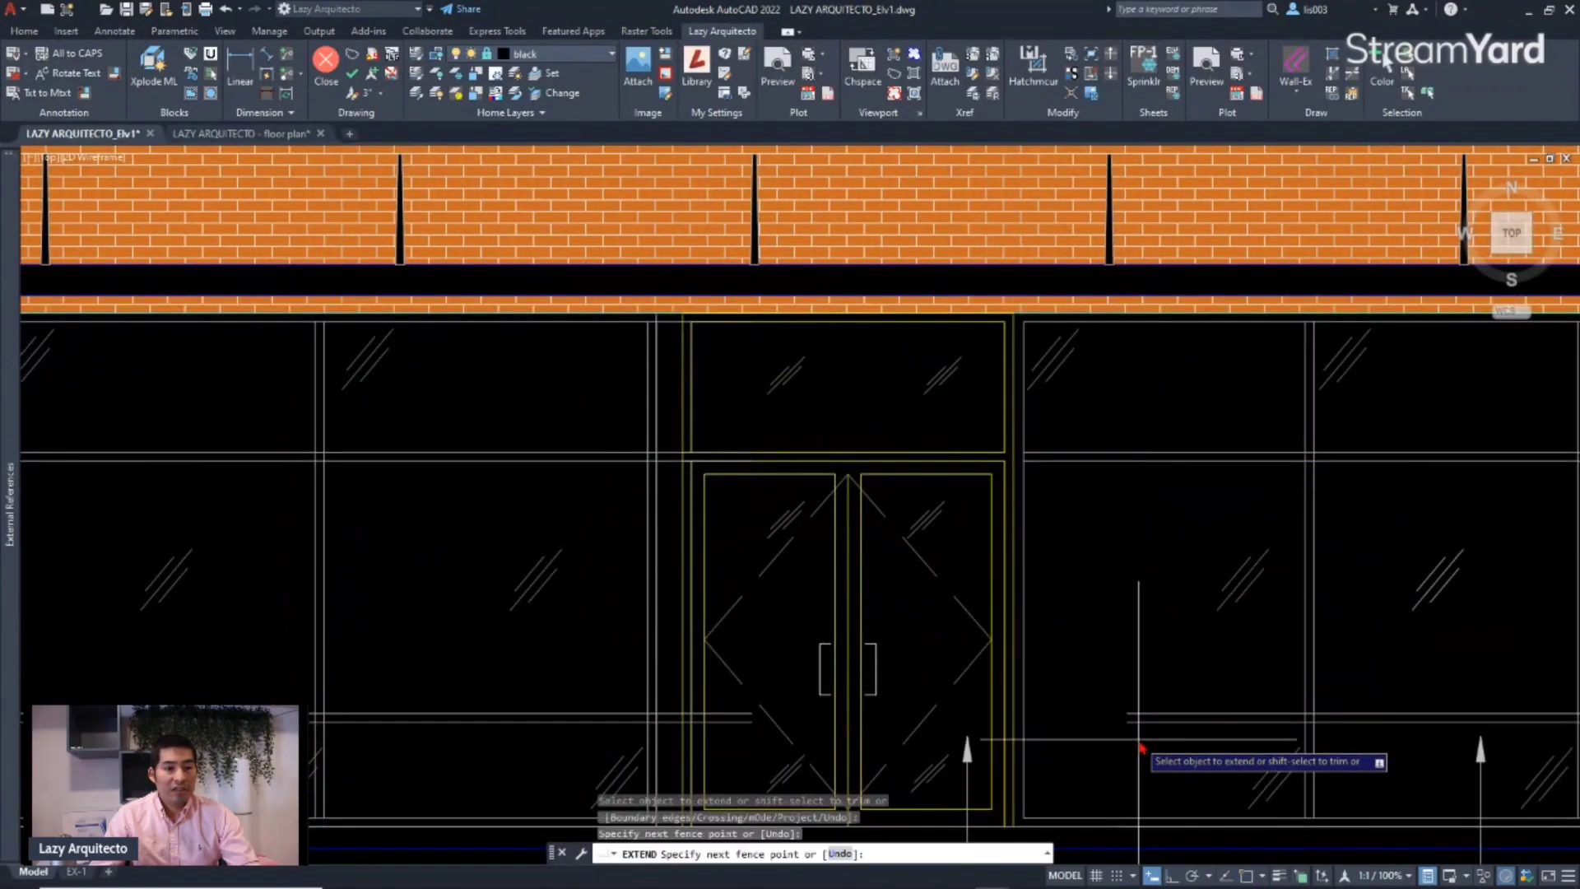
key(Return)
scroll(956, 684, down, 3)
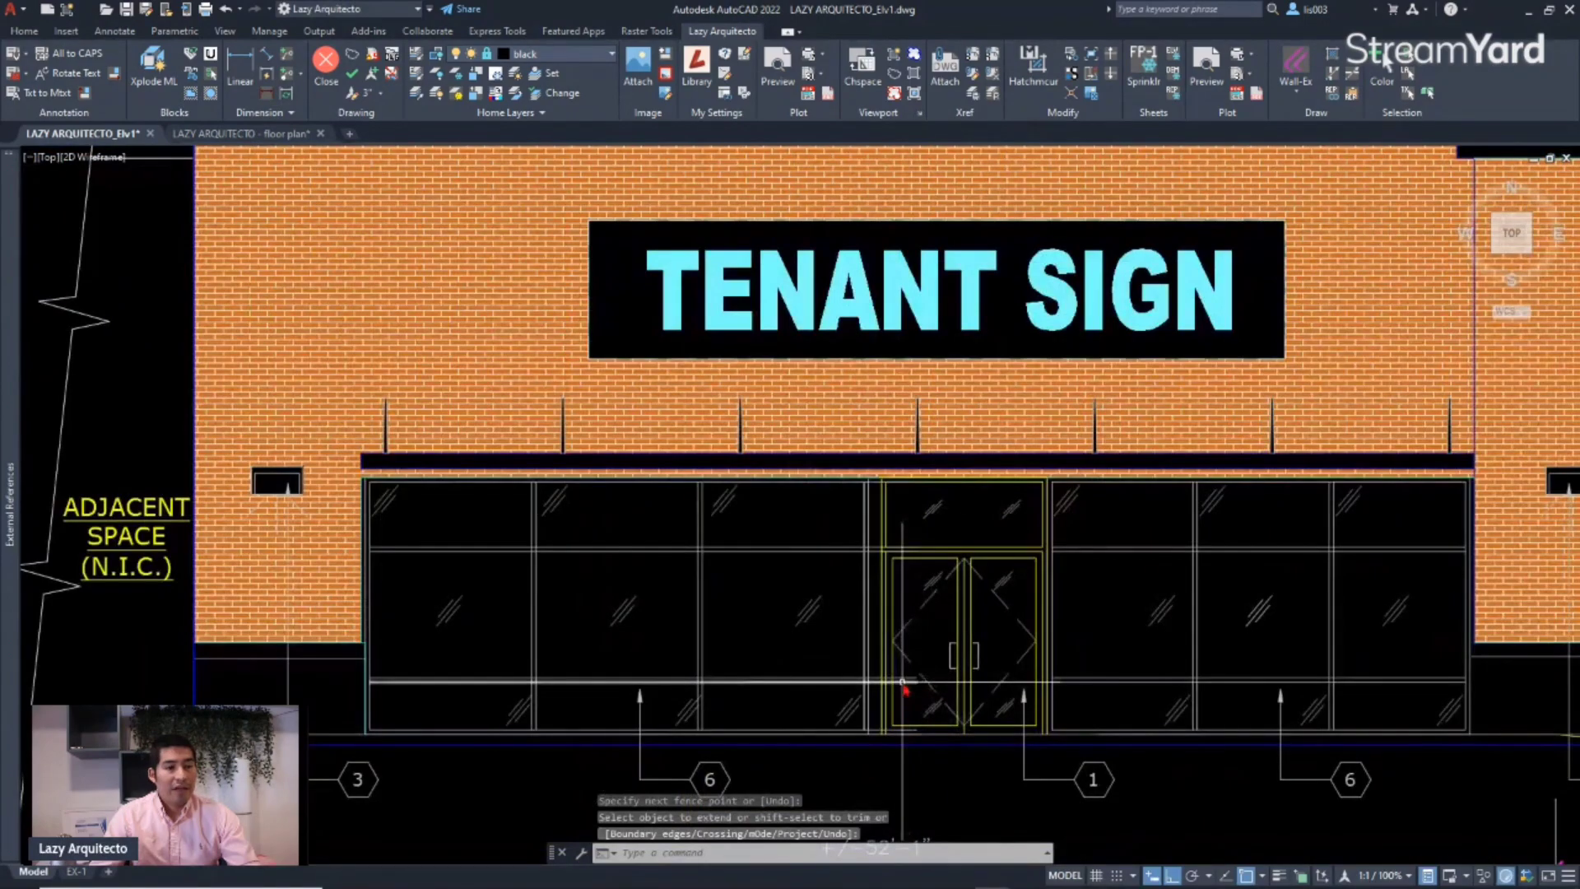
scroll(956, 684, up, 3)
text(tr)
key(Return)
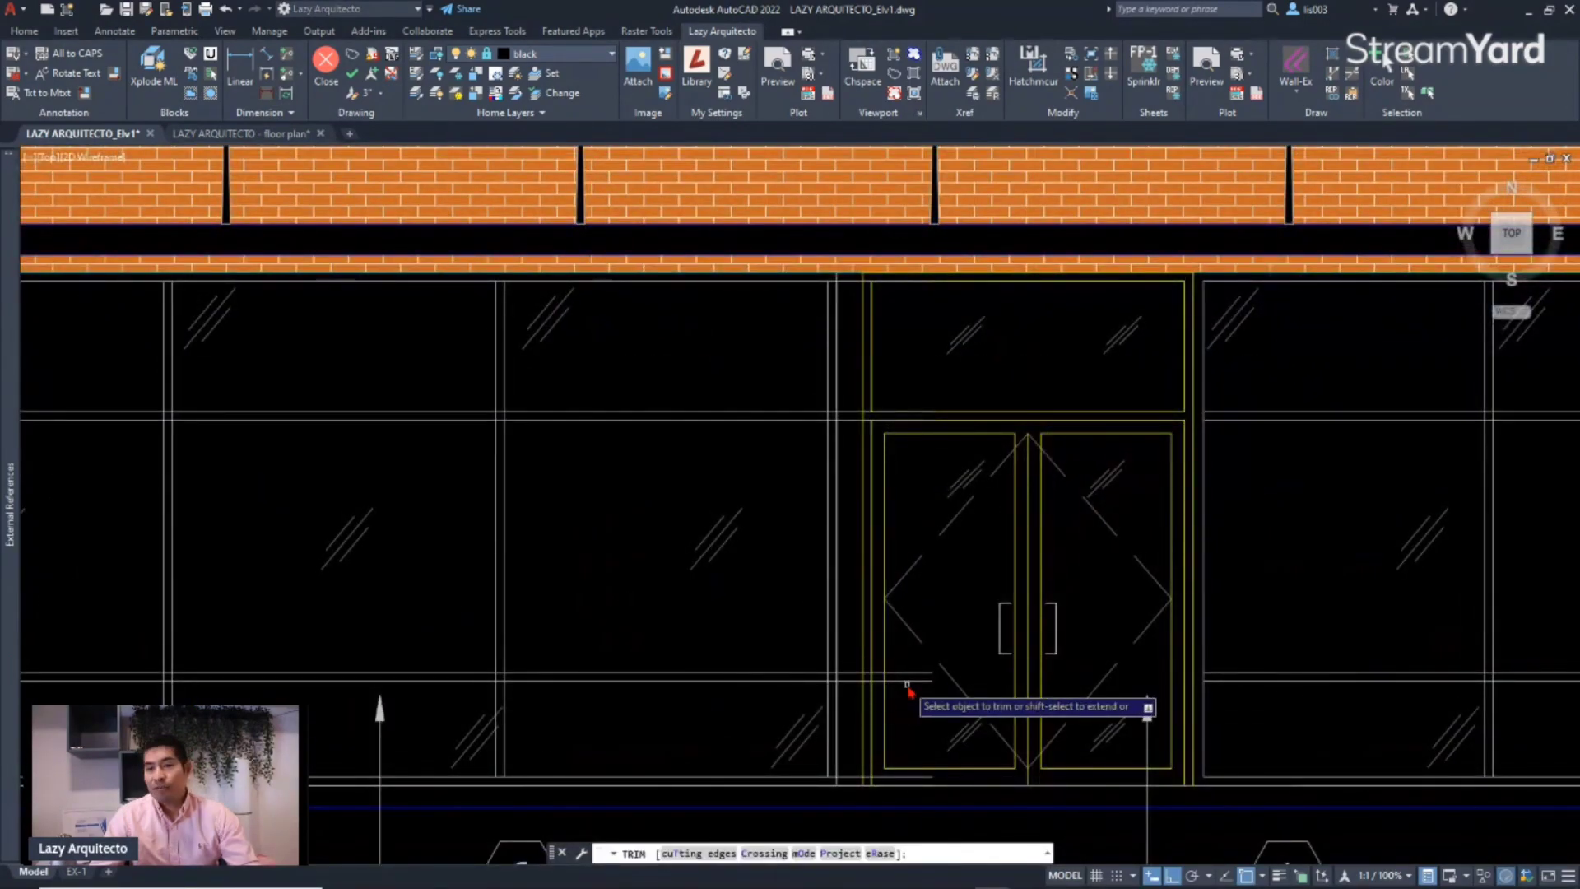
key(Escape)
scroll(909, 689, down, 3)
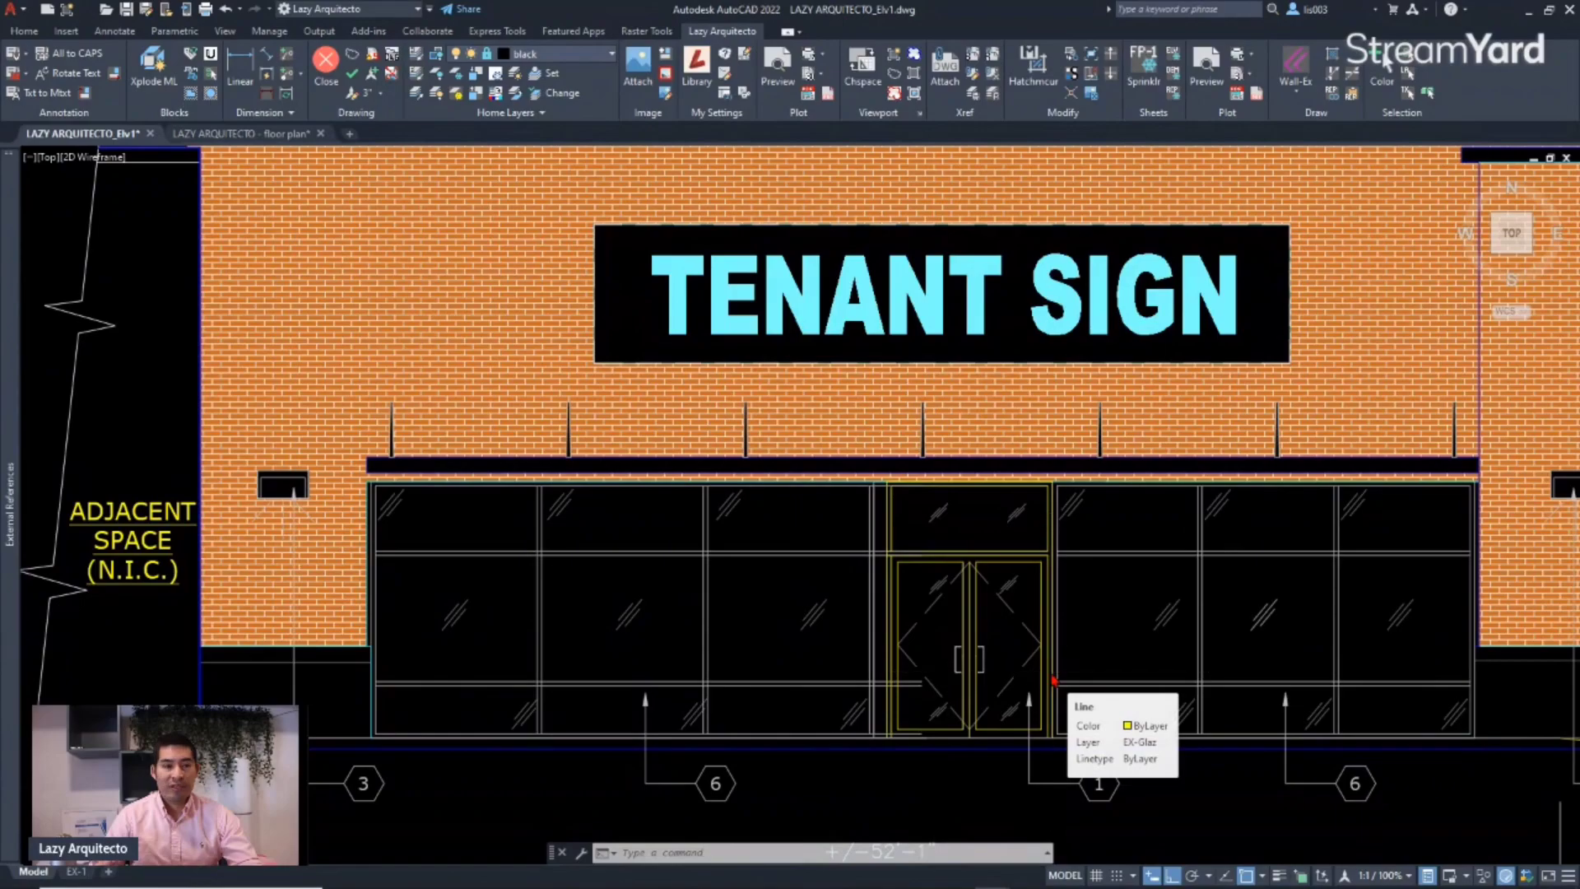
Undo the mullion extensions, the window frame edge adjustment and the 2' move of the entrance door.
scroll(1056, 675, up, 3)
key(ctrl+z)
key(ctrl+z)
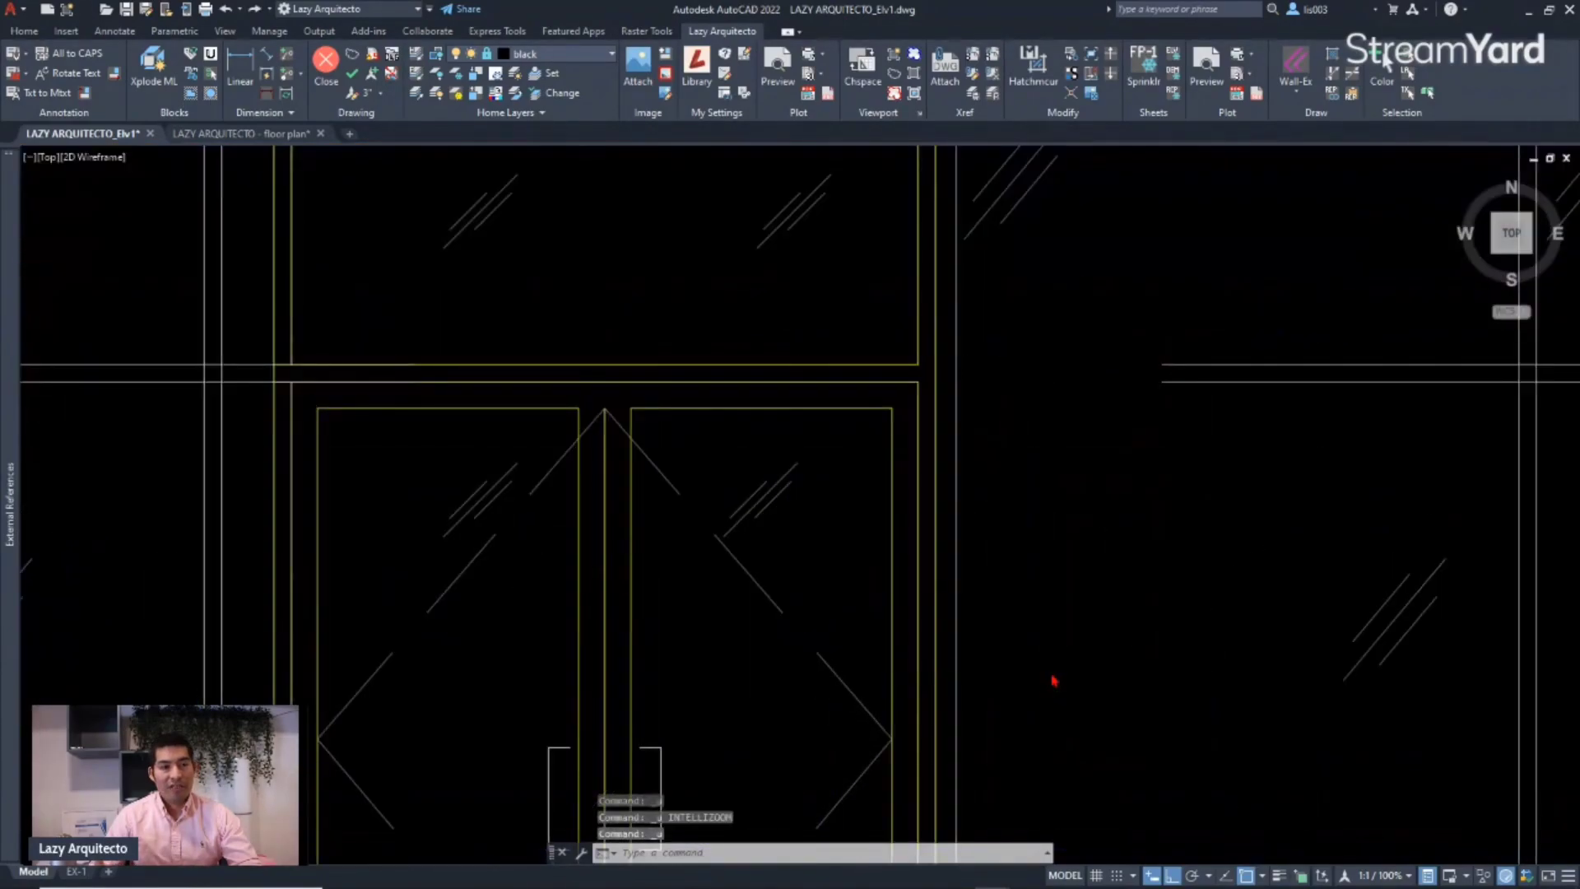
key(ctrl+z)
key(ctrl+z)
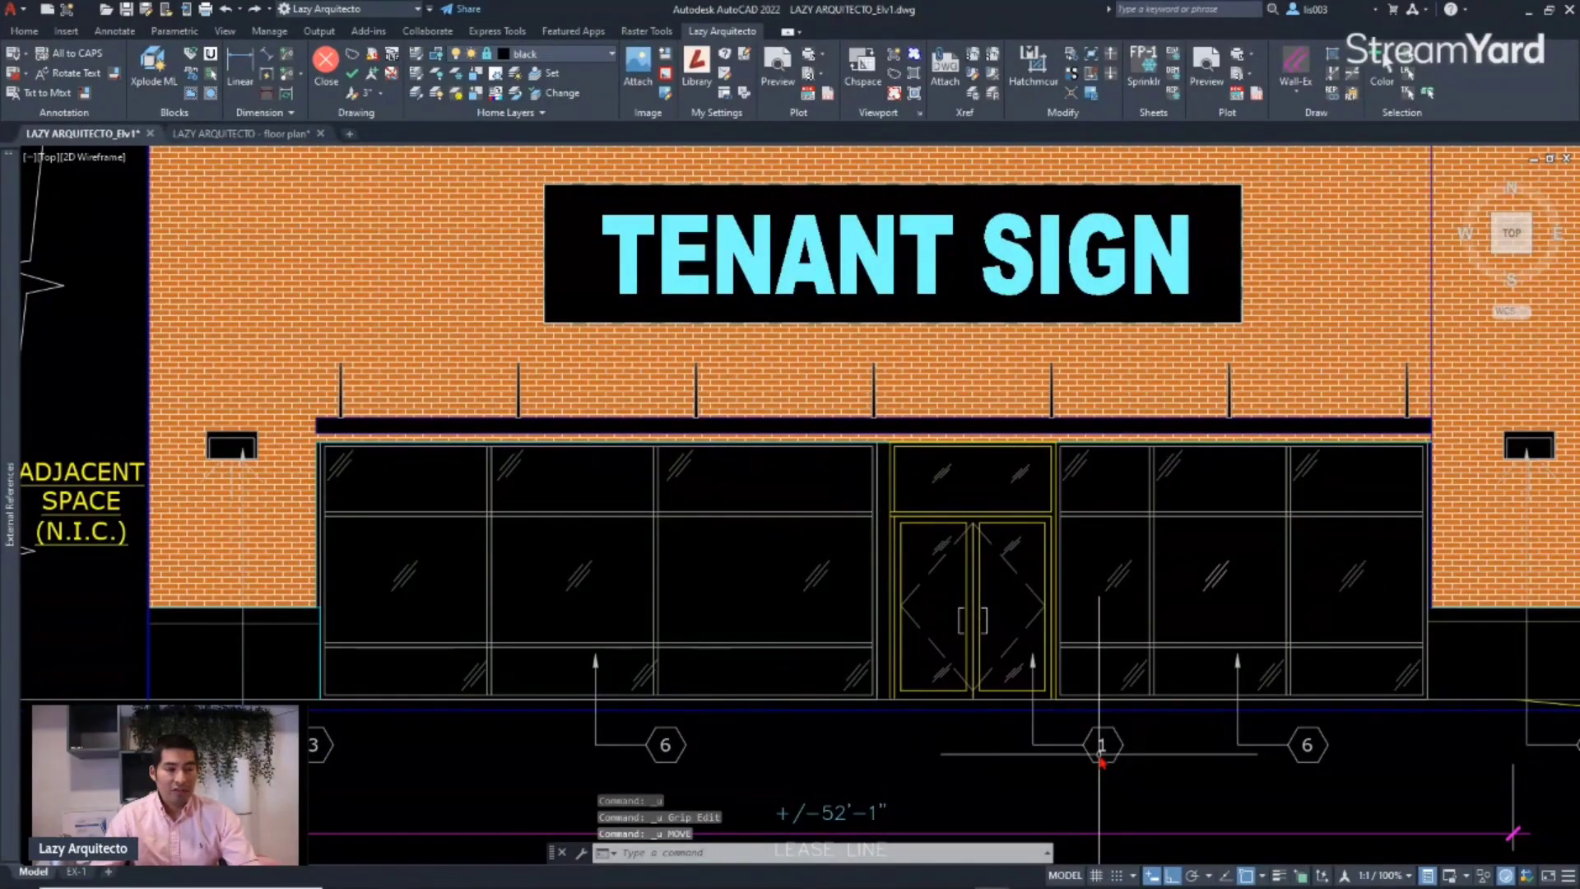
Stretch the entrance door, adjoining mullions, nearby glass marks and keynote 1 horizontally 2' to the left, using one crossing selection.
text(s)
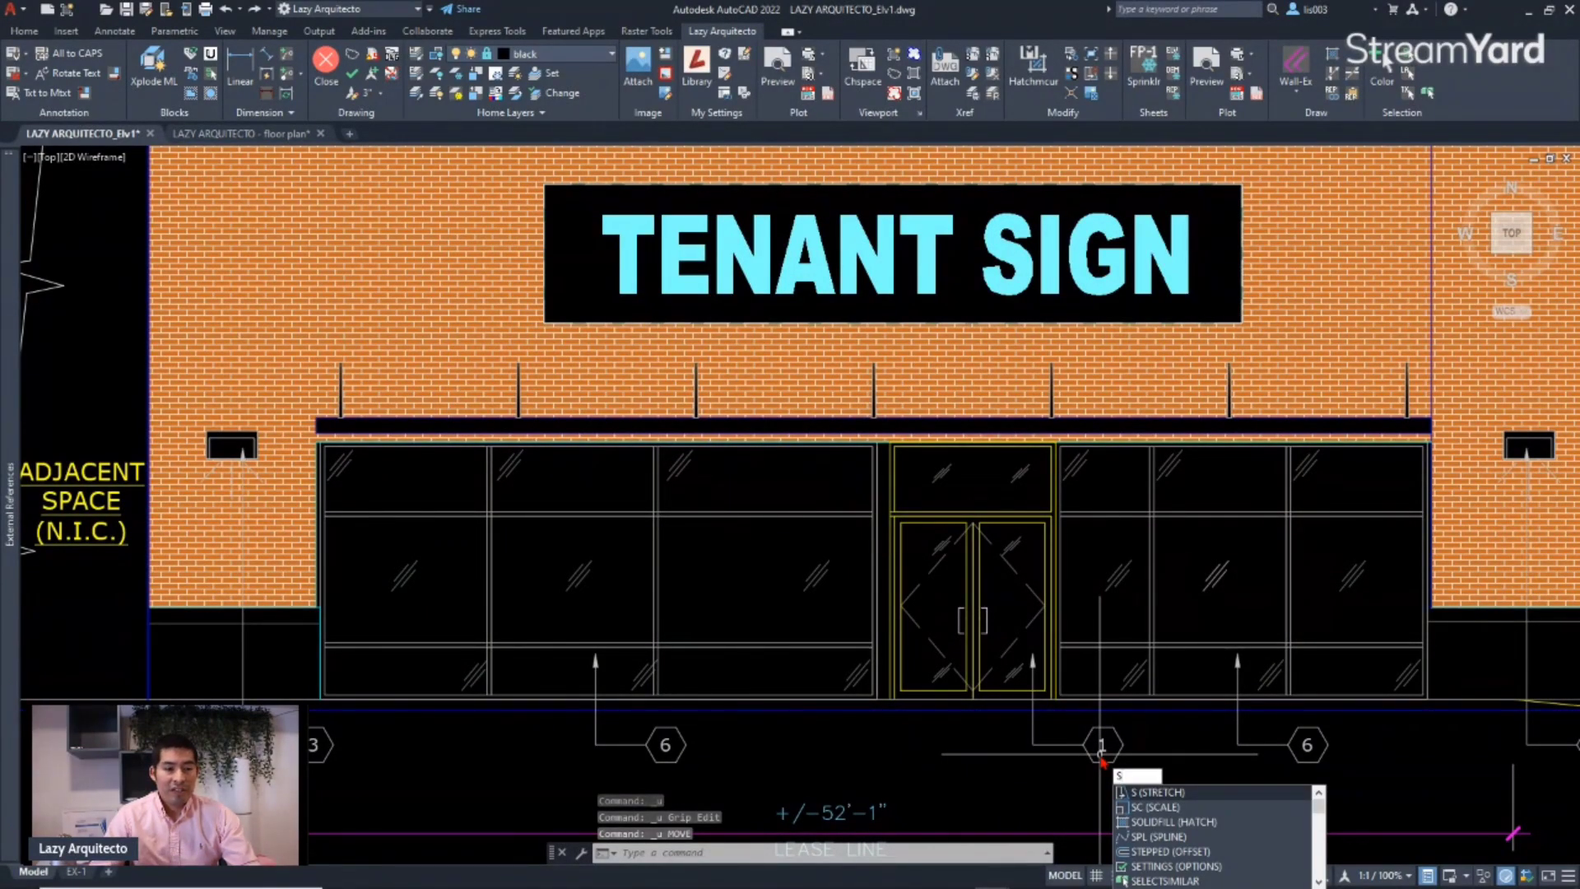
key(Return)
click(1083, 774)
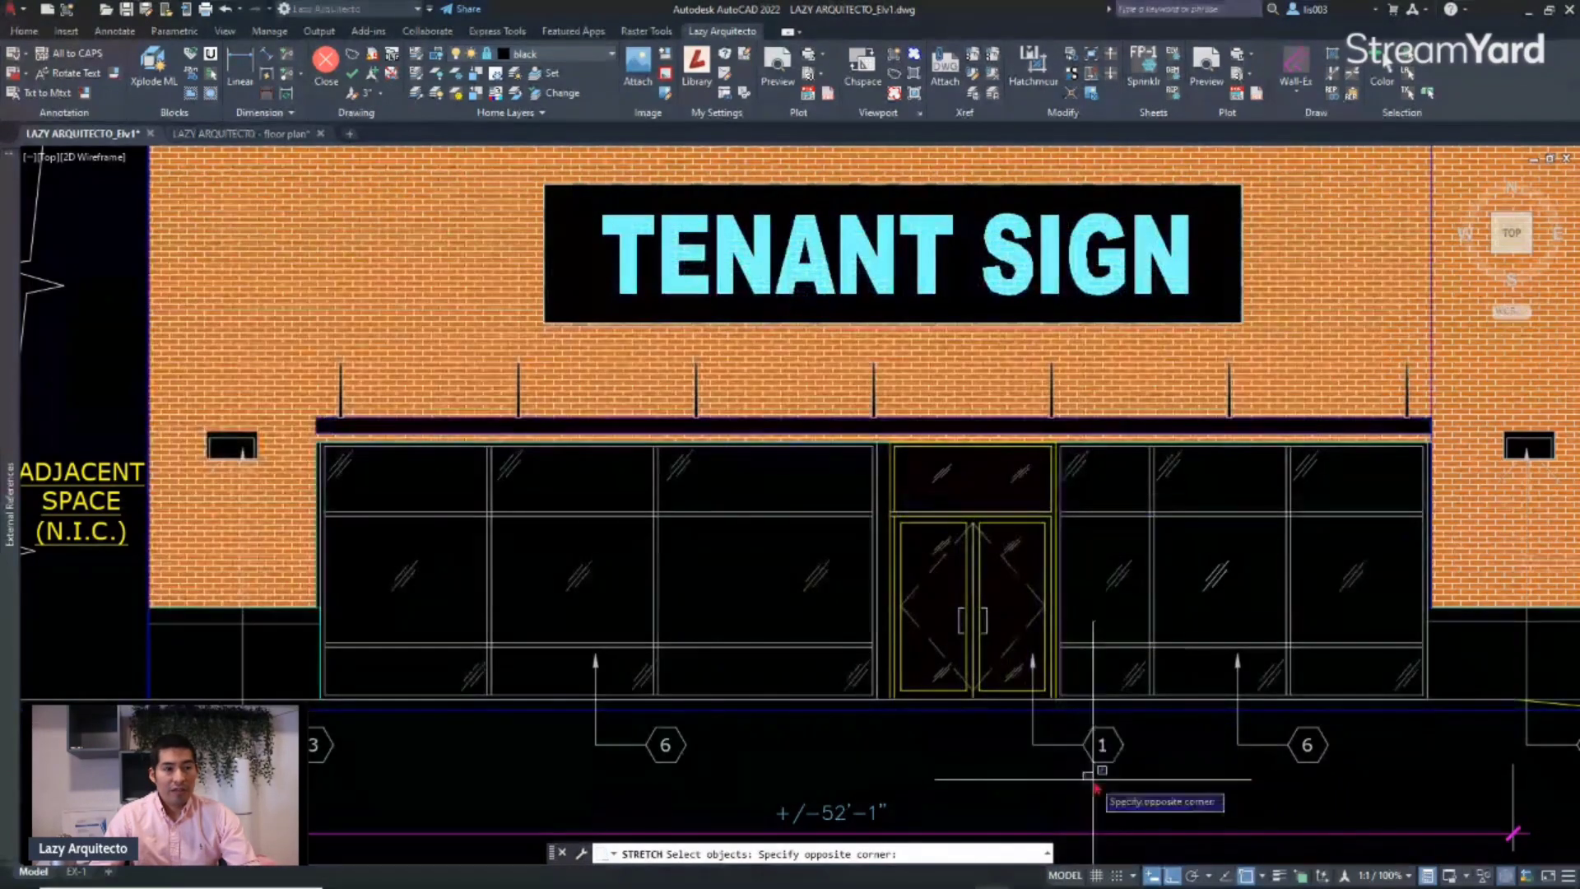
click(1094, 788)
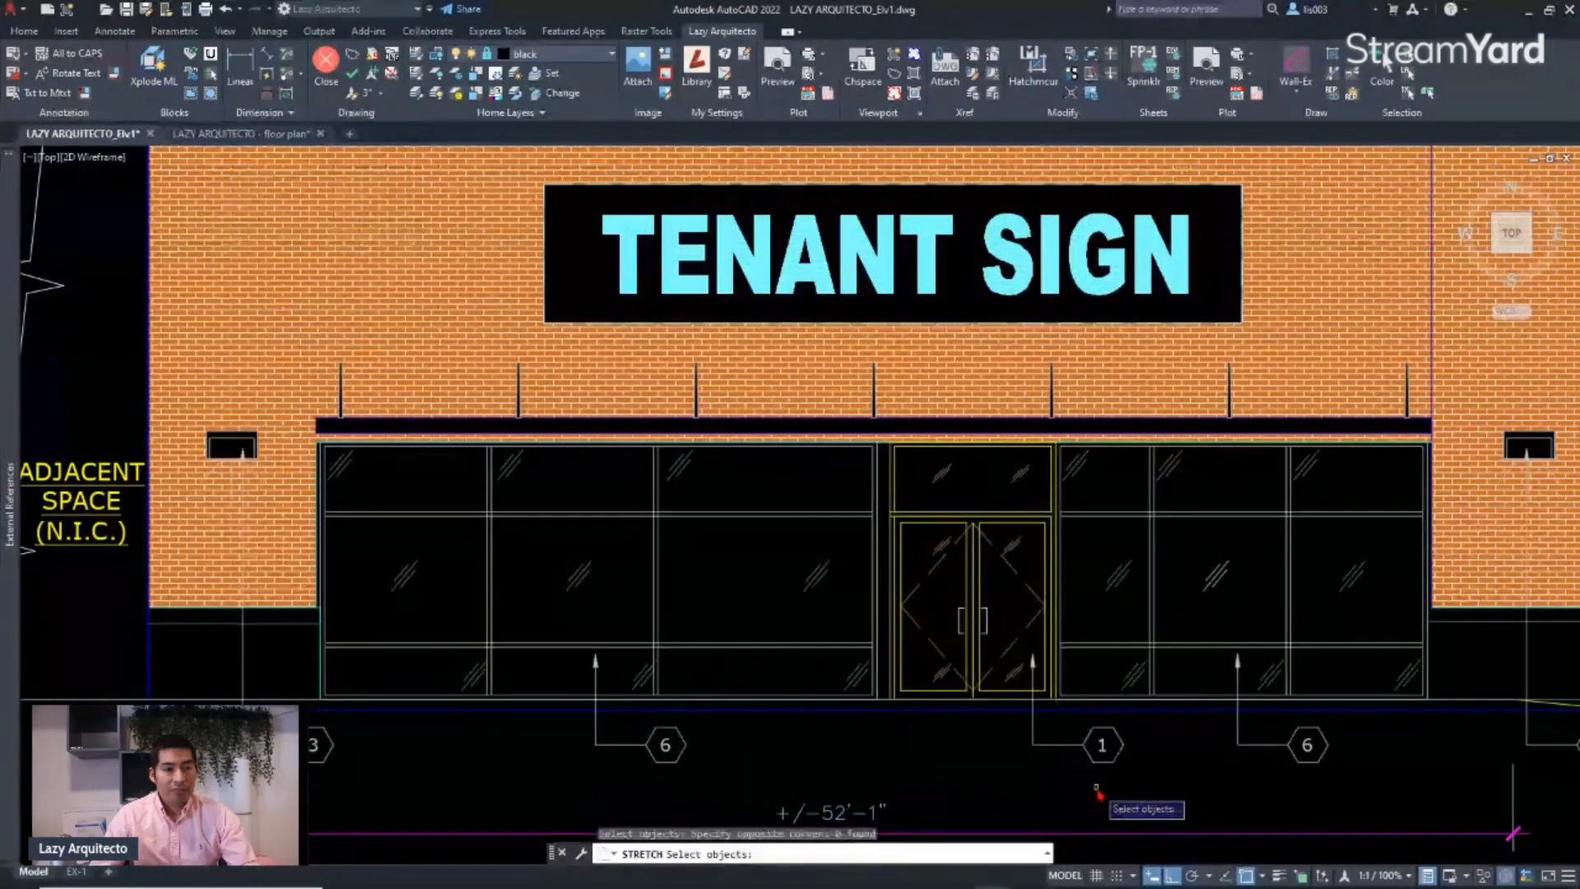
click(1096, 788)
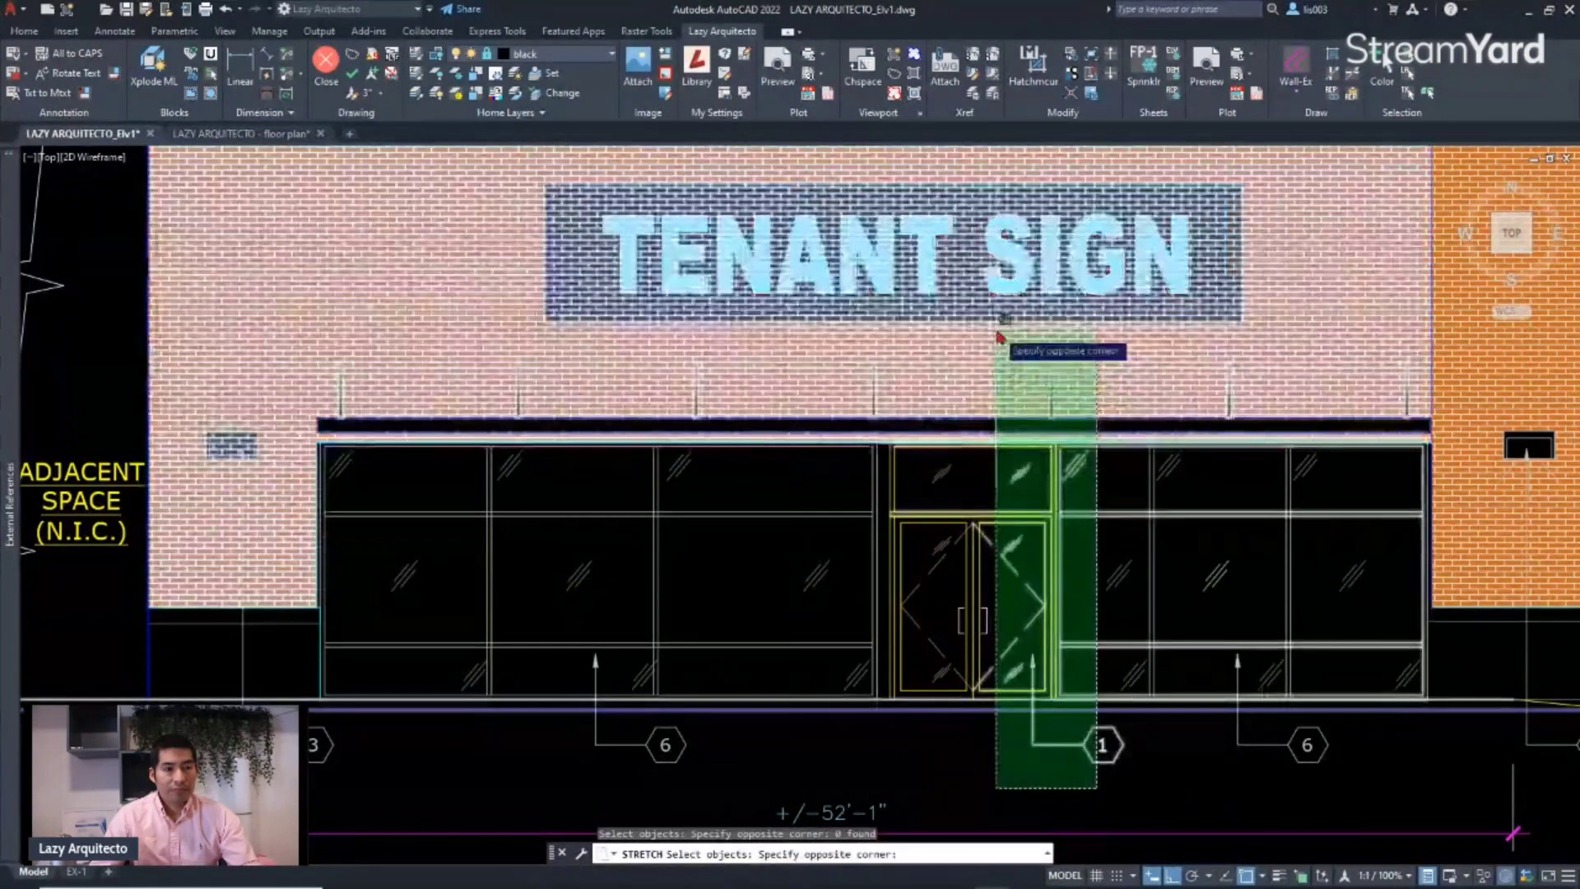
click(785, 420)
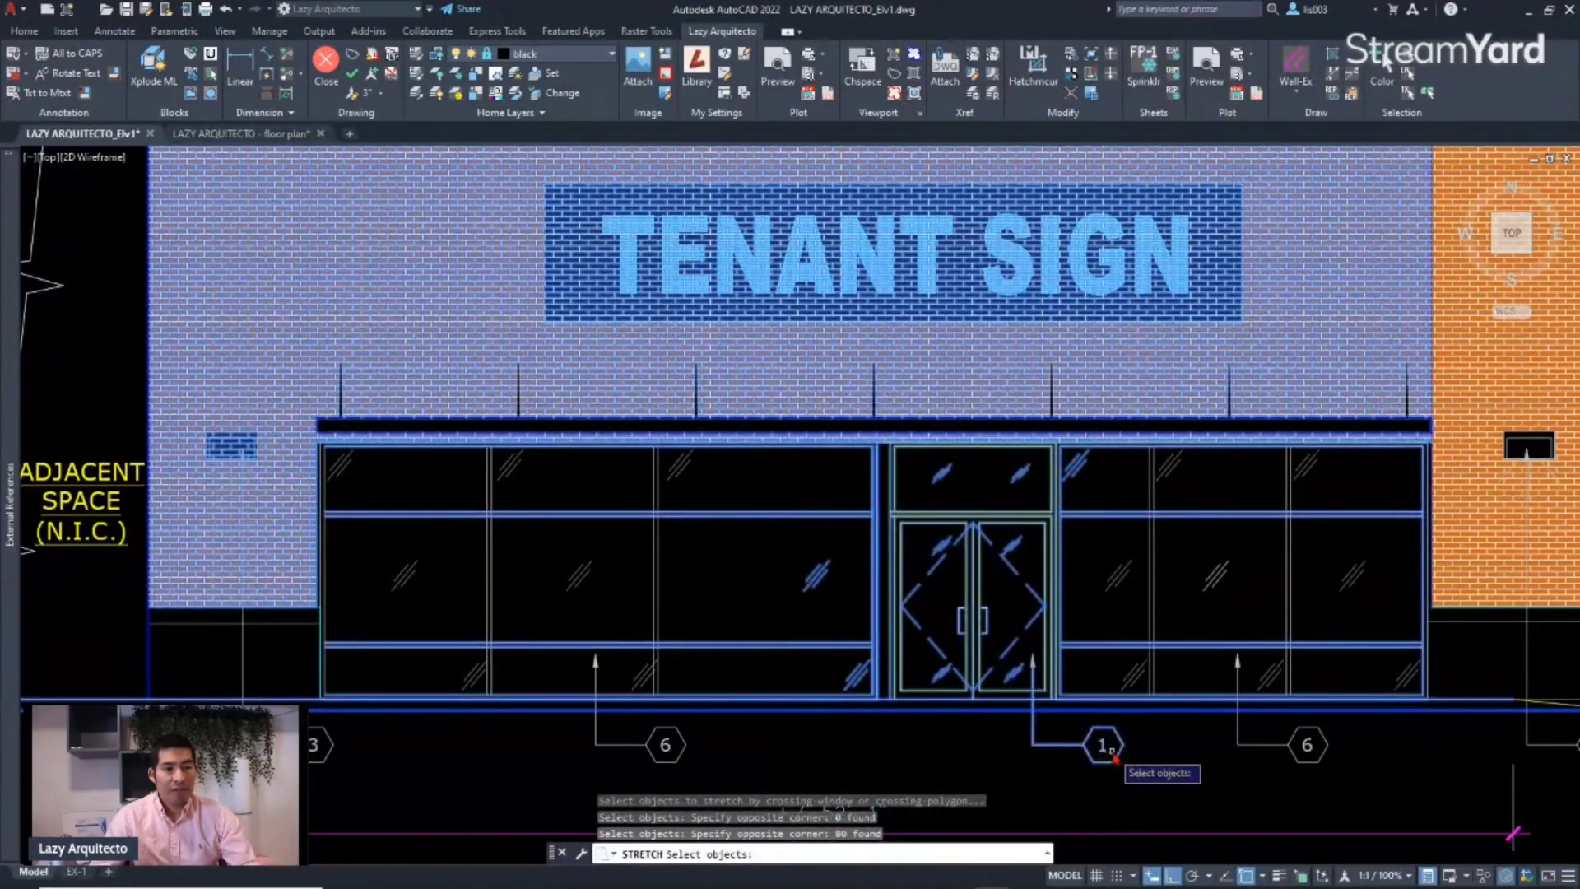
key(Return)
click(915, 751)
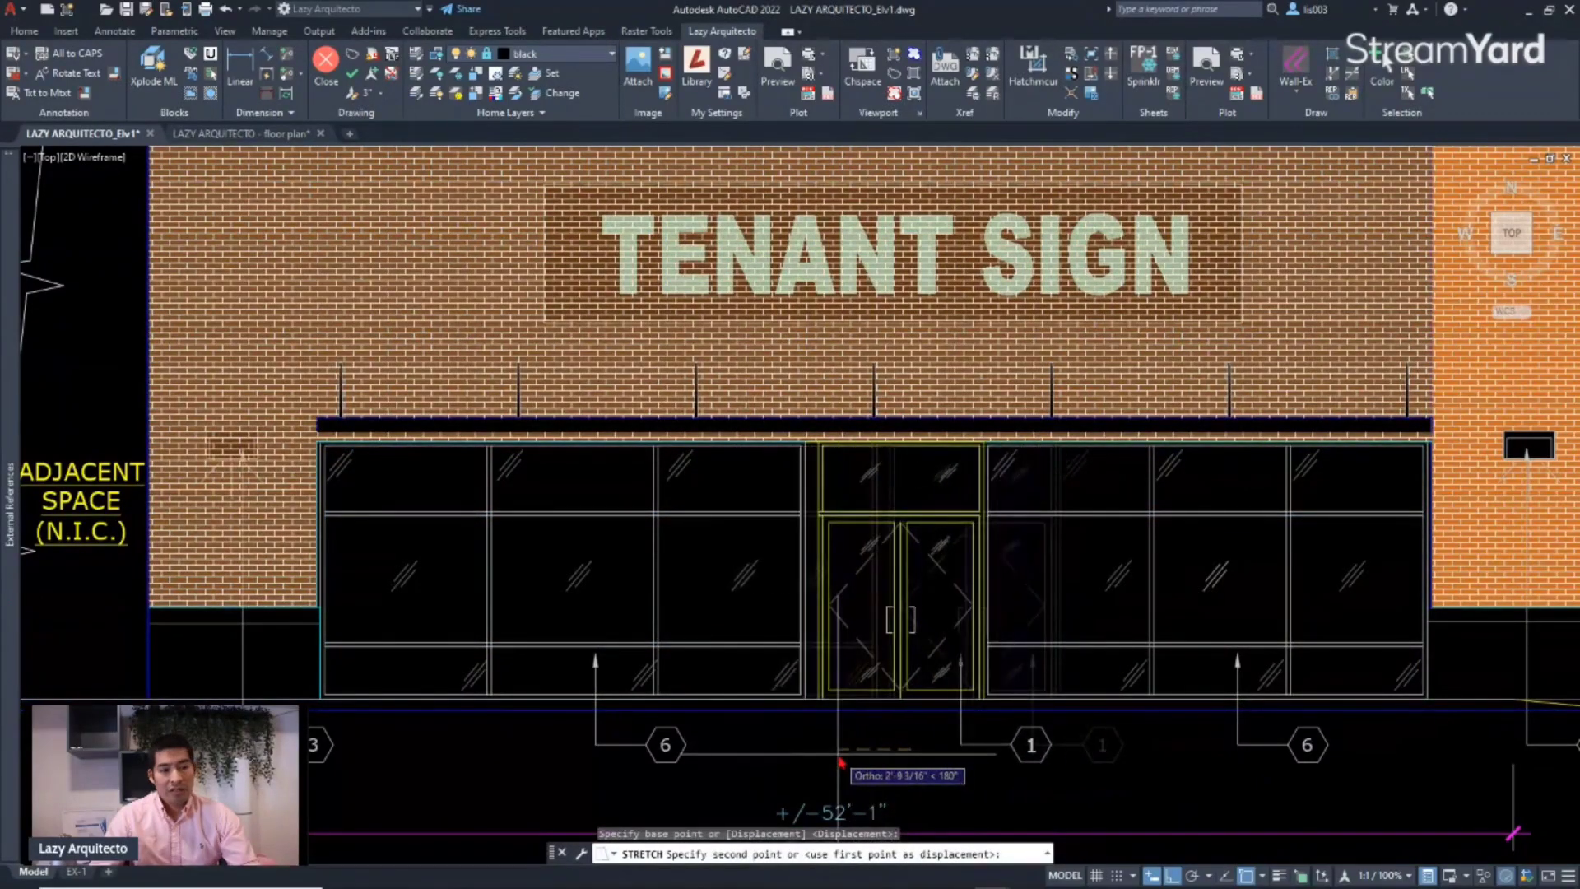
text(2)
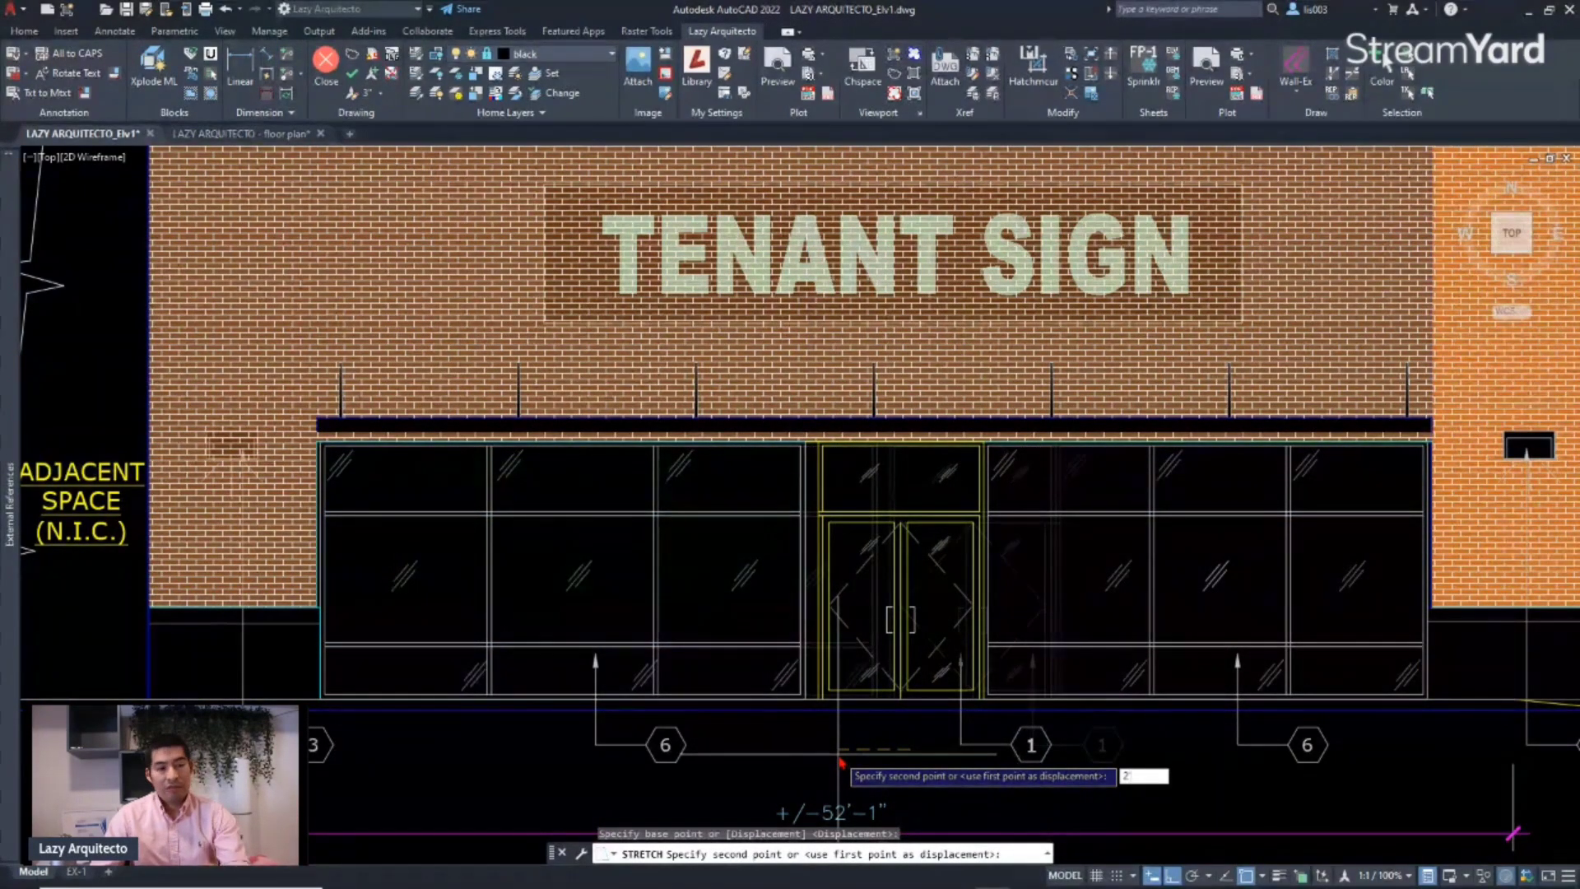
text(')
key(Return)
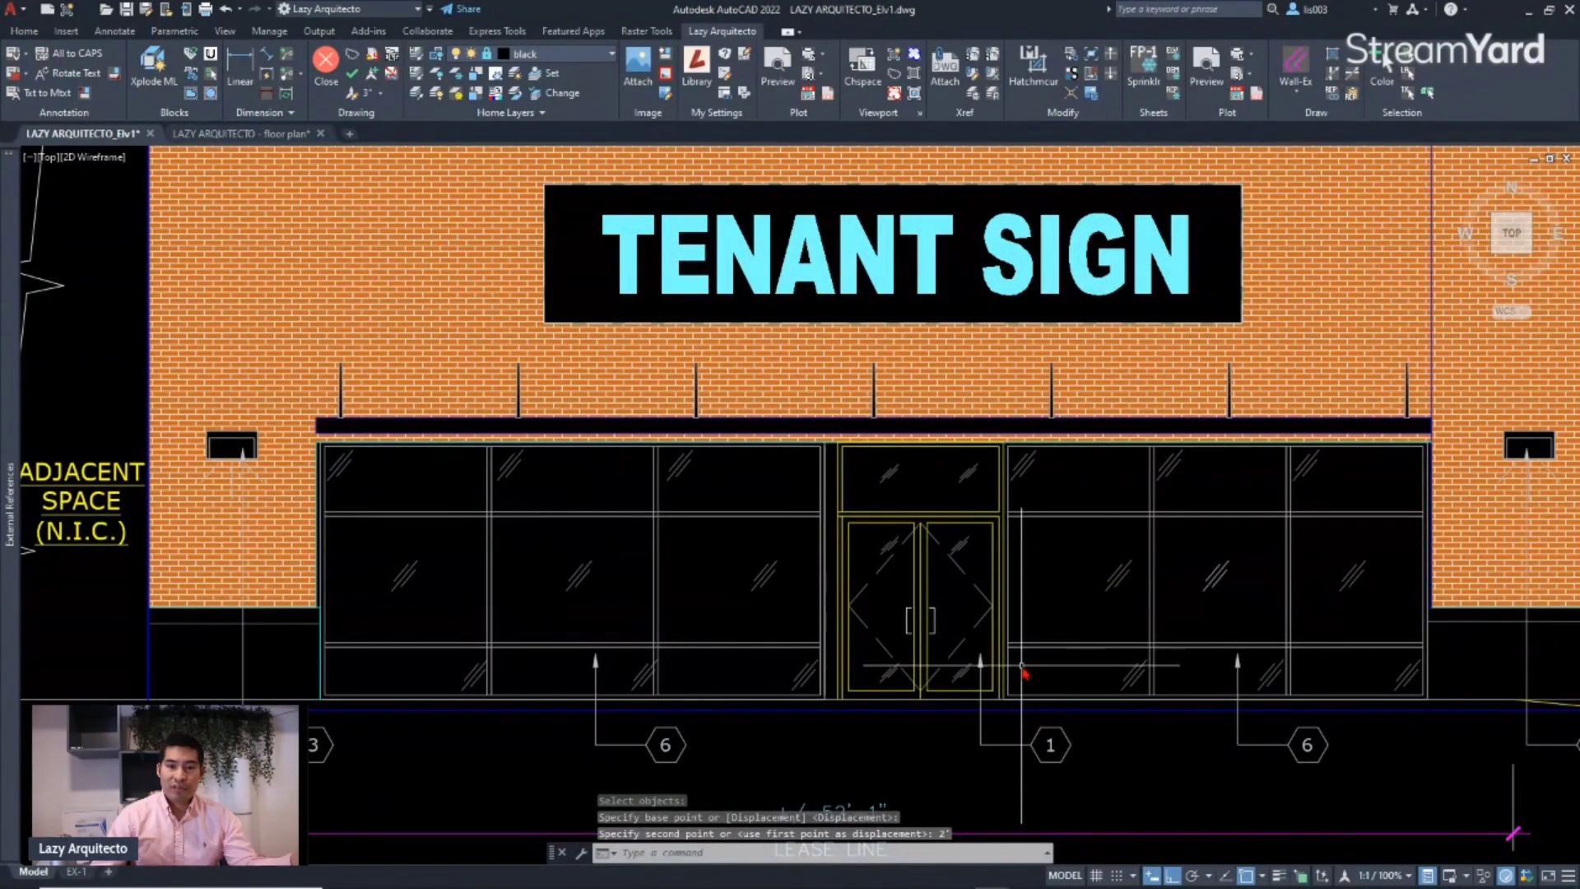
scroll(1058, 559, up, 2)
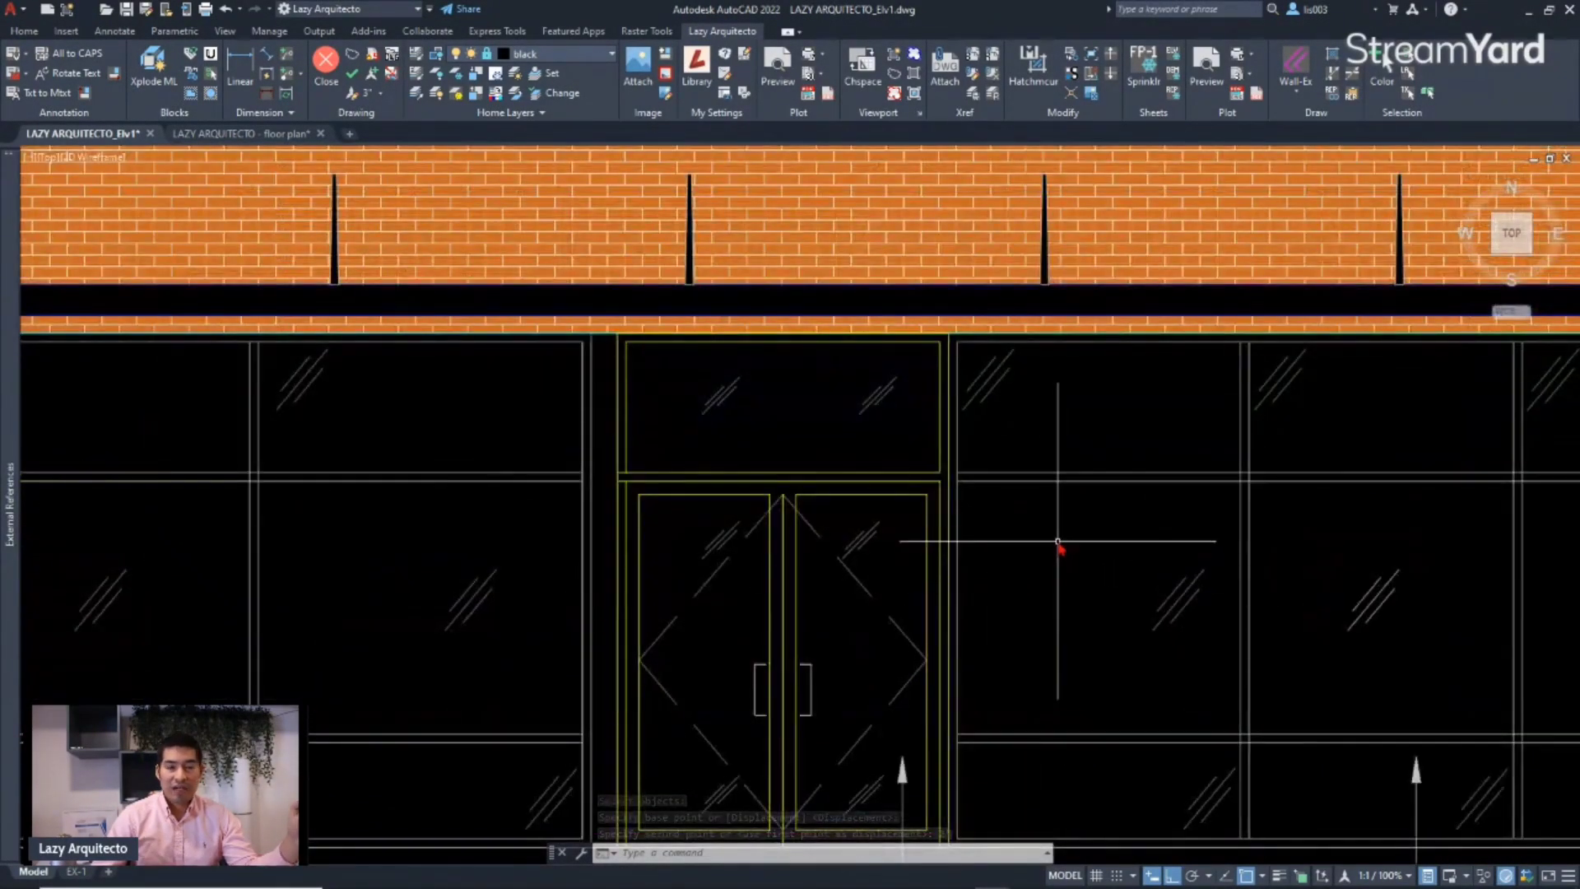
scroll(1058, 547, down, 2)
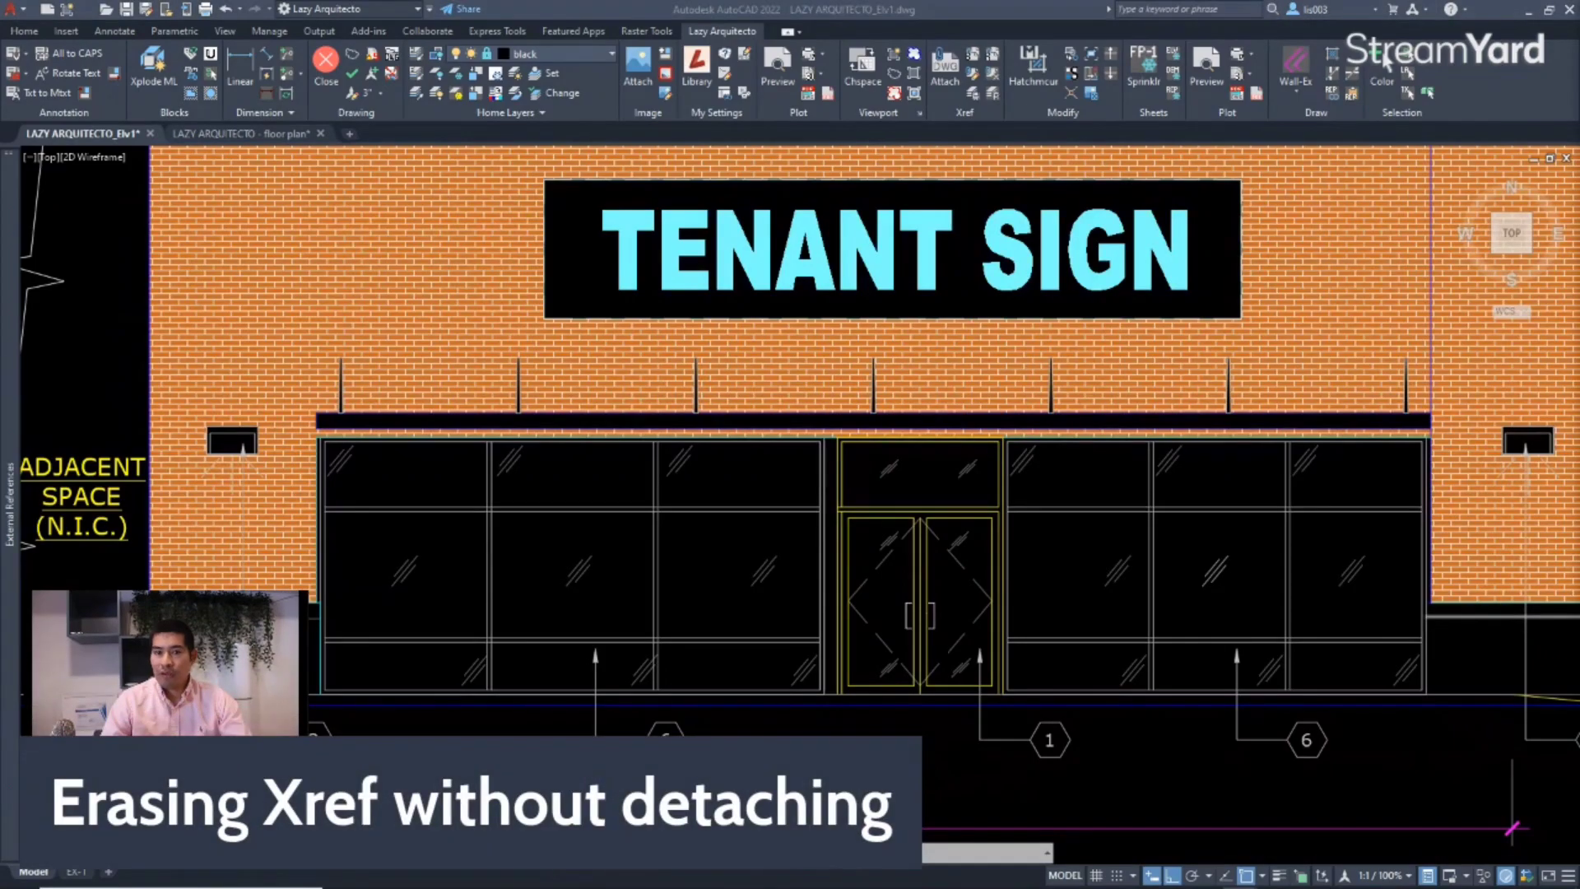
Examine the banner graphic in the separate rectangle beside the elevation and check the face picture's object type and layer.
click(801, 491)
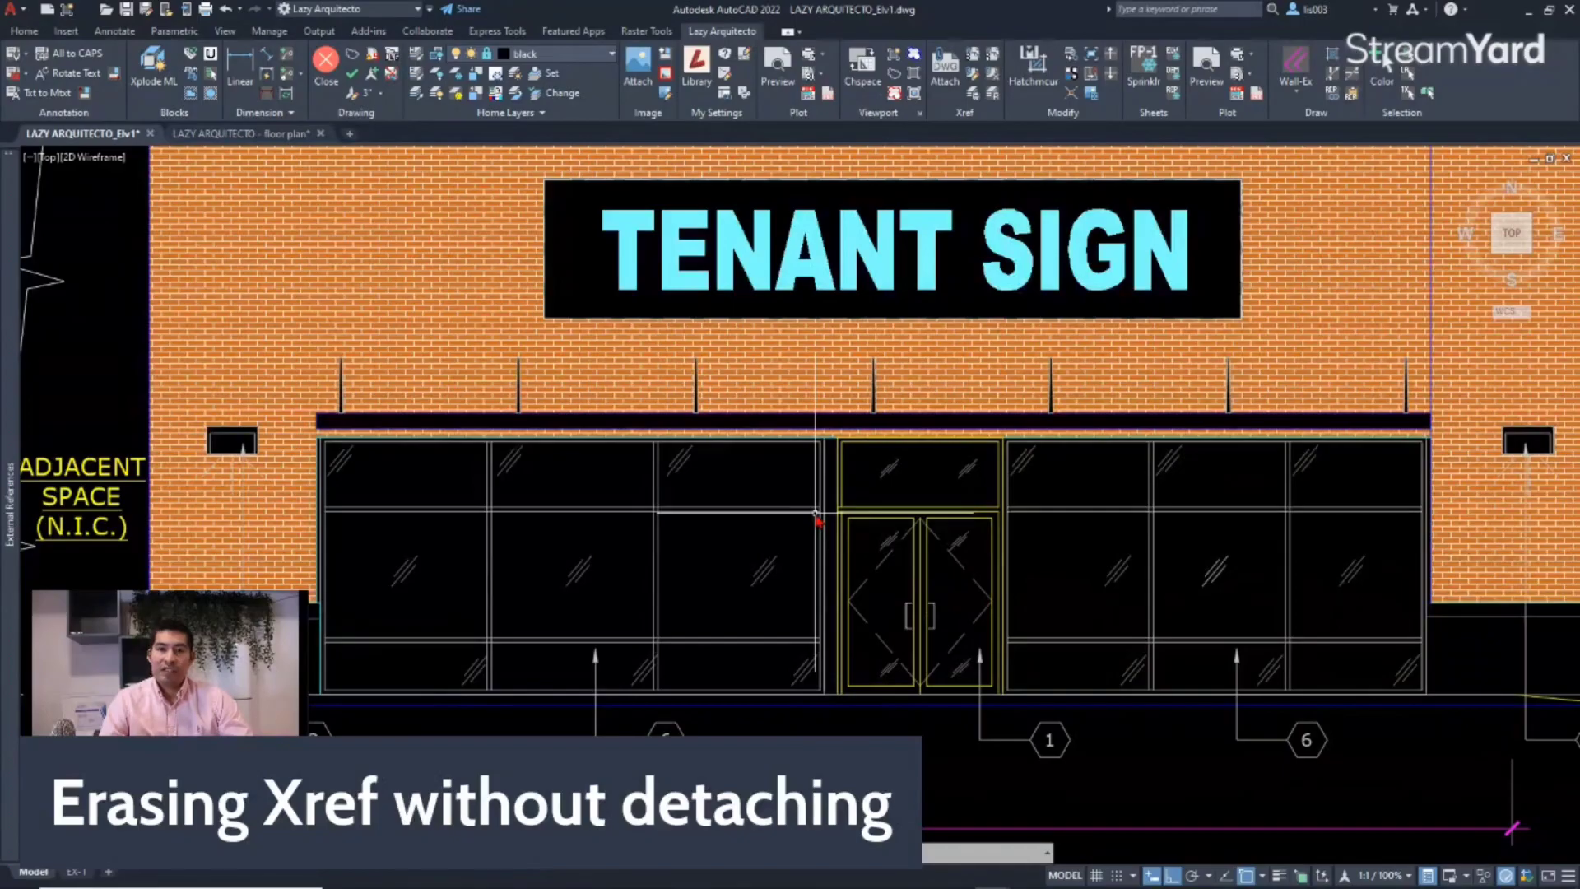
scroll(816, 514, down, 6)
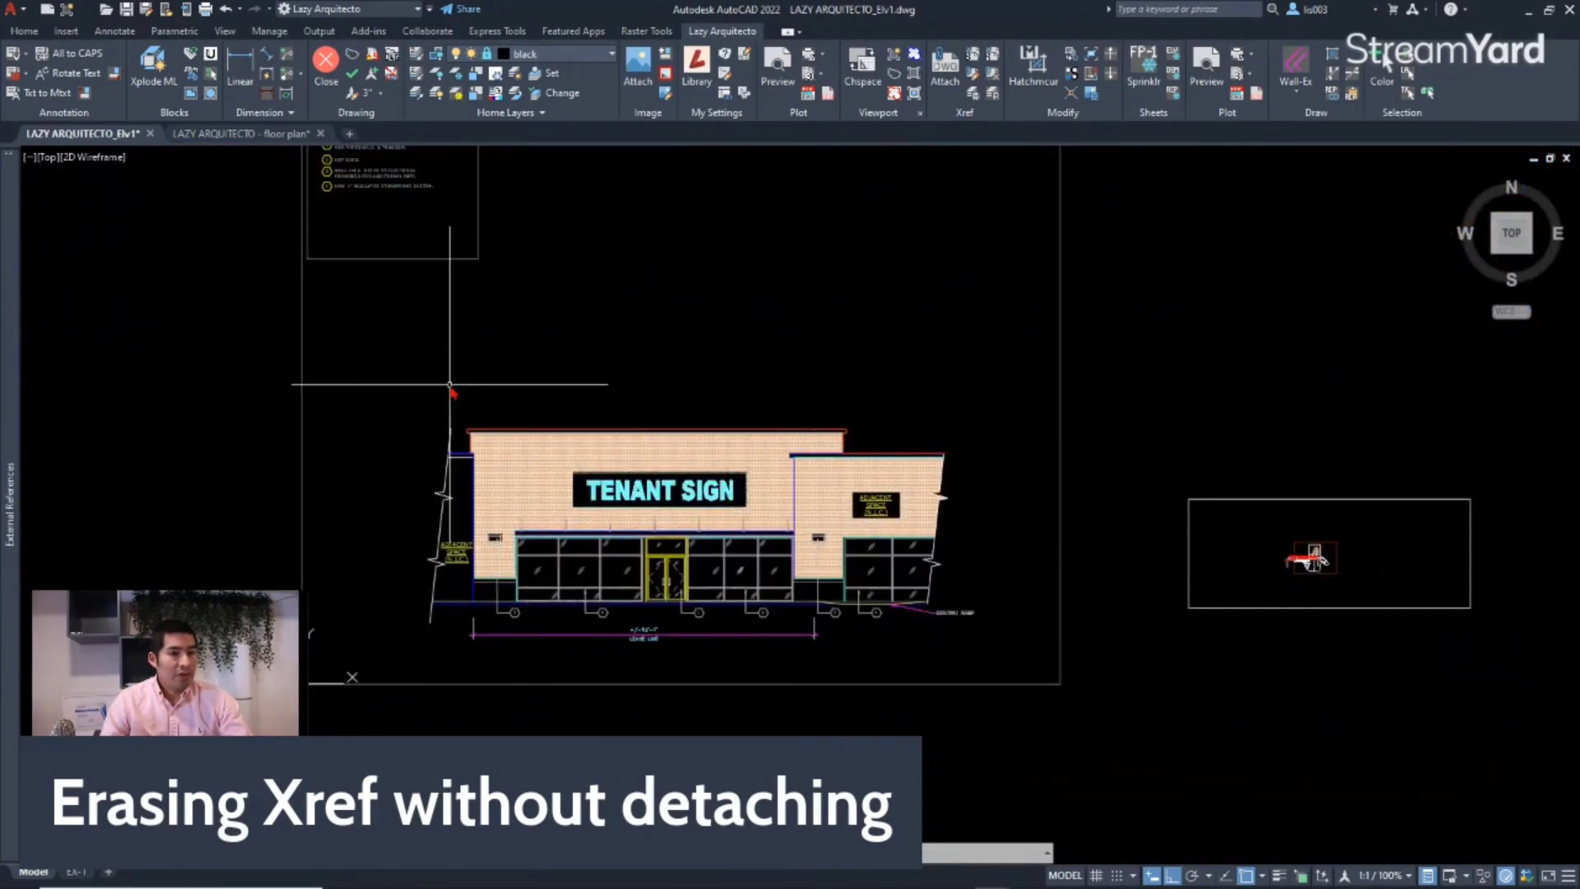
middle_drag(1005, 476, 645, 522)
scroll(994, 631, up, 3)
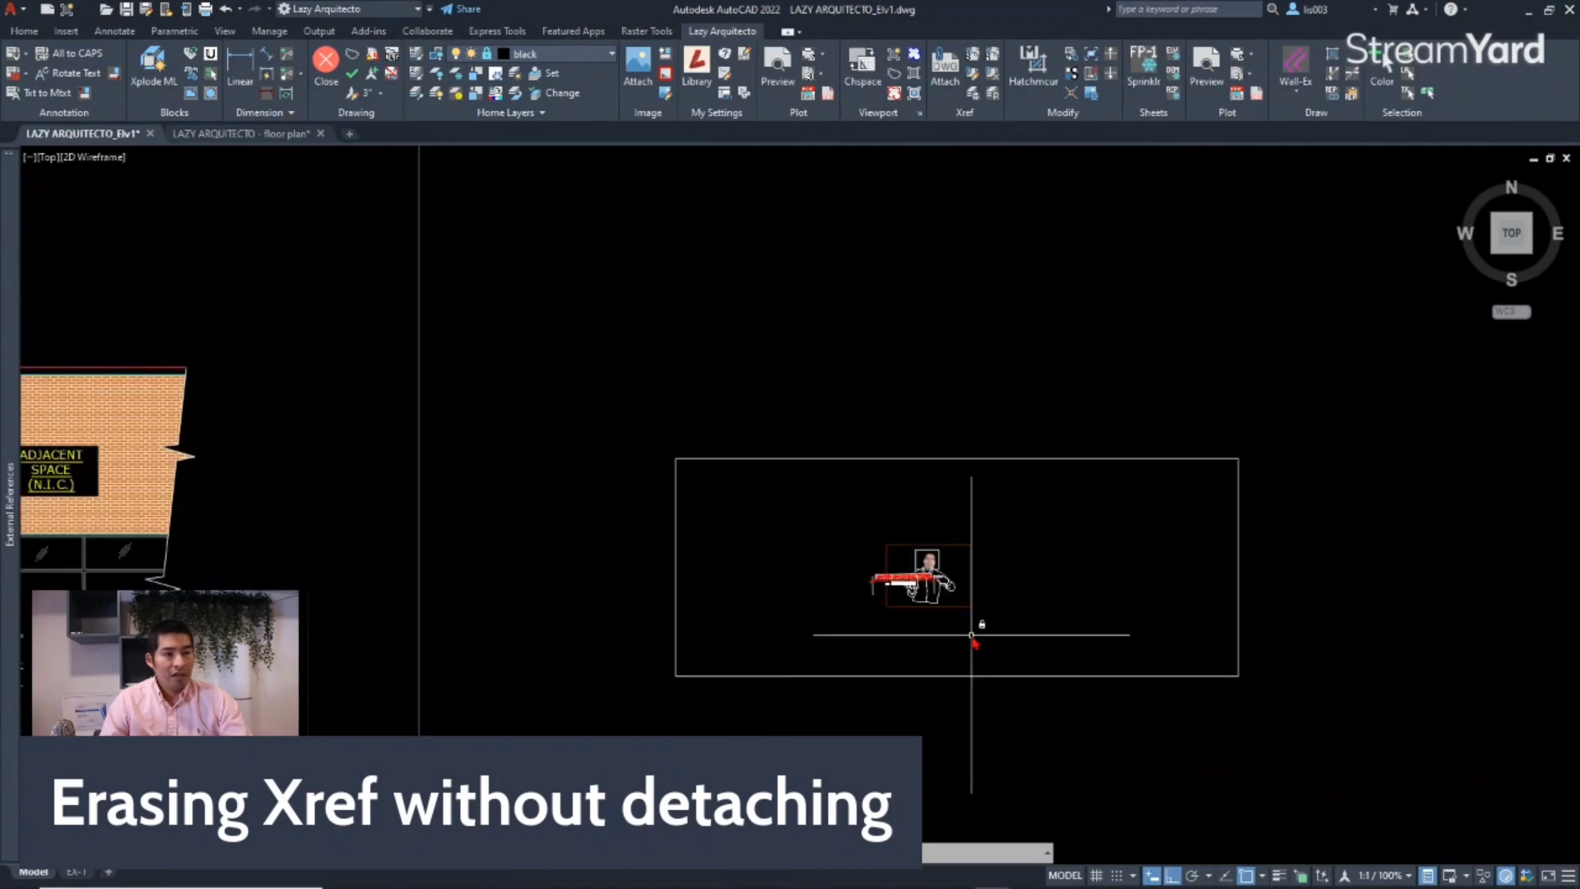
scroll(973, 634, down, 3)
scroll(910, 625, up, 3)
scroll(954, 623, up, 3)
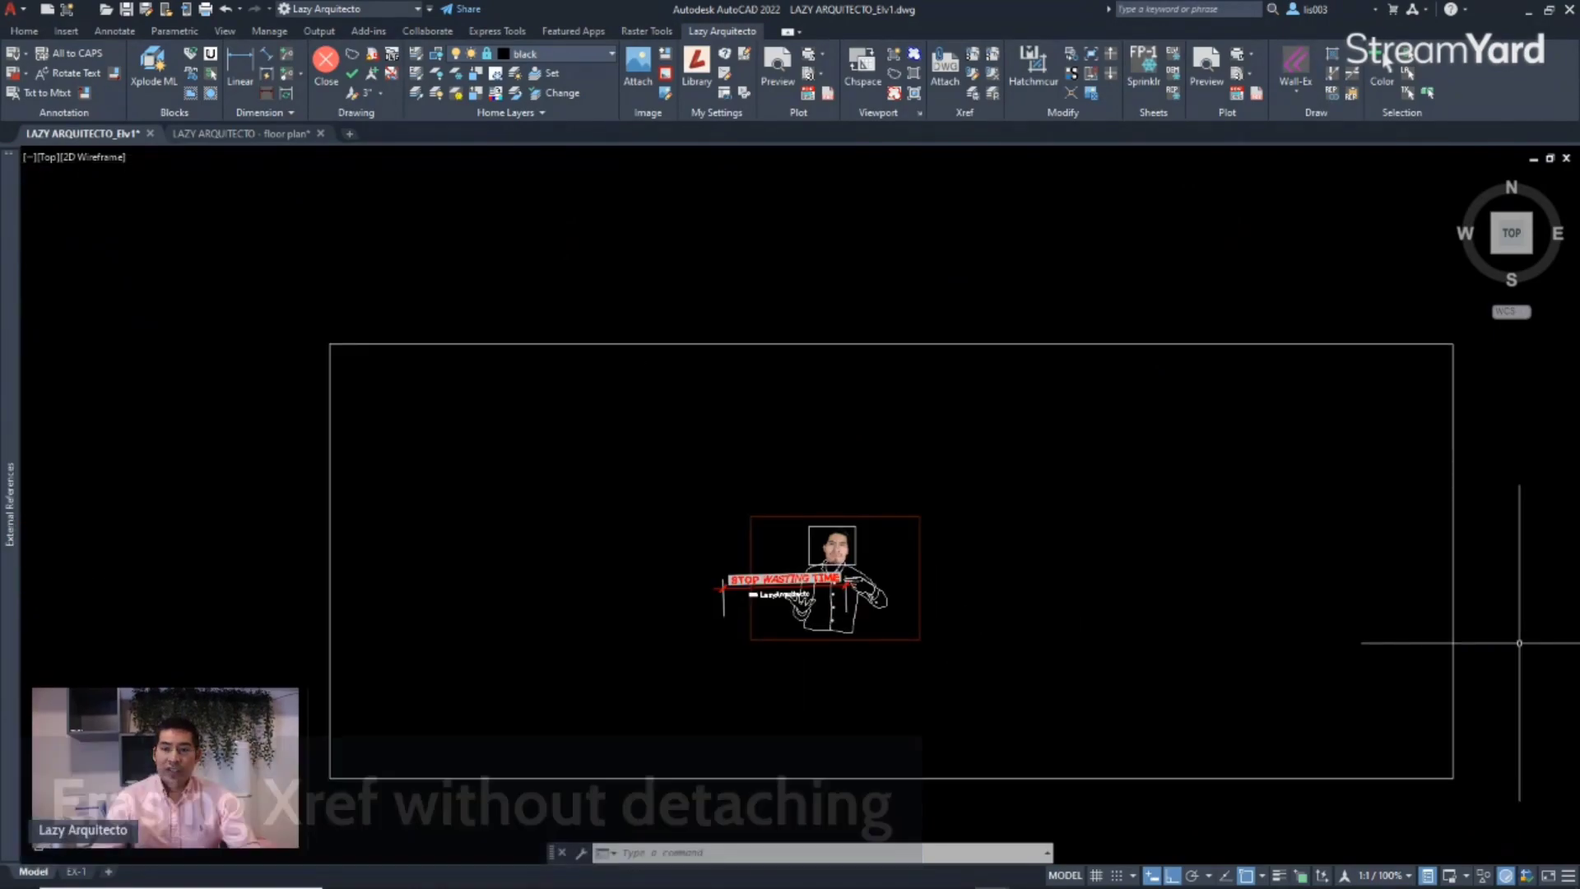
click(959, 617)
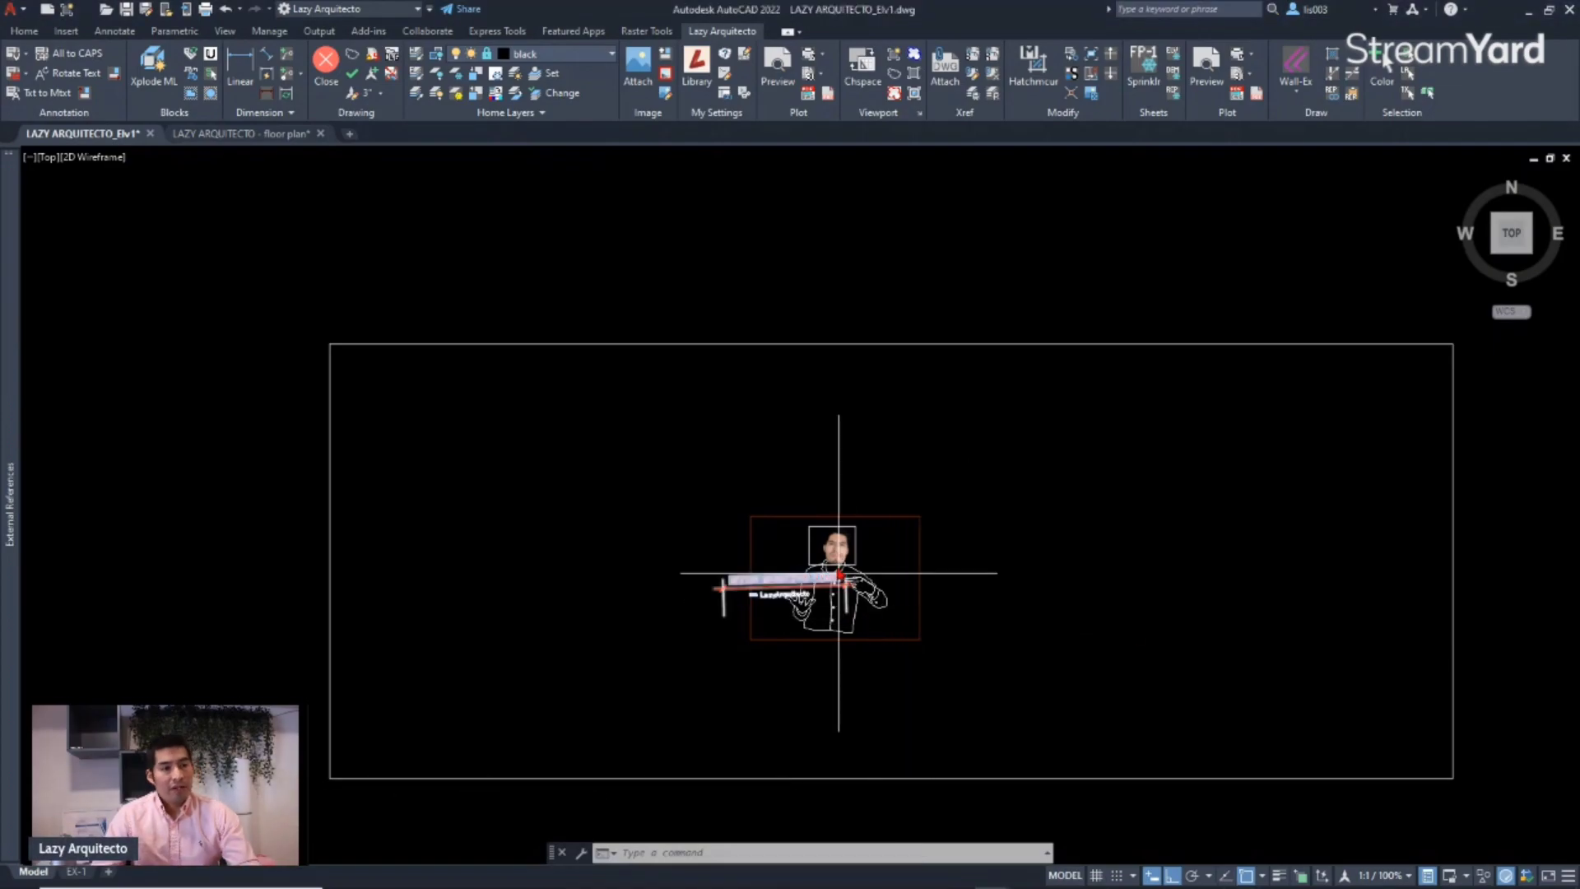
scroll(852, 556, up, 3)
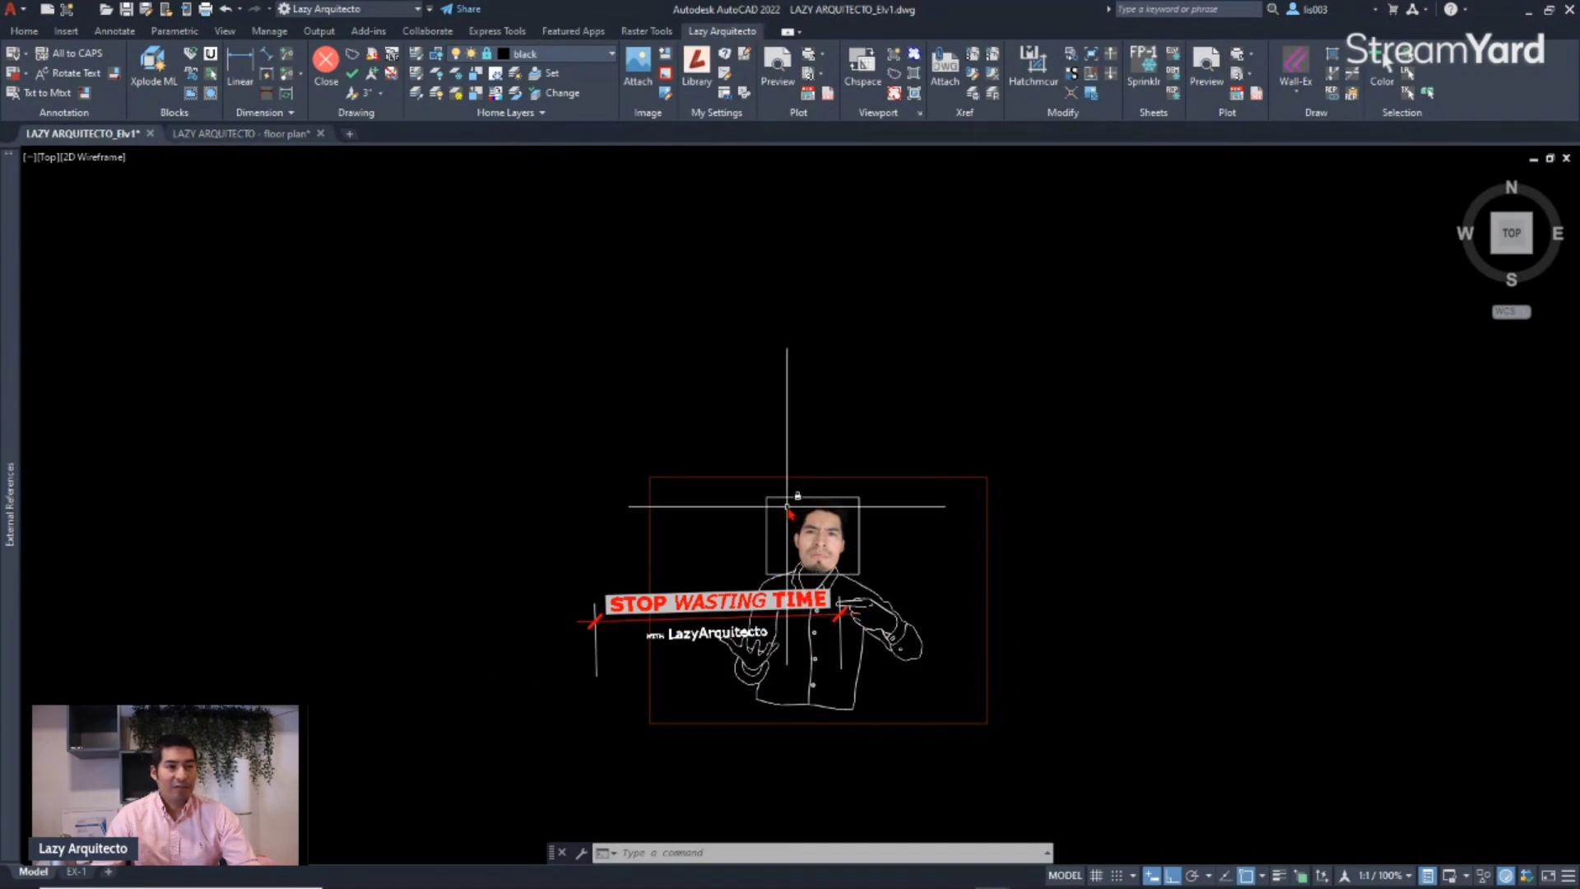
click(777, 495)
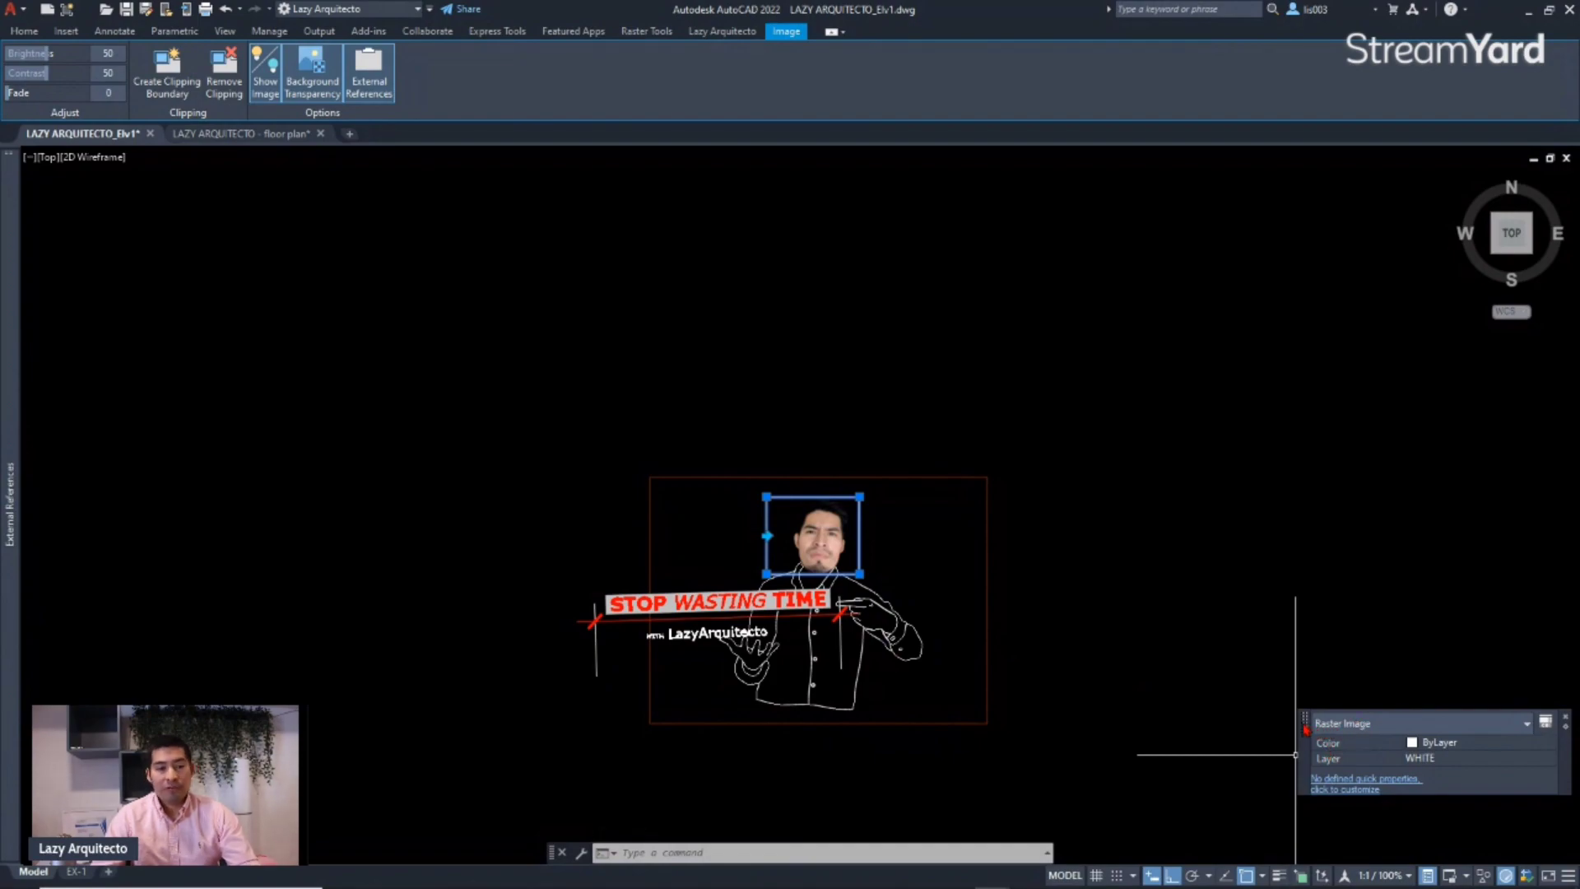
middle_drag(943, 612, 954, 650)
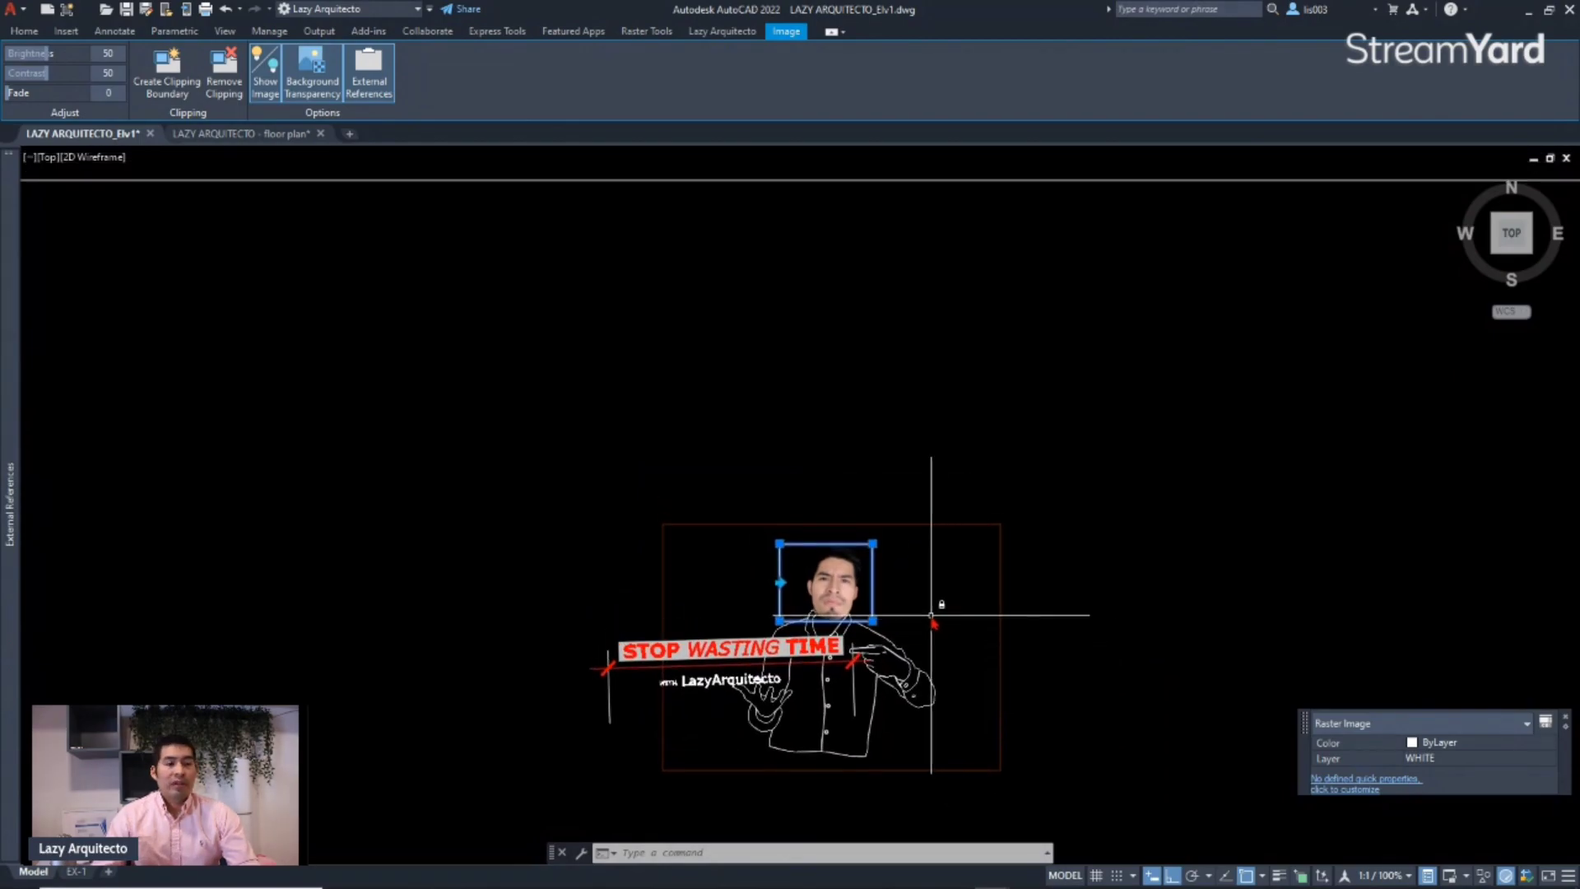
key(Escape)
scroll(928, 610, down, 8)
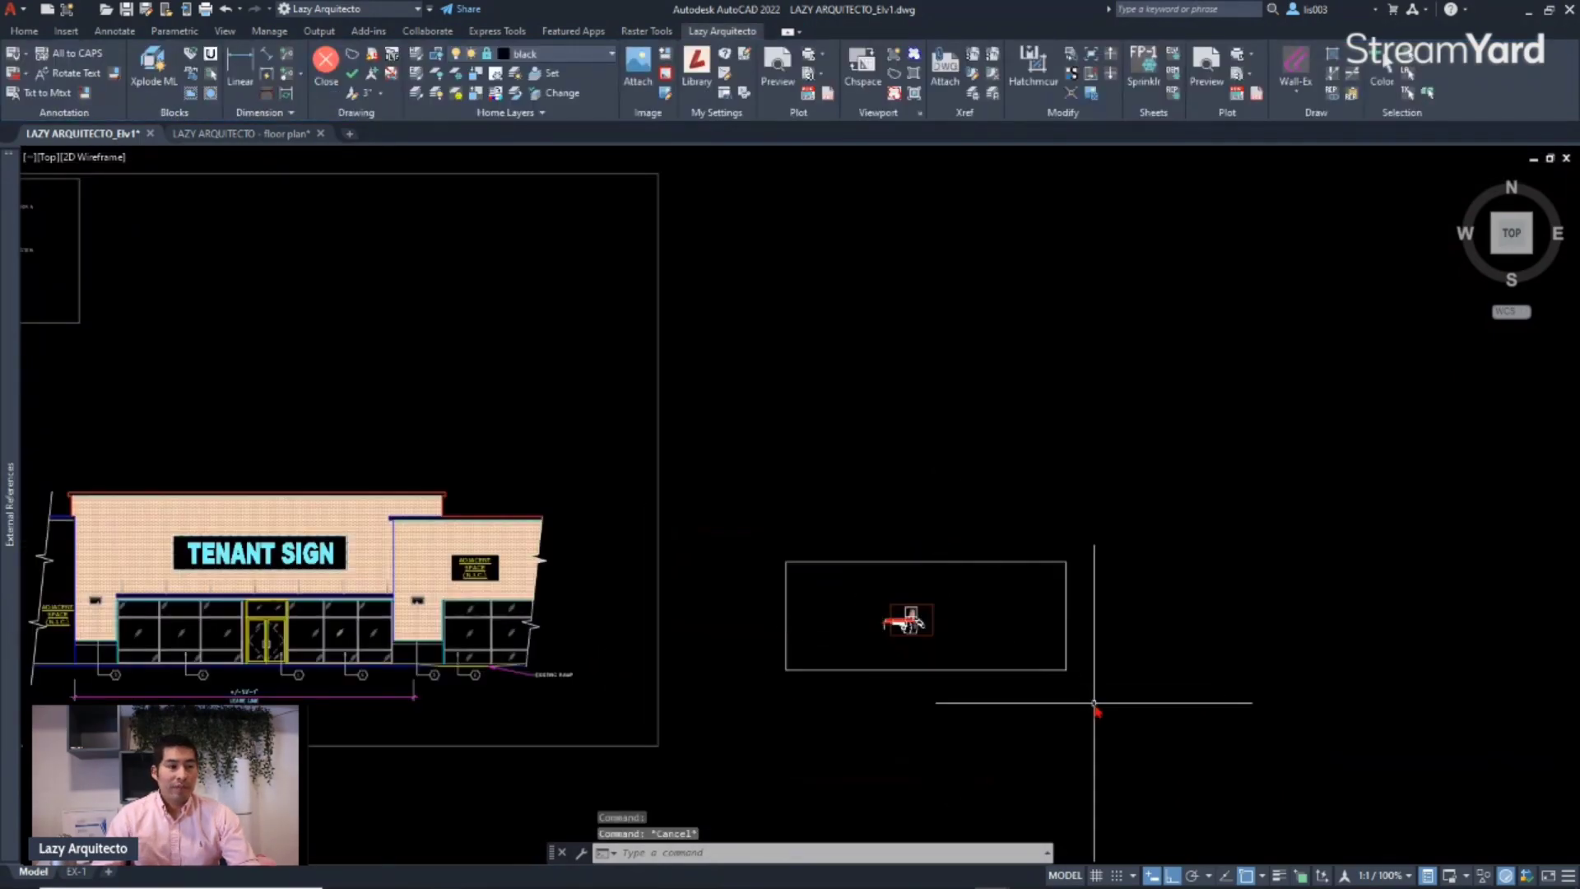
click(1136, 674)
click(786, 549)
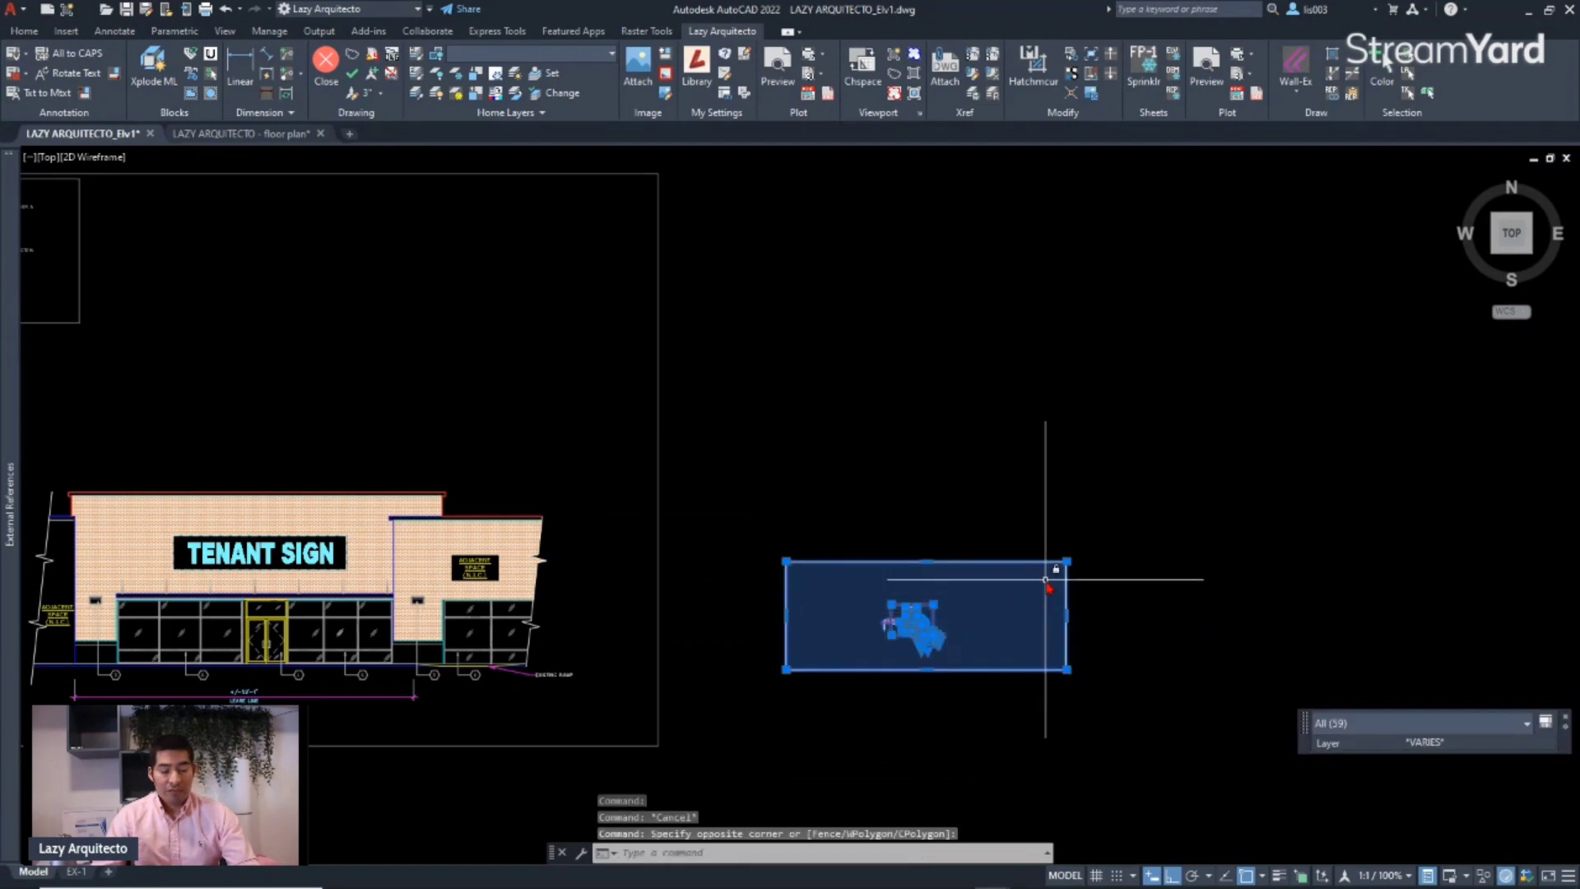
text(e)
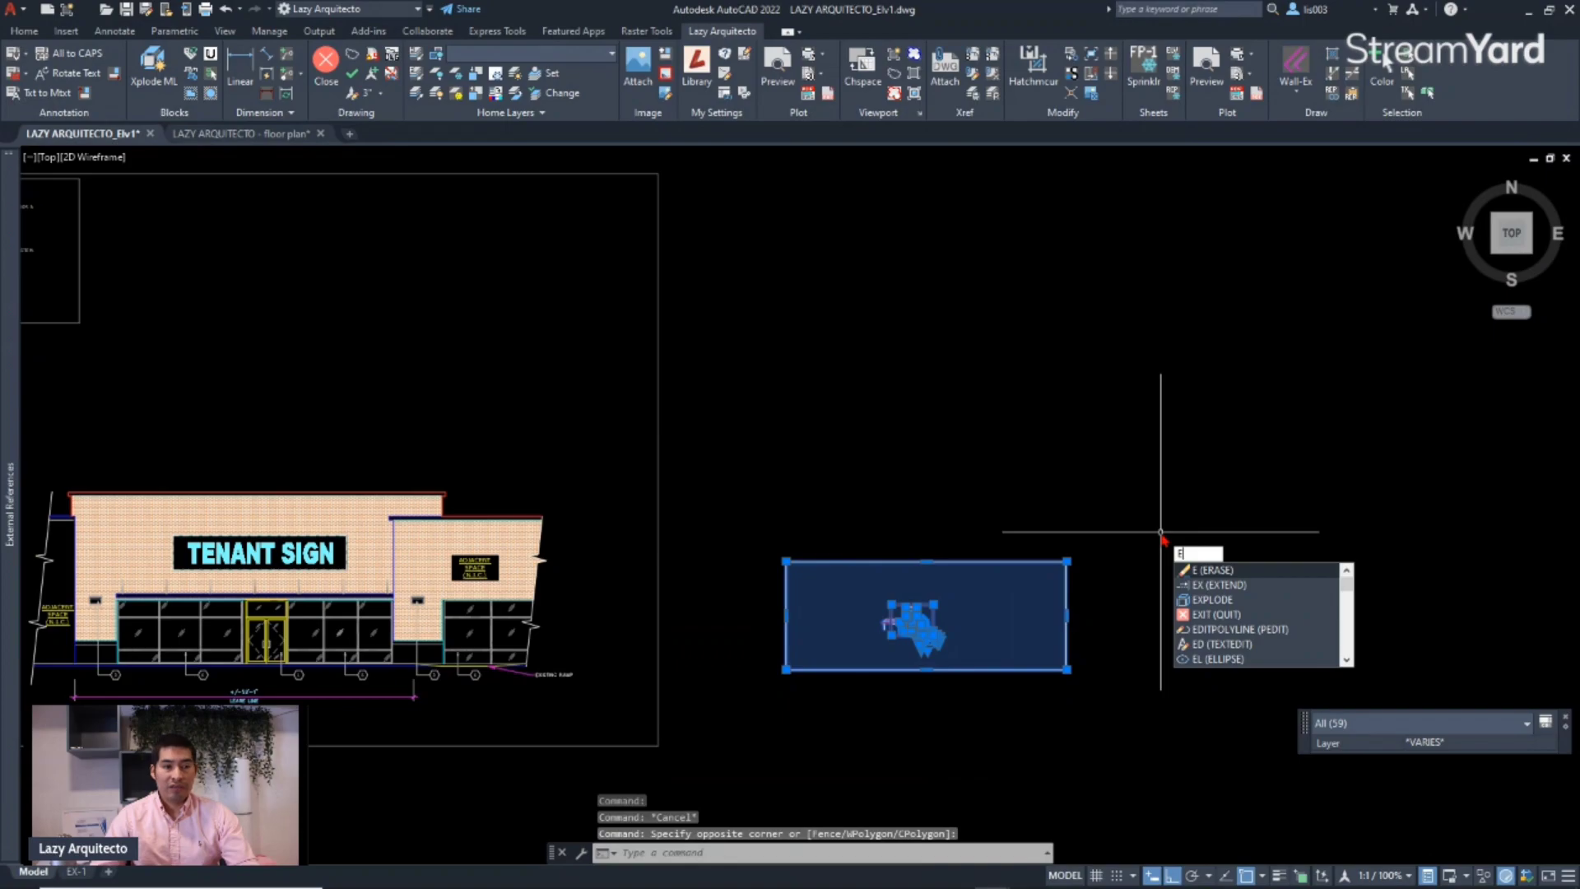
key(BackSpace)
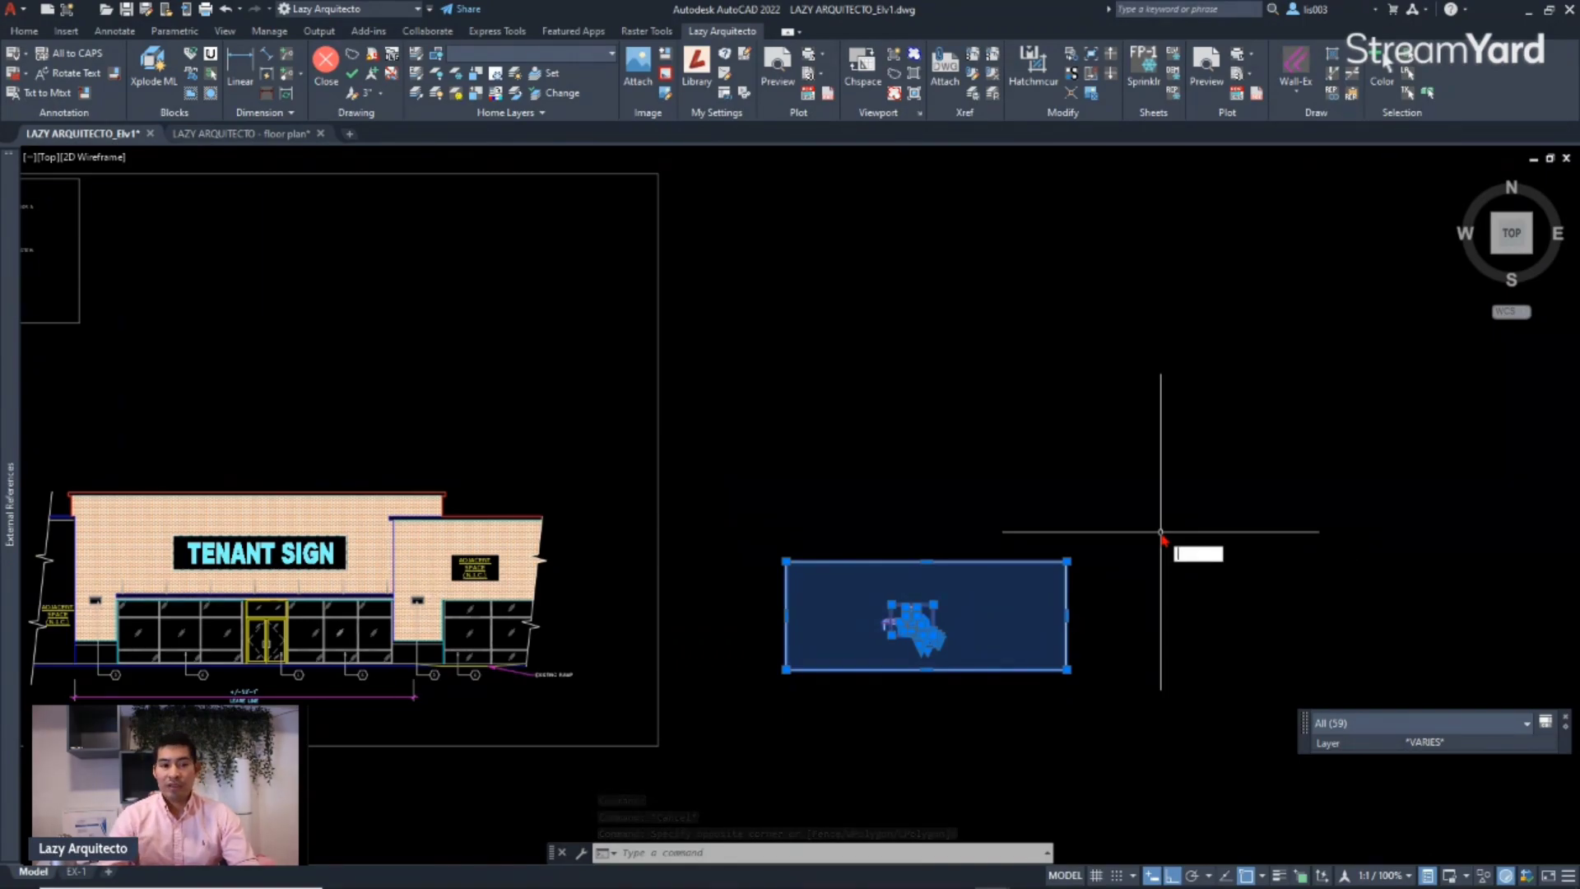
key(Escape)
Try erasing the separate rectangle with its banner graphic without answering the image-detach prompts, and undo the erasure.
click(1144, 639)
click(909, 526)
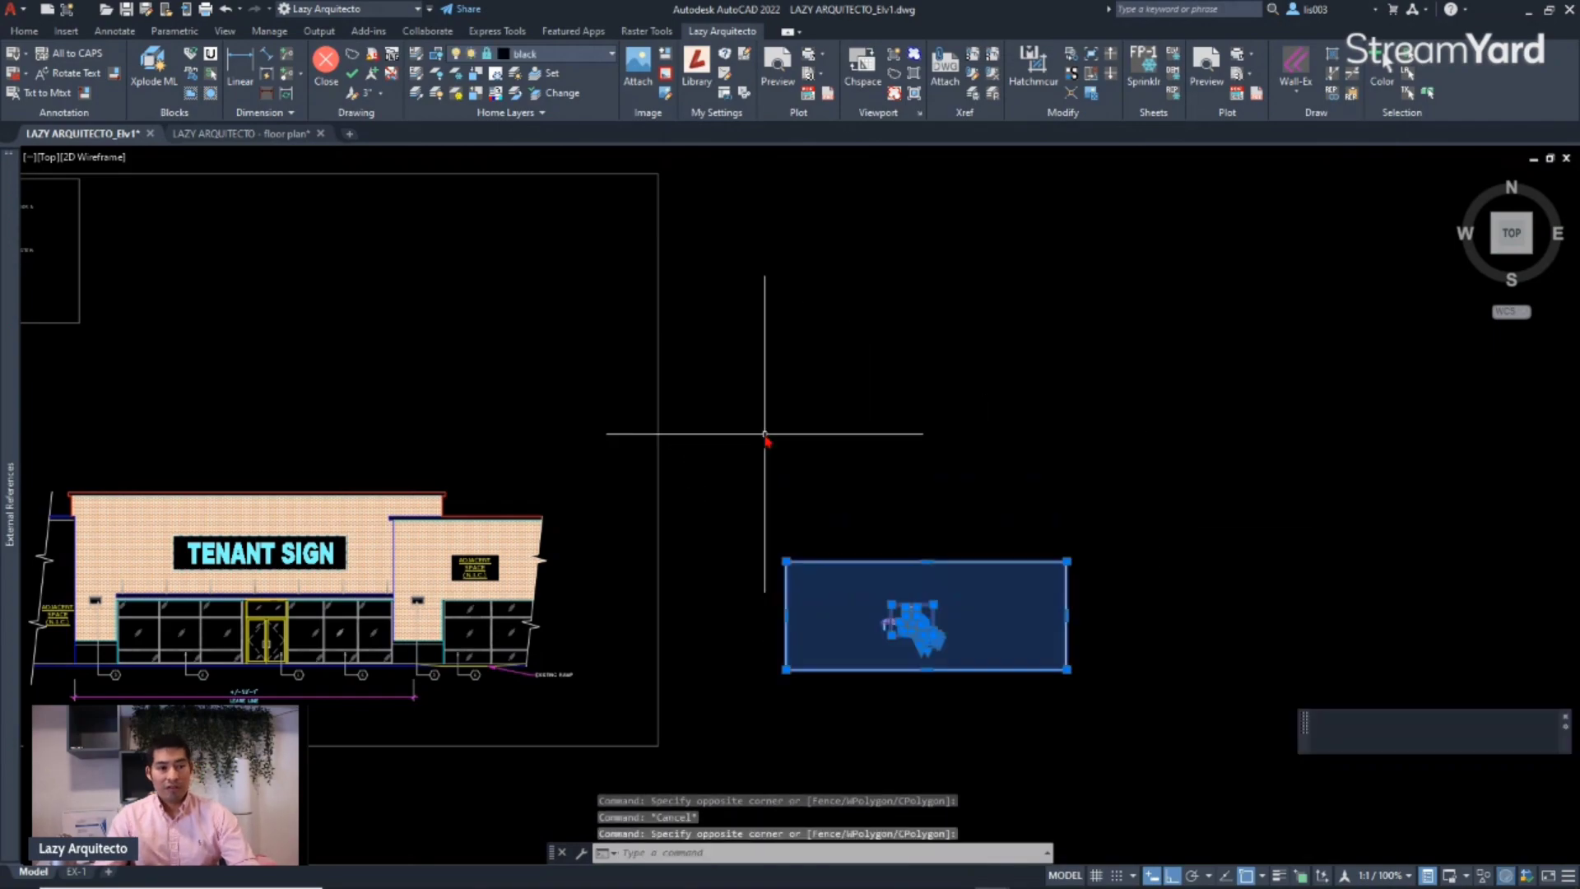
key(Delete)
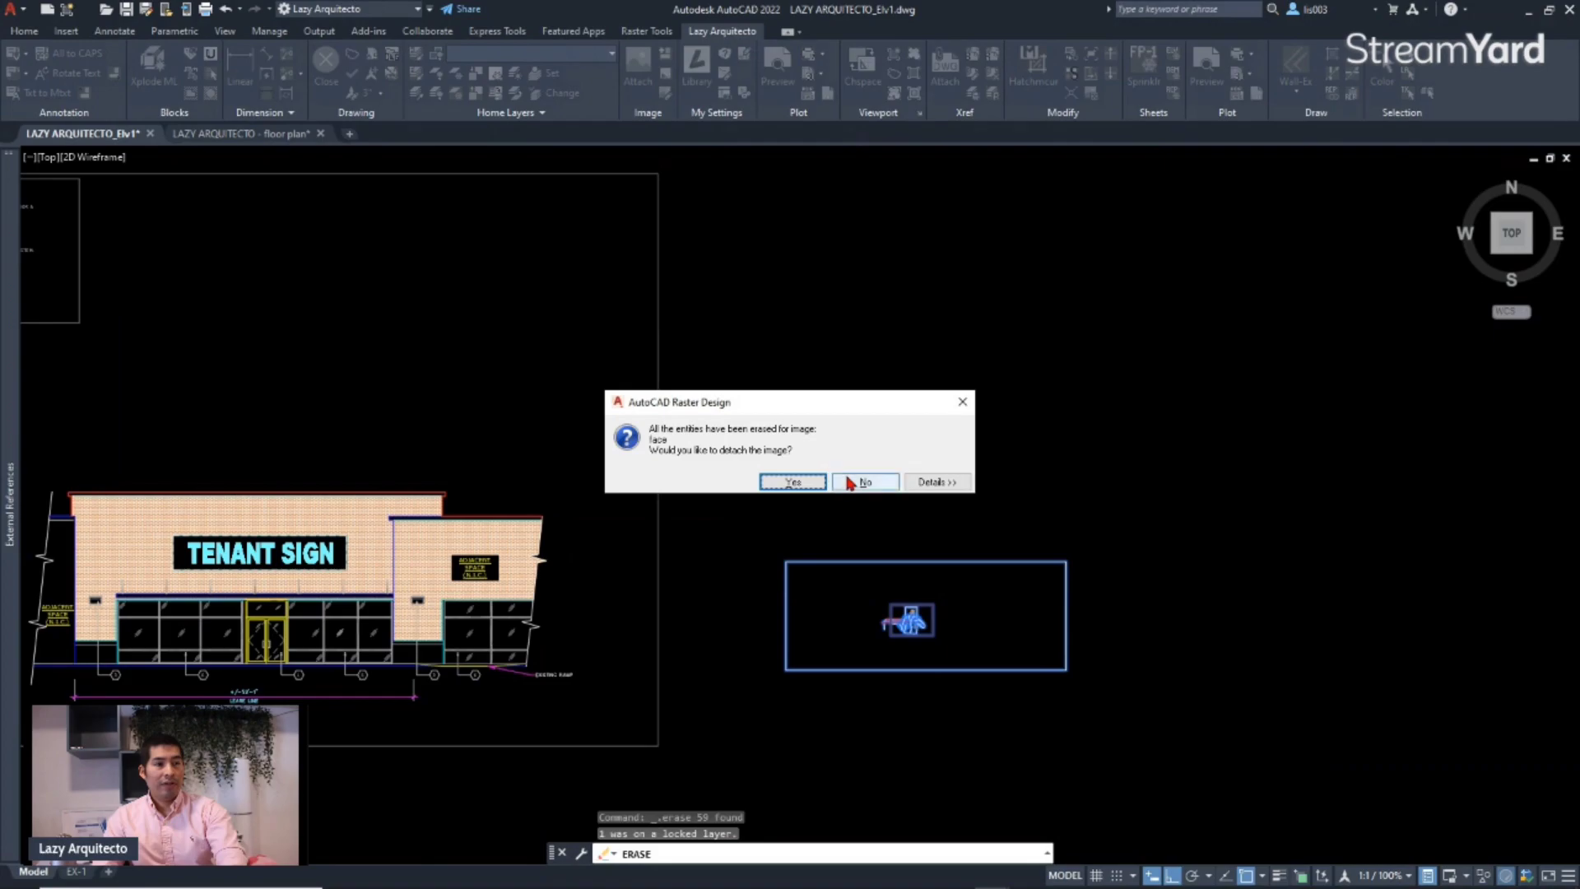
click(963, 404)
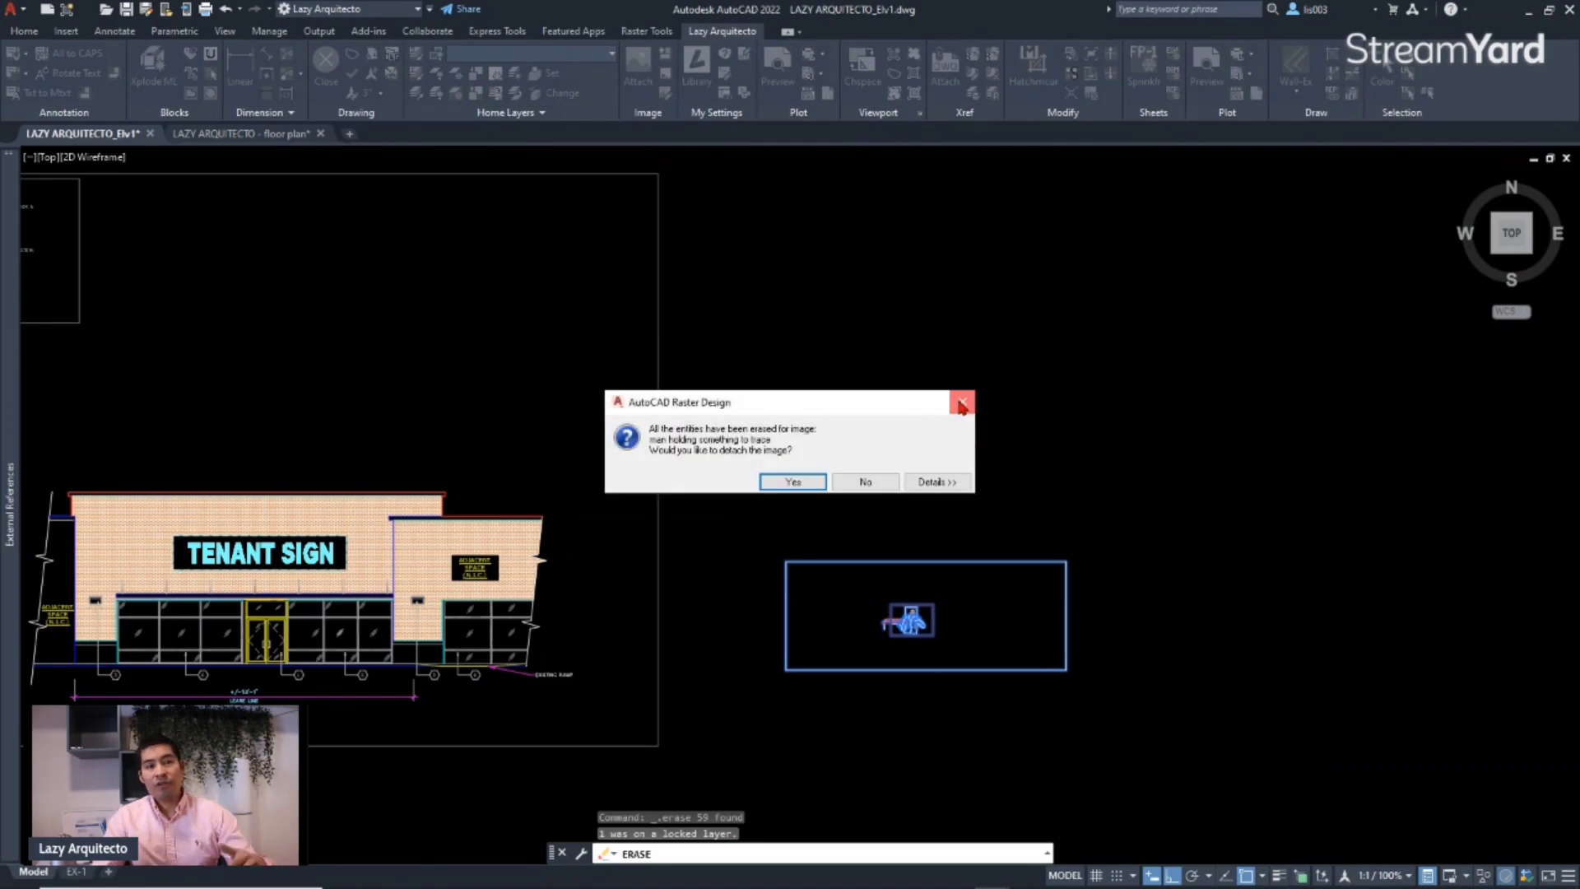
click(961, 403)
key(ctrl+z)
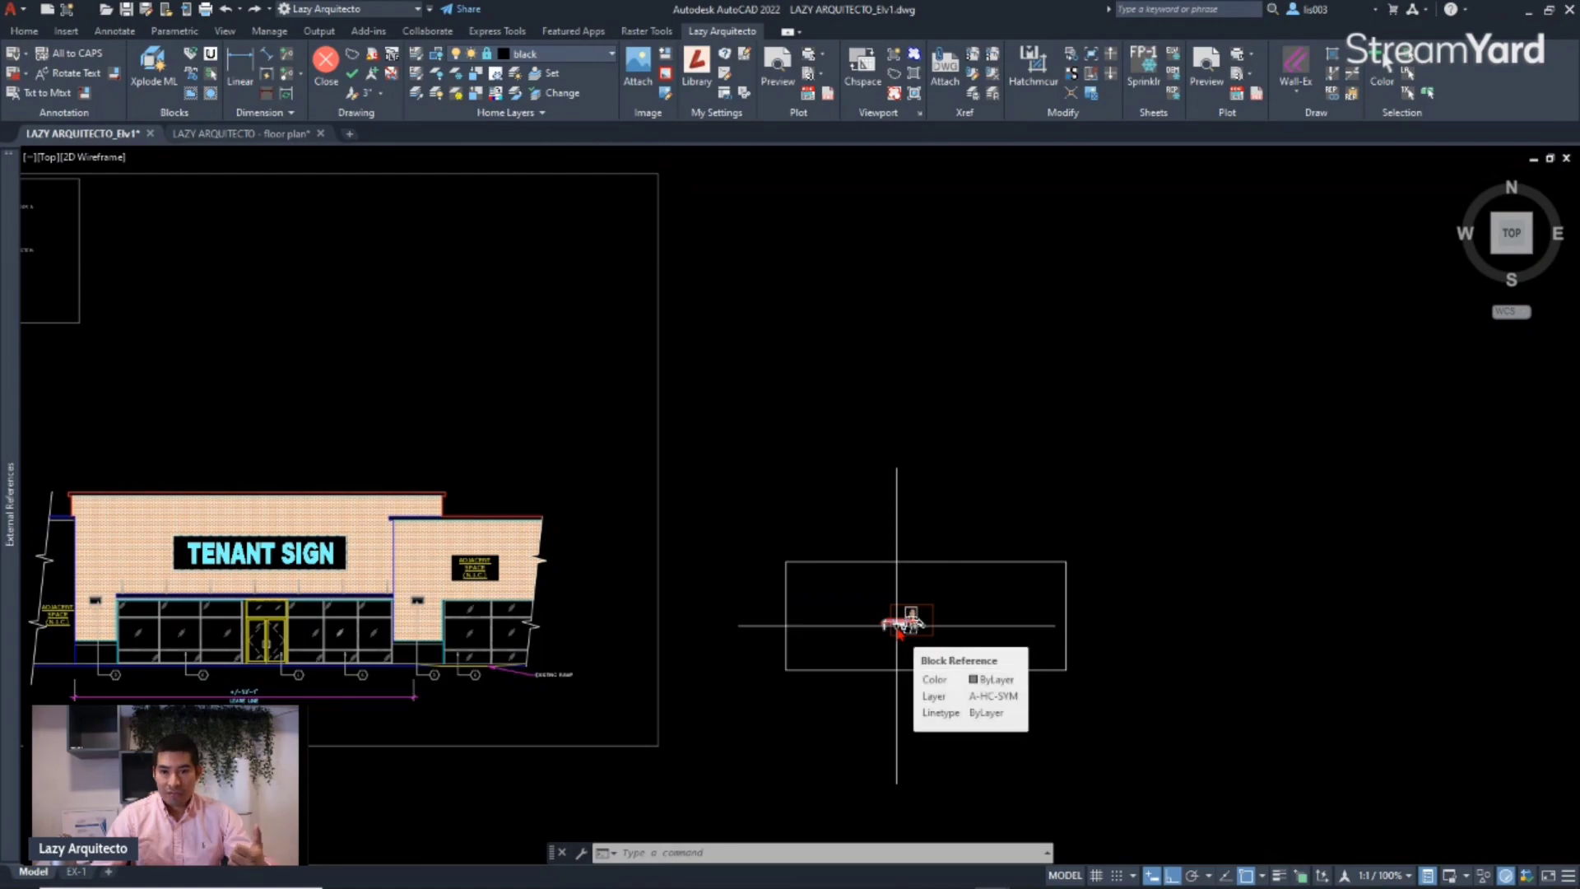
Check the external references list for the drawing's two images and view the details of the face reference.
mouse_move(7, 431)
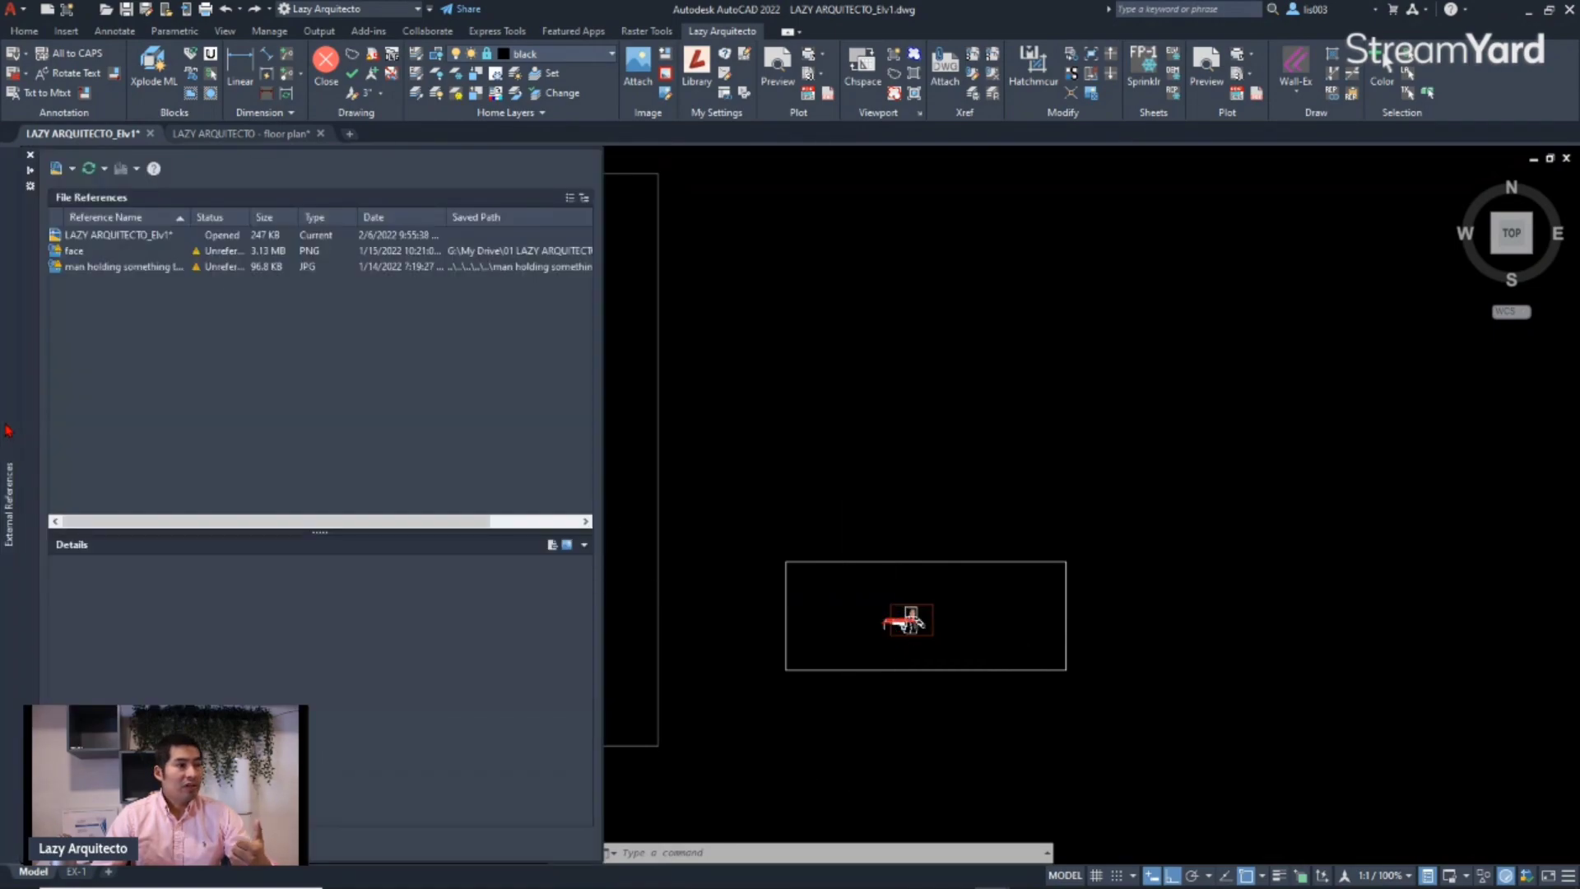
mouse_move(72, 258)
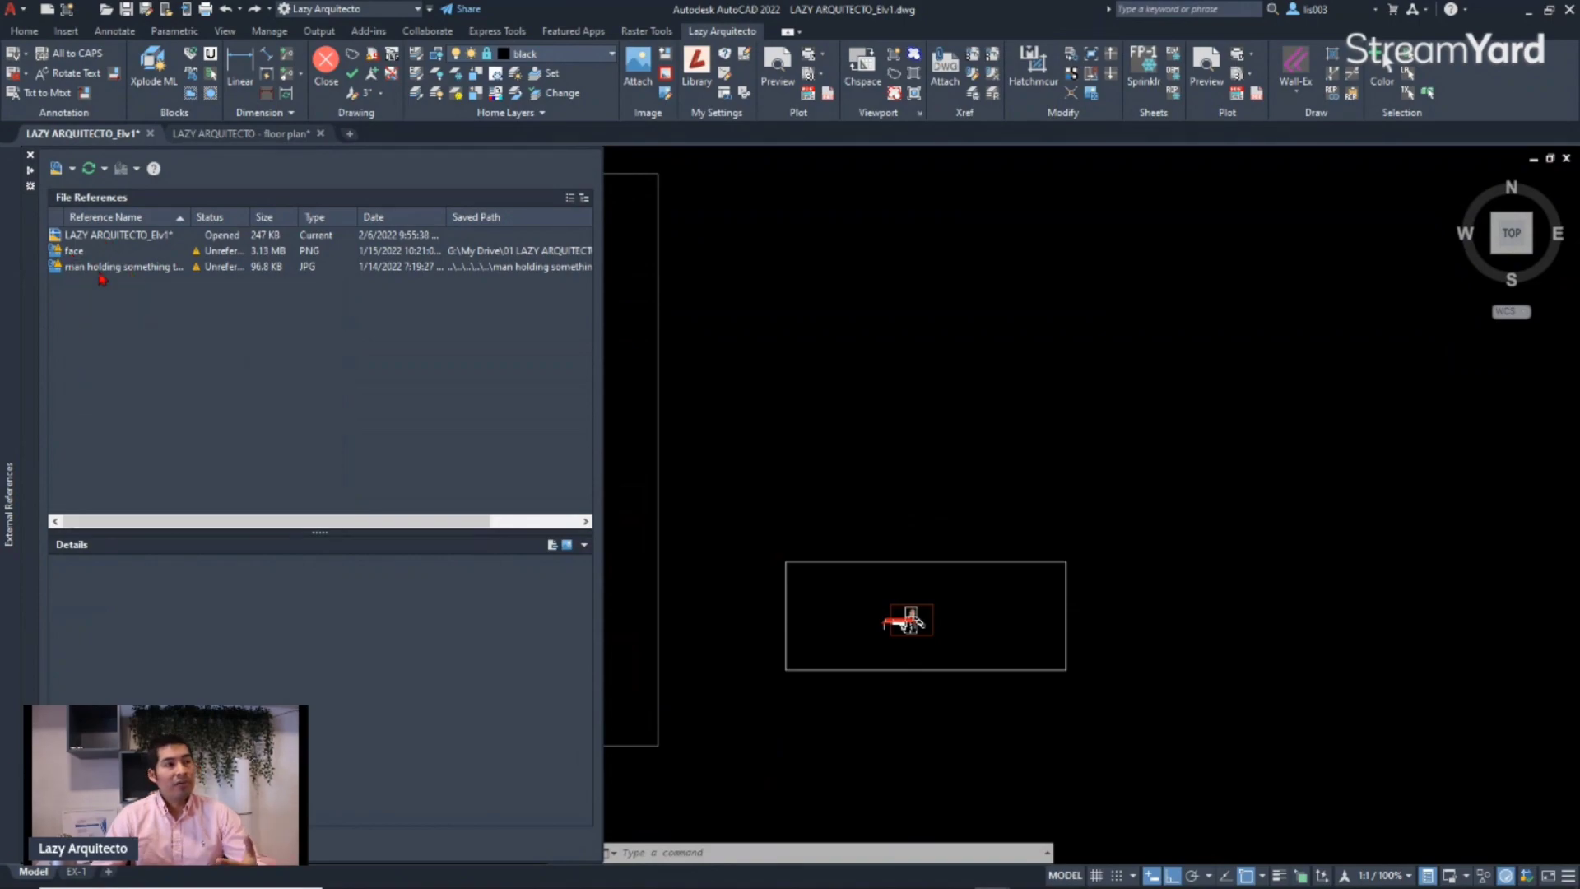
click(80, 255)
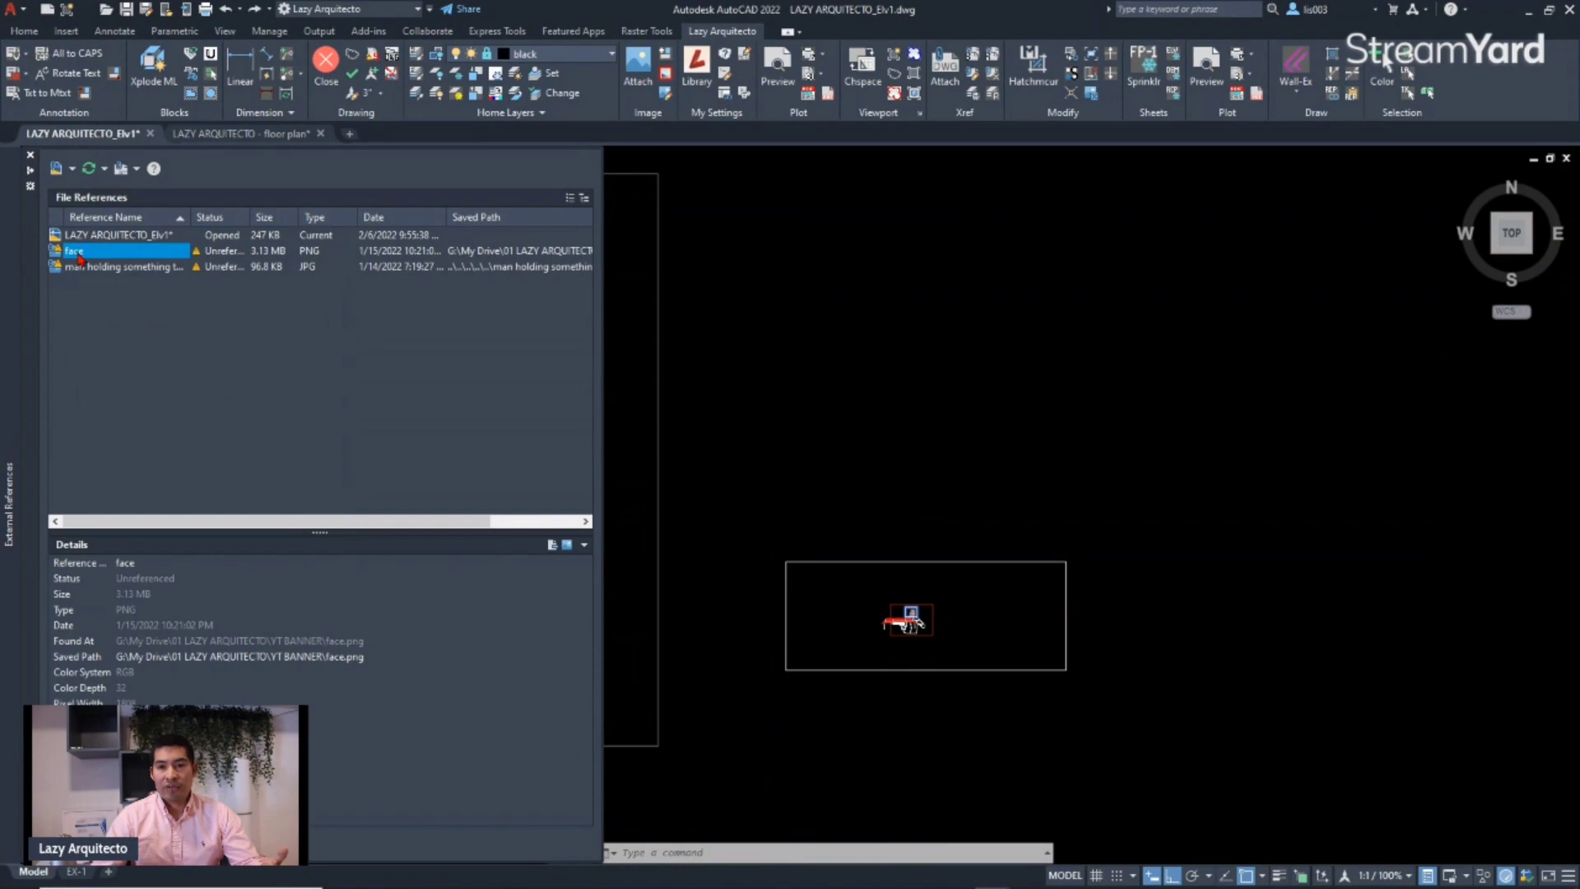
click(99, 334)
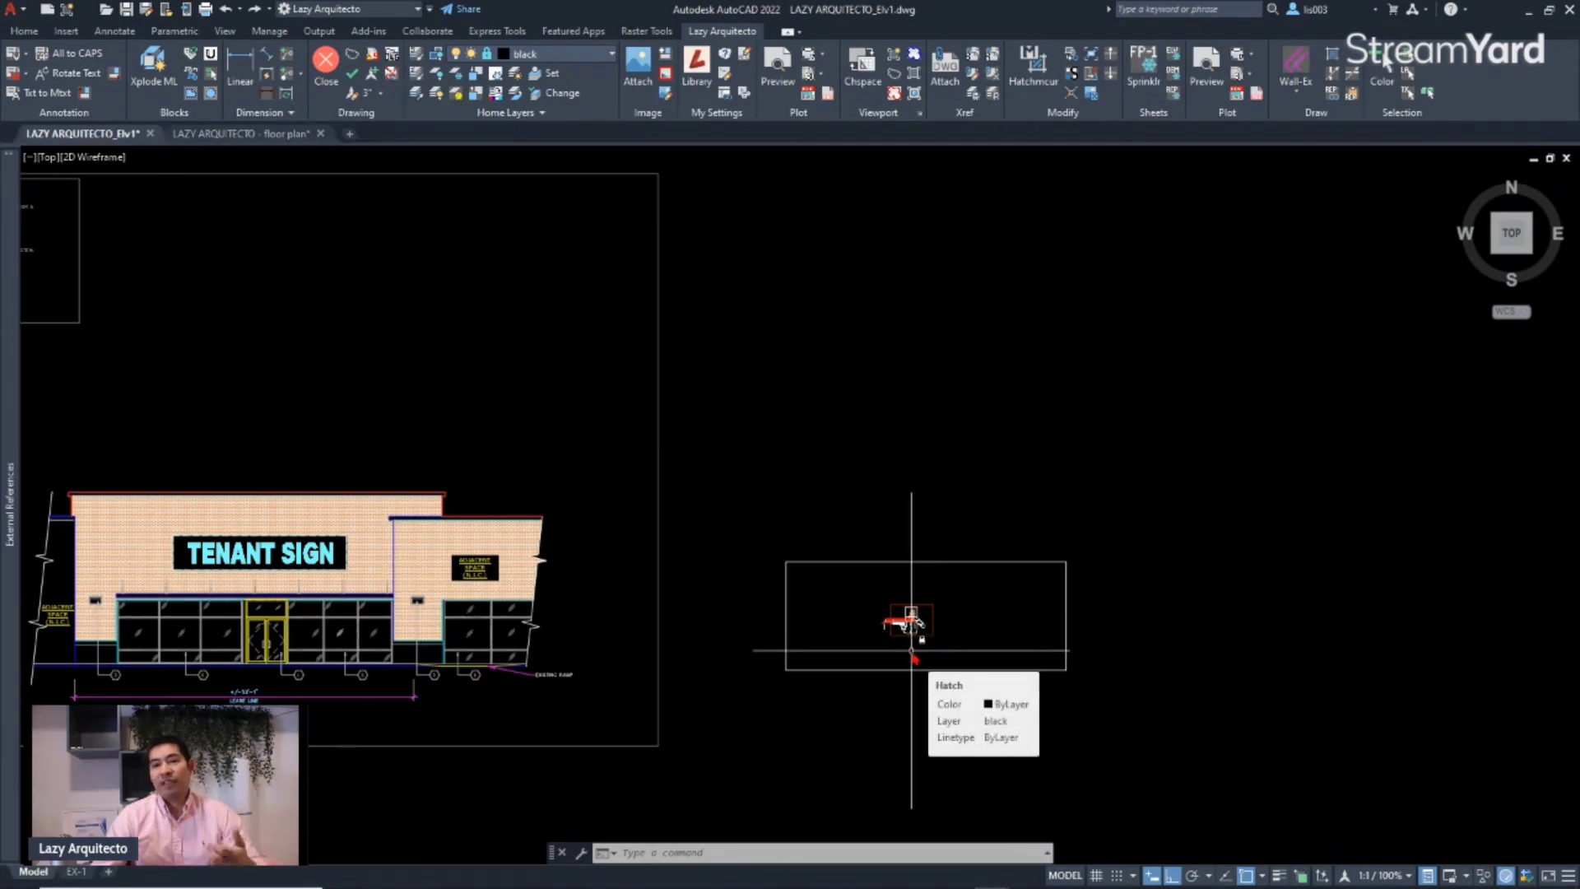
scroll(911, 650, up, 6)
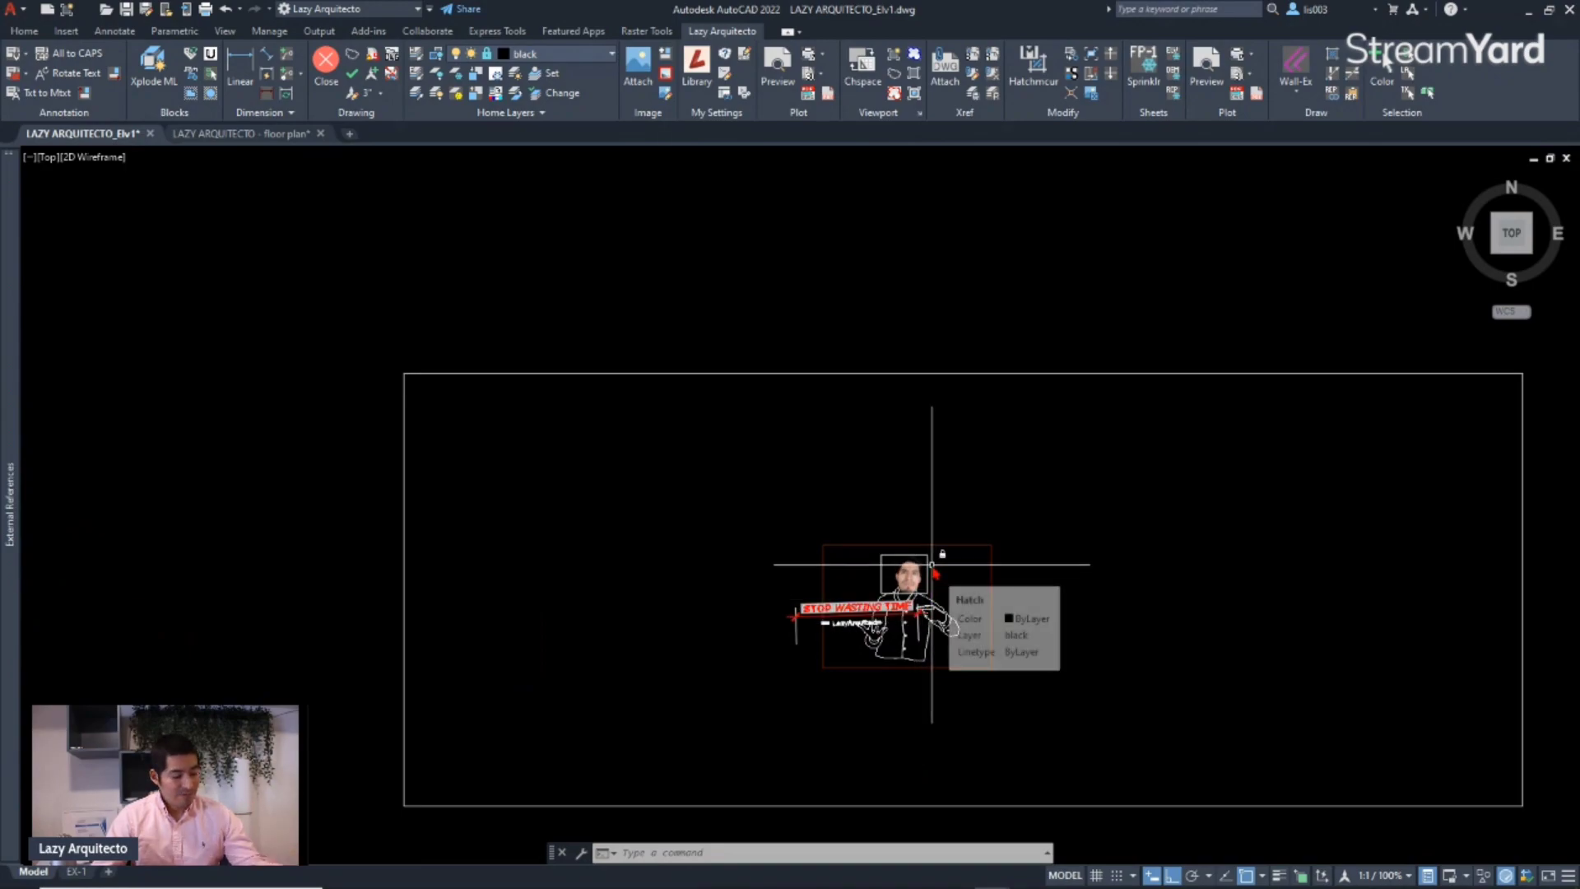
Detach the face image from the drawing's external references and undo the detachment.
click(906, 554)
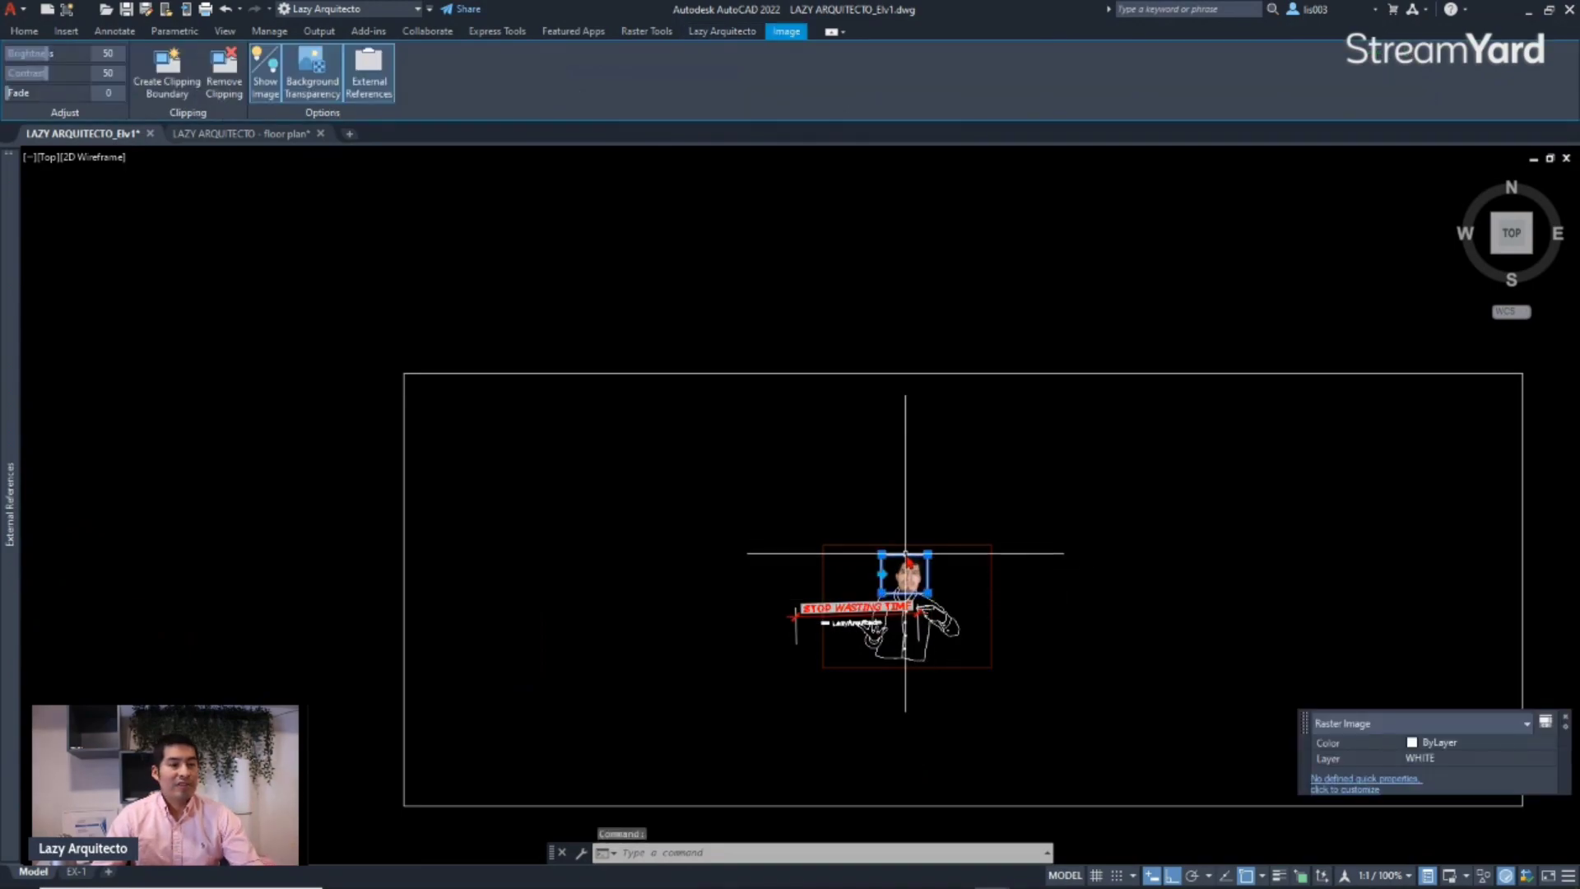
key(Delete)
key(Escape)
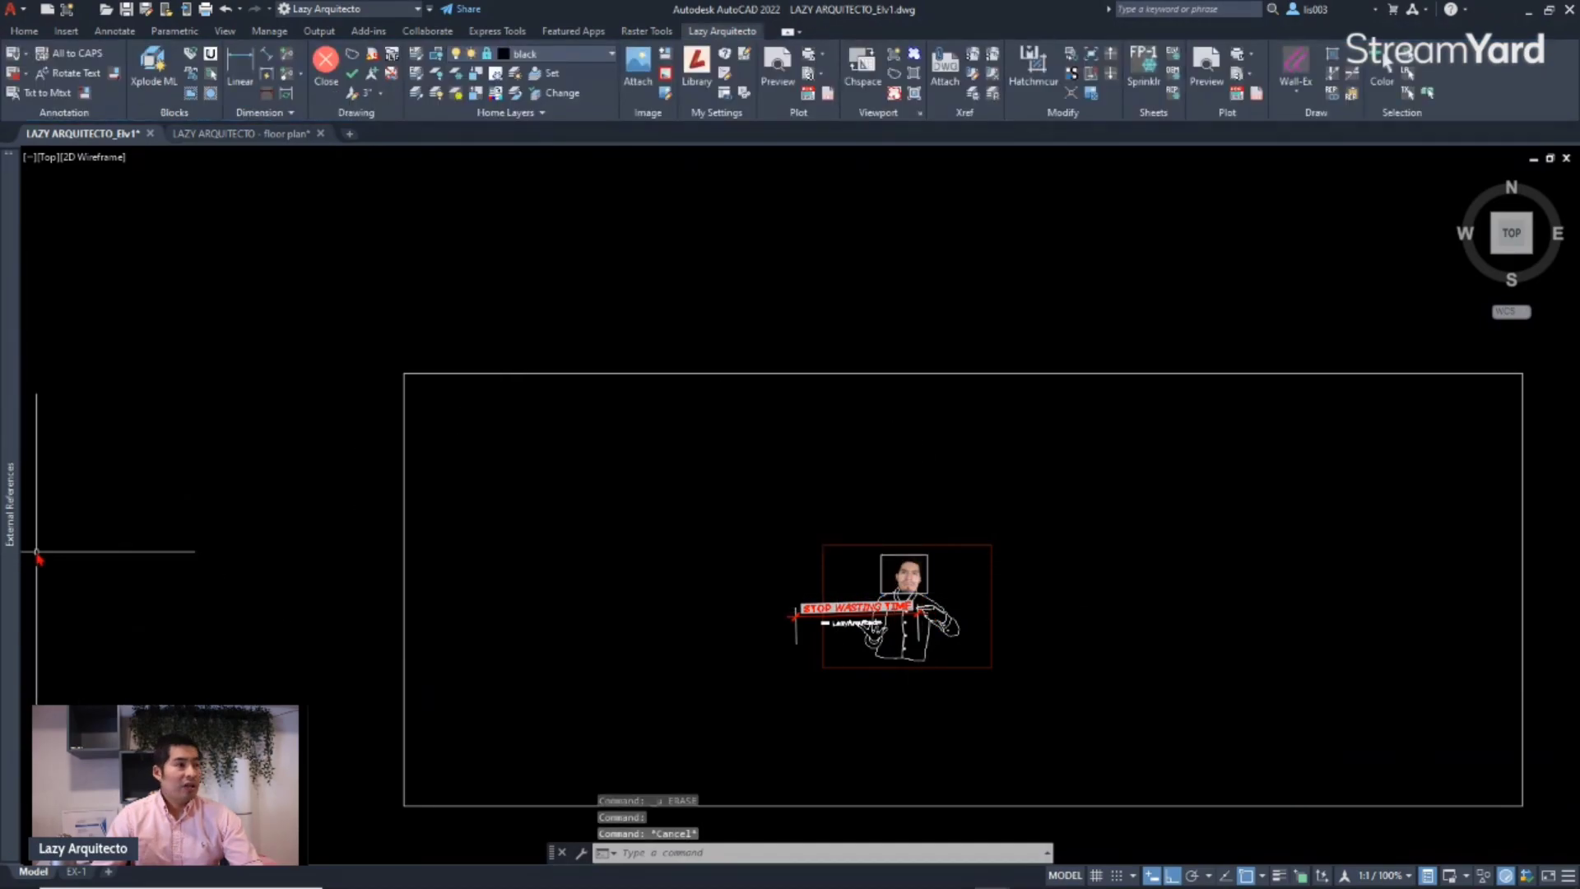
mouse_move(14, 536)
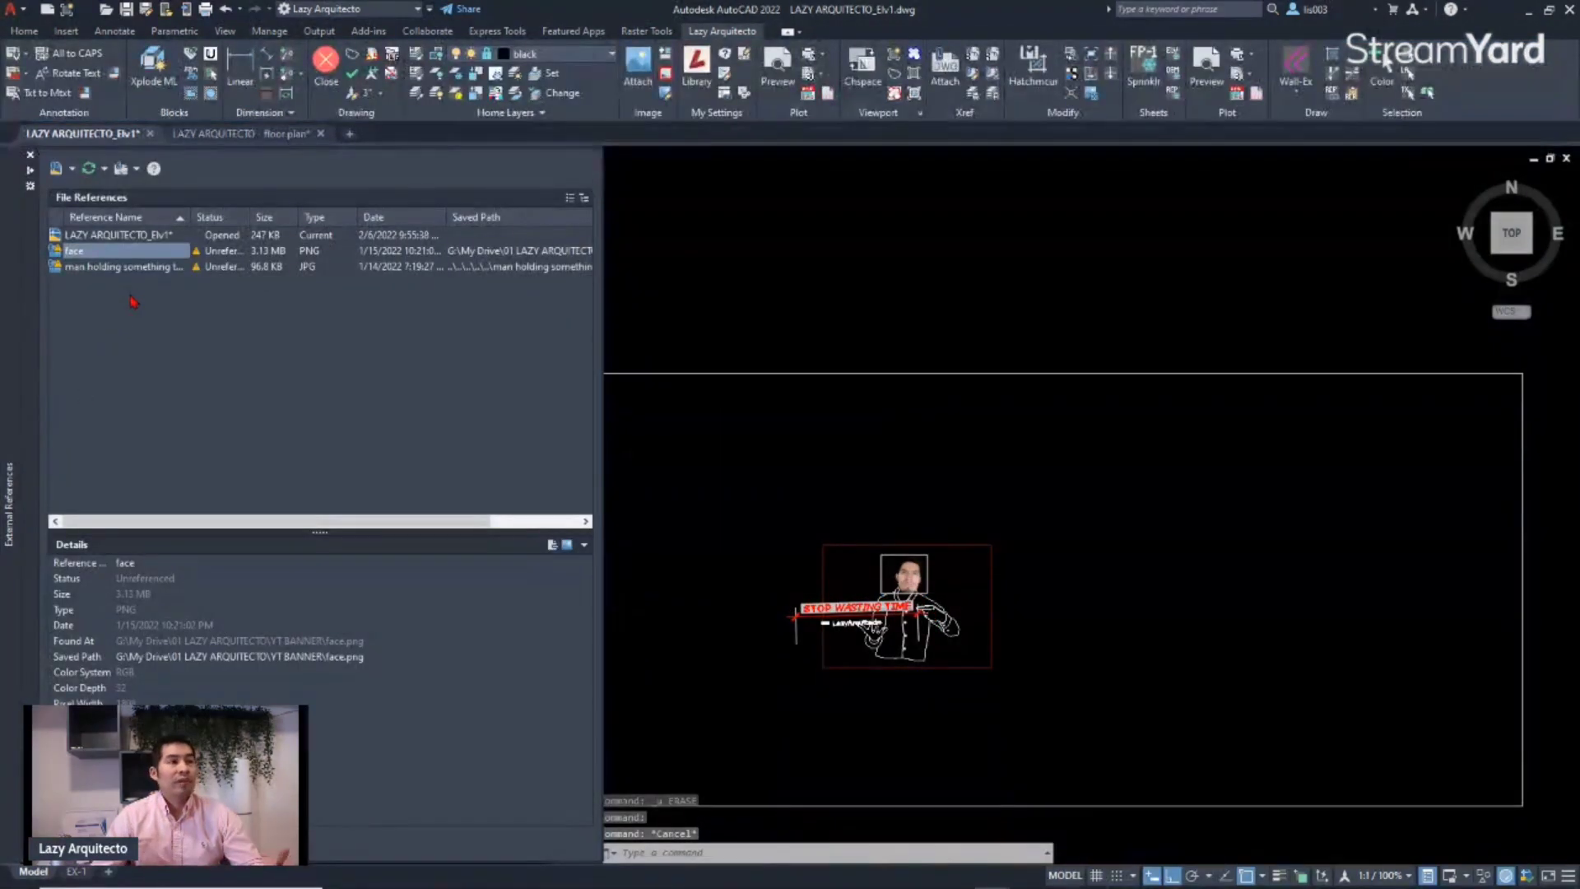
right_click(93, 258)
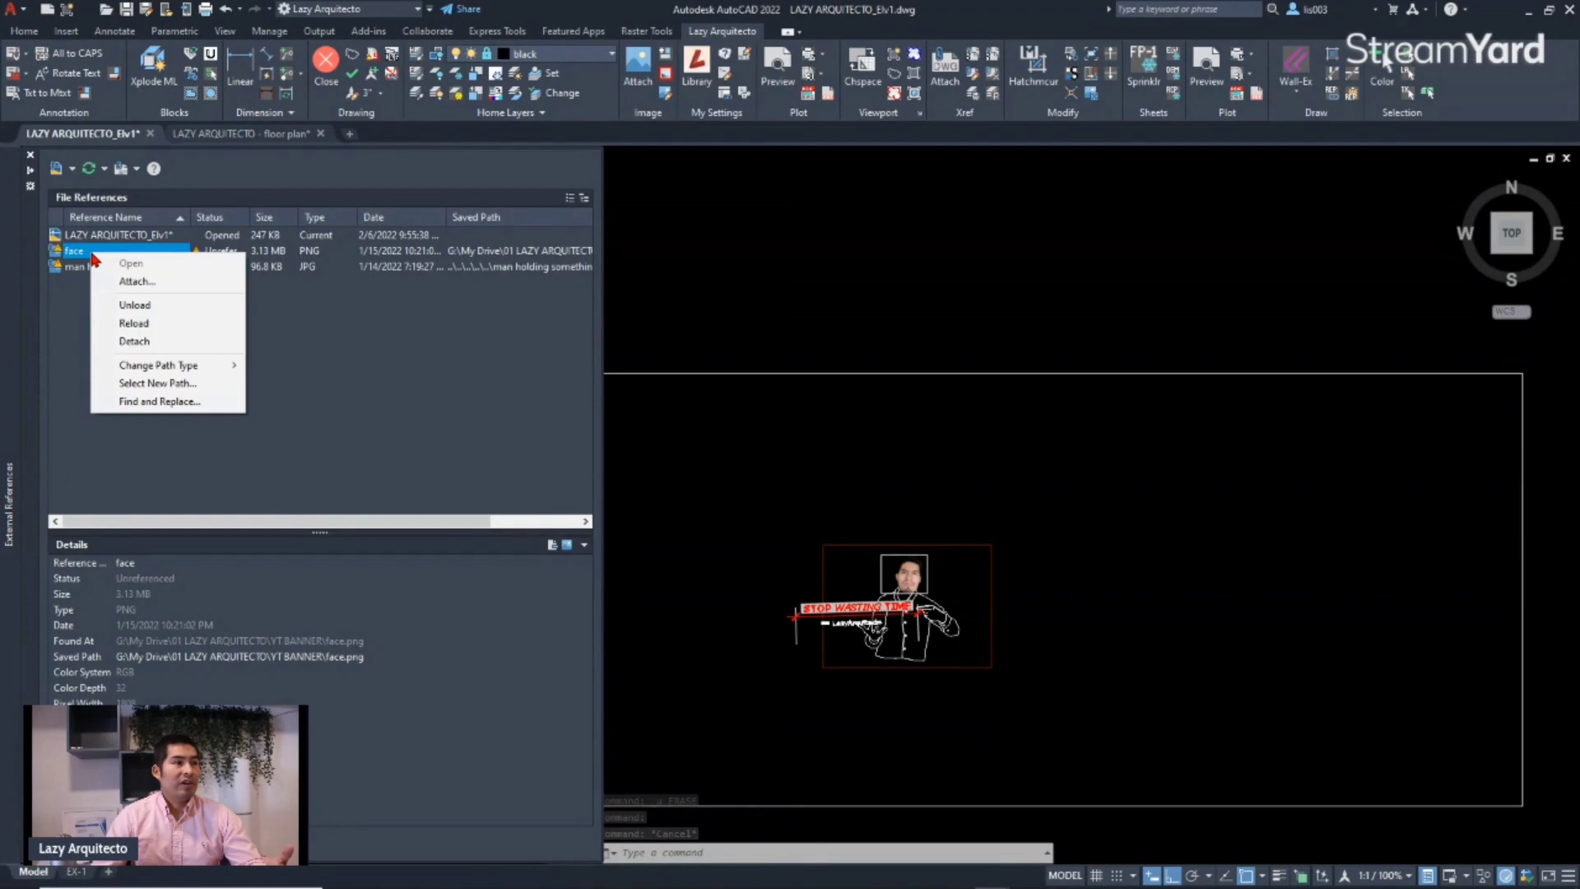
click(129, 341)
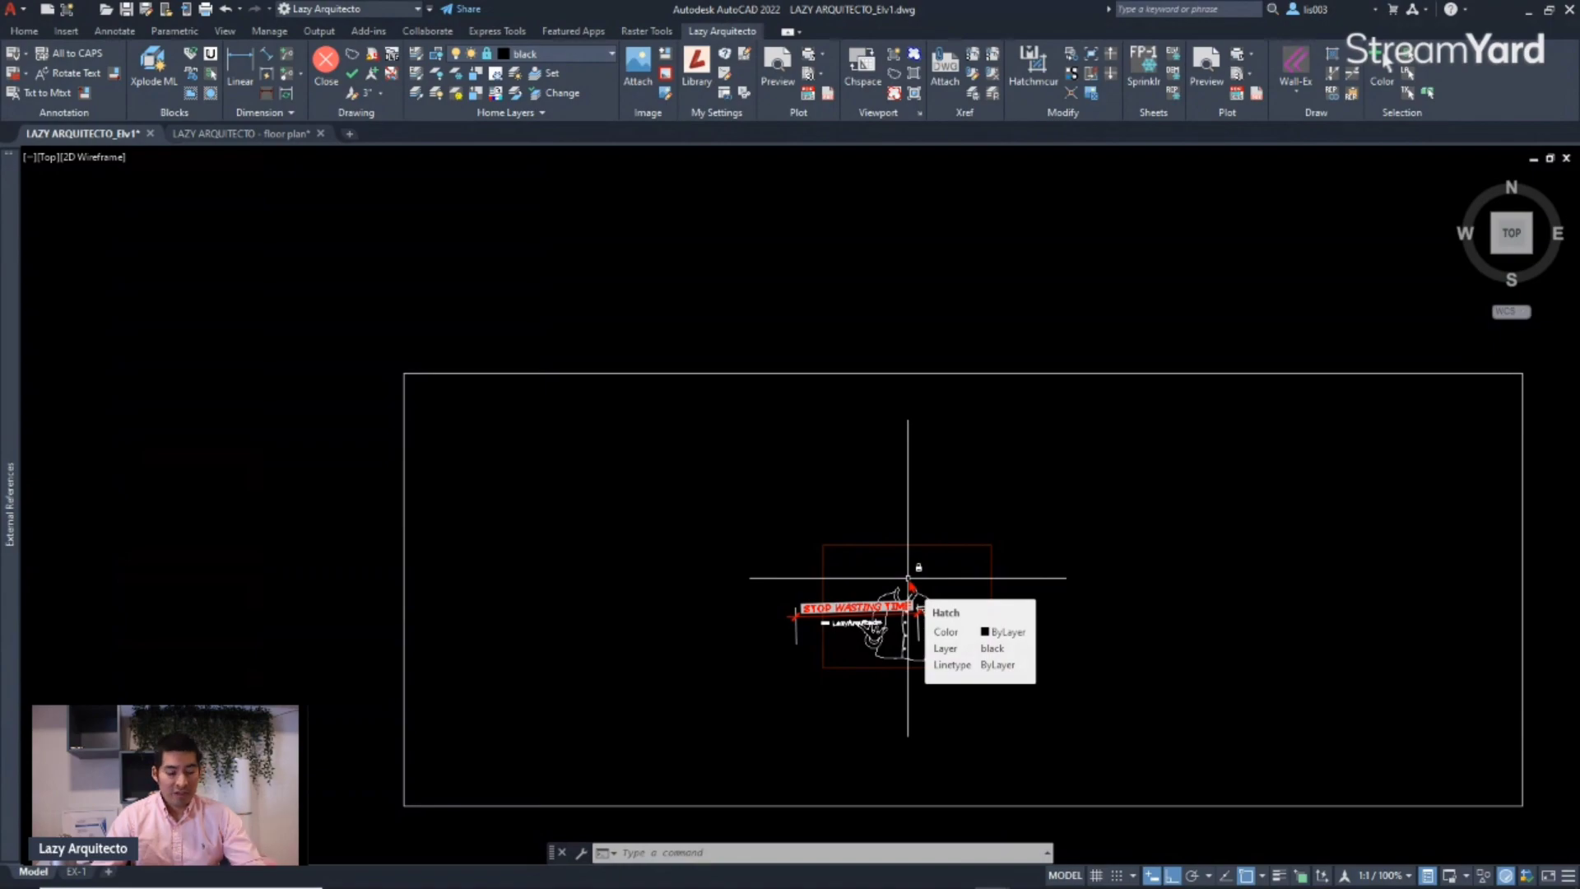
key(ctrl+z)
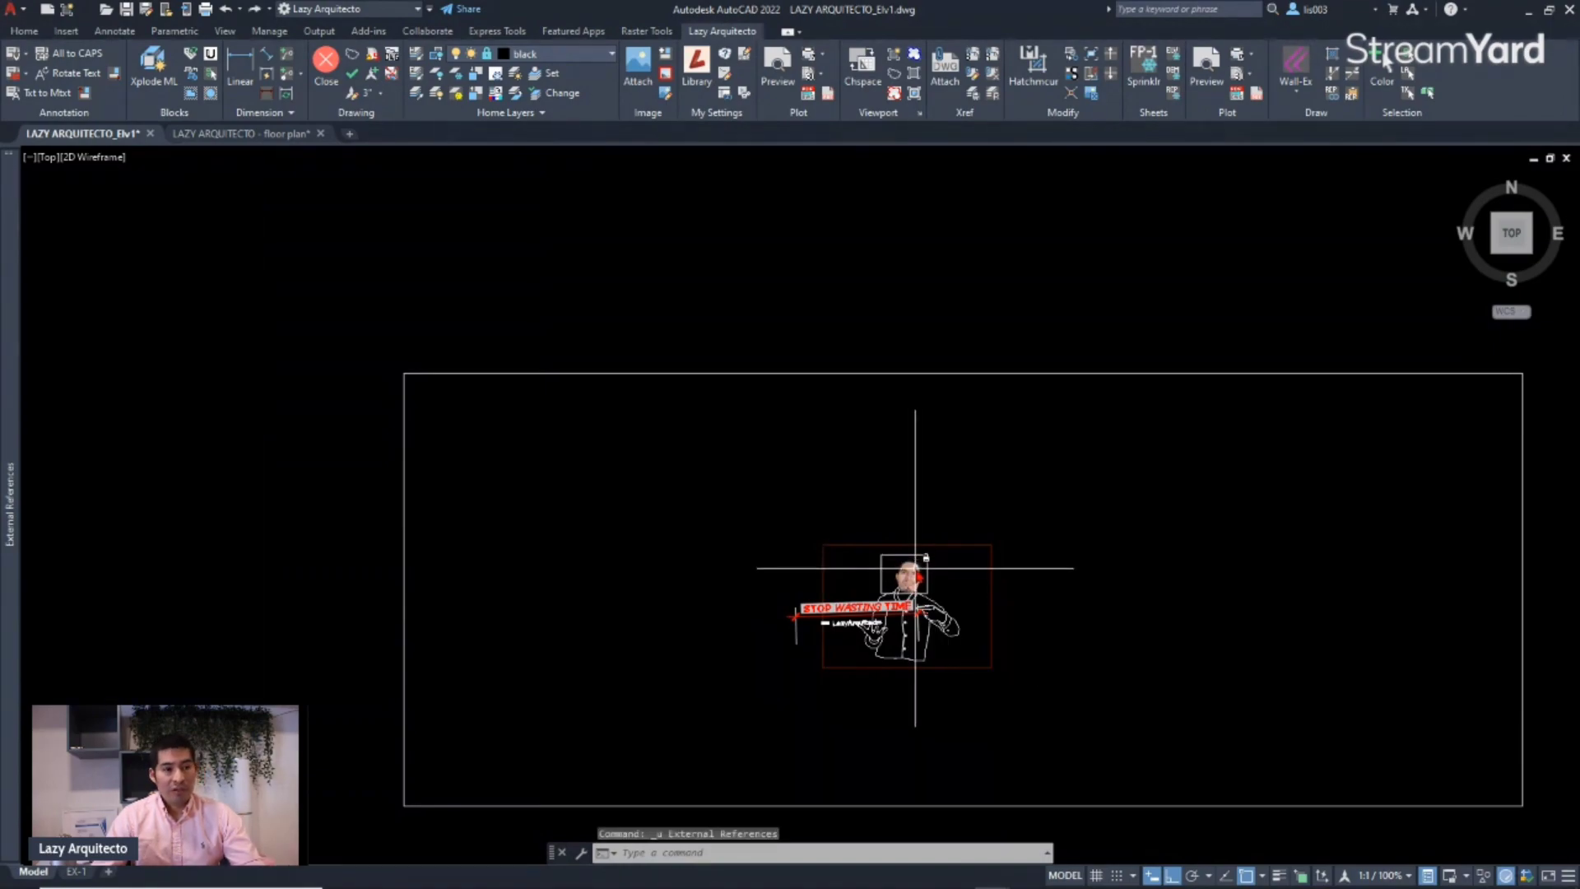
Erase the separate rectangle with its banner graphic, agreeing to detach both the face and "man holding something to trace" images.
scroll(859, 663, down, 3)
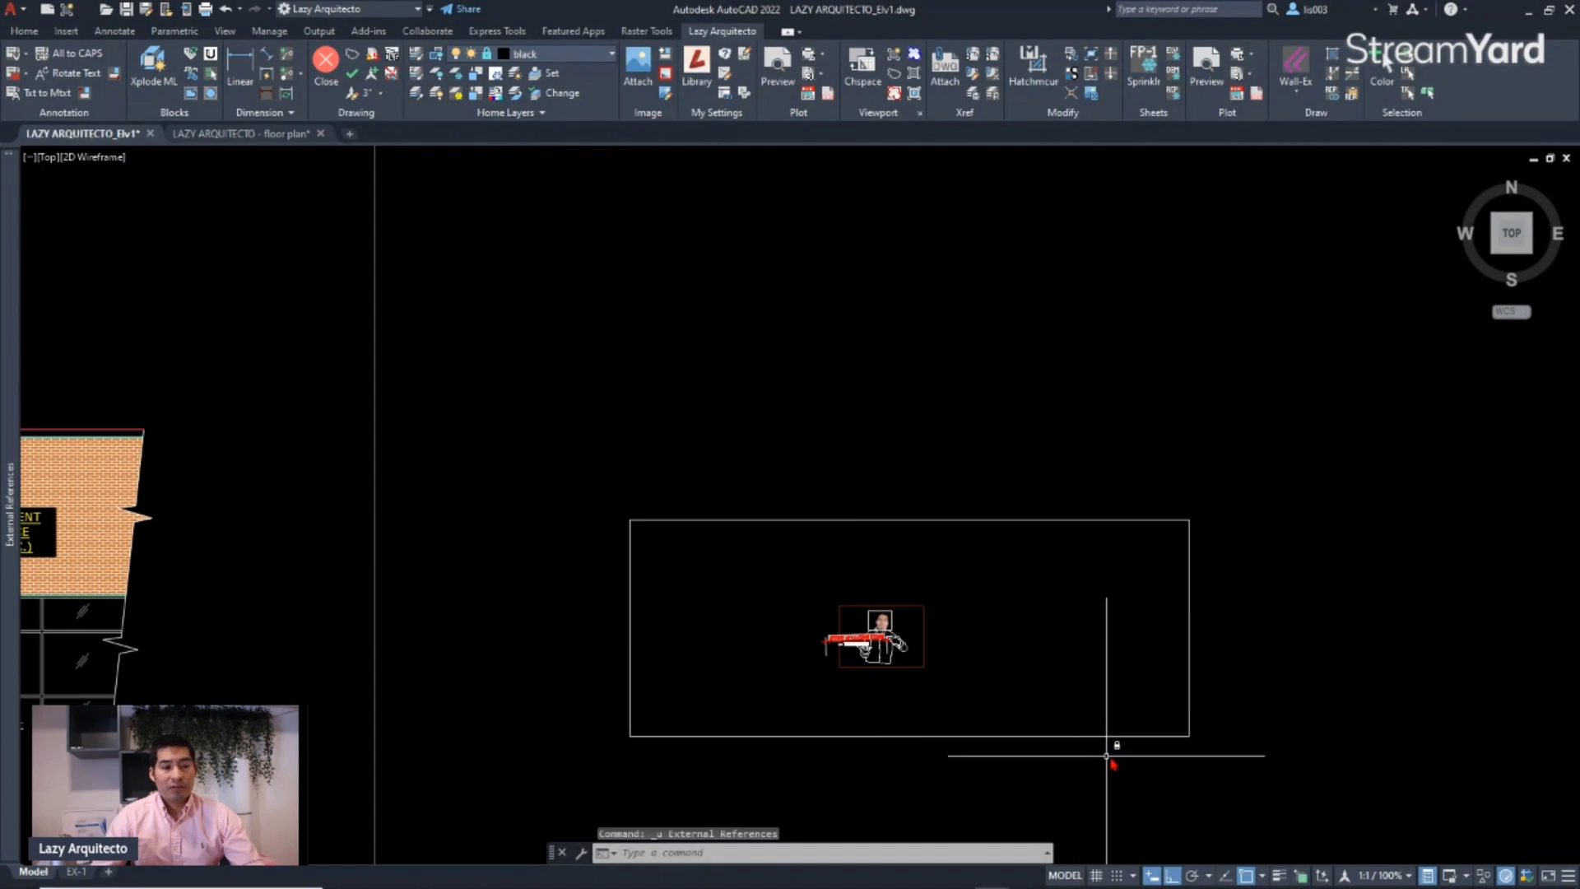
click(1220, 755)
click(614, 462)
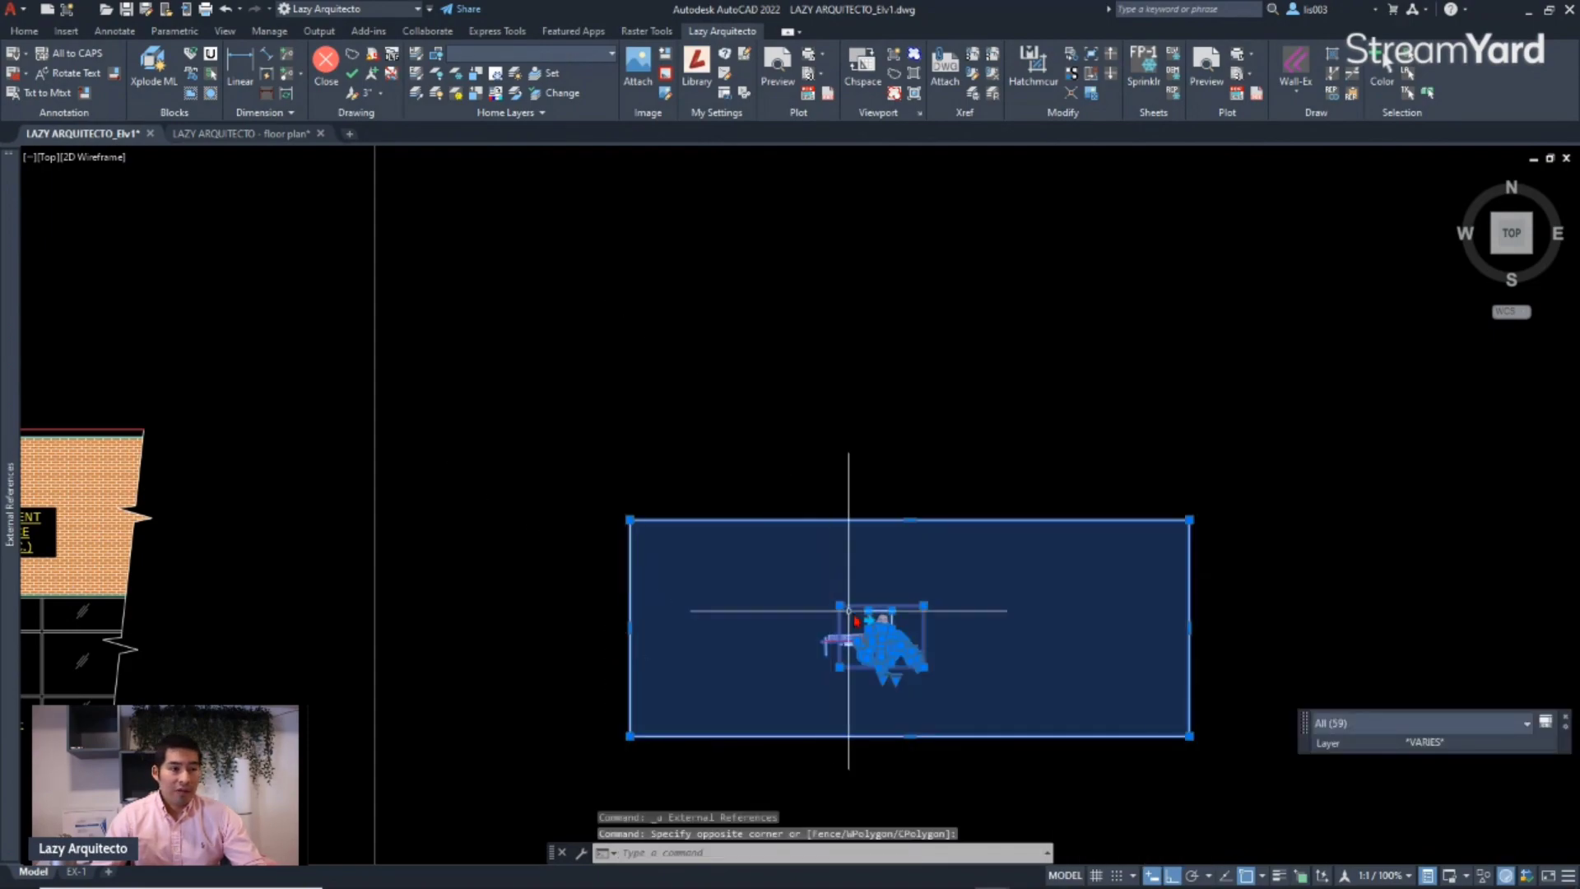
scroll(909, 617, up, 6)
scroll(901, 589, down, 2)
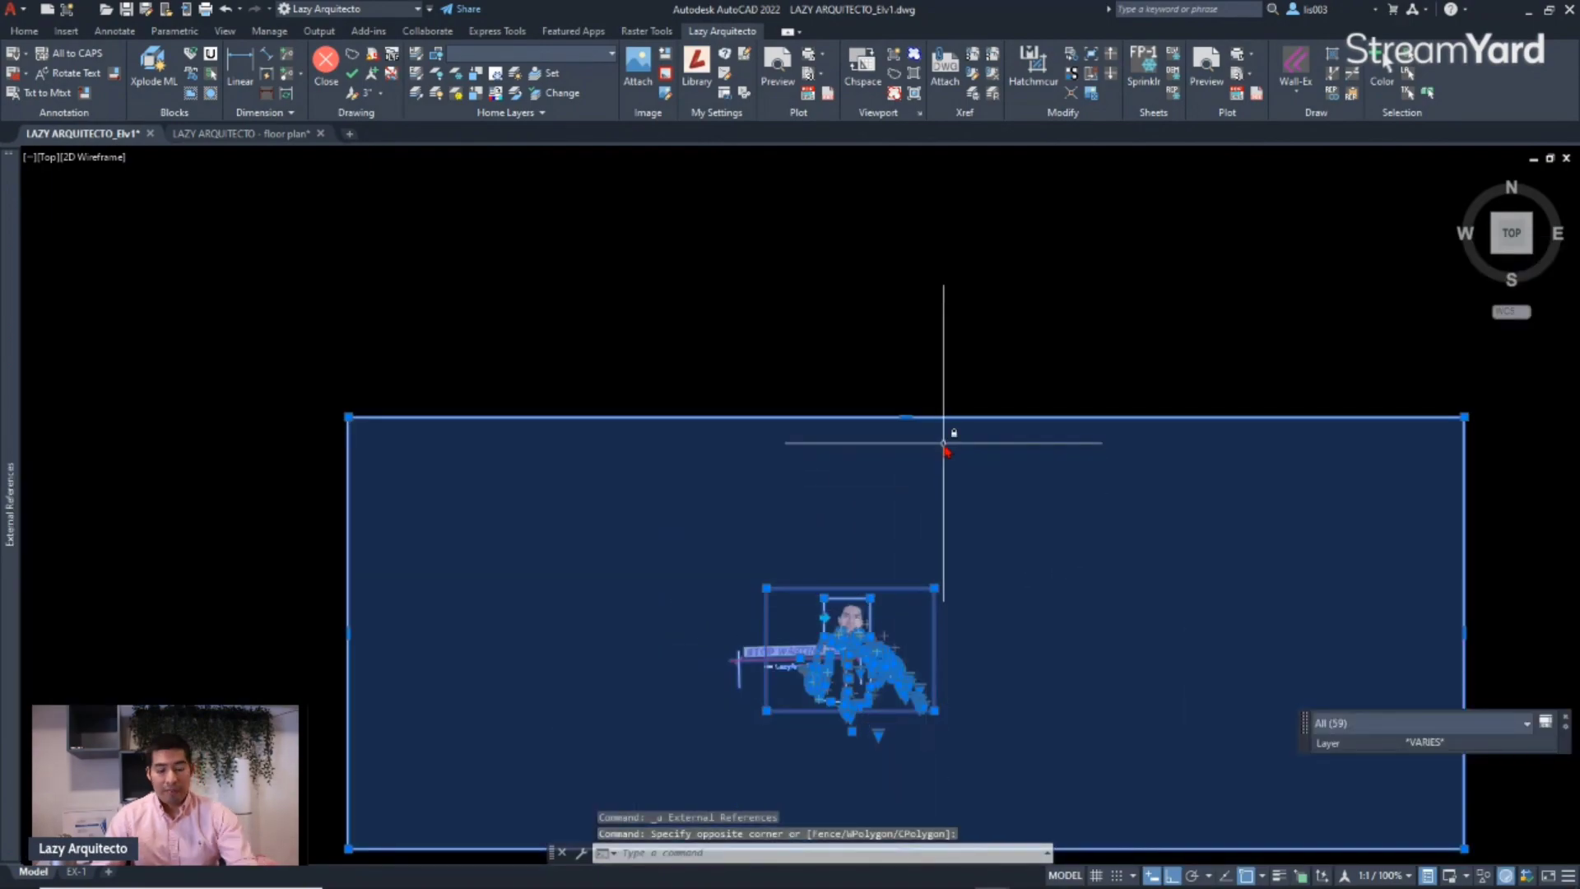
key(Delete)
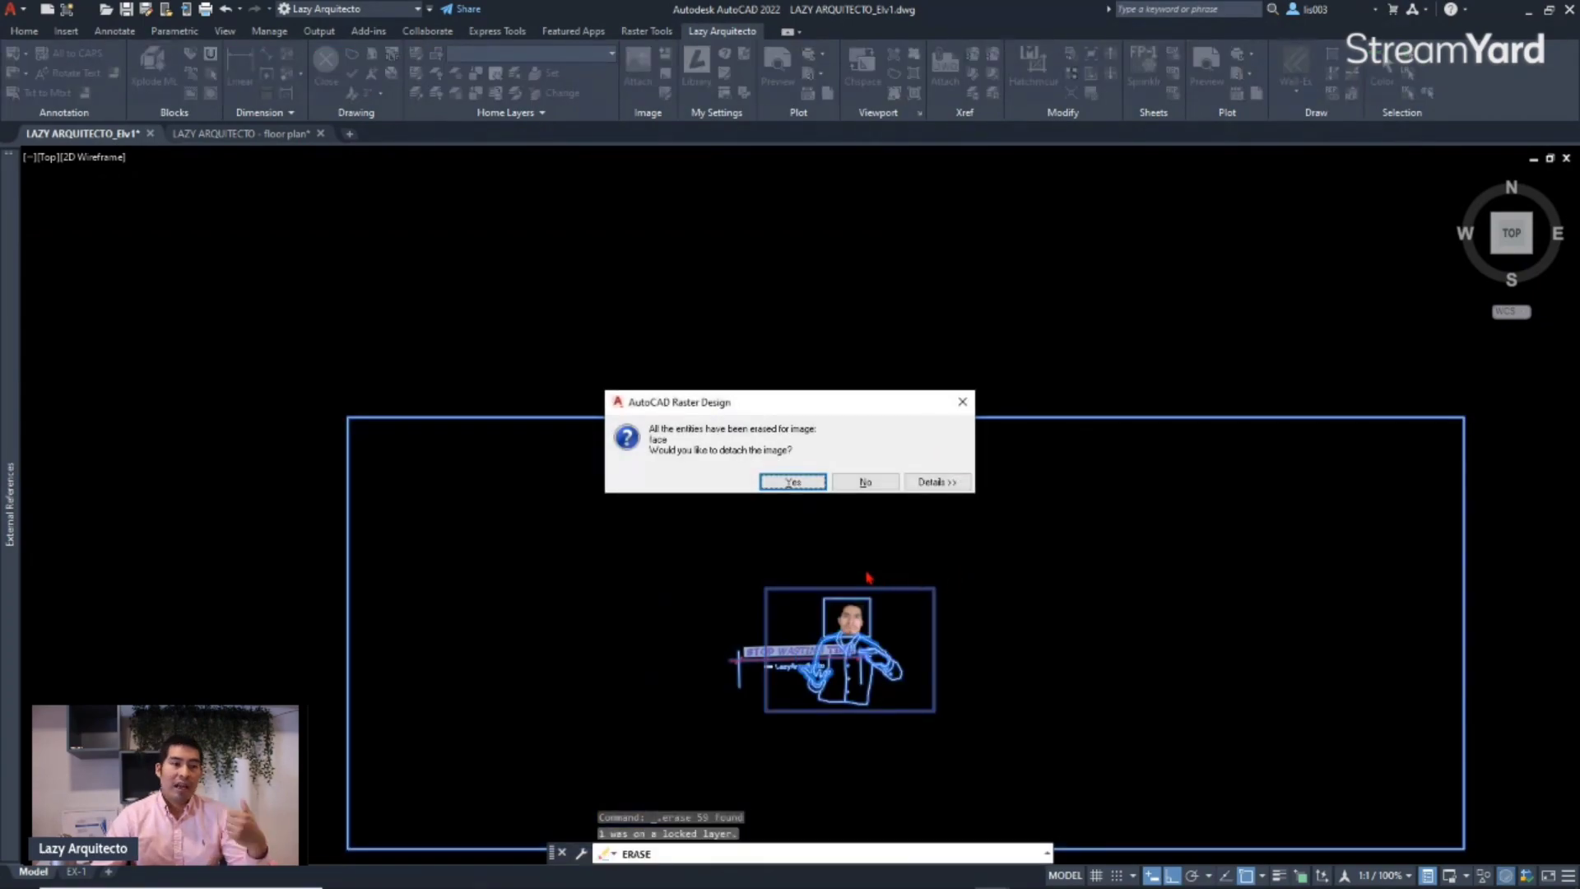
click(790, 485)
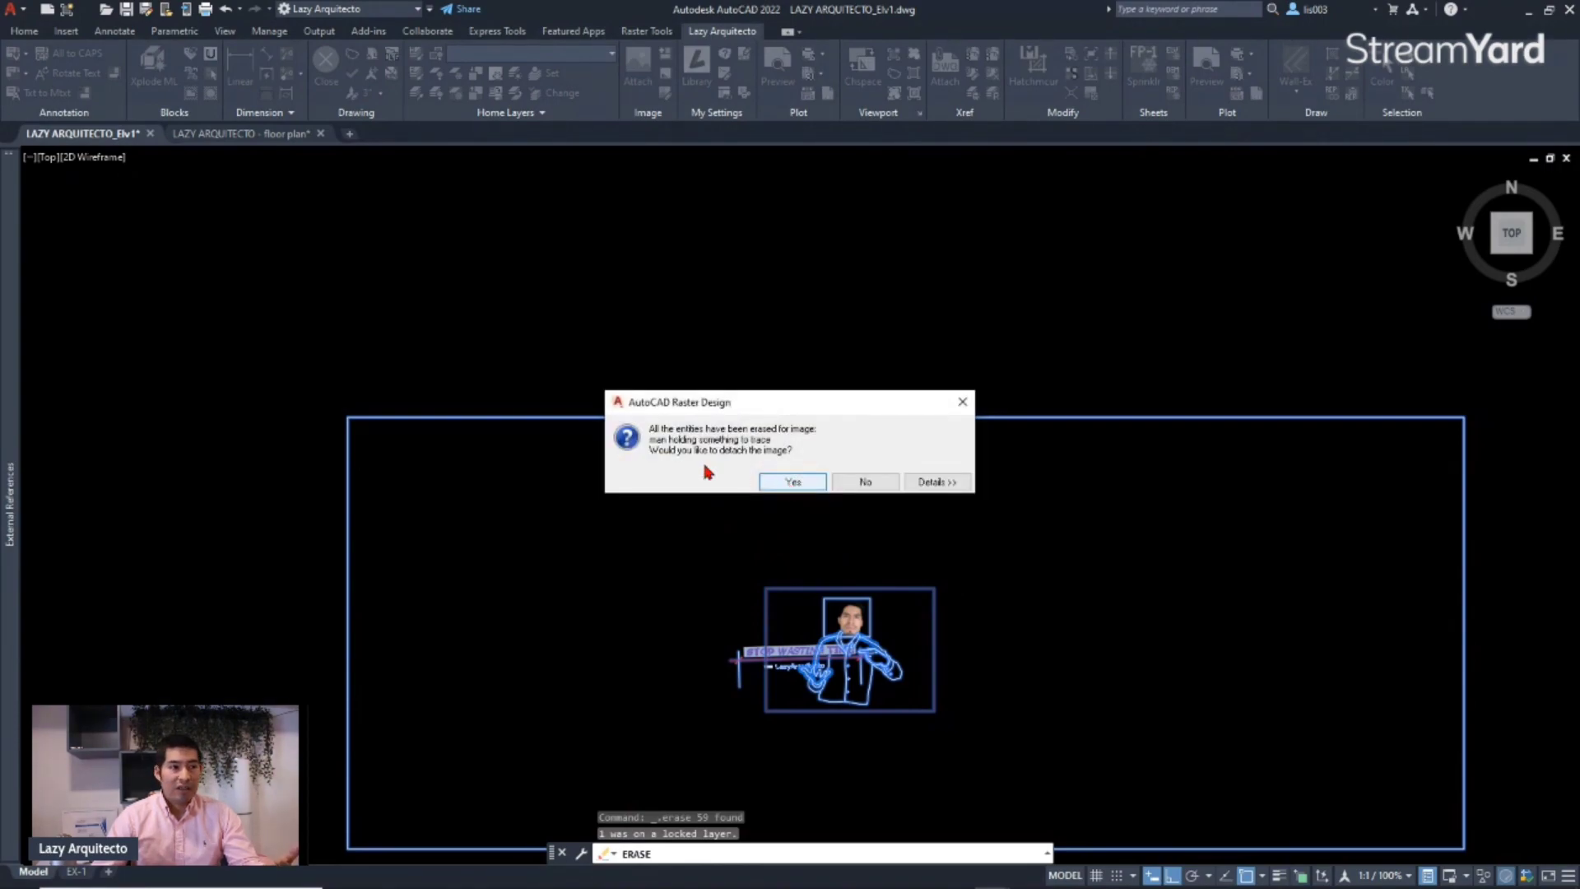
click(788, 483)
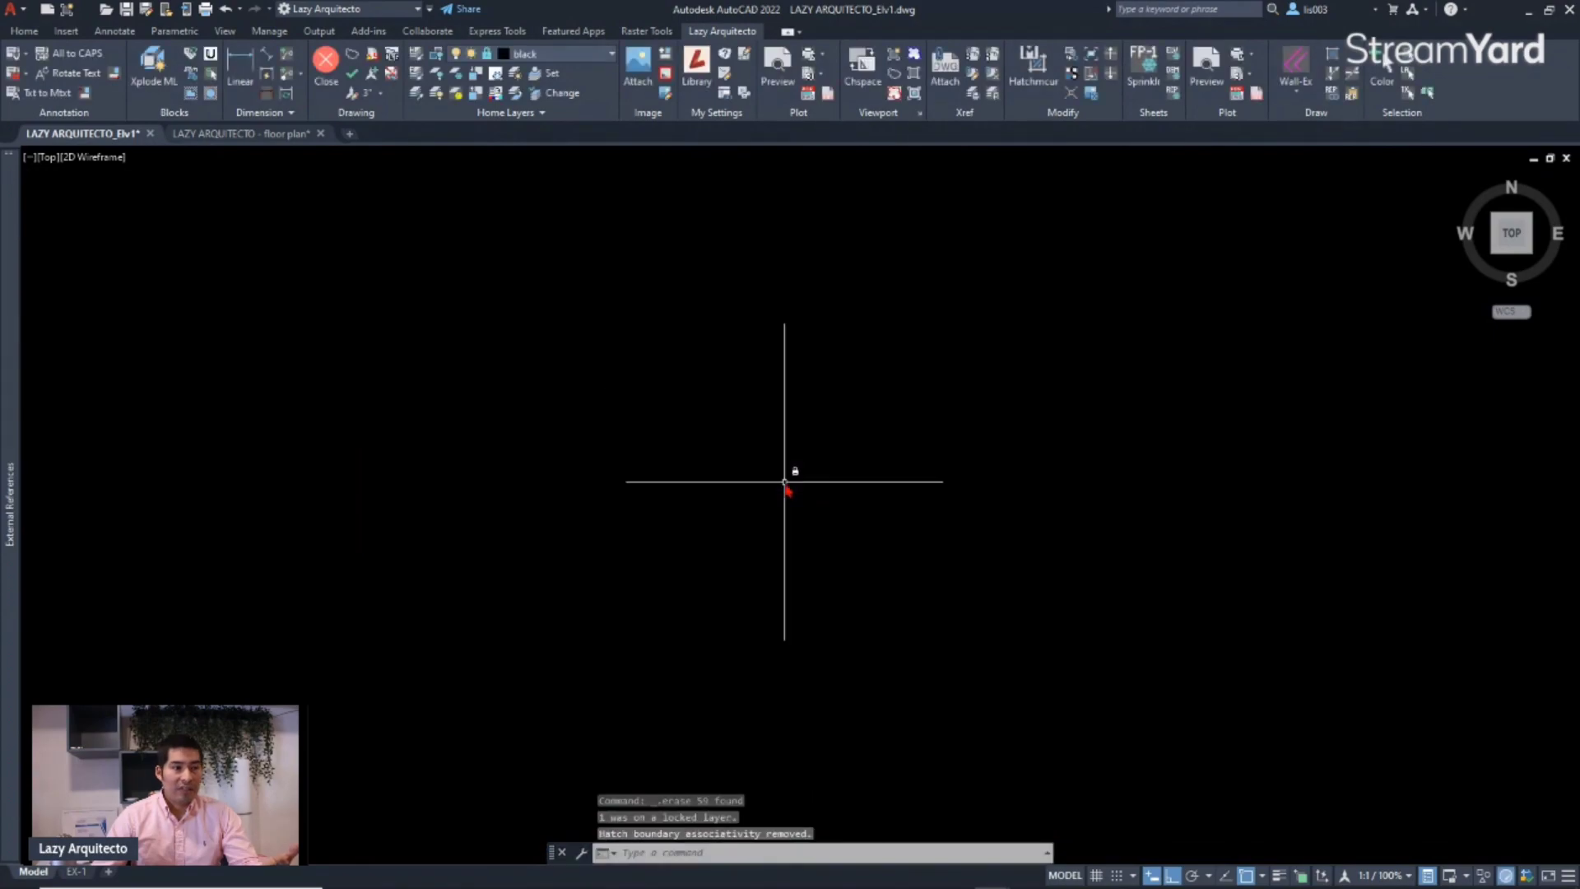
Check the external references list and display the Raster Design toolset.
mouse_move(18, 350)
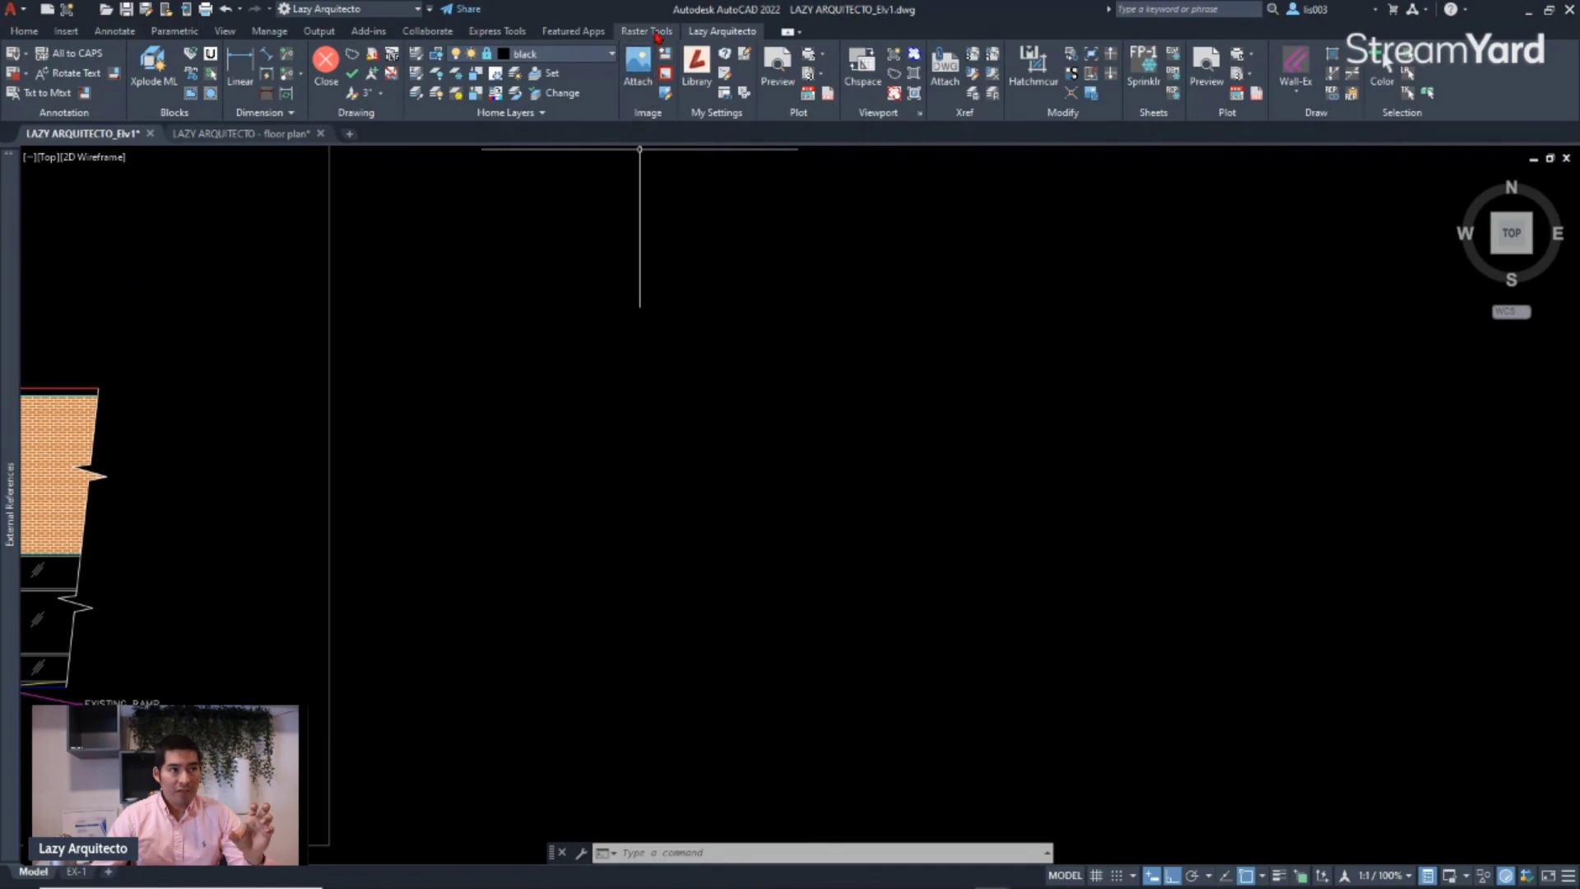
click(657, 33)
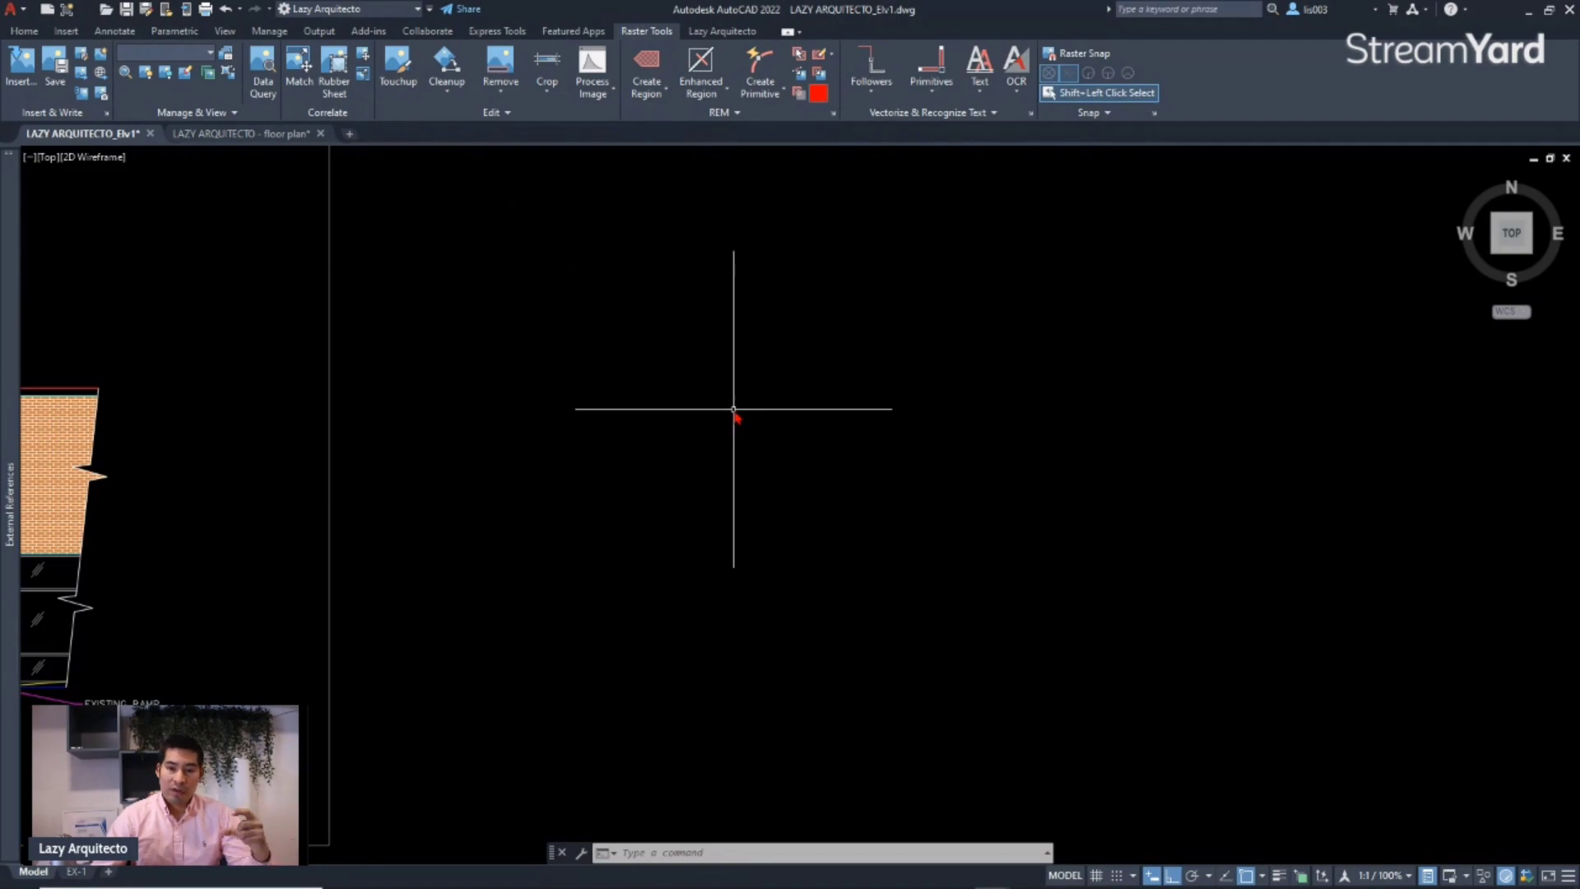
scroll(738, 519, down, 2)
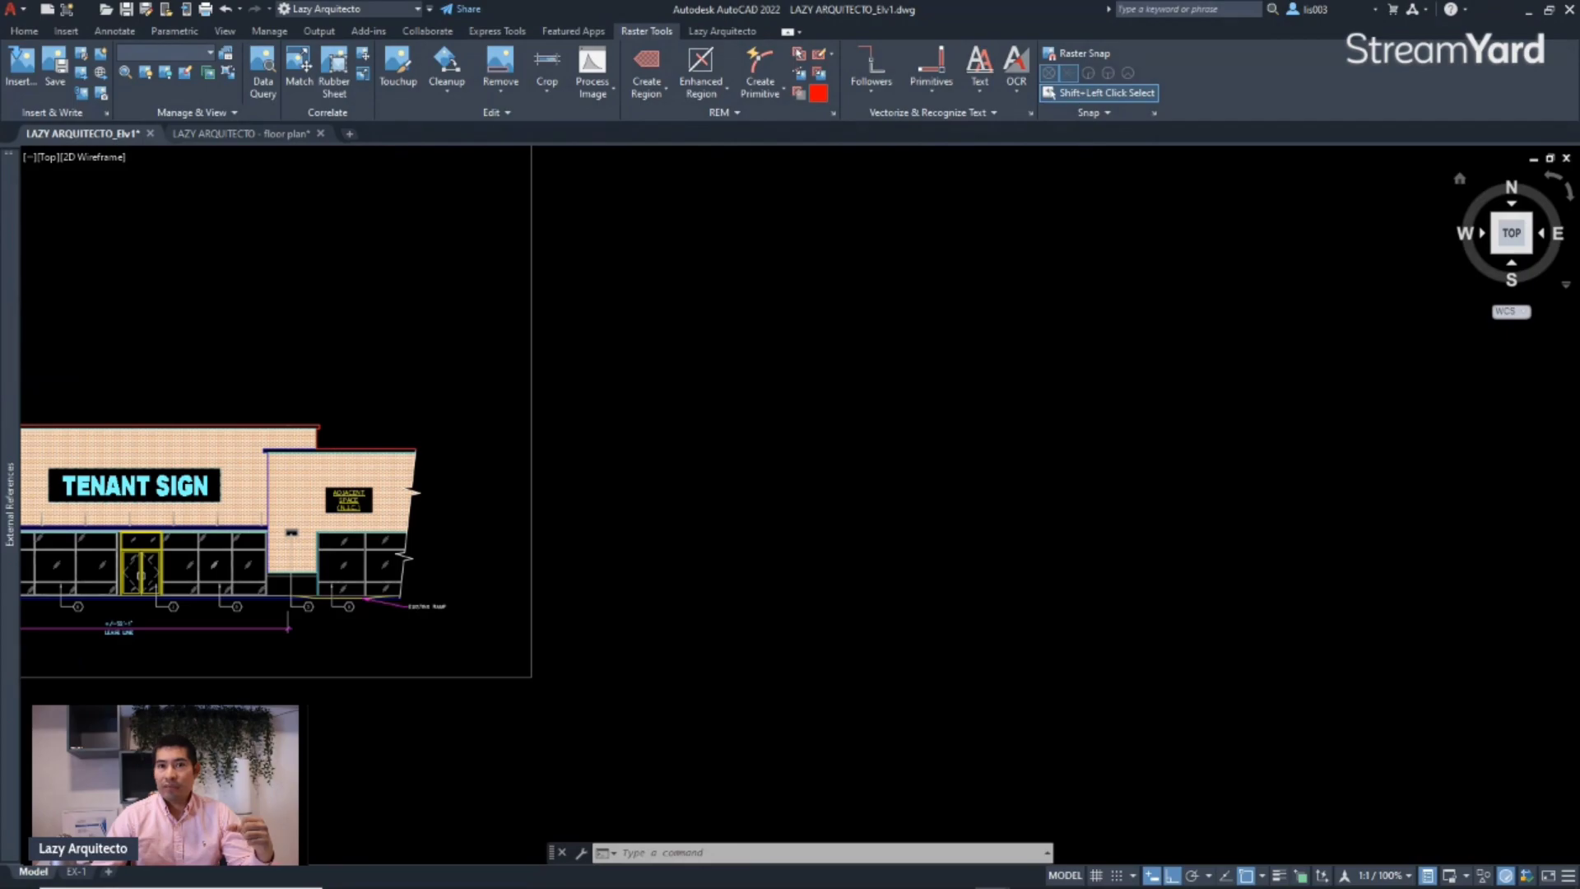
Switch to Chrome and search Google for "autodesk sign in".
drag(1579, 161, 123, 4)
click(489, 48)
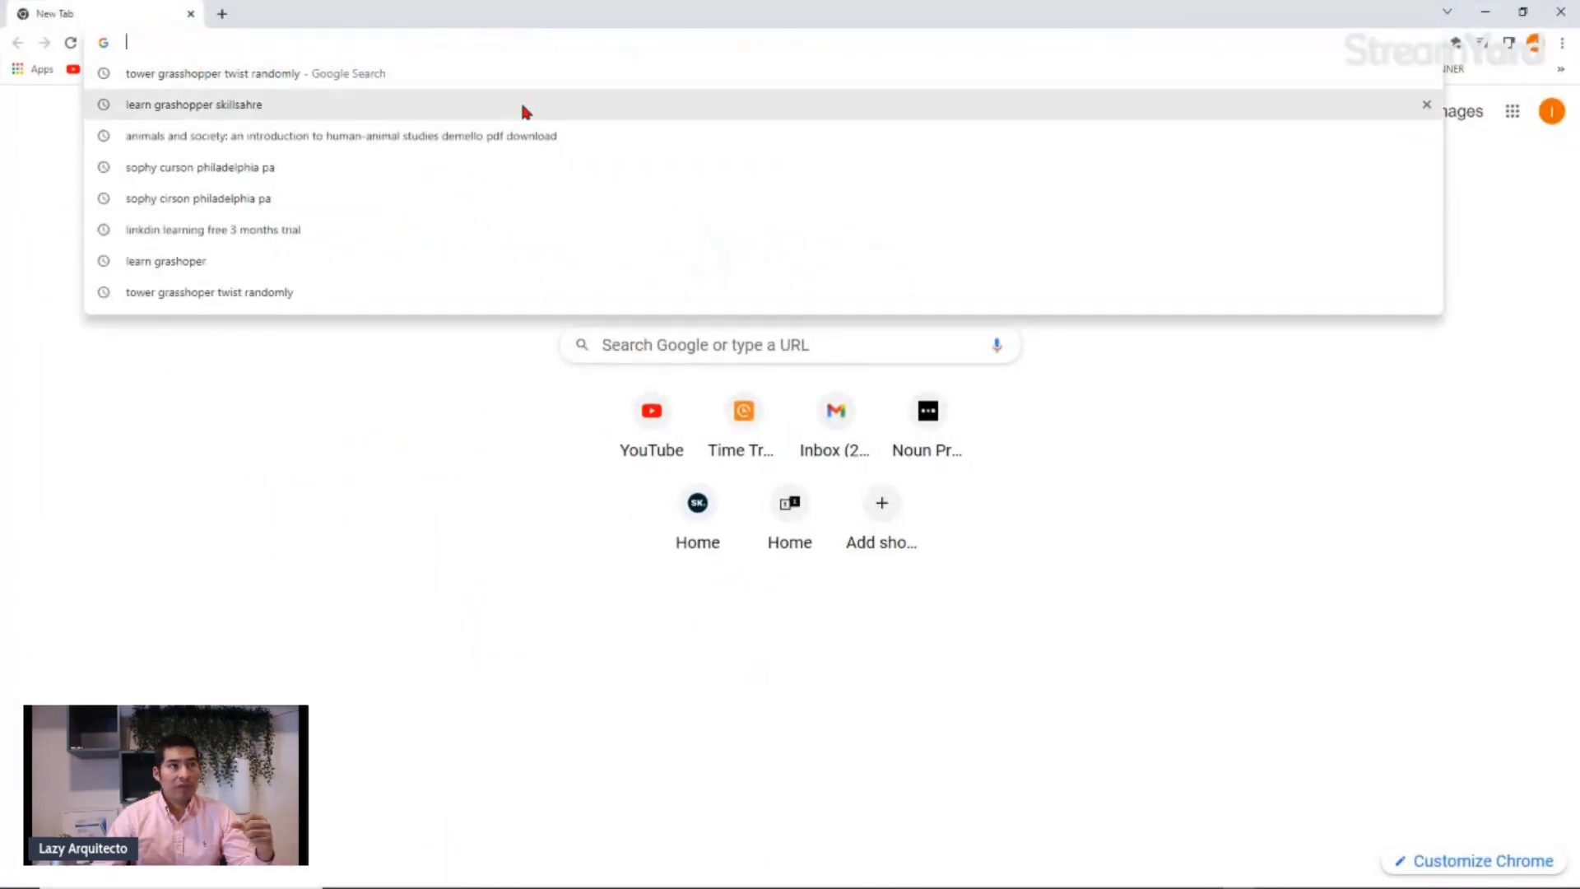
click(527, 590)
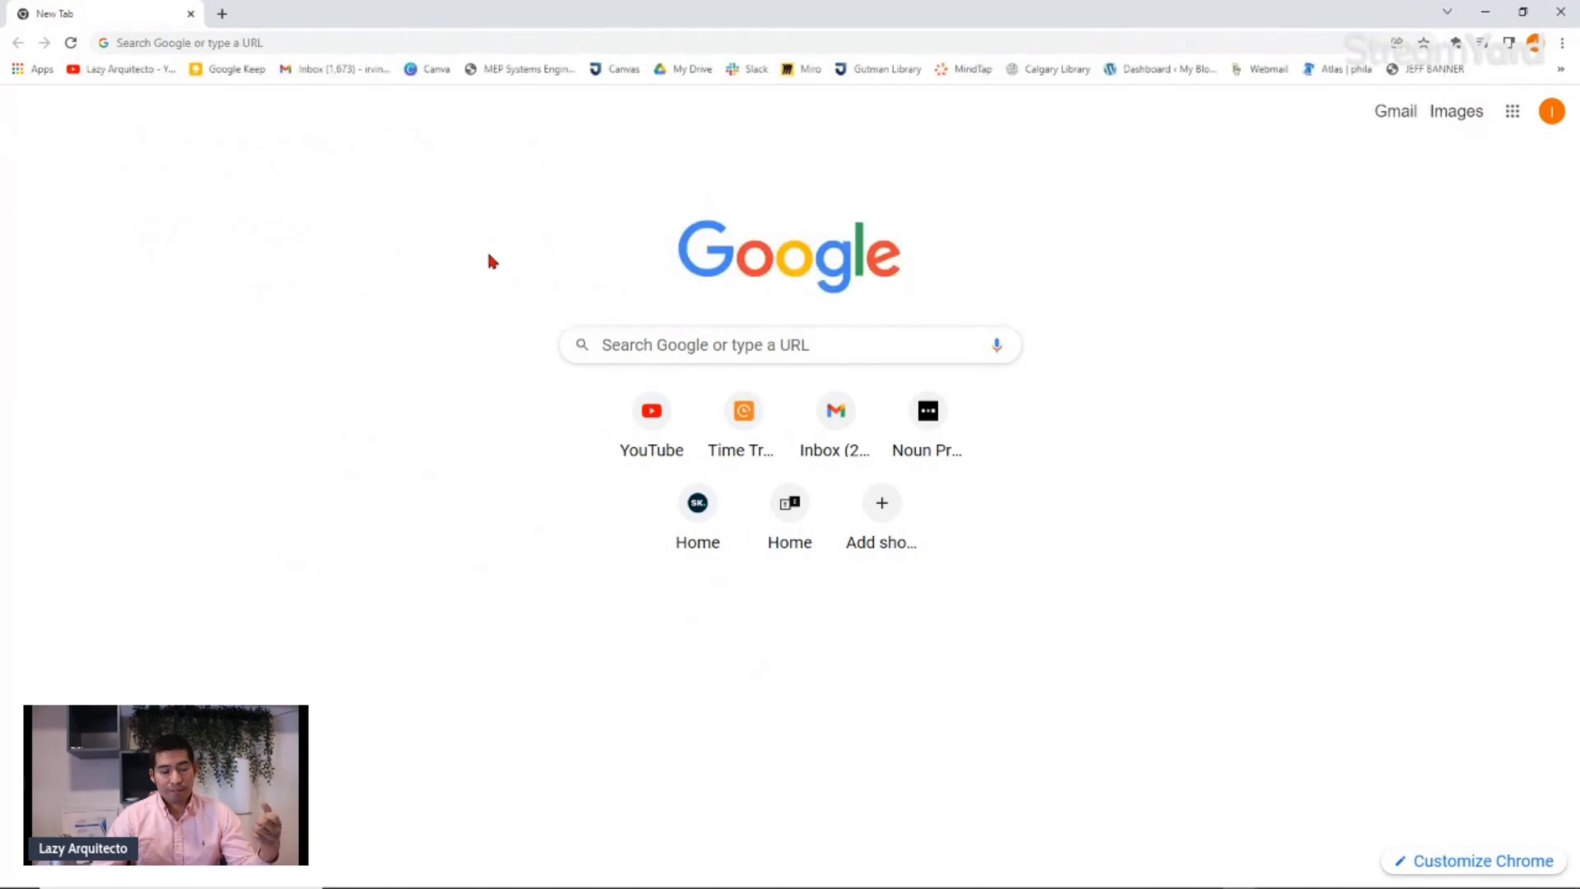
click(486, 45)
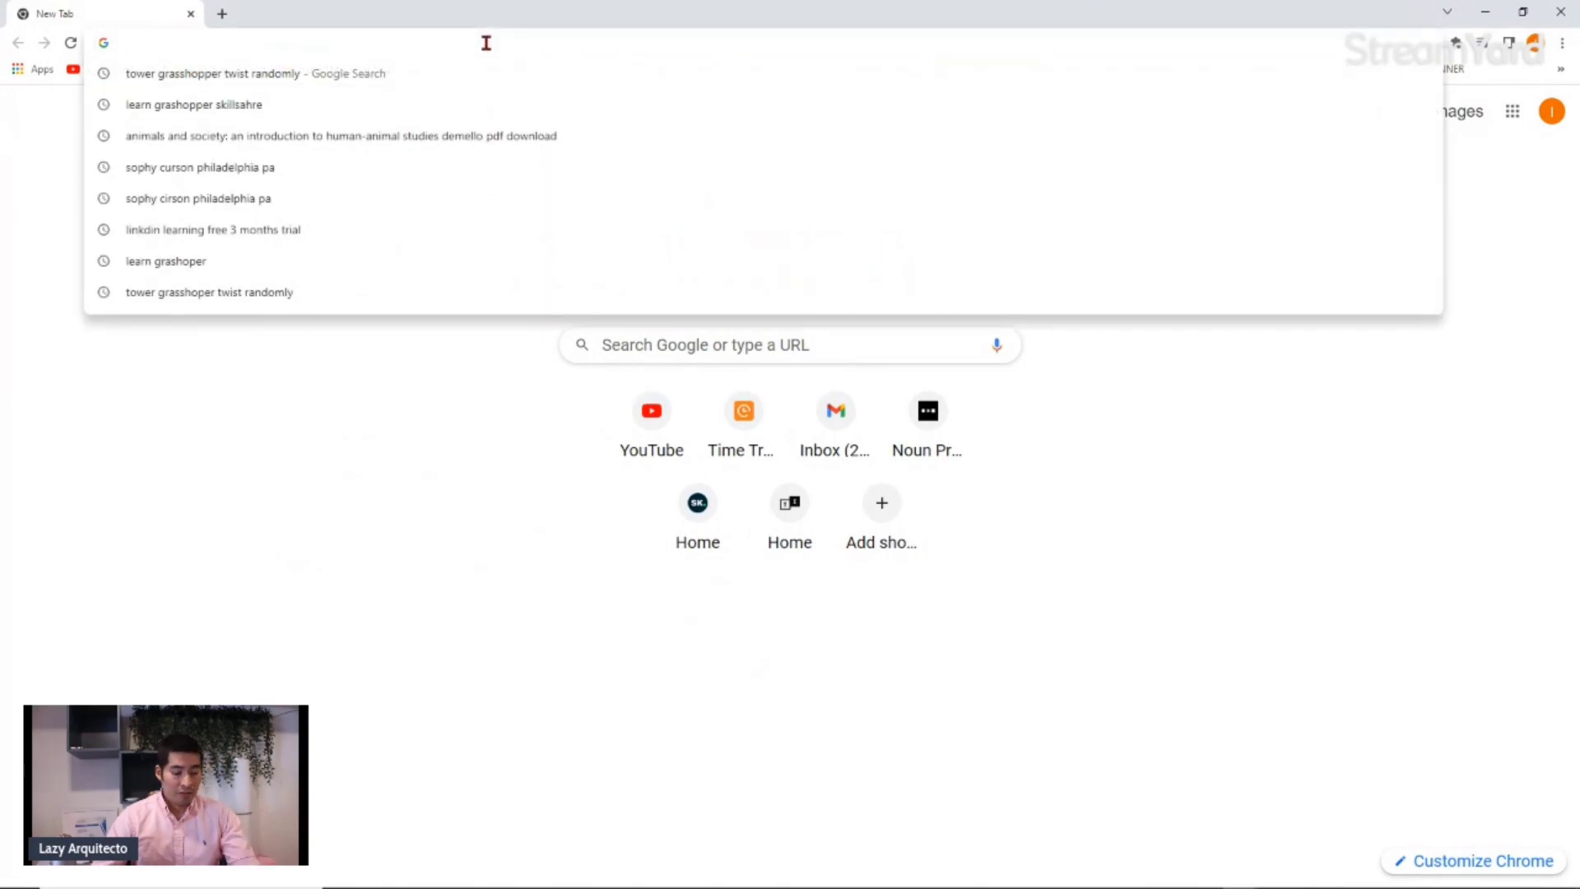
text(ault)
key(BackSpace)
key(BackSpace)
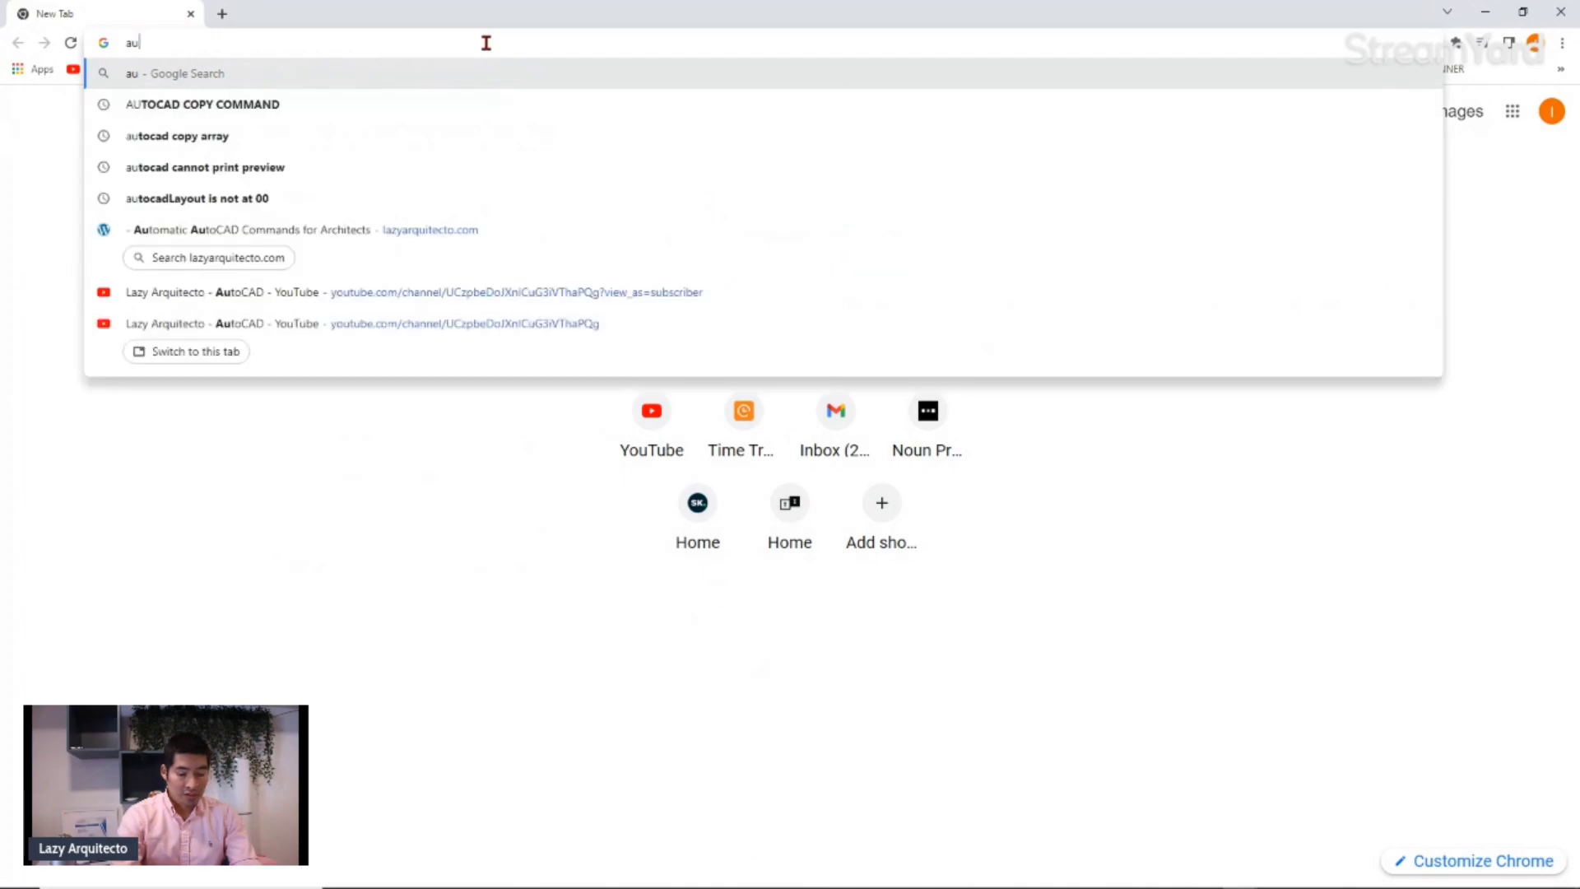
text(todesk)
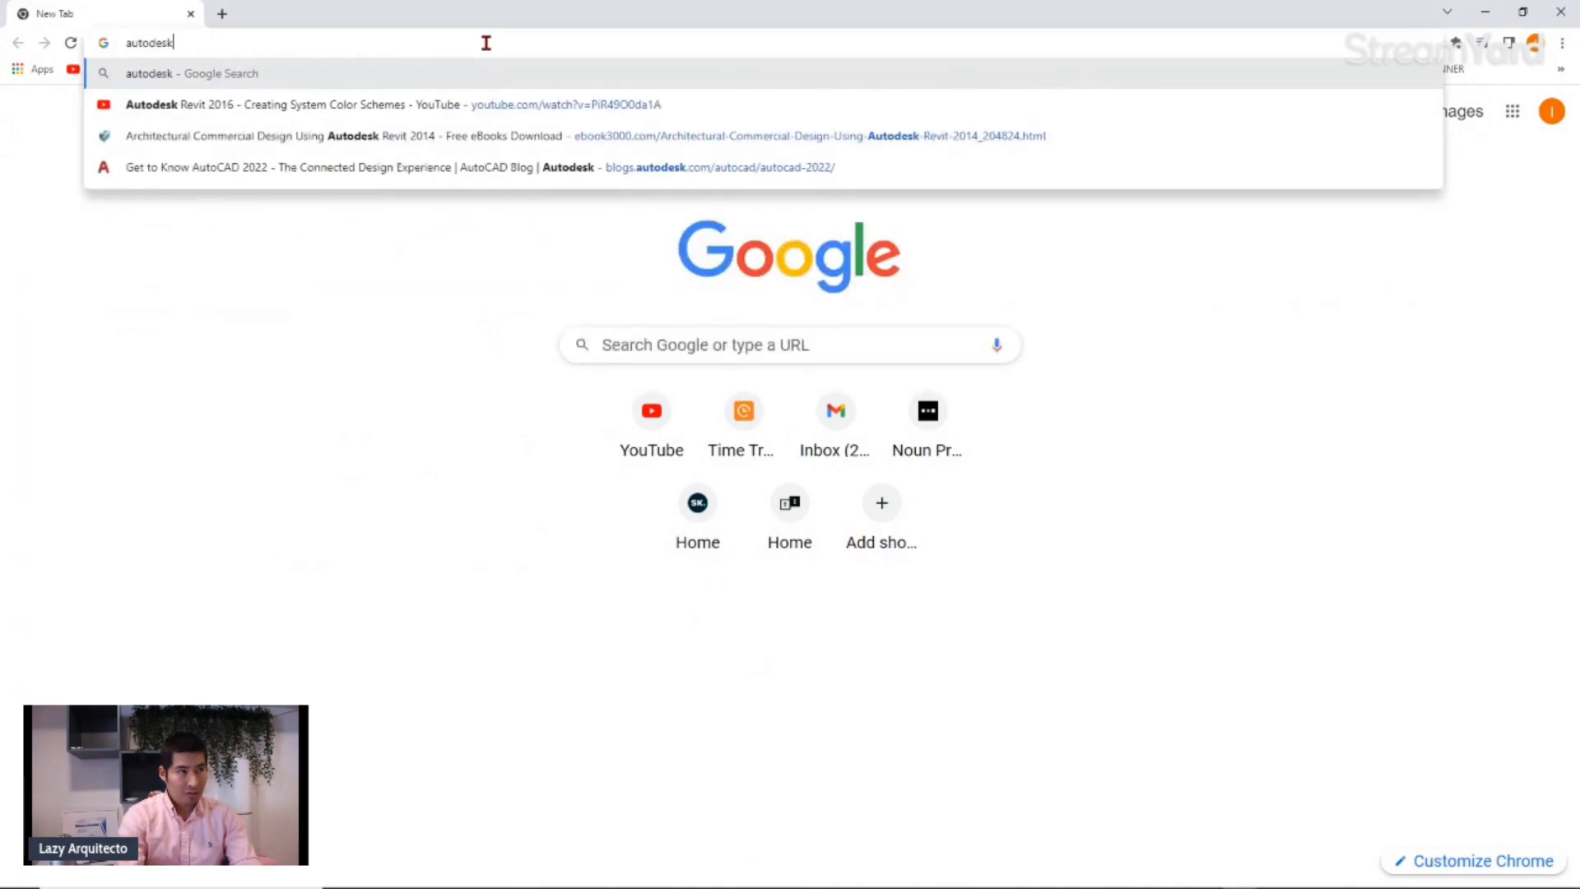
text( sign in)
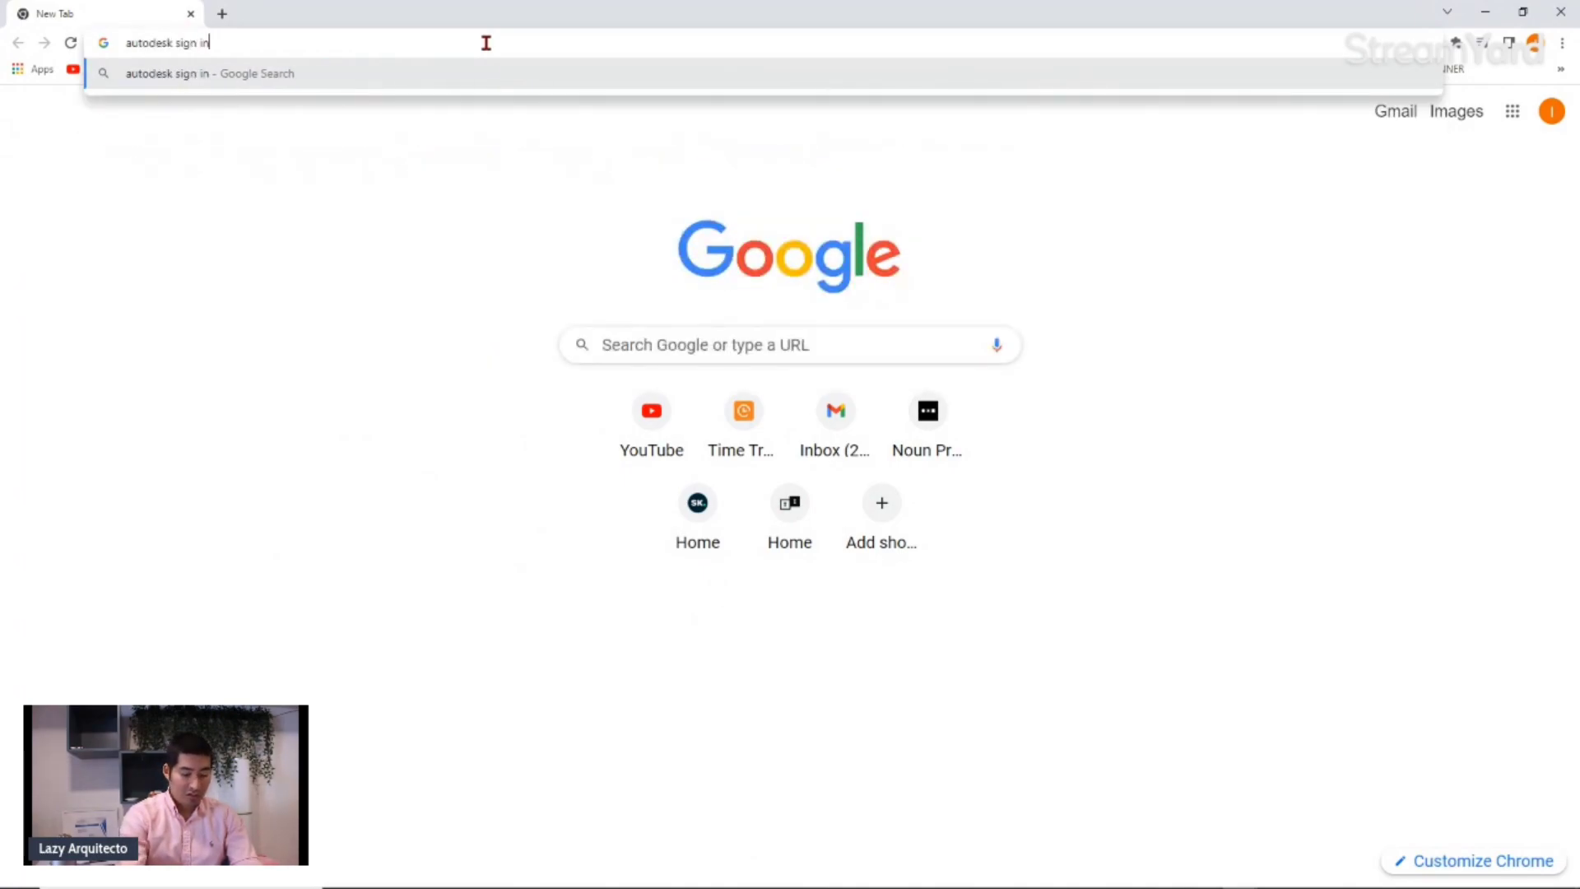
key(Return)
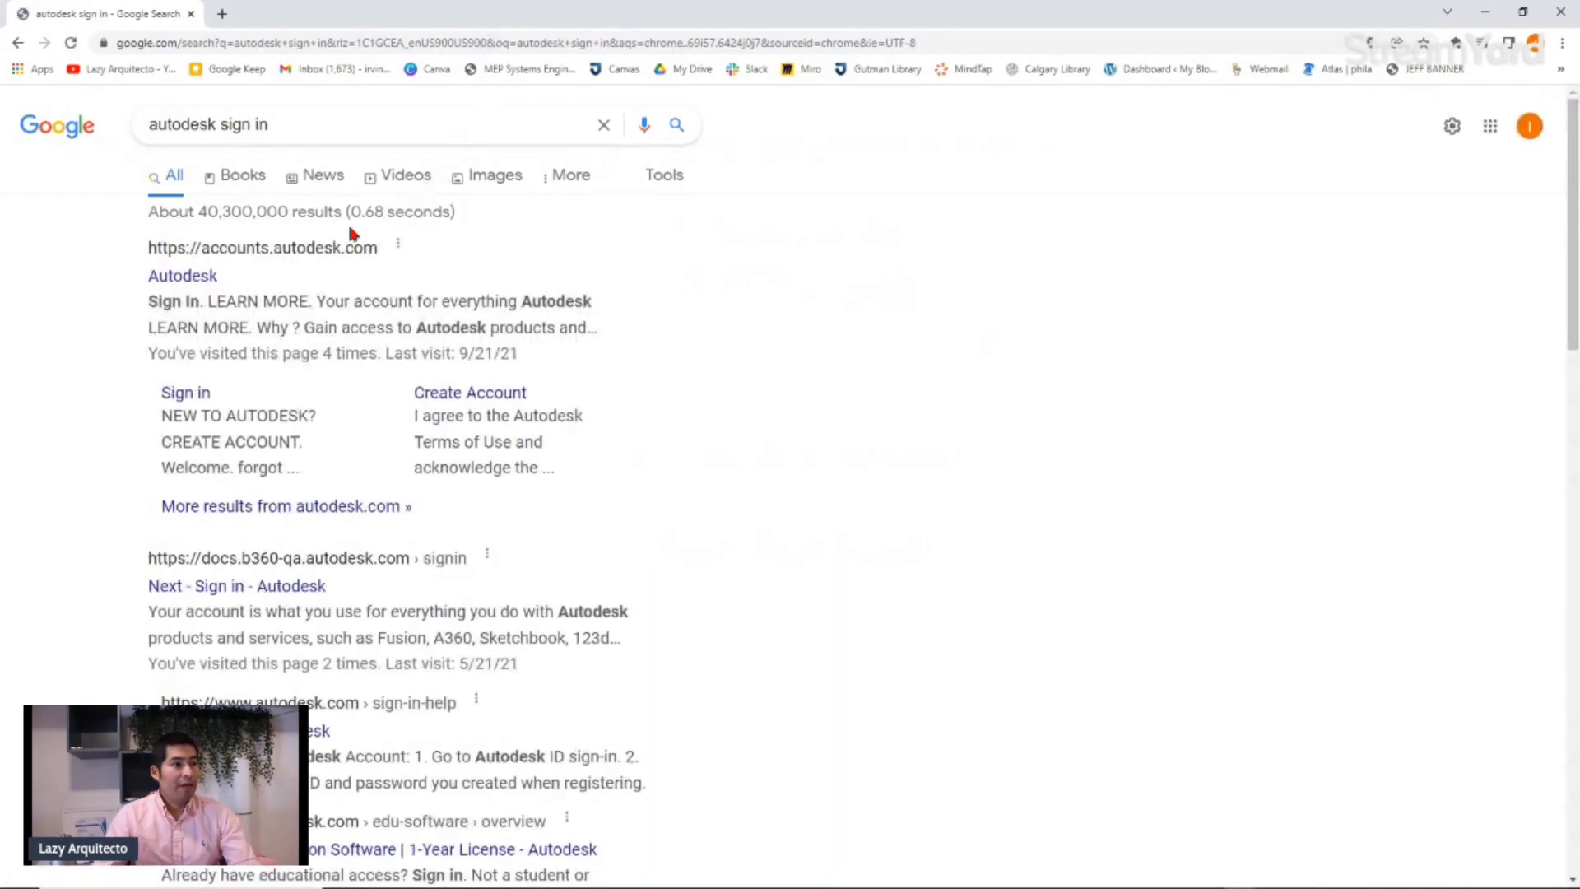
Open the Autodesk accounts site and sign in with the saved account e-mail and password.
click(204, 277)
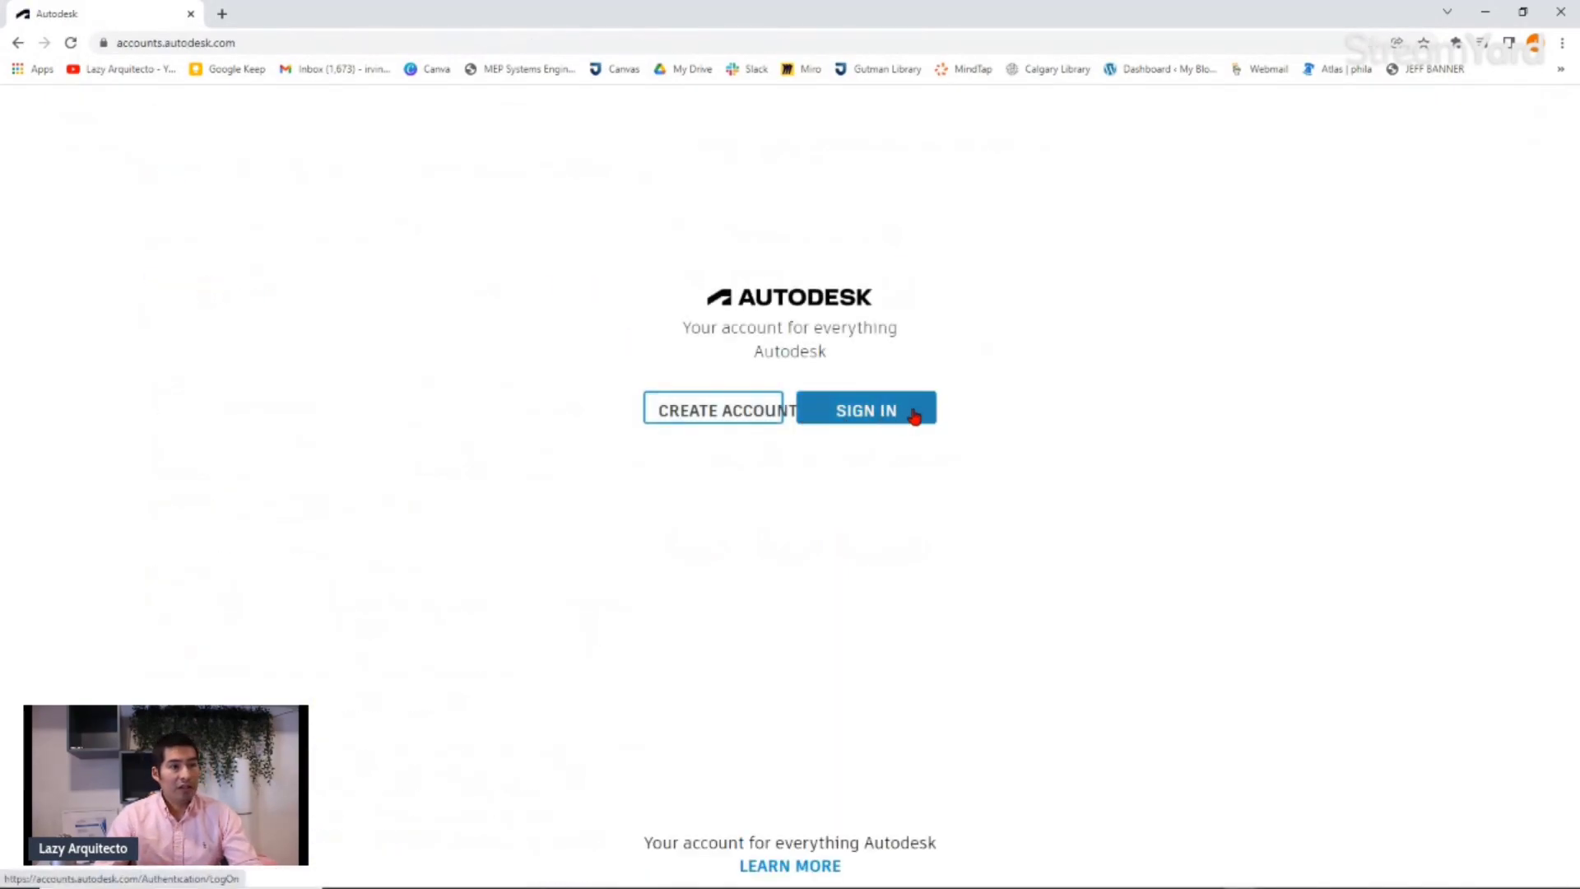
click(913, 416)
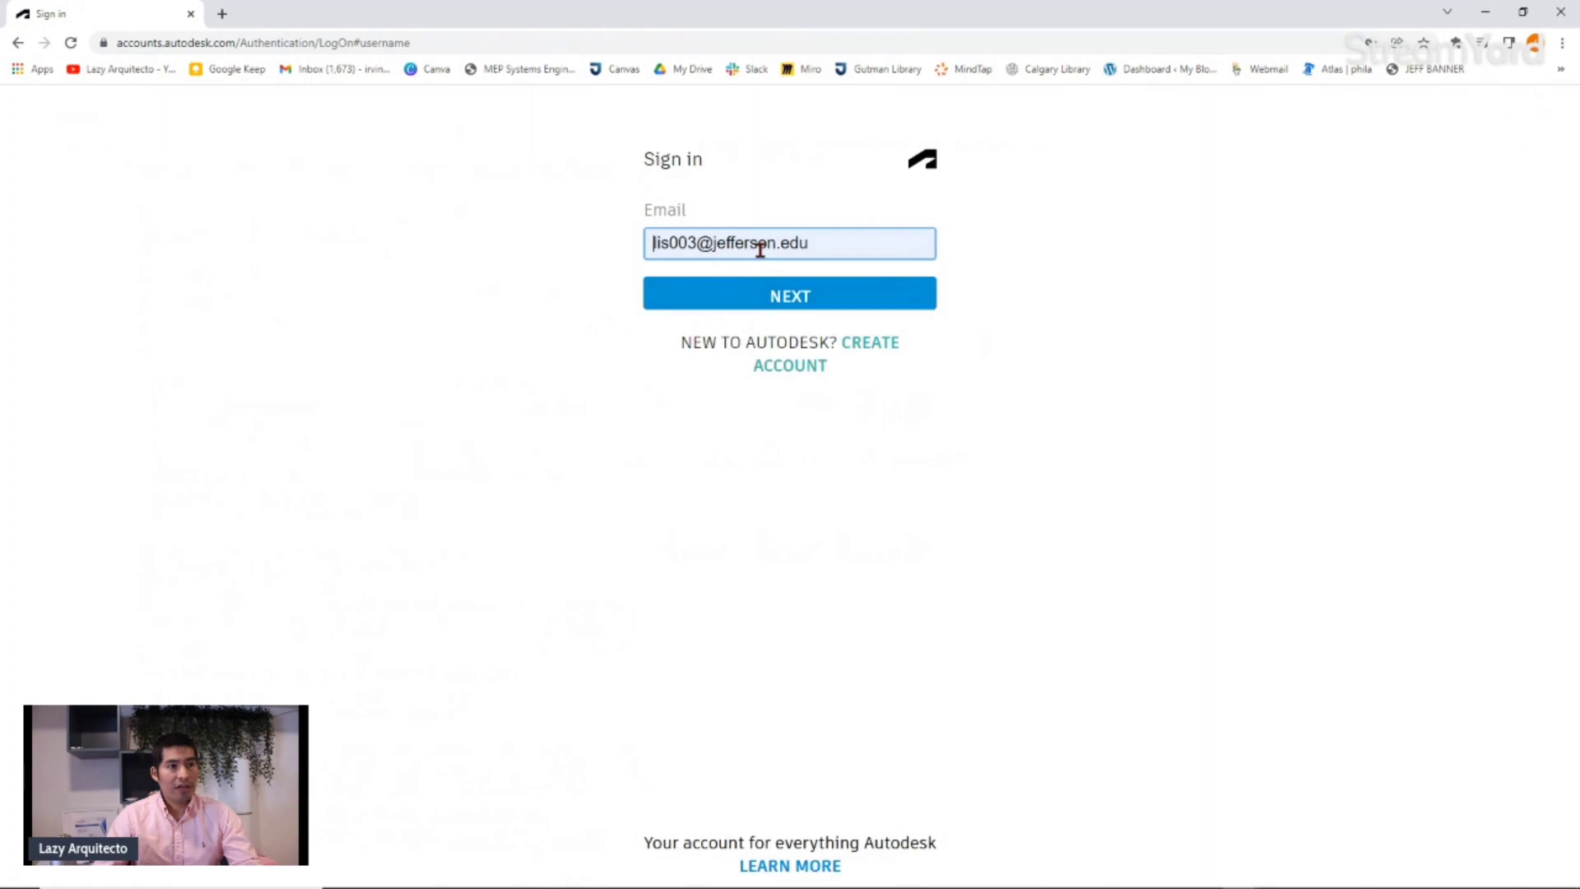
click(813, 306)
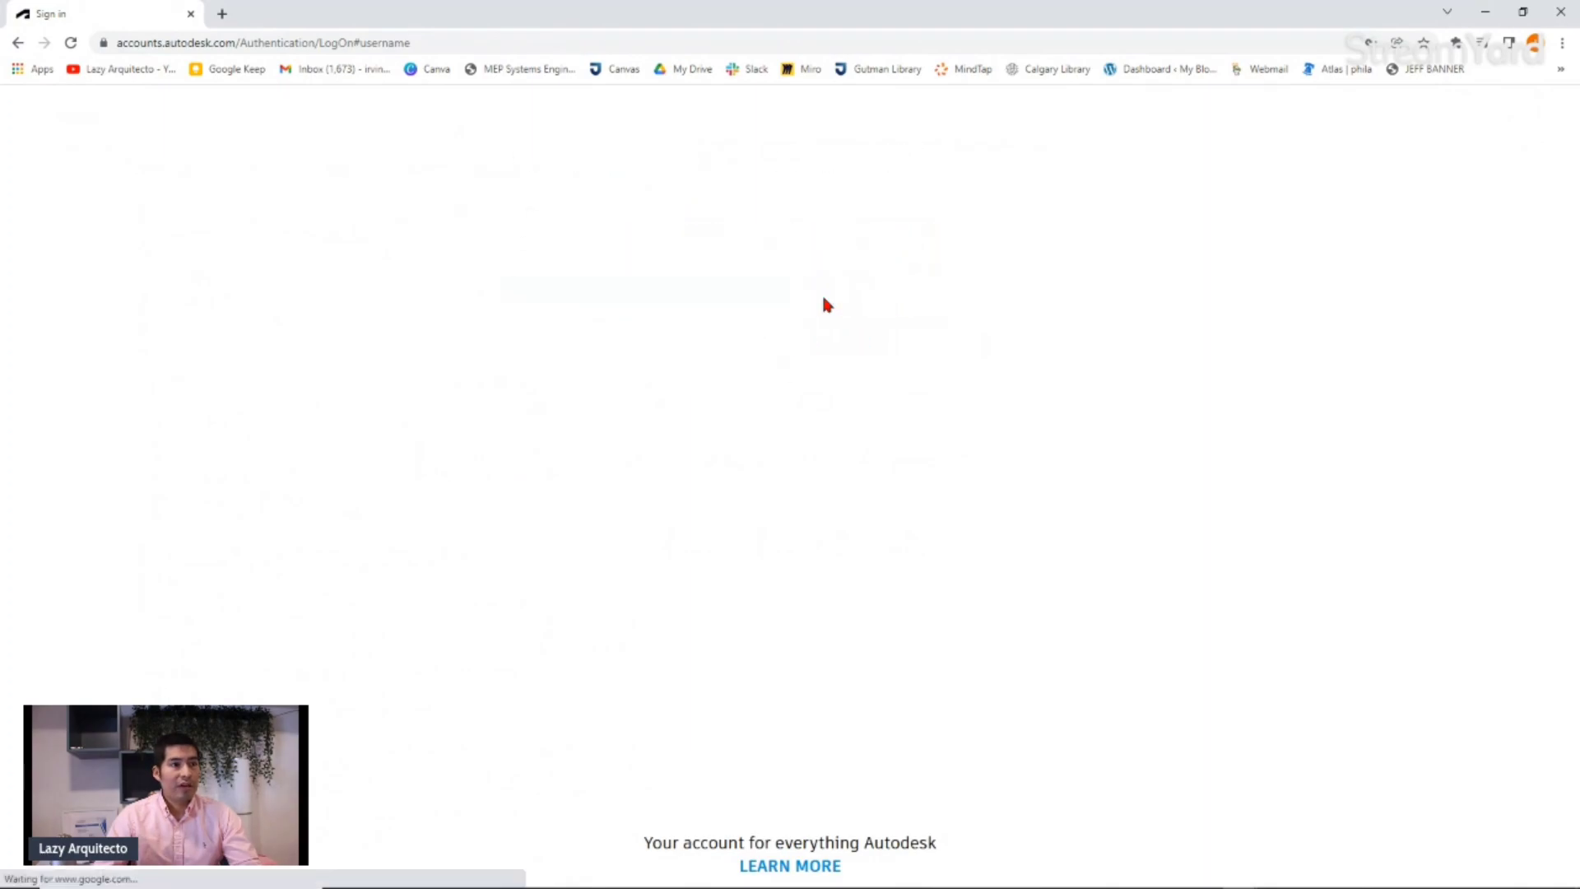
click(818, 354)
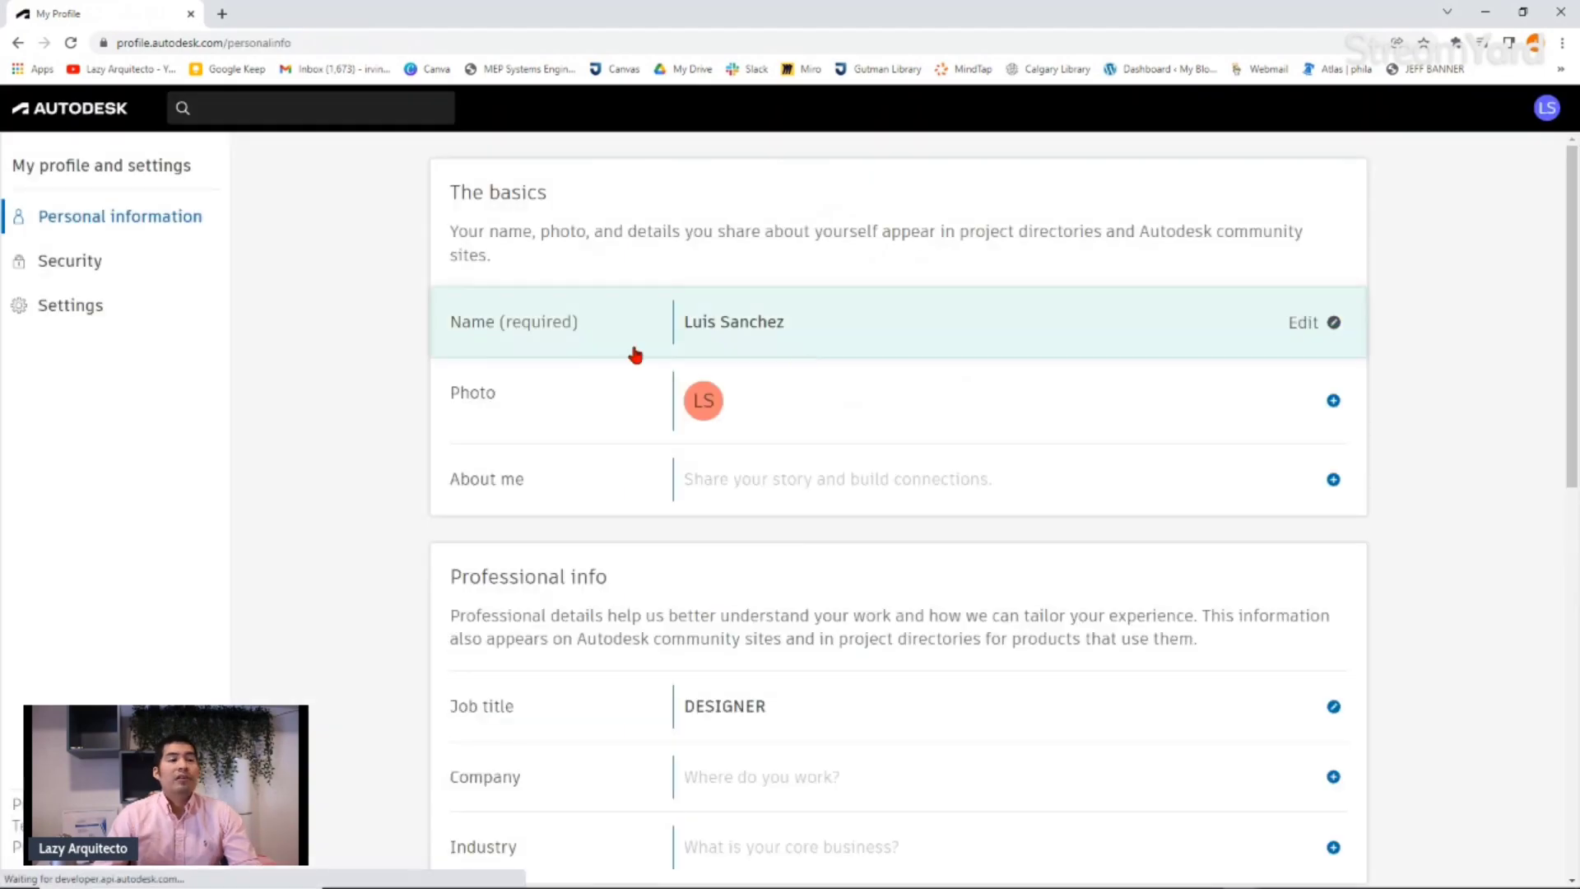
Open the Autodesk account's Products and Services list and browse the available AutoCAD, BIM and Revit products.
click(1547, 115)
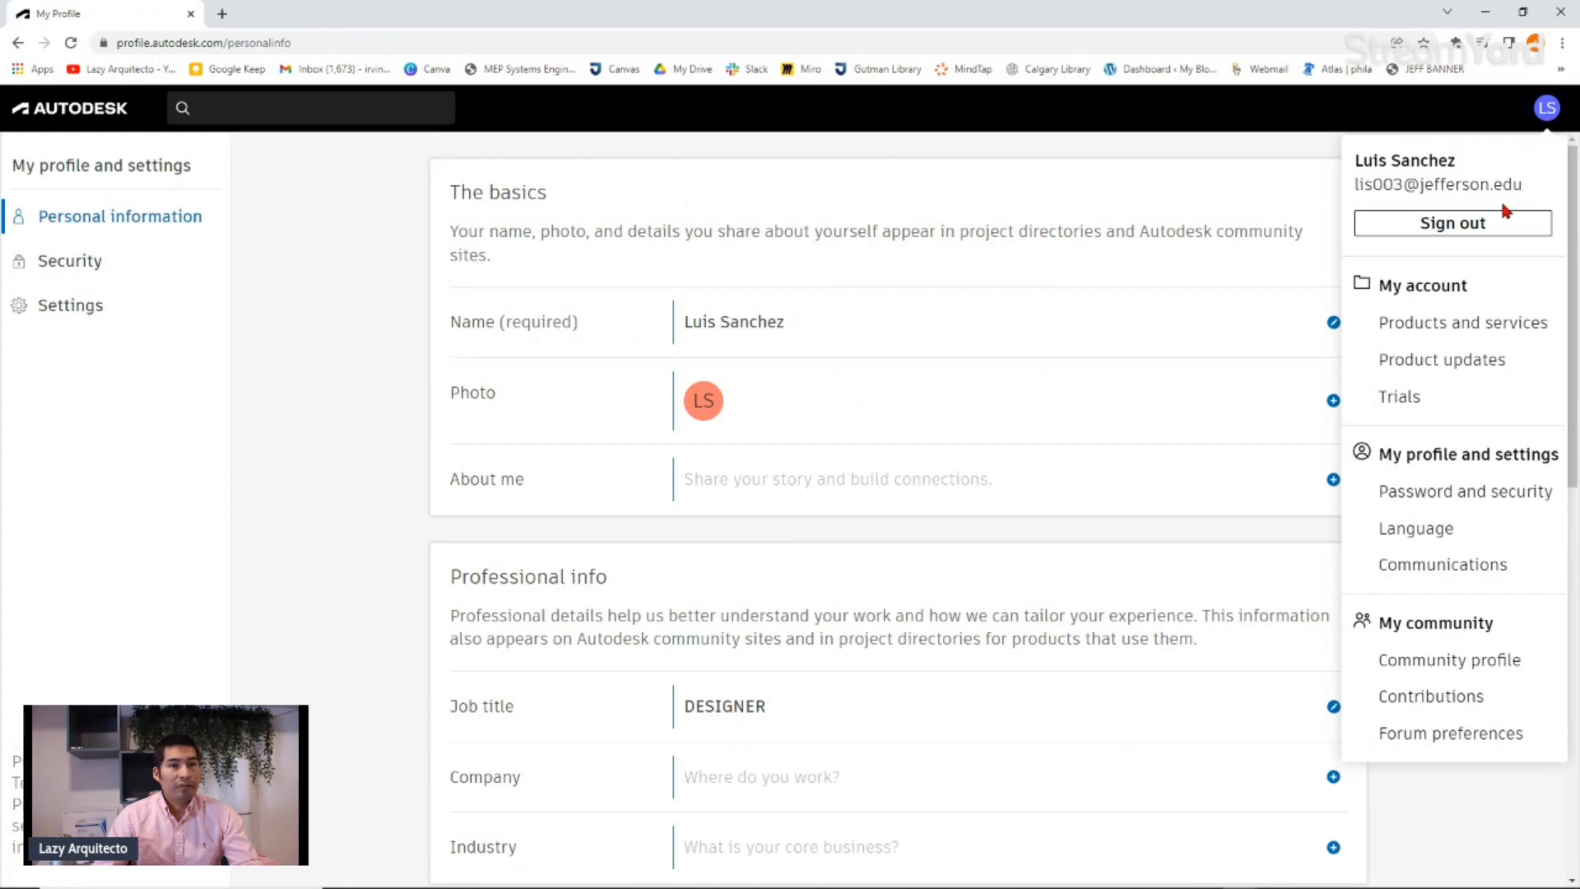
click(1489, 334)
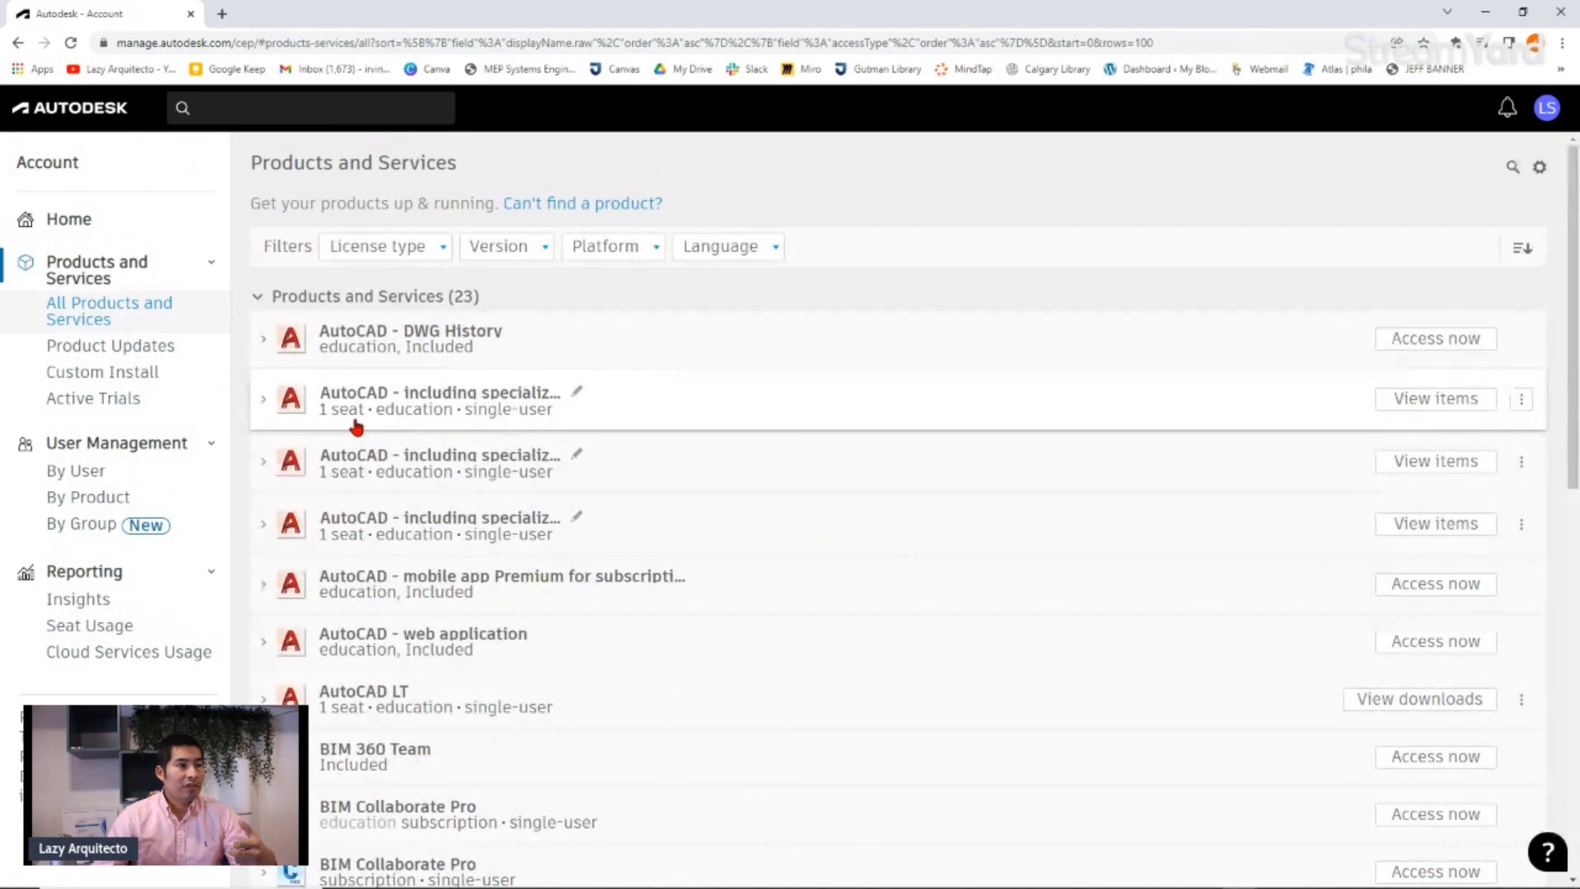
scroll(421, 481, down, 1)
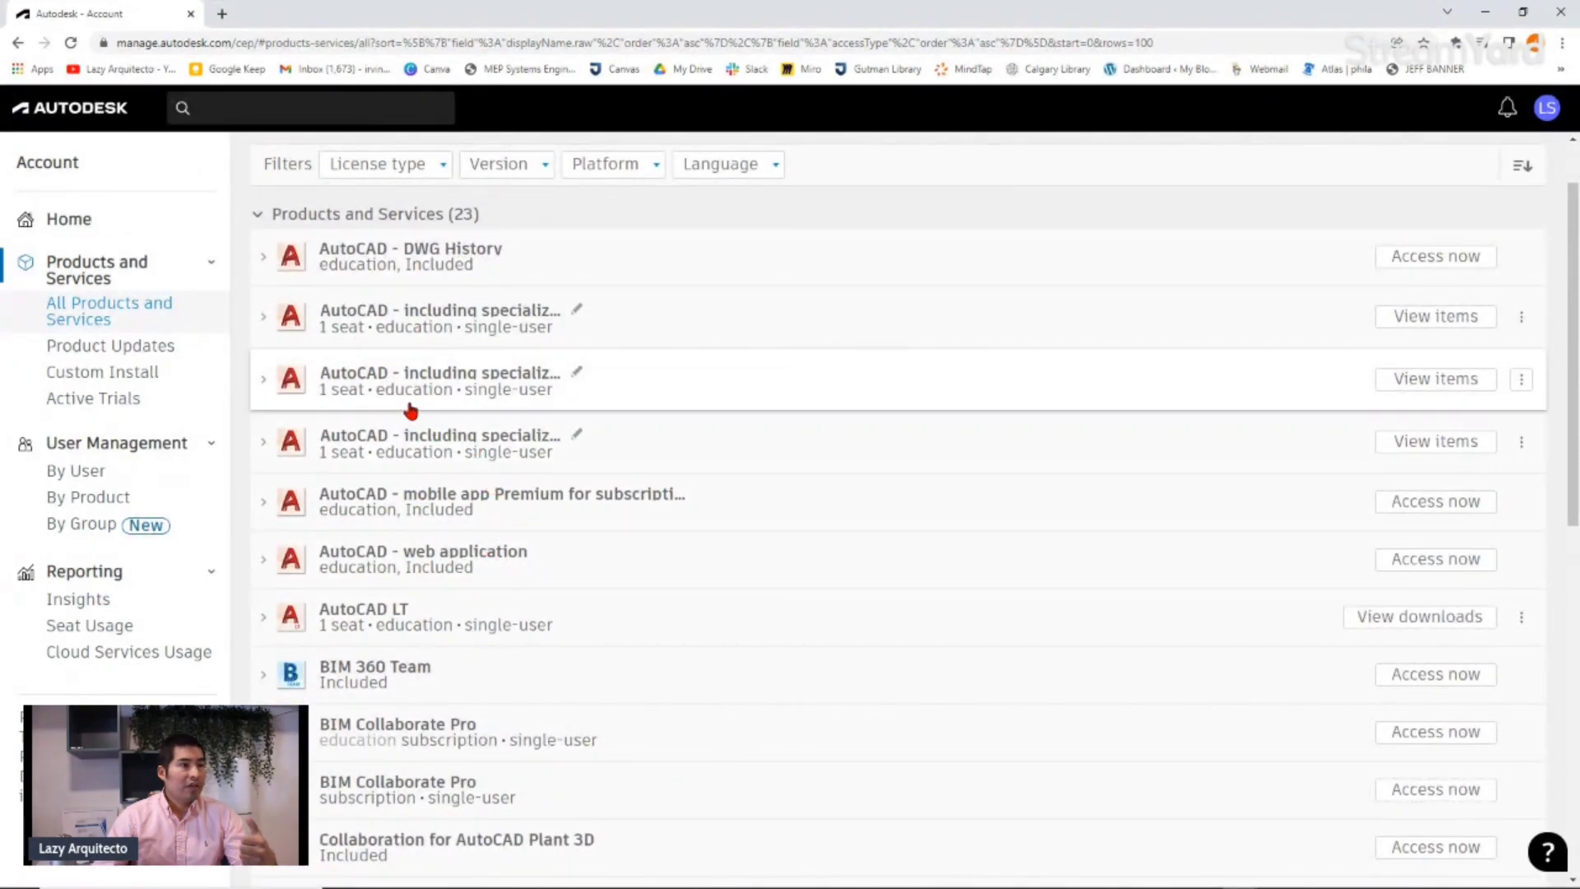
scroll(398, 321, down, 9)
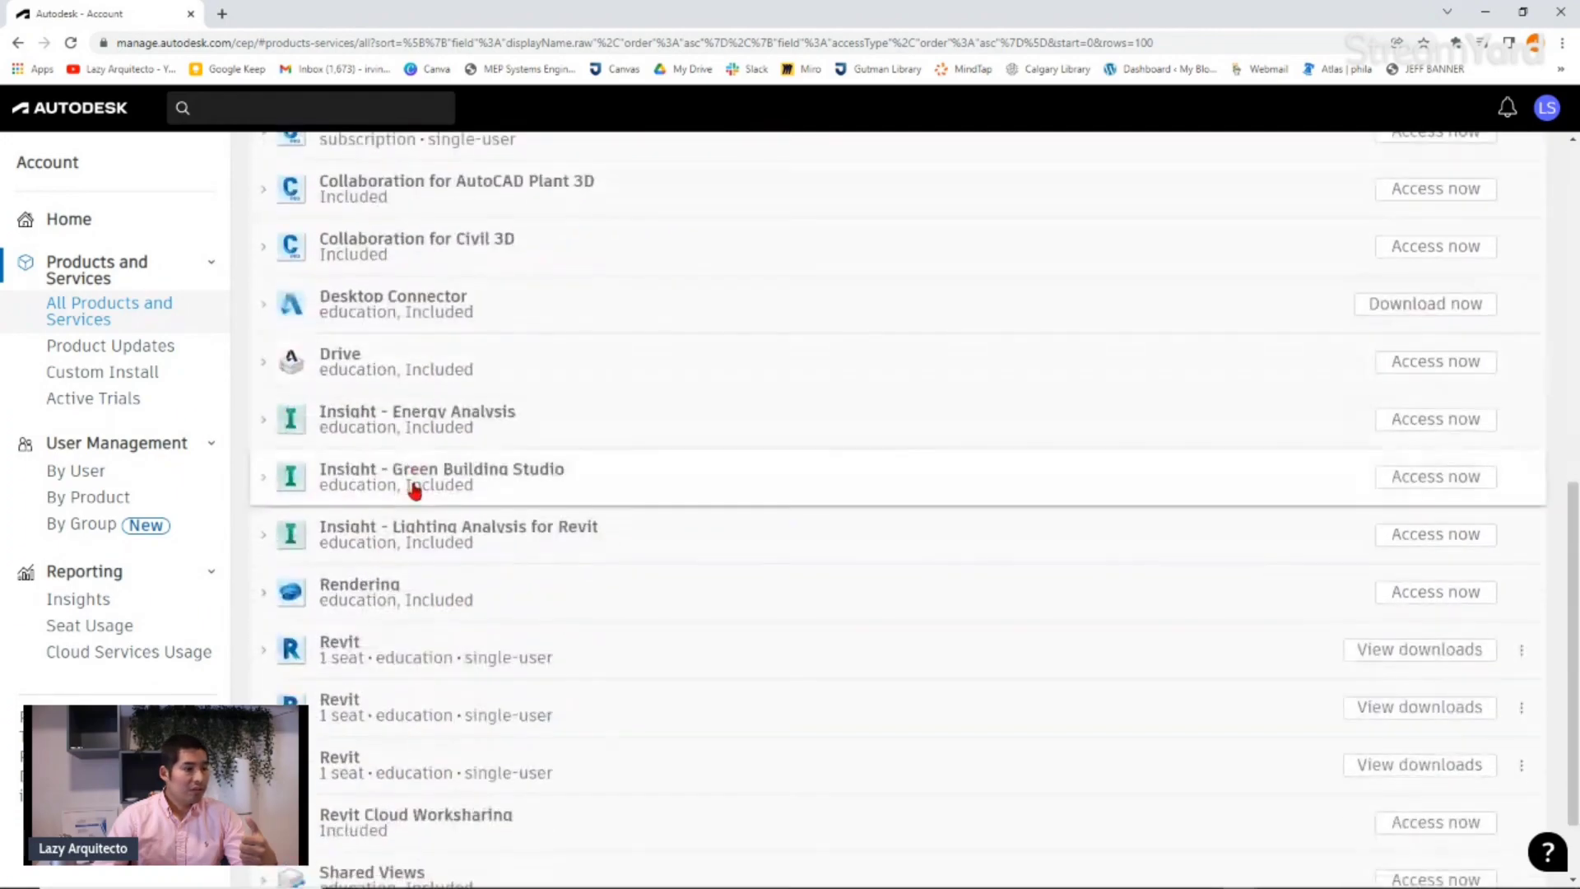
scroll(441, 716, up, 3)
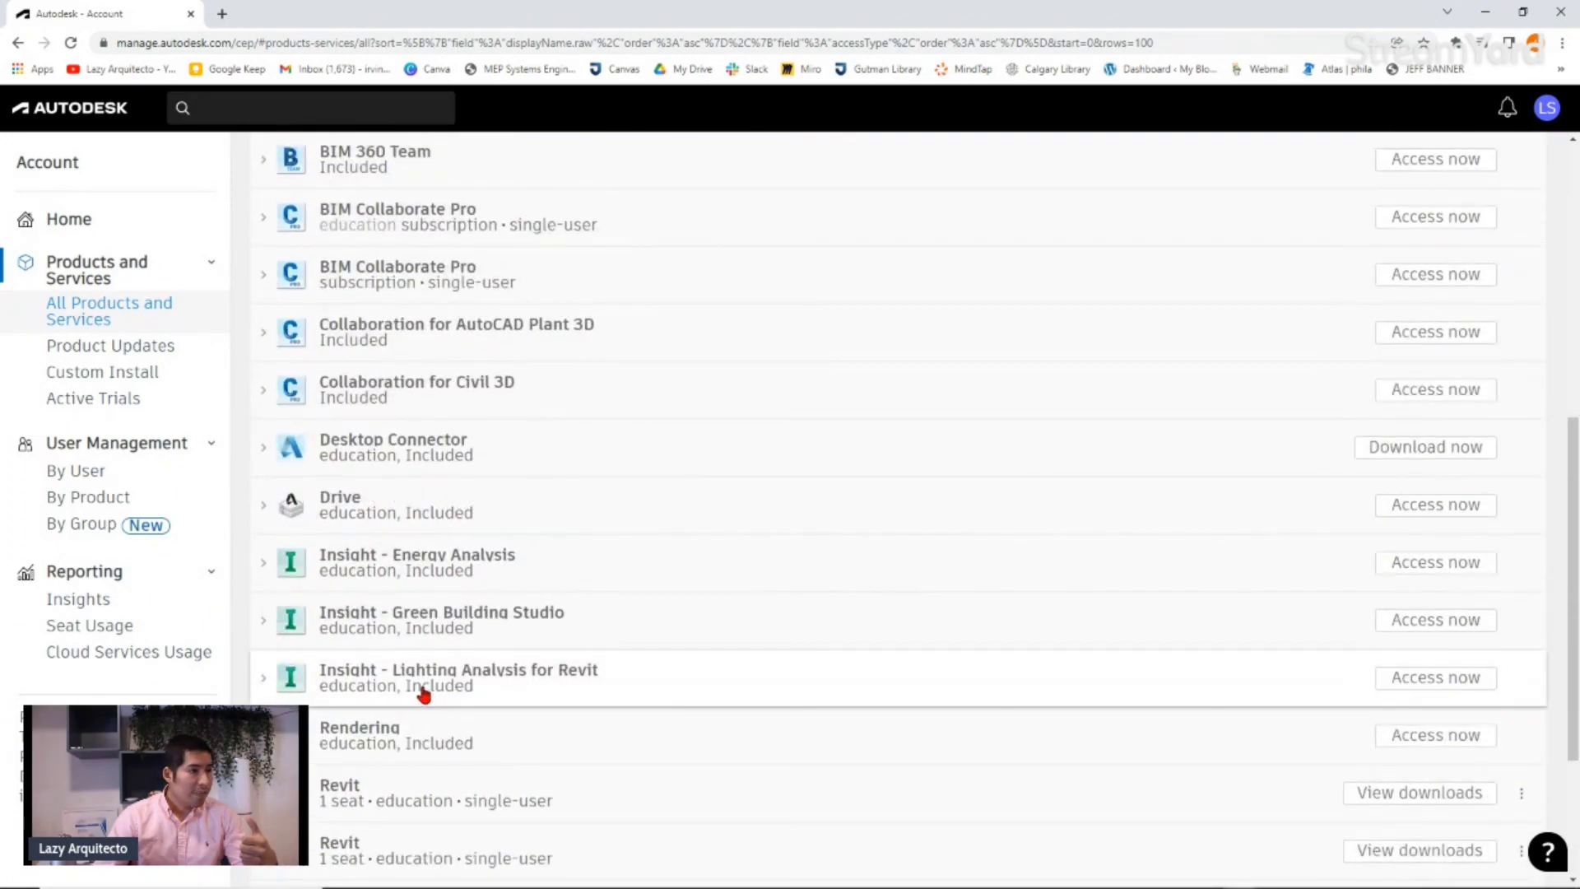
scroll(346, 593, up, 2)
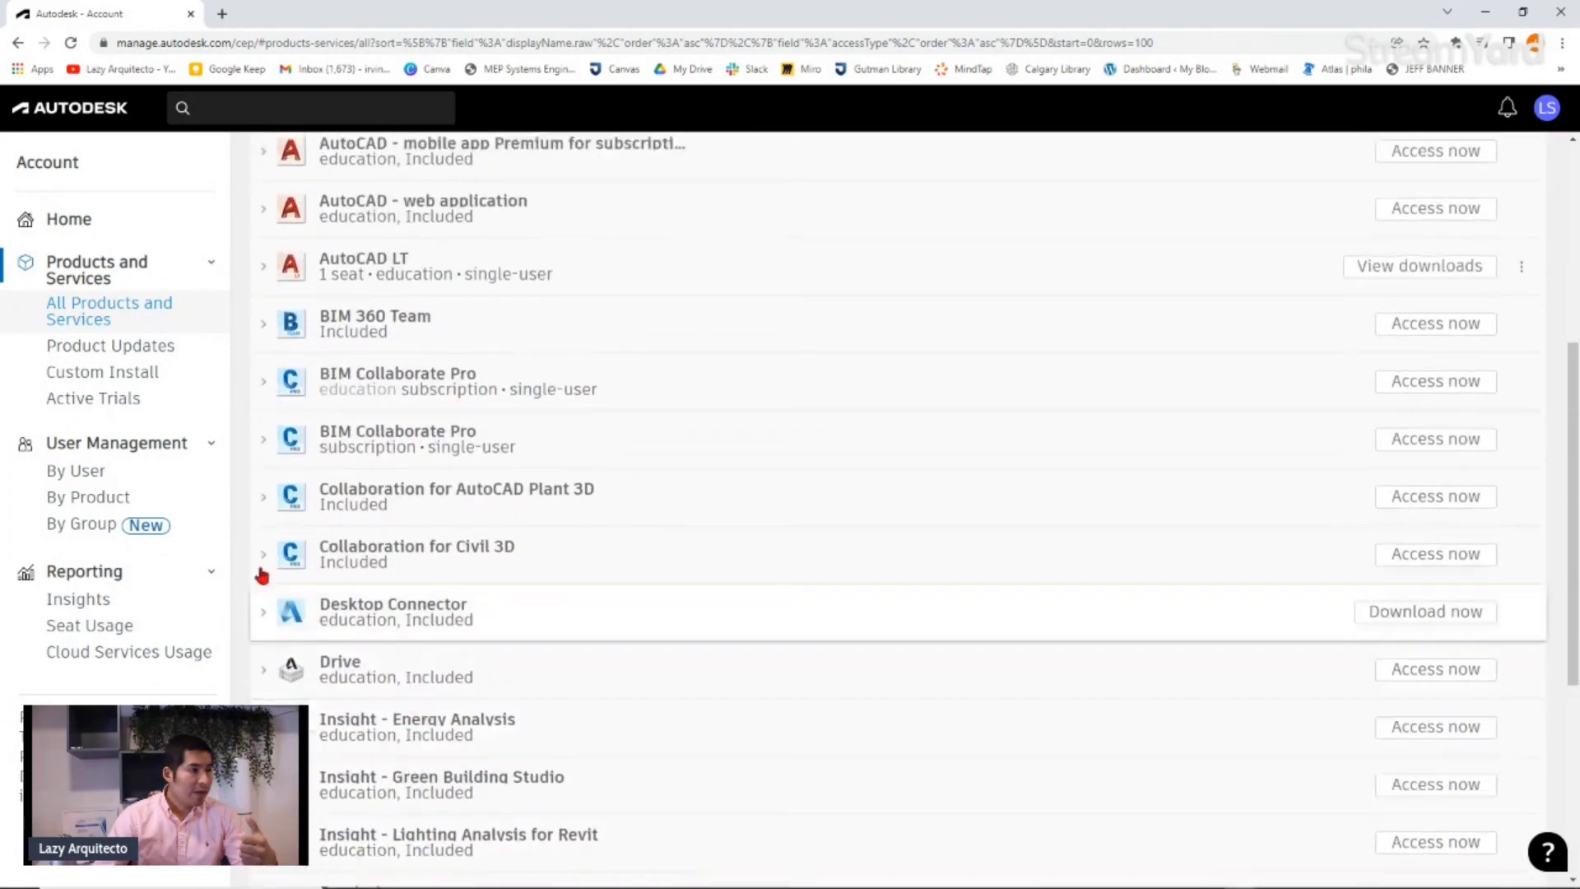
Browse the account's Product Updates list through the recent and older updates, and return to AutoCAD.
click(82, 354)
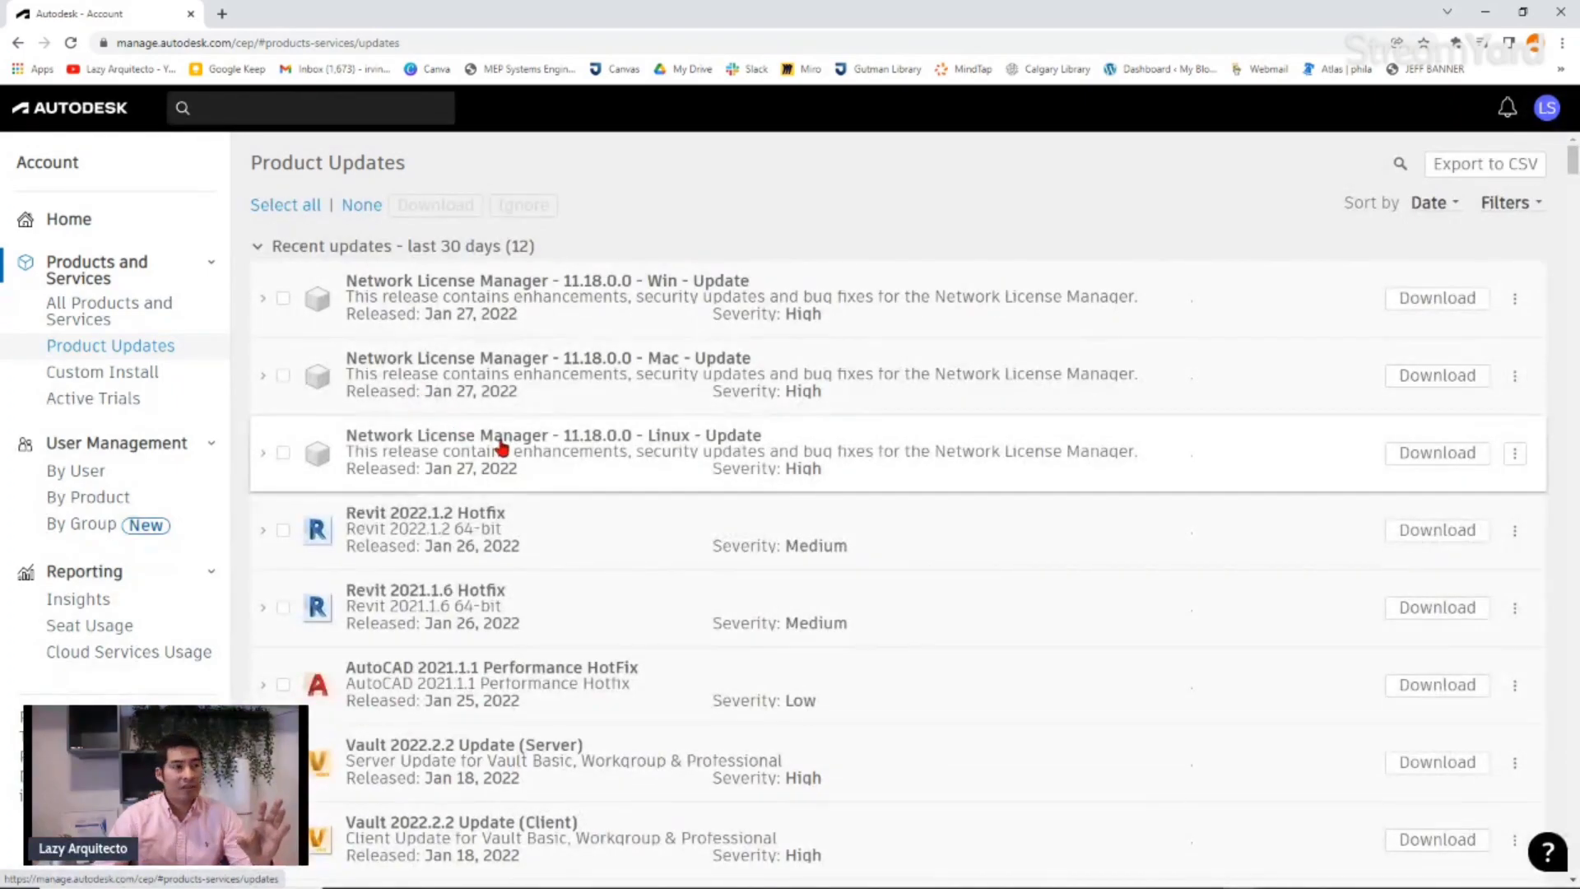
scroll(503, 444, down, 1)
scroll(502, 448, down, 8)
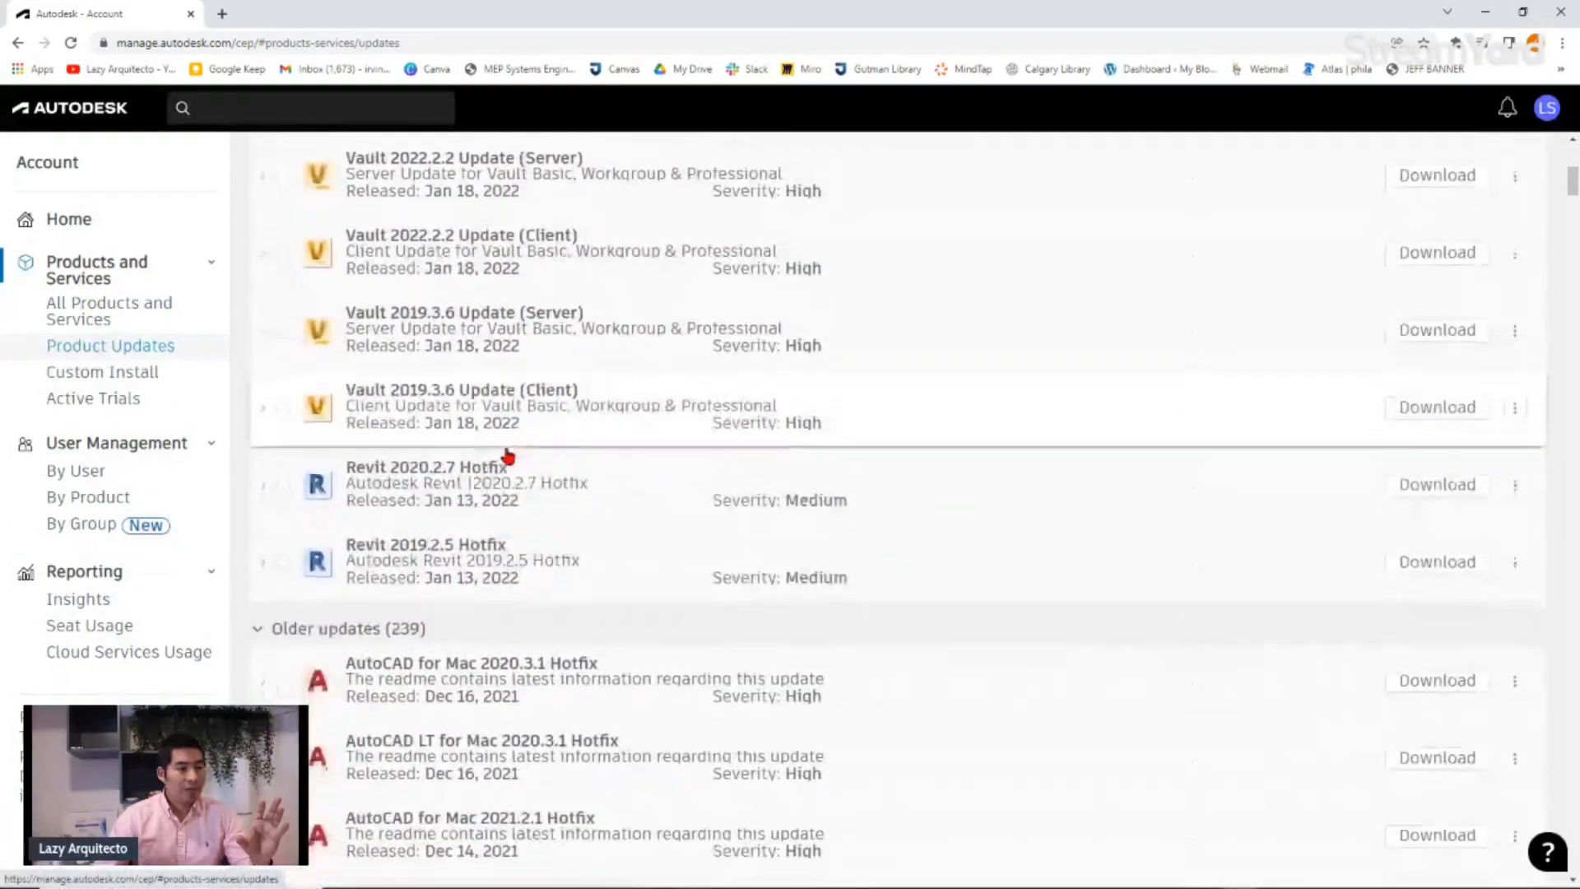
scroll(506, 455, down, 11)
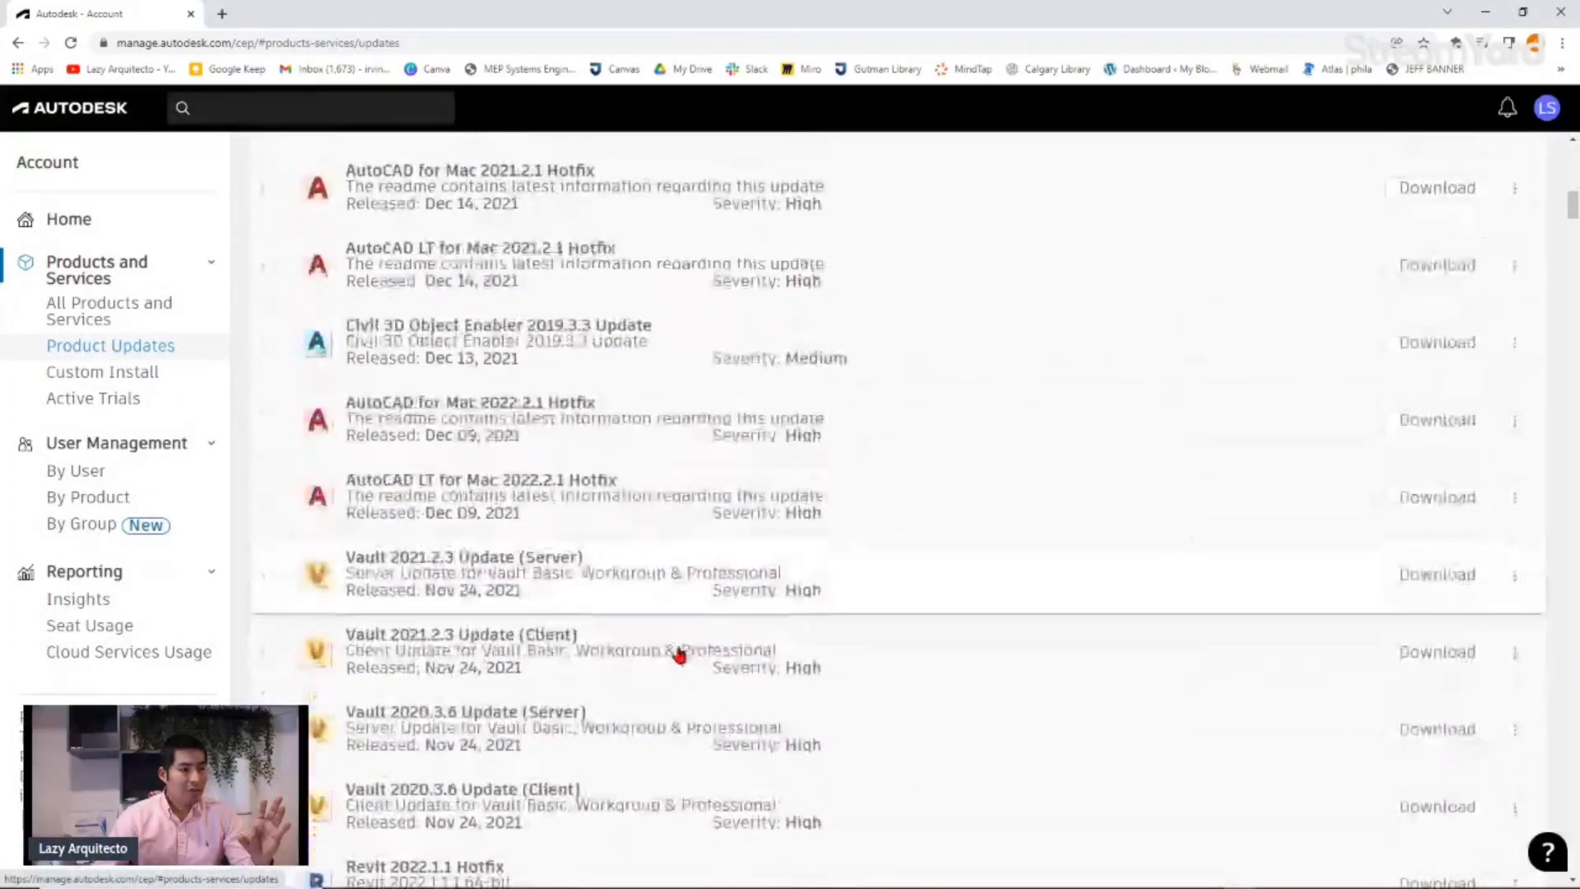
scroll(684, 659, down, 9)
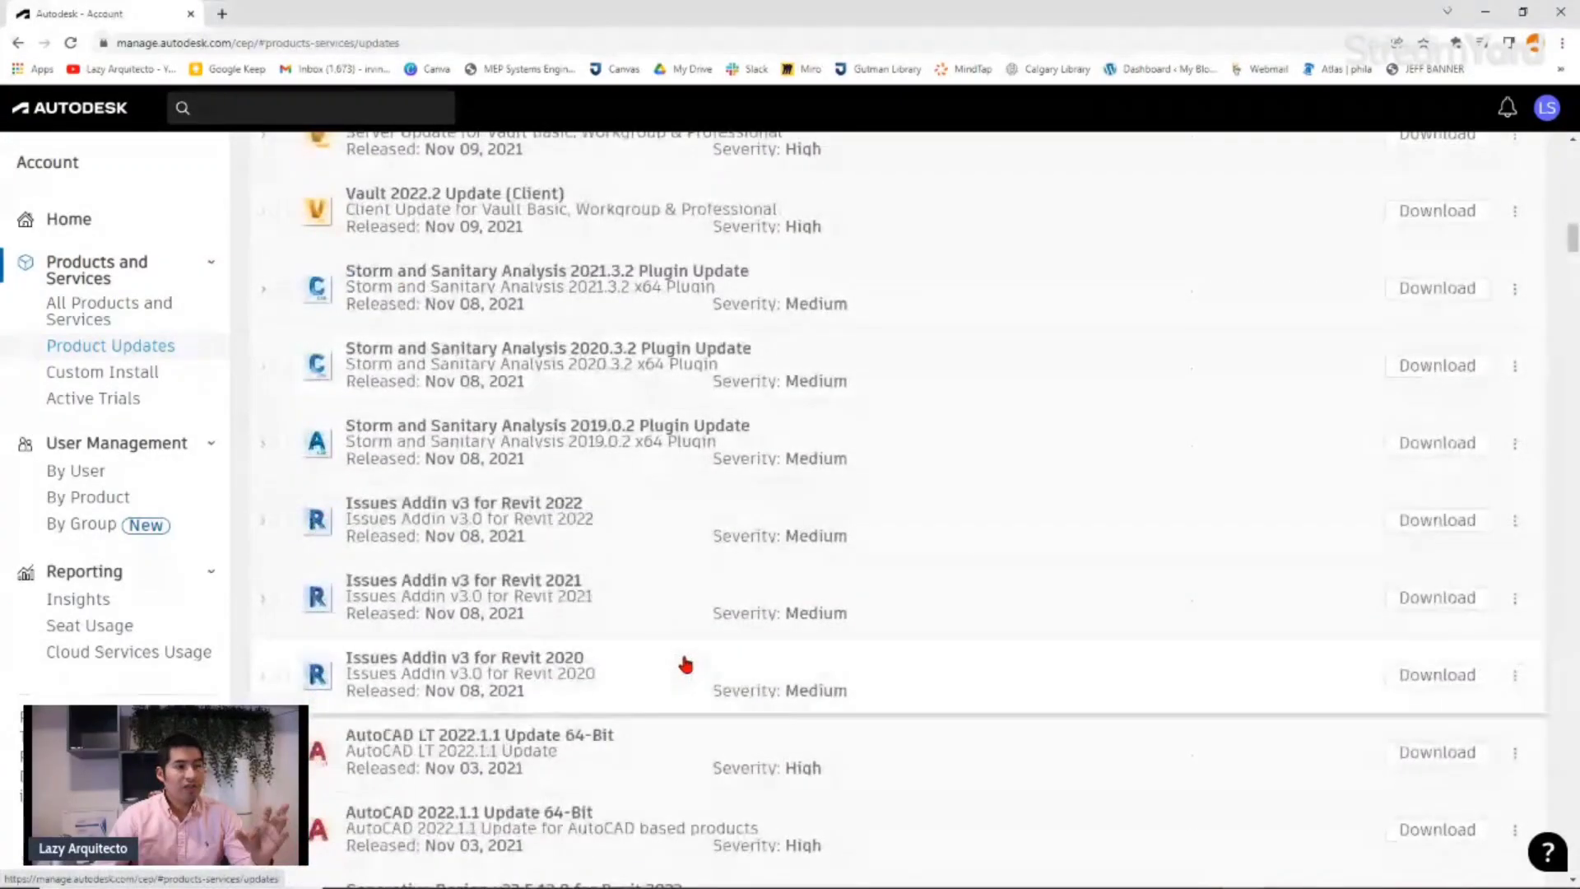
scroll(686, 665, down, 6)
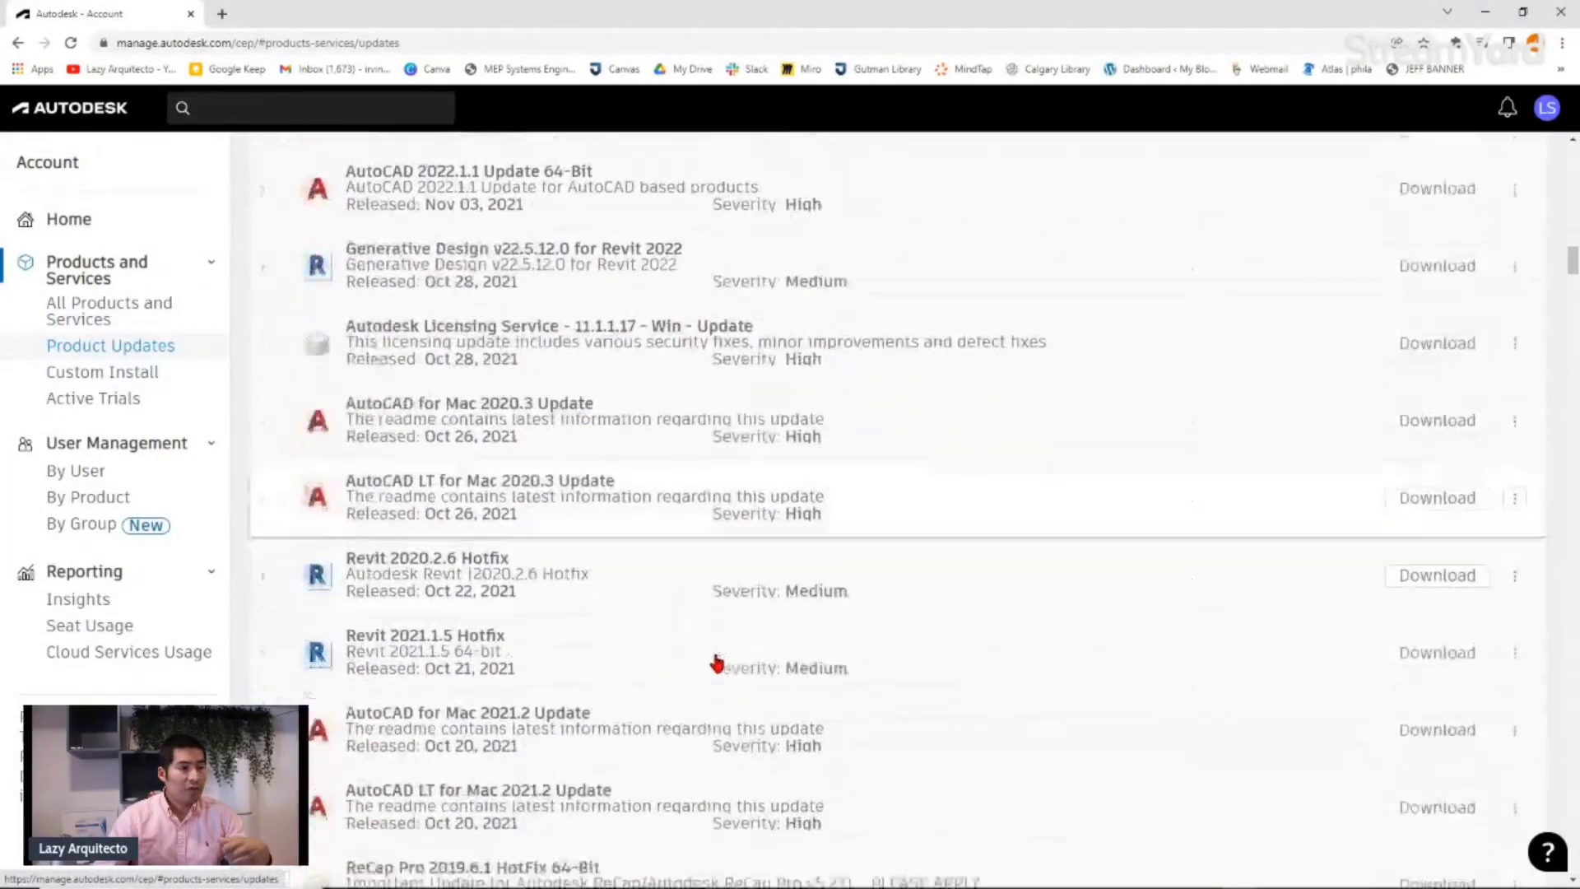
scroll(720, 667, down, 4)
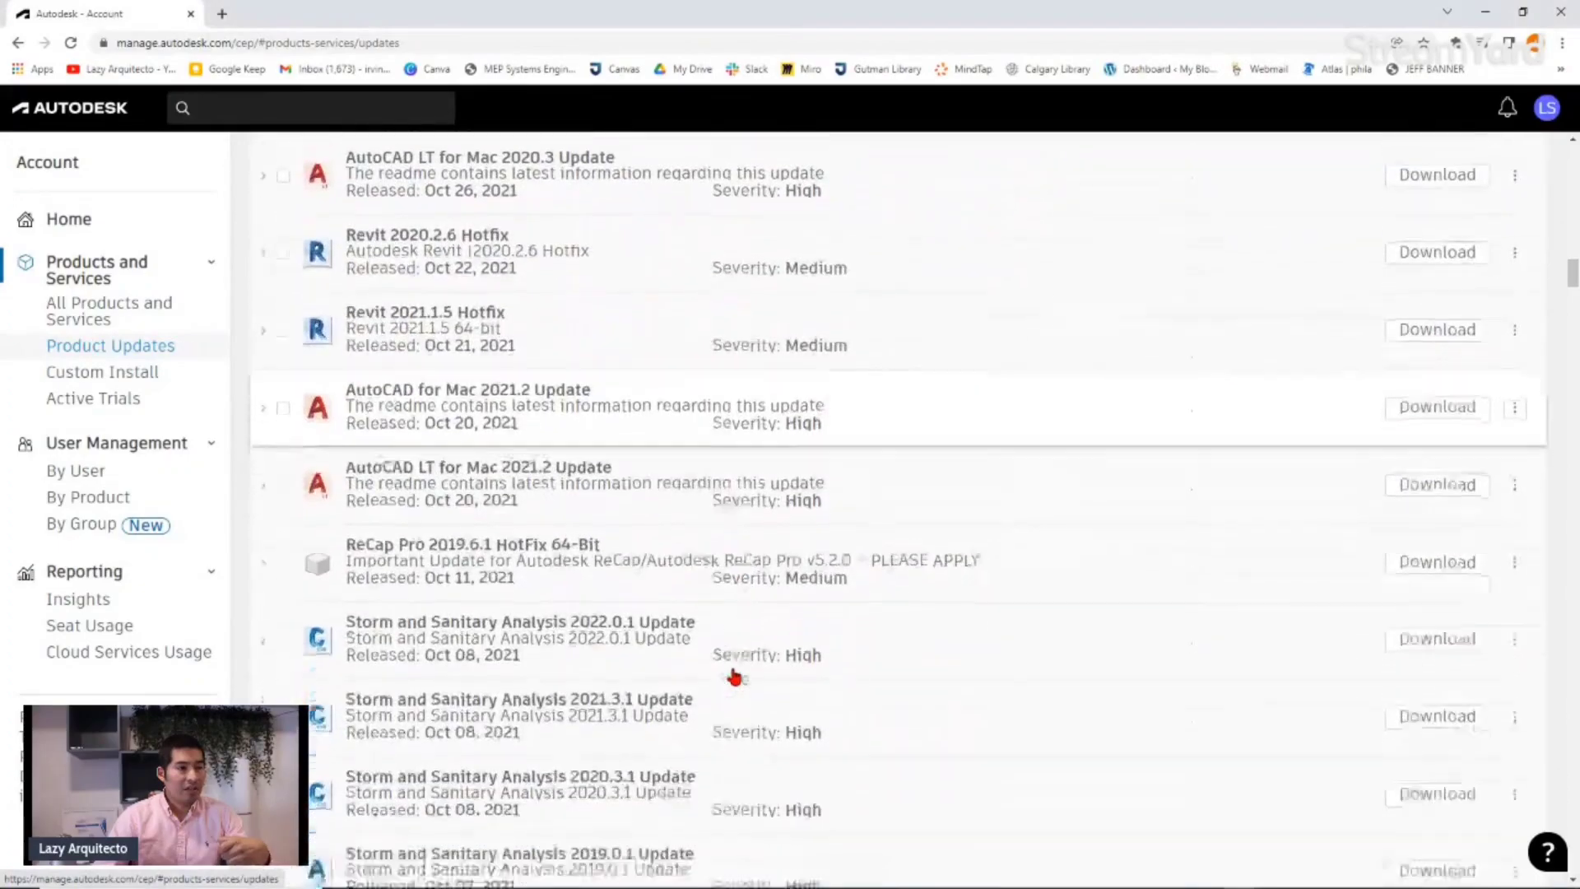
scroll(734, 677, down, 3)
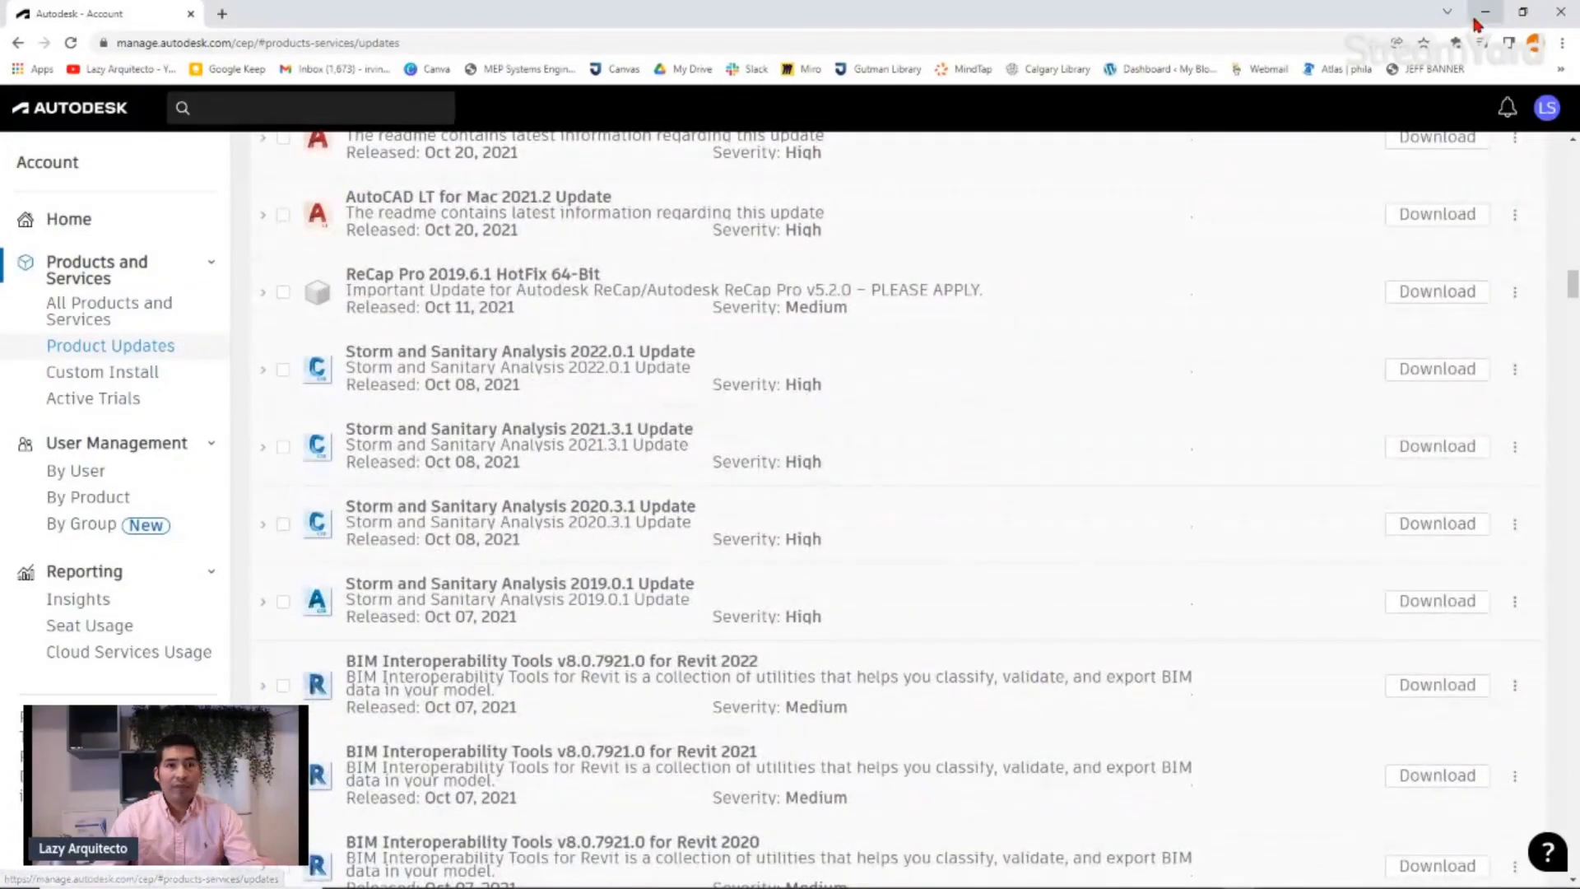
click(1485, 12)
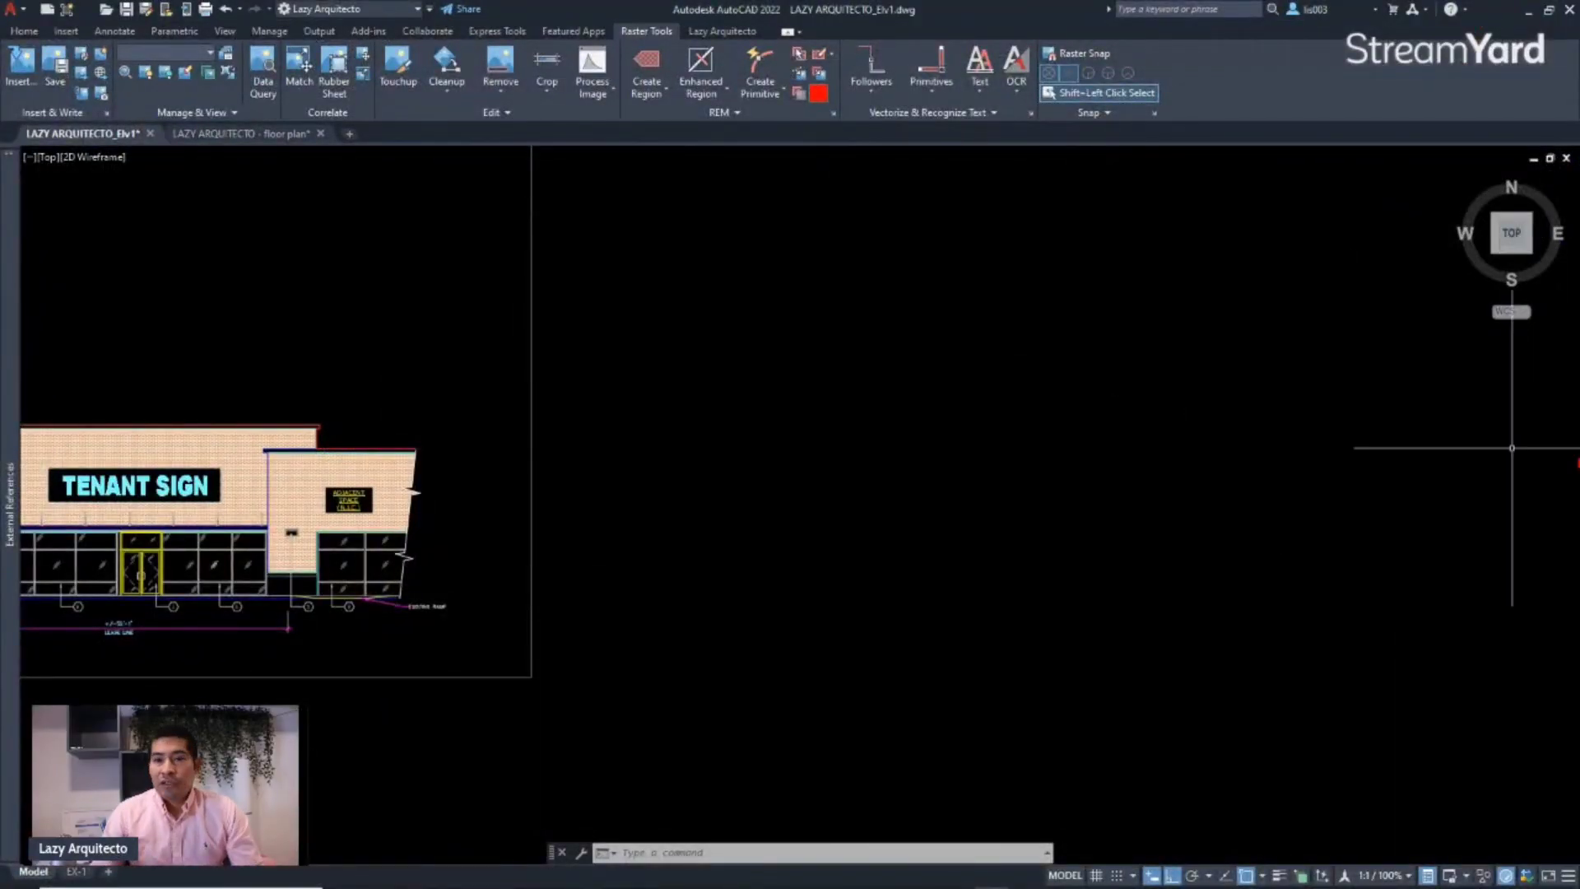